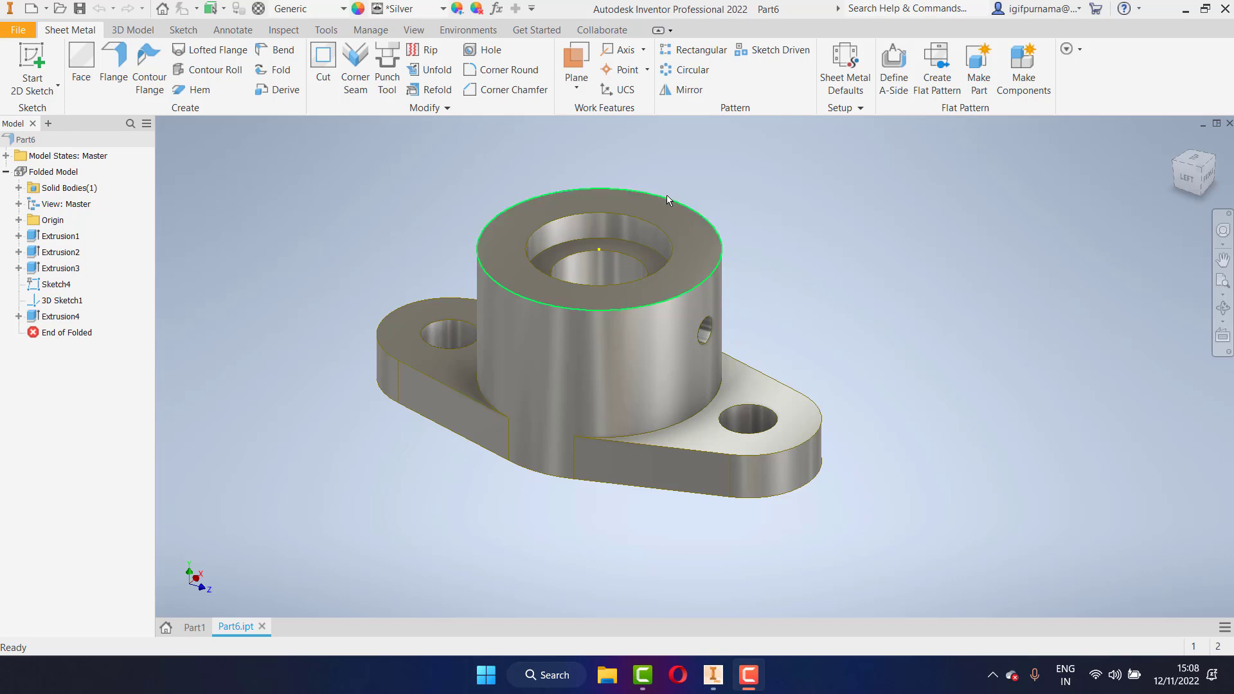
Create a new drawing from the Metric BSI.idw template after comparing the ANSI template previews
left_click(17, 30)
left_click(55, 97)
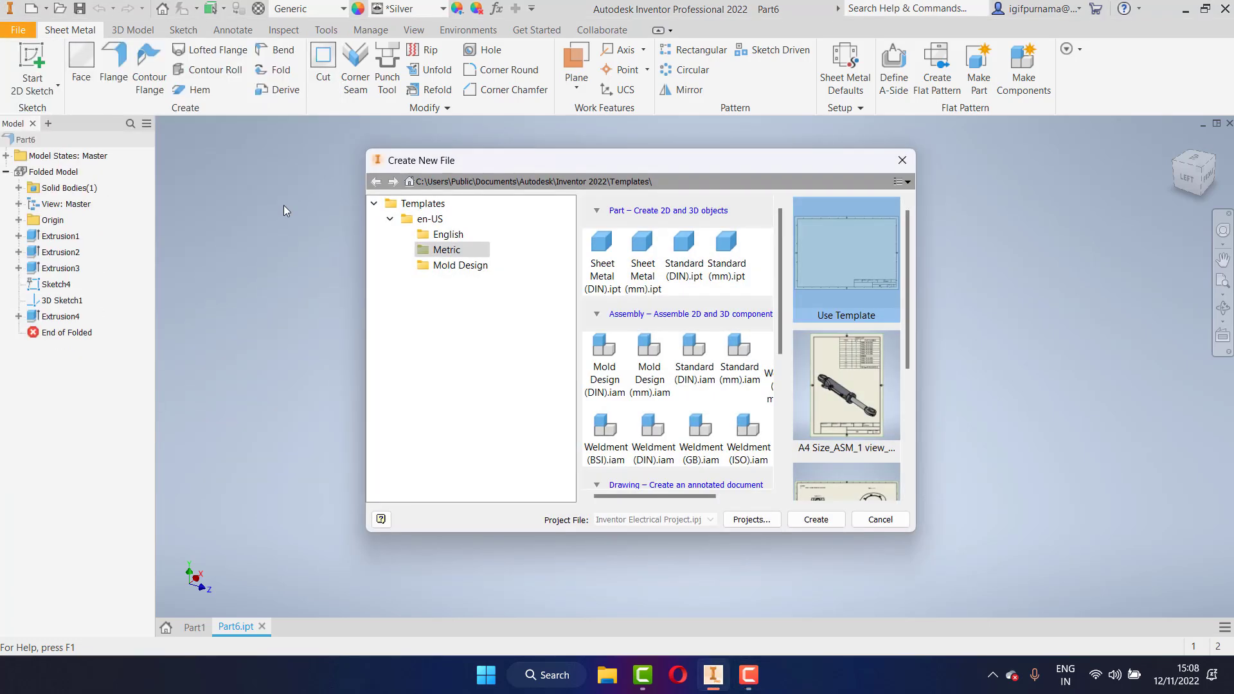
scroll(674, 305, "down", 2)
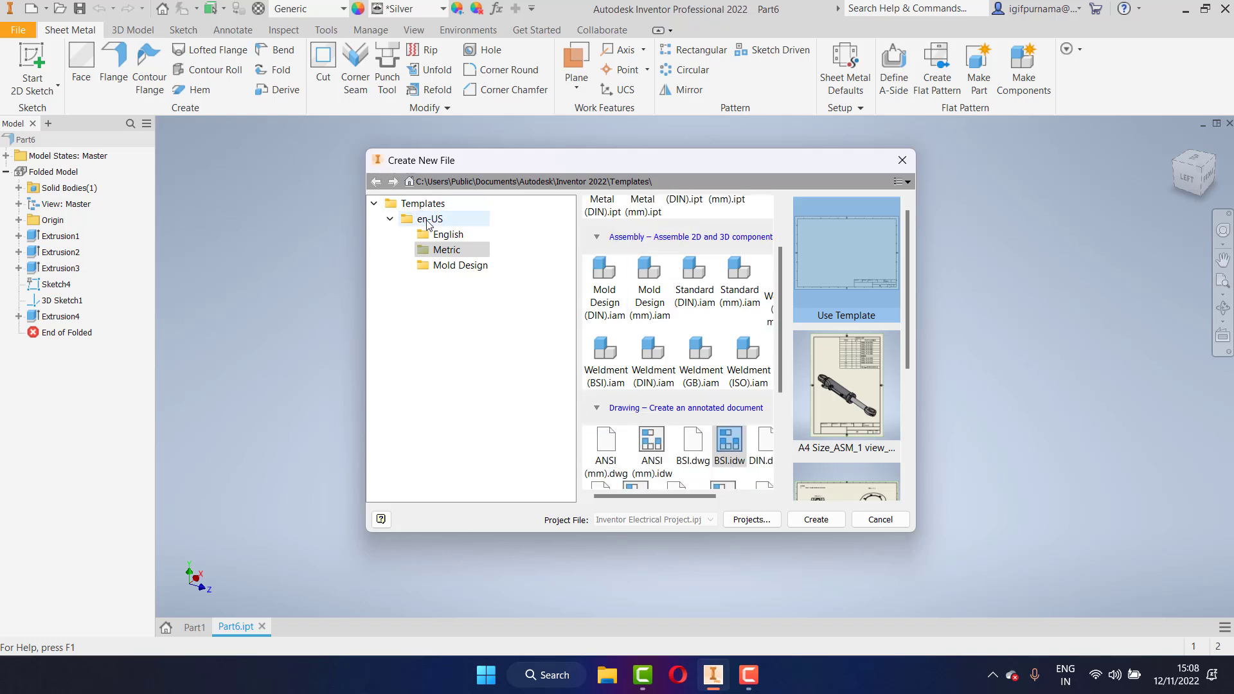
scroll(723, 419, "down", 2)
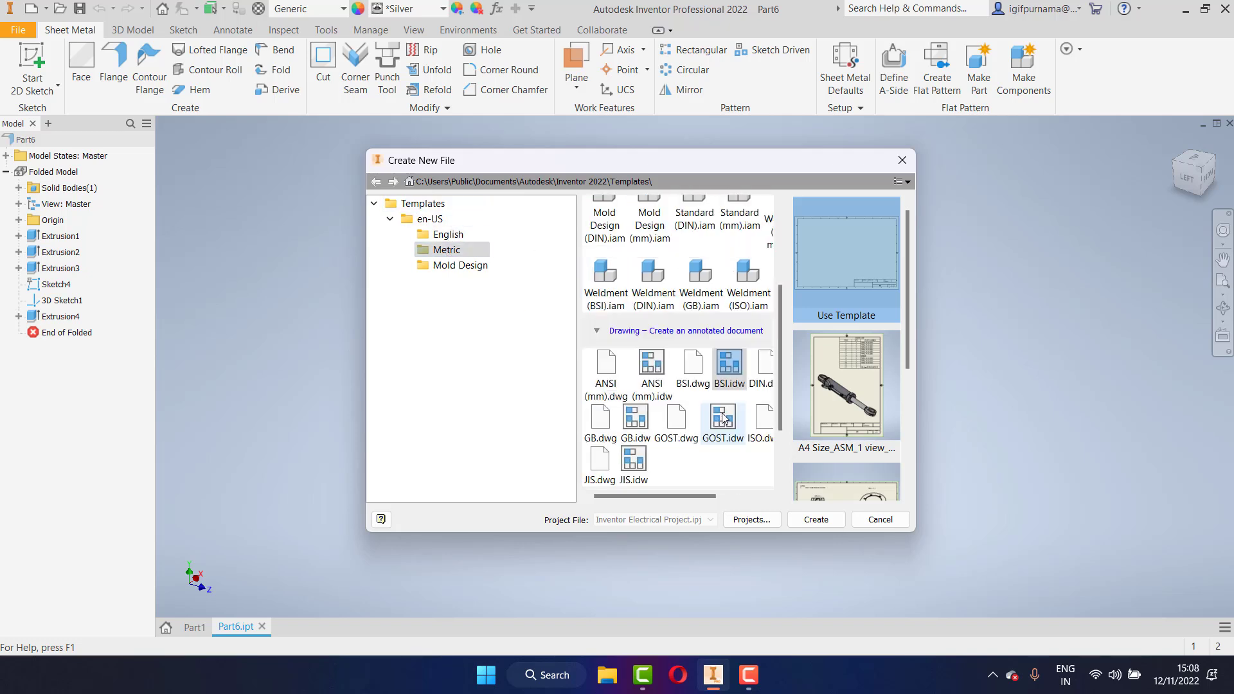
left_click(648, 375)
left_click(709, 386)
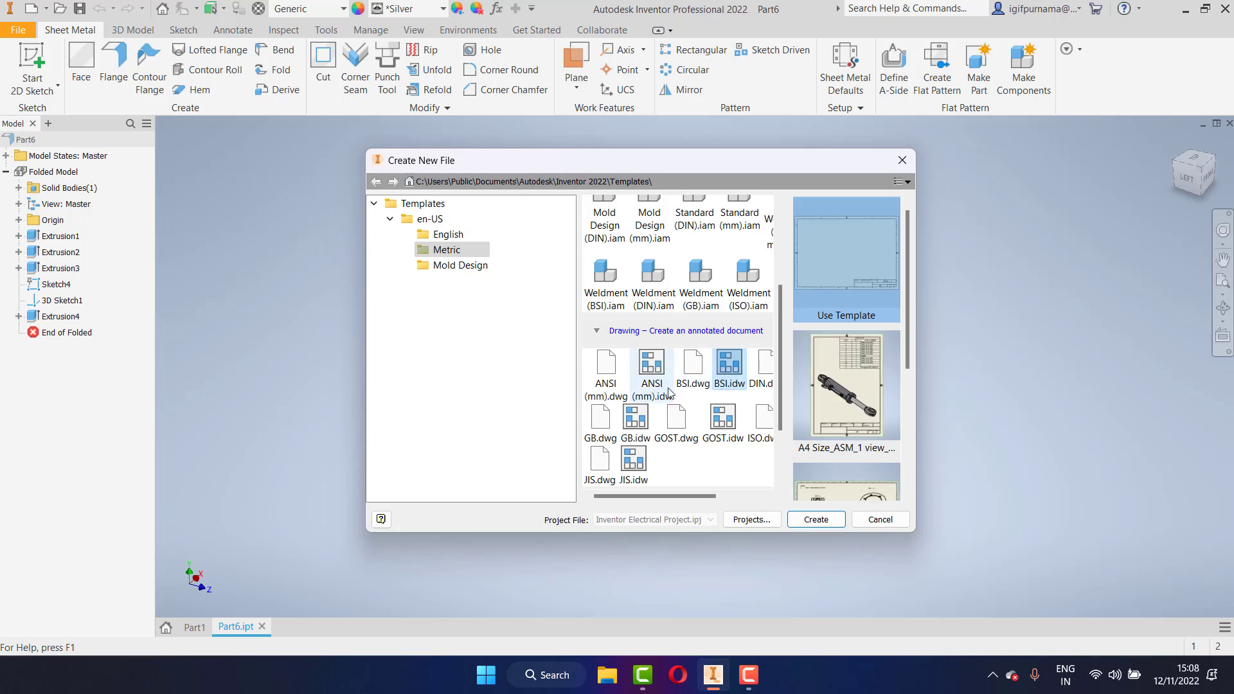
left_click(655, 374)
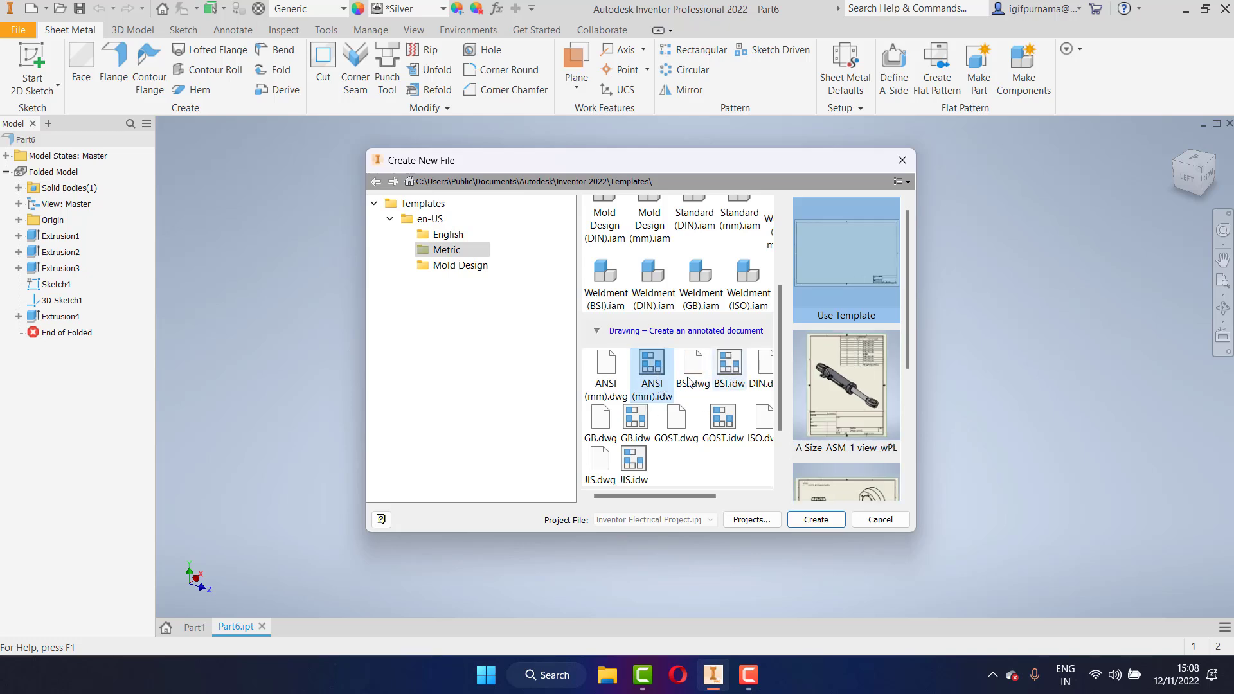
left_click(619, 371)
left_click(722, 373)
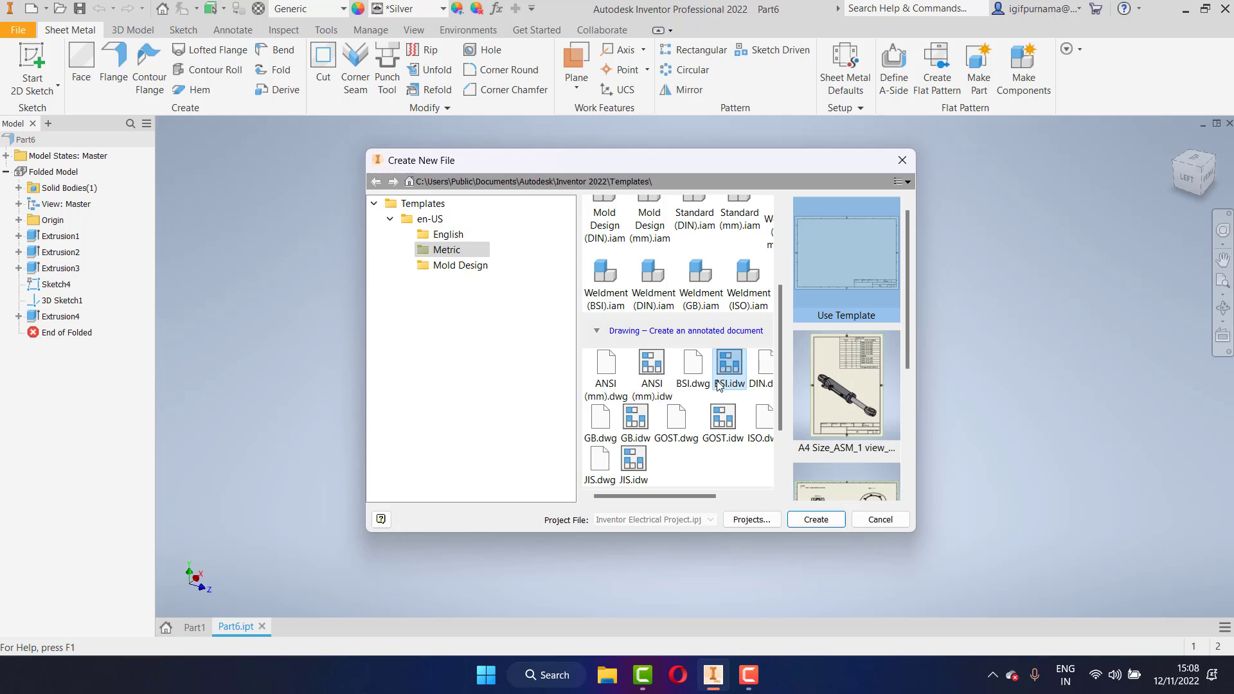
left_click(652, 366)
left_click(742, 374)
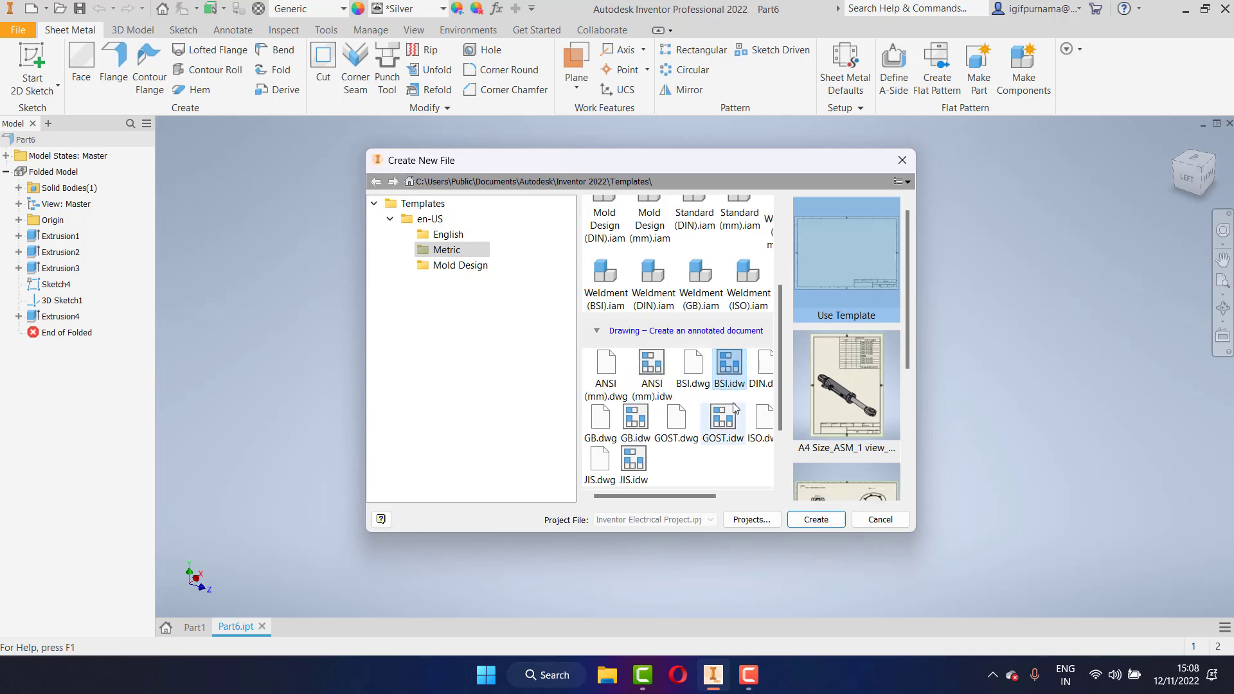
left_click(815, 519)
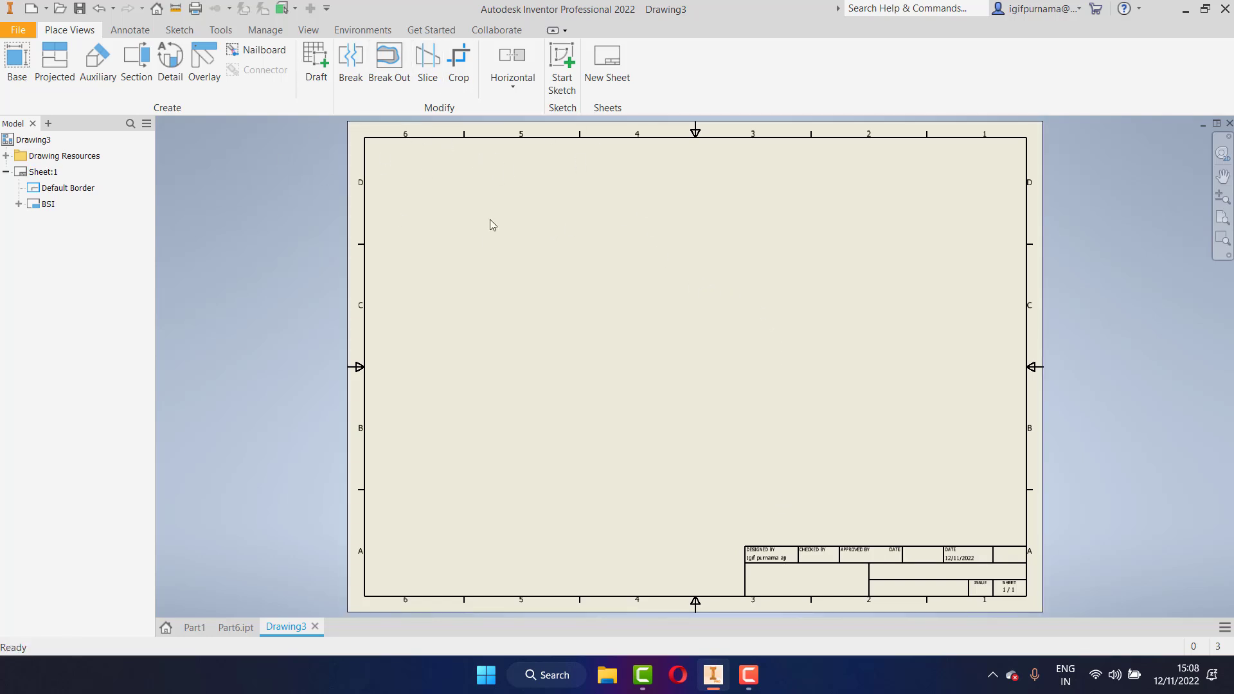
Resize Sheet:1 from A3 to A4 landscape (297 × 210 mm) through Edit Sheet
left_click(43, 205)
right_click(47, 210)
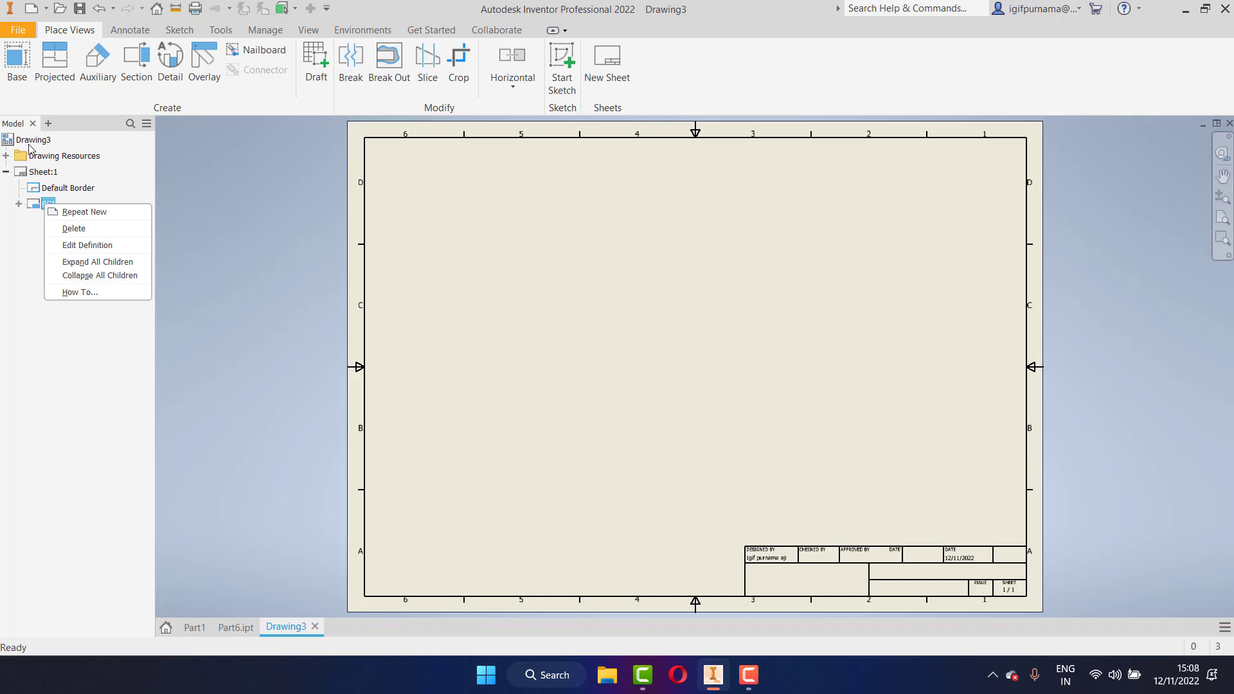
right_click(36, 177)
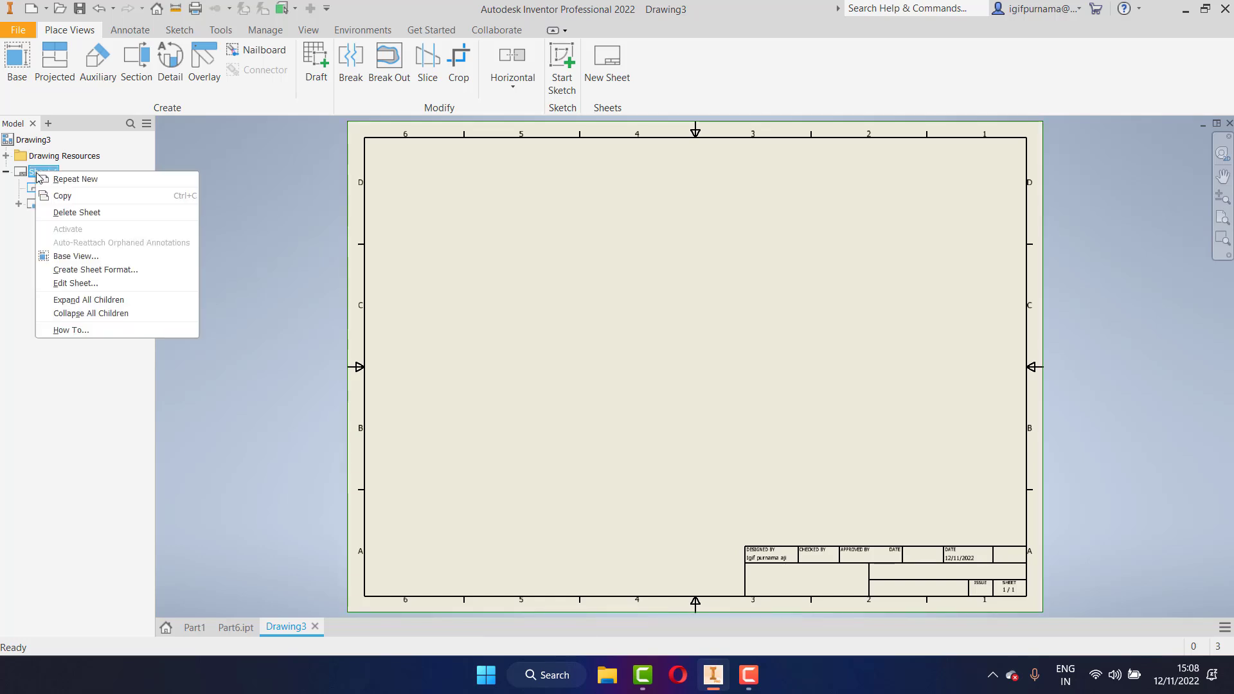
left_click(86, 284)
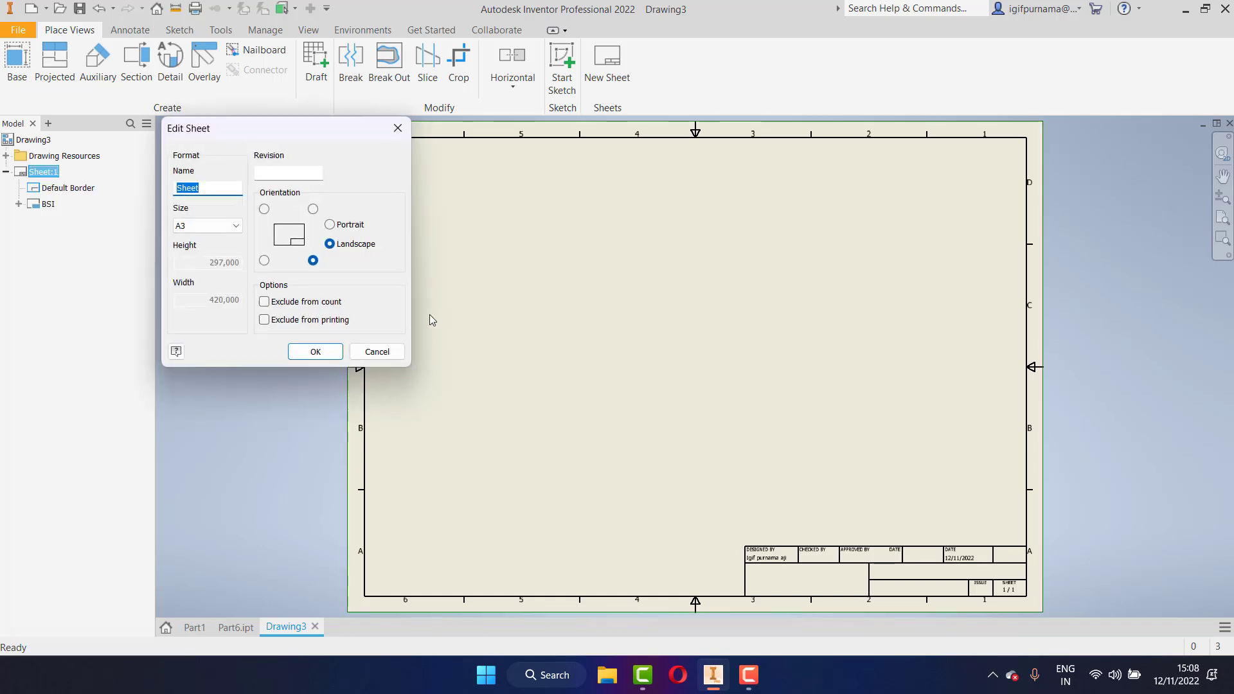
left_click(236, 226)
left_click(220, 314)
left_click(316, 352)
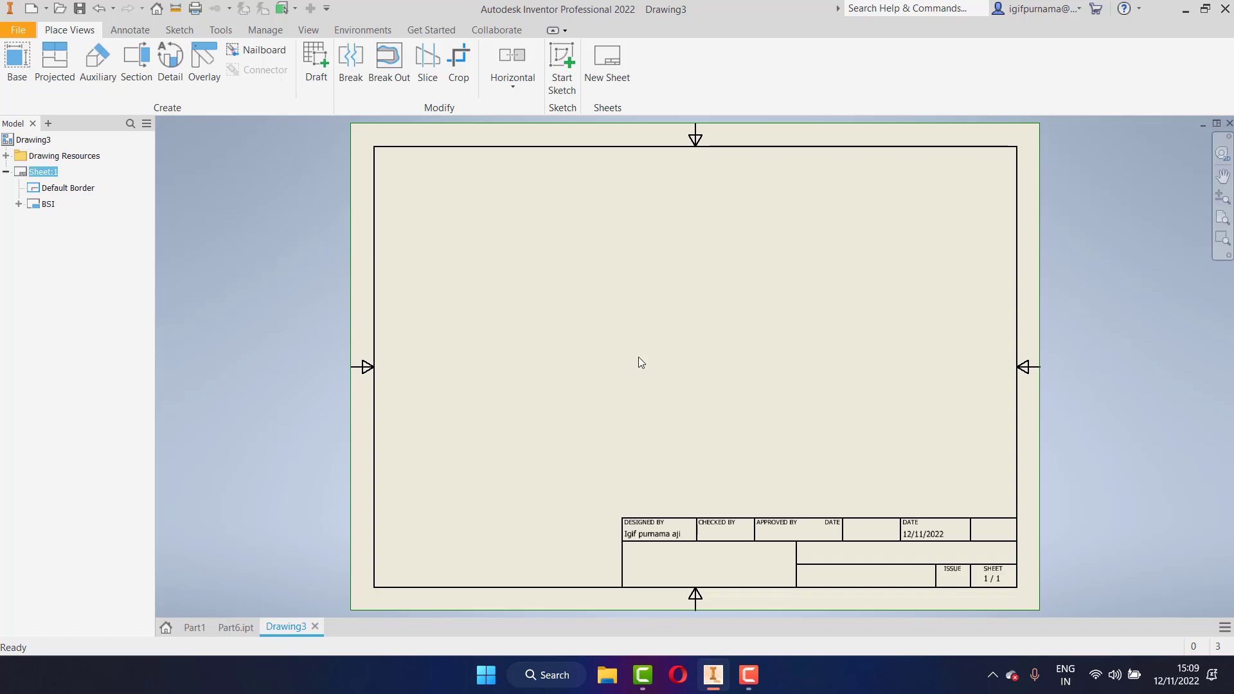
left_click(235, 627)
left_click(295, 629)
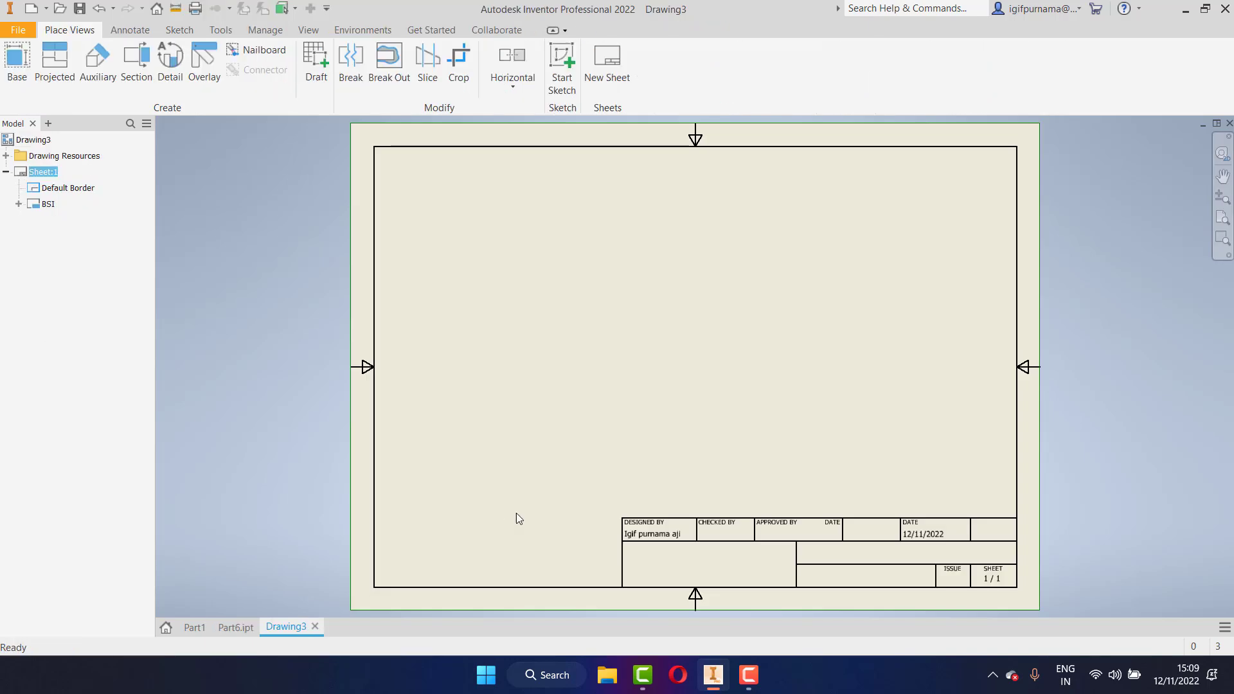
Place a base view of Part6.ipt and move it toward the sheet's left
left_click(17, 65)
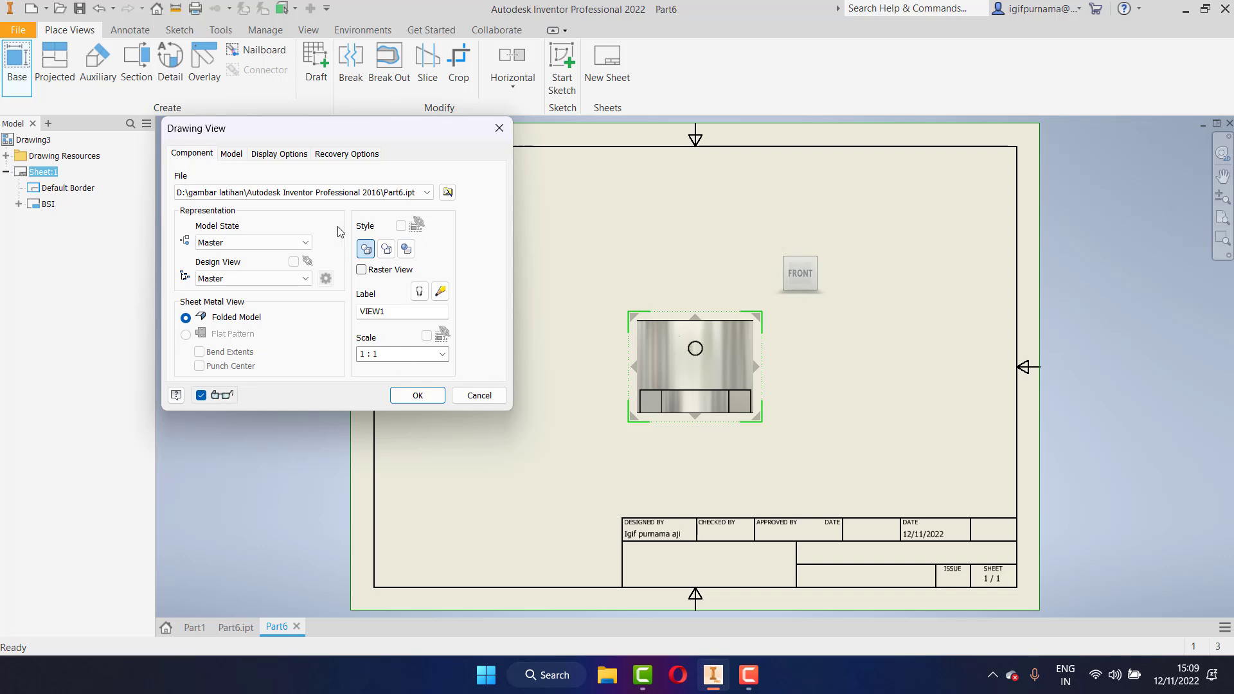
left_click(418, 396)
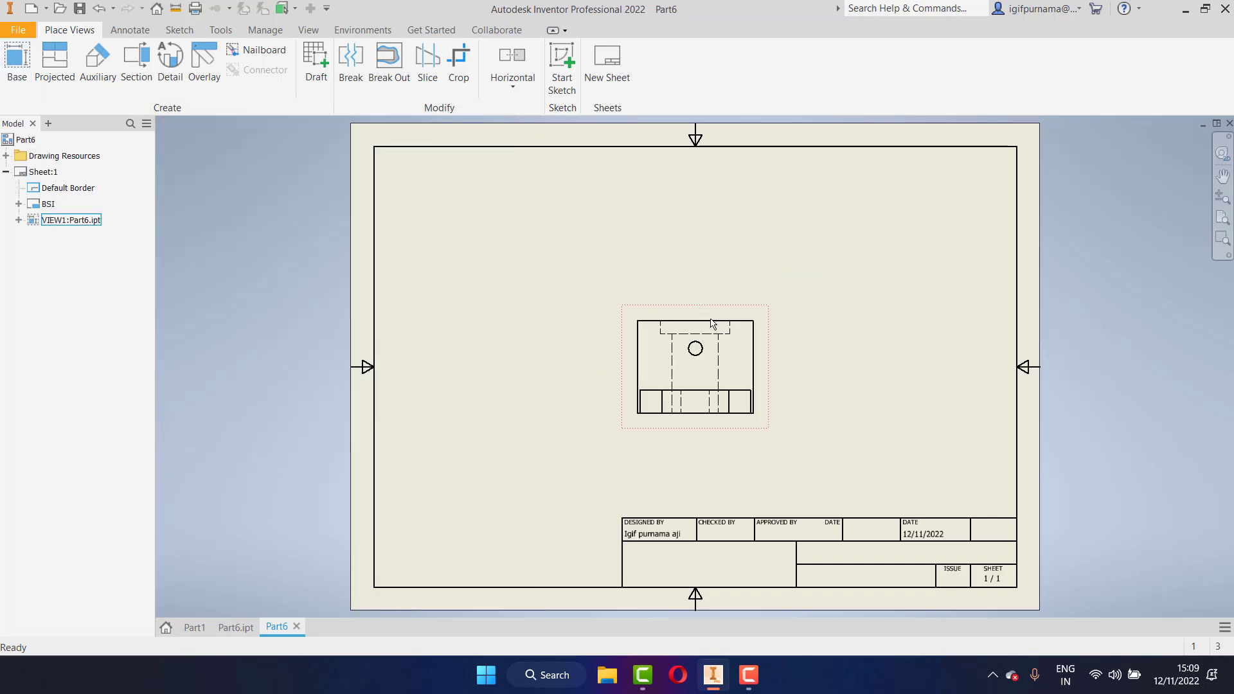
left_click_drag(624, 318, 471, 313)
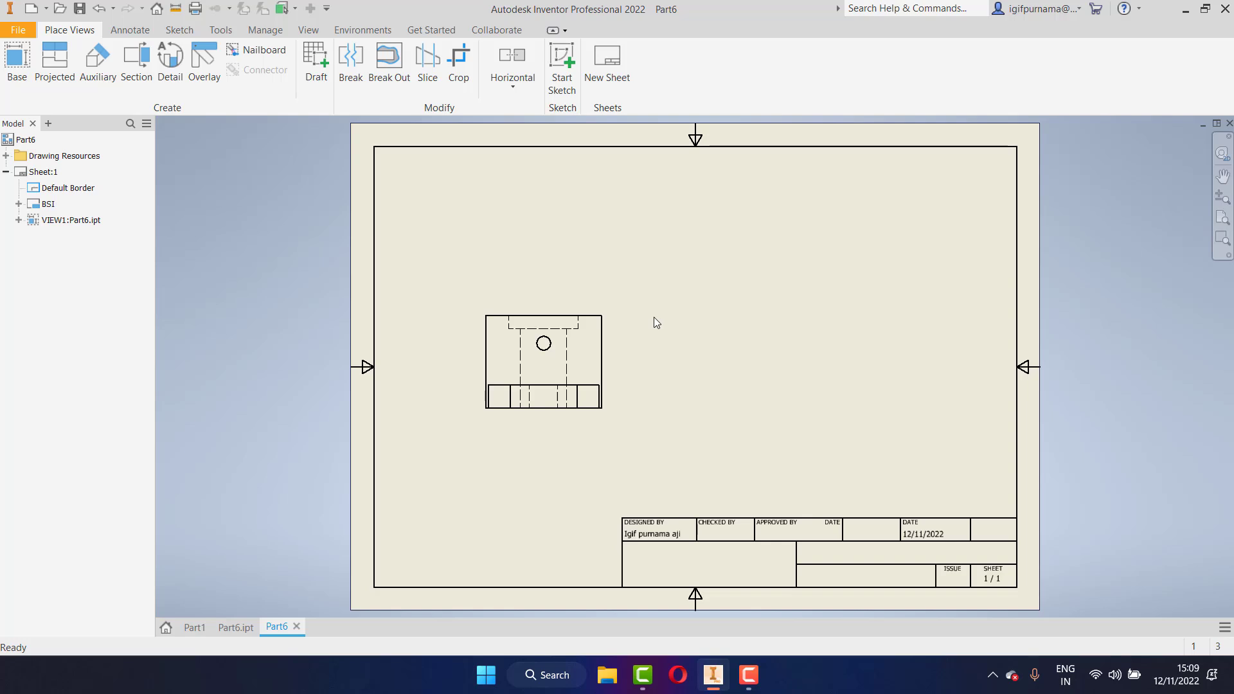
Add a projected side view to the right of the base view
left_click(56, 71)
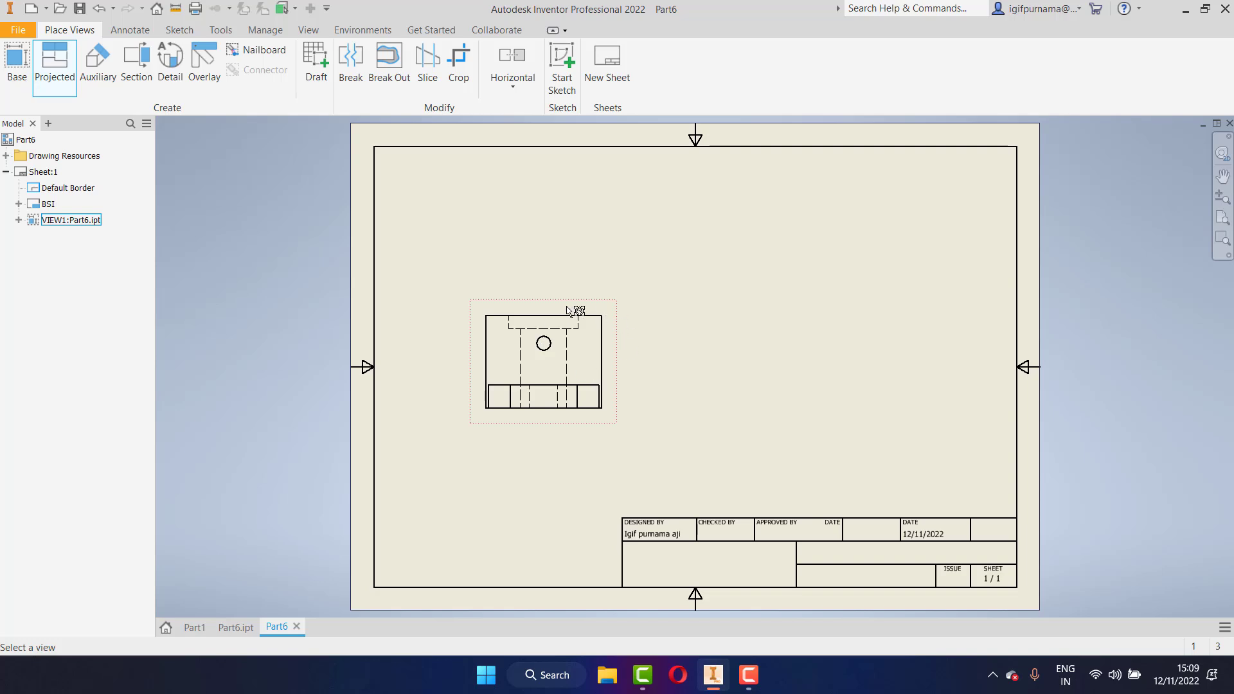
left_click(580, 353)
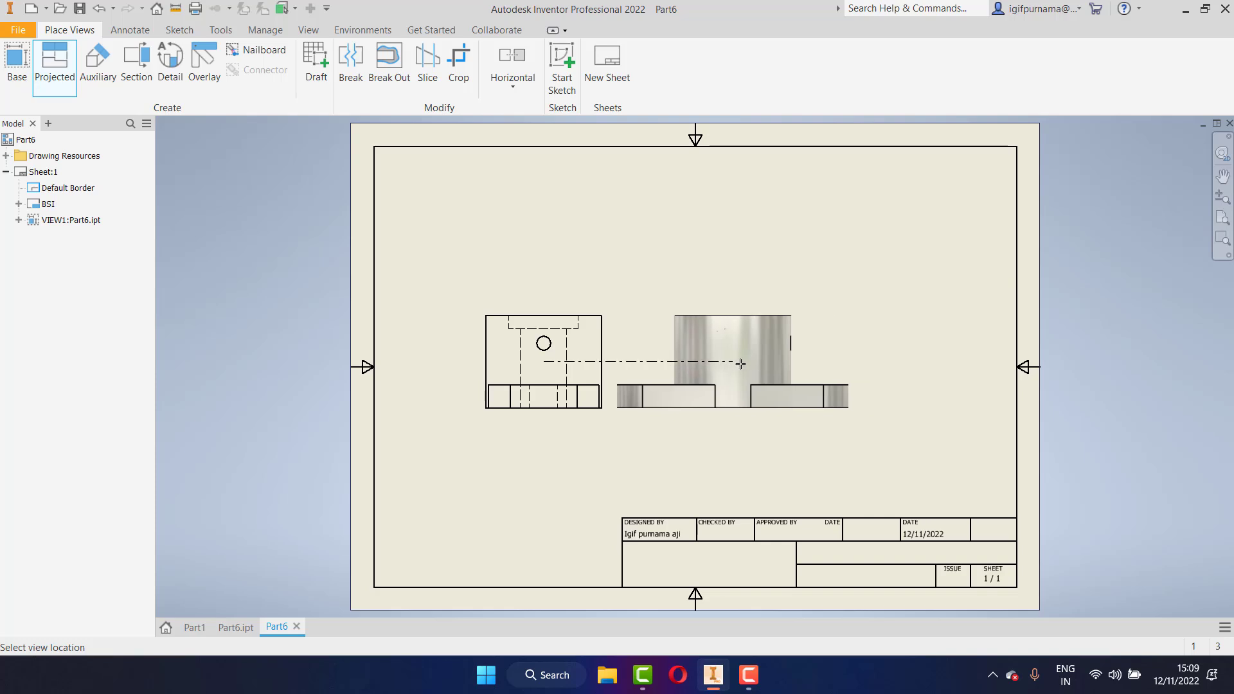
left_click(738, 364)
right_click(784, 289)
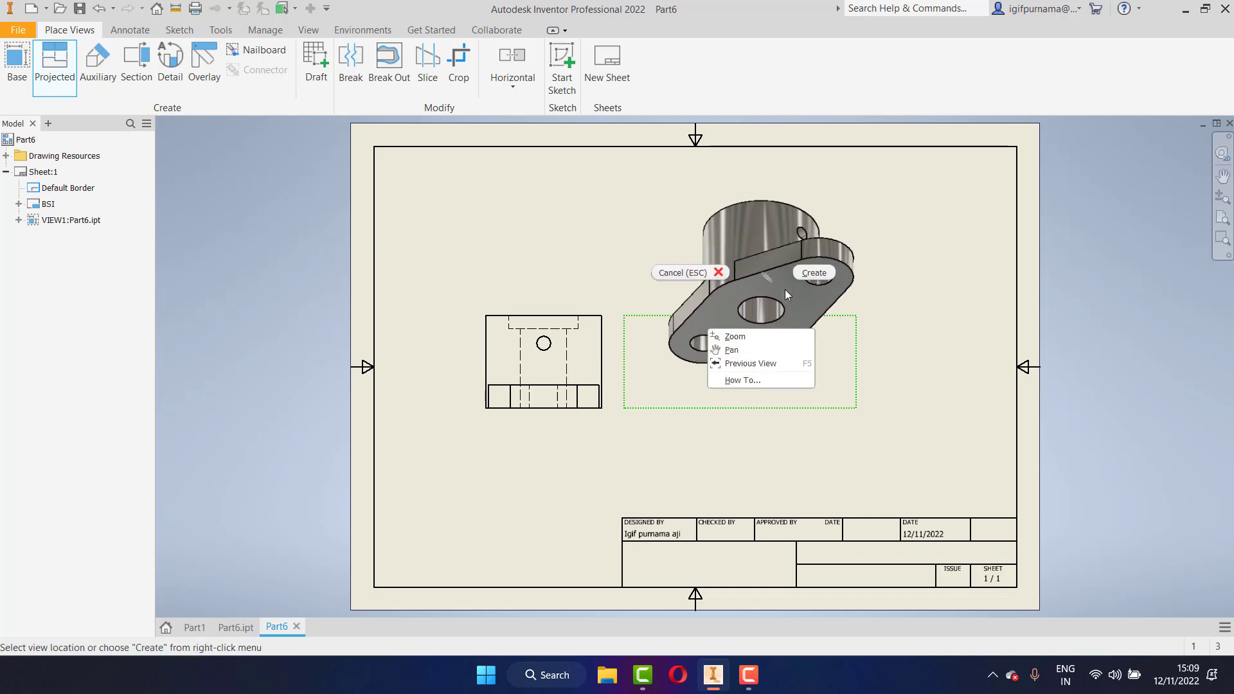
left_click(810, 275)
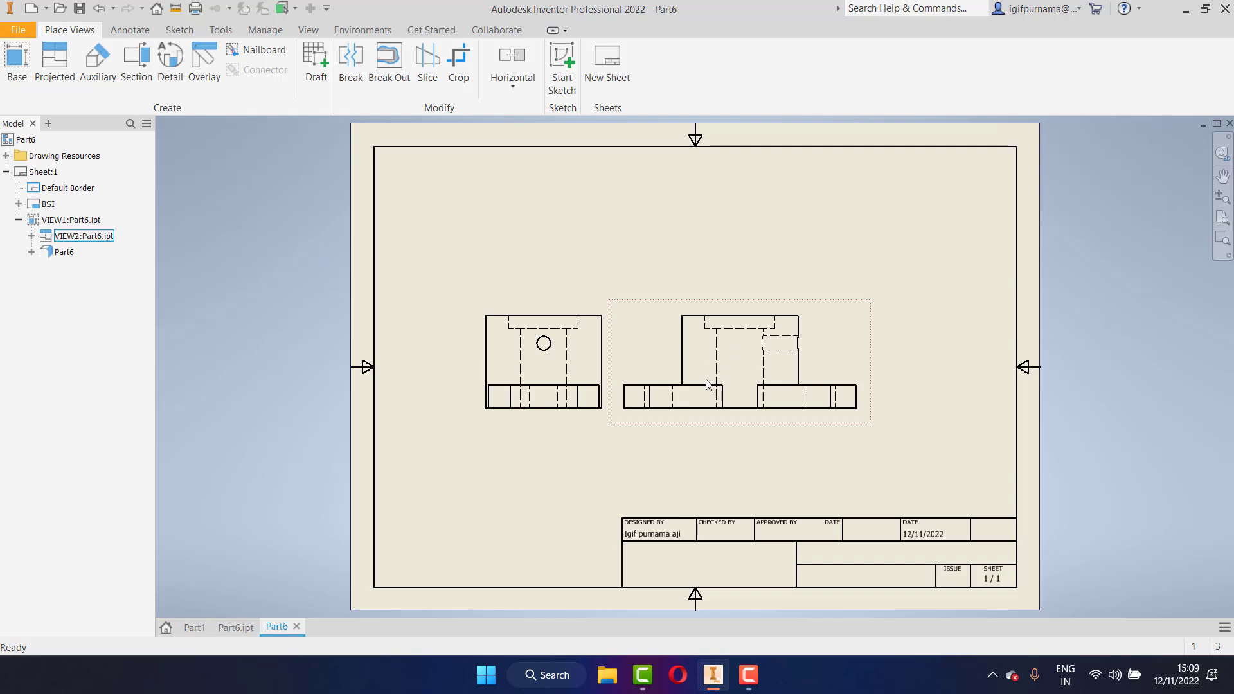
scroll(707, 384, "up", 3)
scroll(707, 385, "down", 4)
scroll(707, 384, "up", 2)
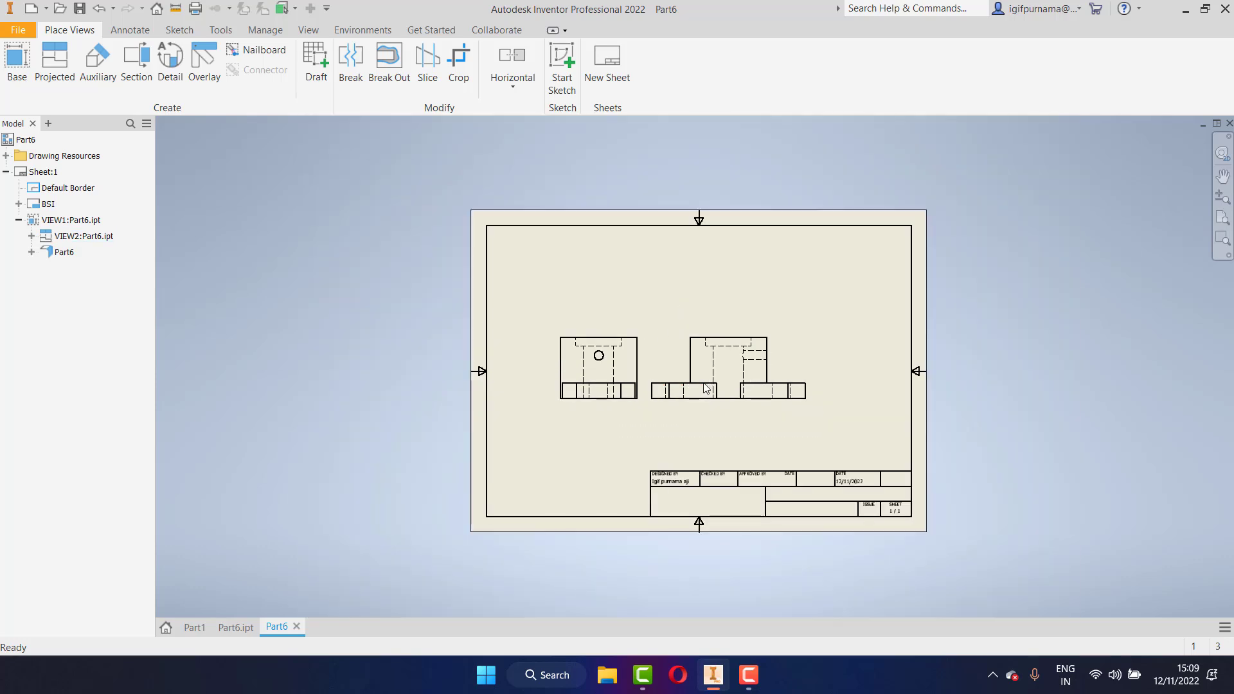
scroll(707, 385, "up", 2)
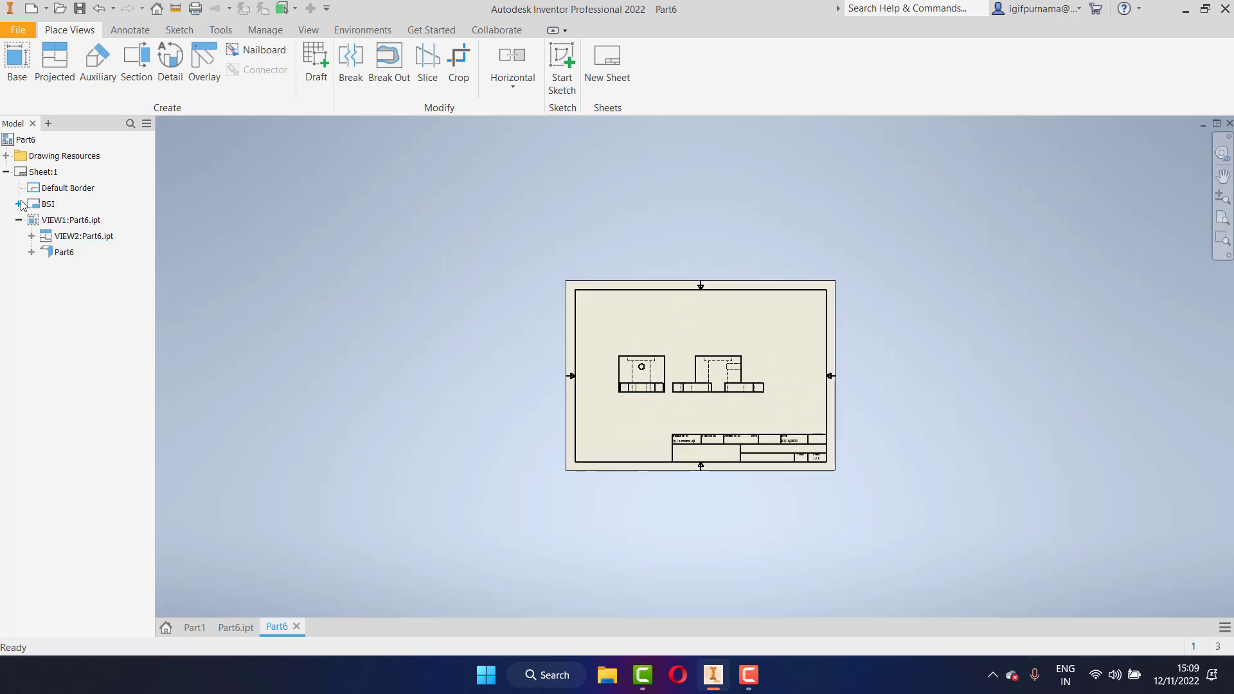
Change the sheet size back to A3
left_click(29, 174)
right_click(30, 179)
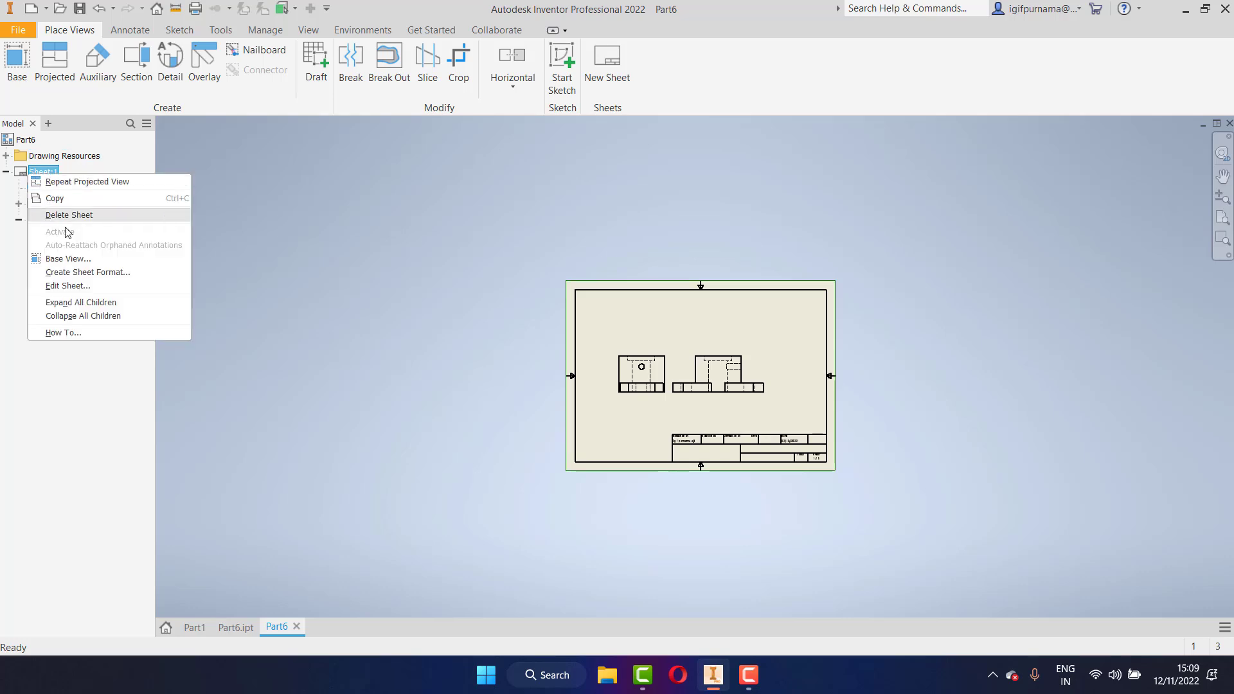
left_click(91, 287)
left_click(207, 225)
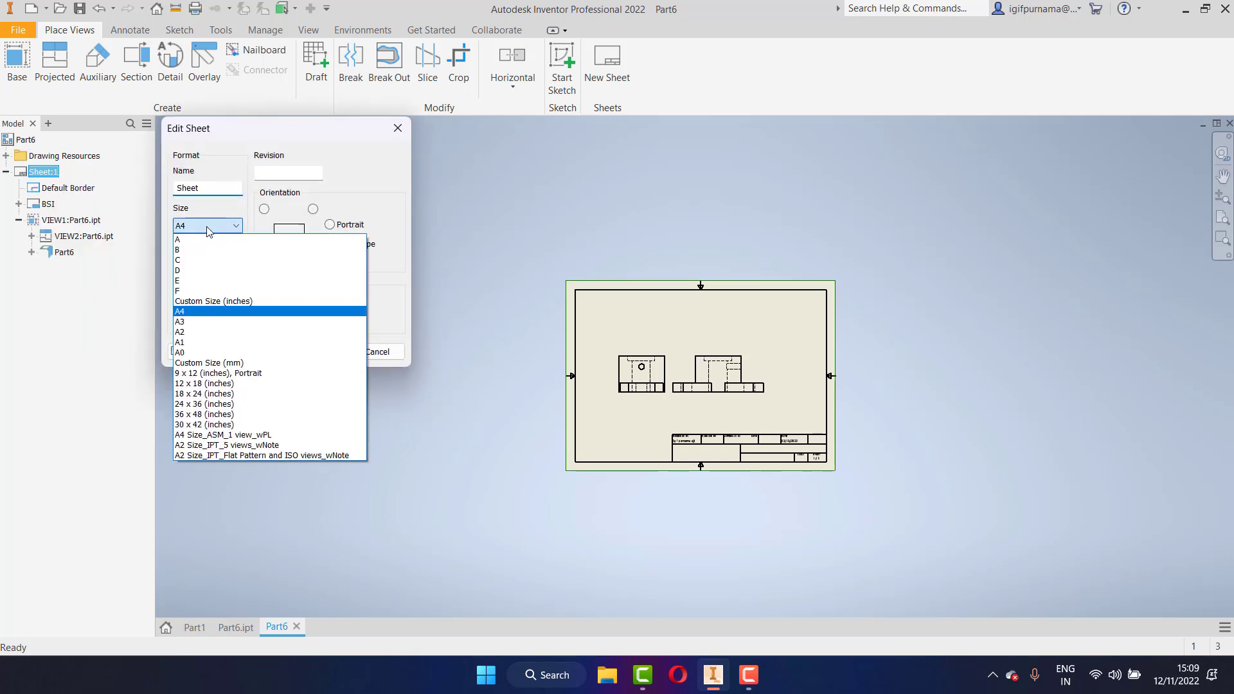
left_click(218, 327)
left_click(314, 357)
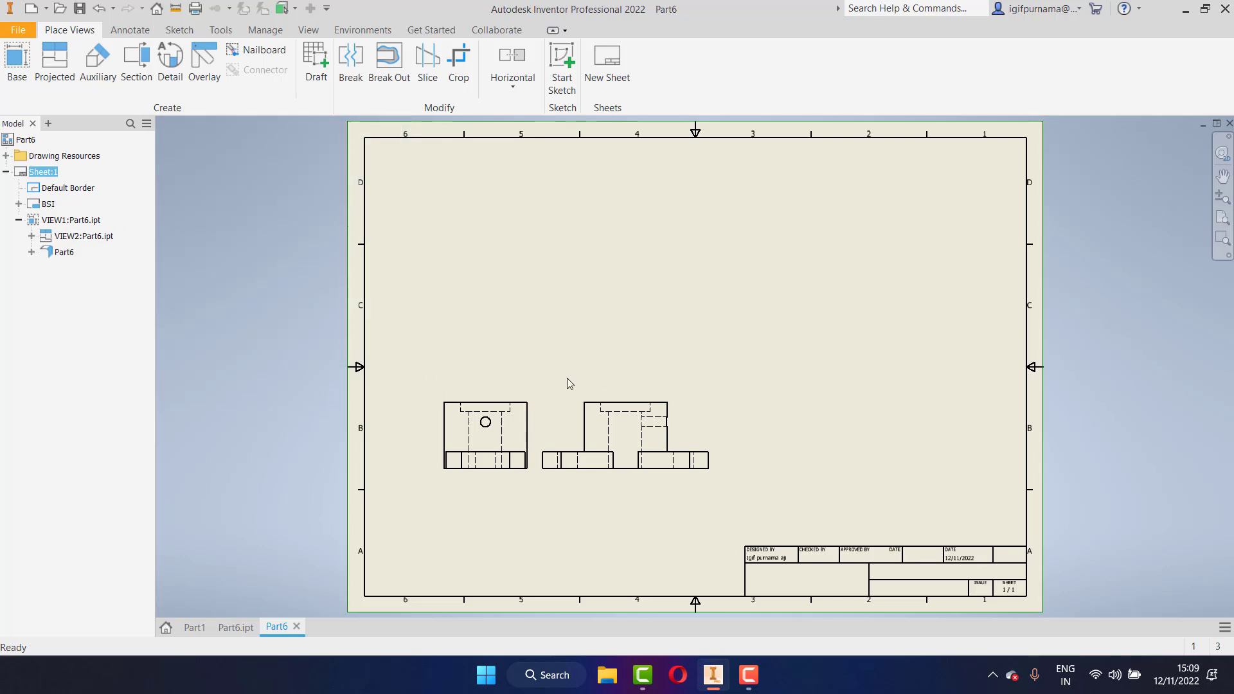
scroll(567, 378, "down", 3)
scroll(568, 377, "up", 4)
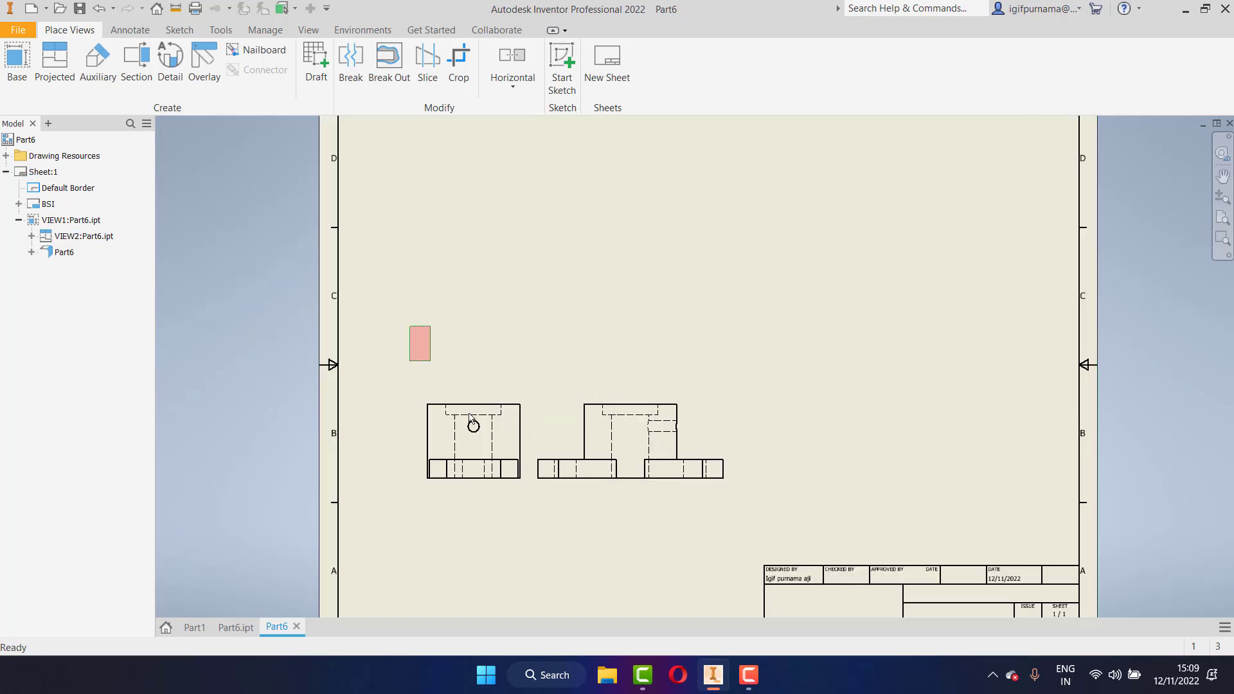
Move both the base and side views higher up on the sheet
left_click_drag(409, 326, 752, 532)
left_click_drag(713, 400, 732, 278)
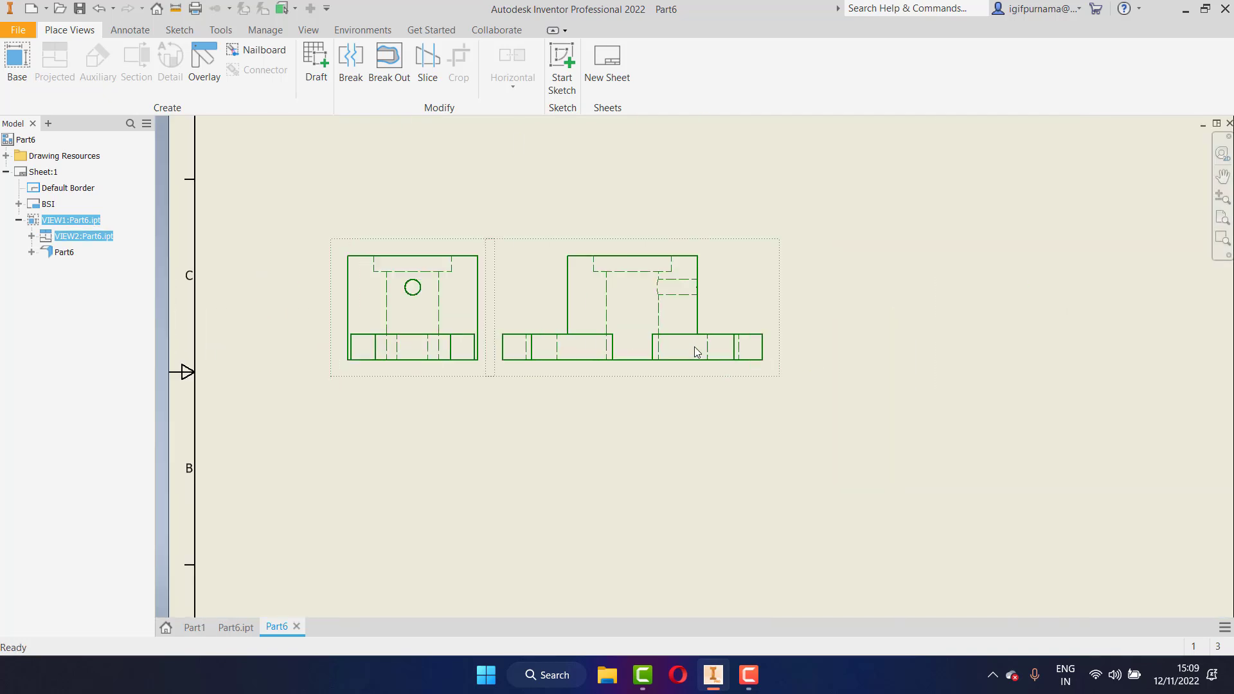
scroll(697, 354, "down", 3)
key("Escape")
scroll(677, 331, "down", 4)
scroll(676, 331, "up", 5)
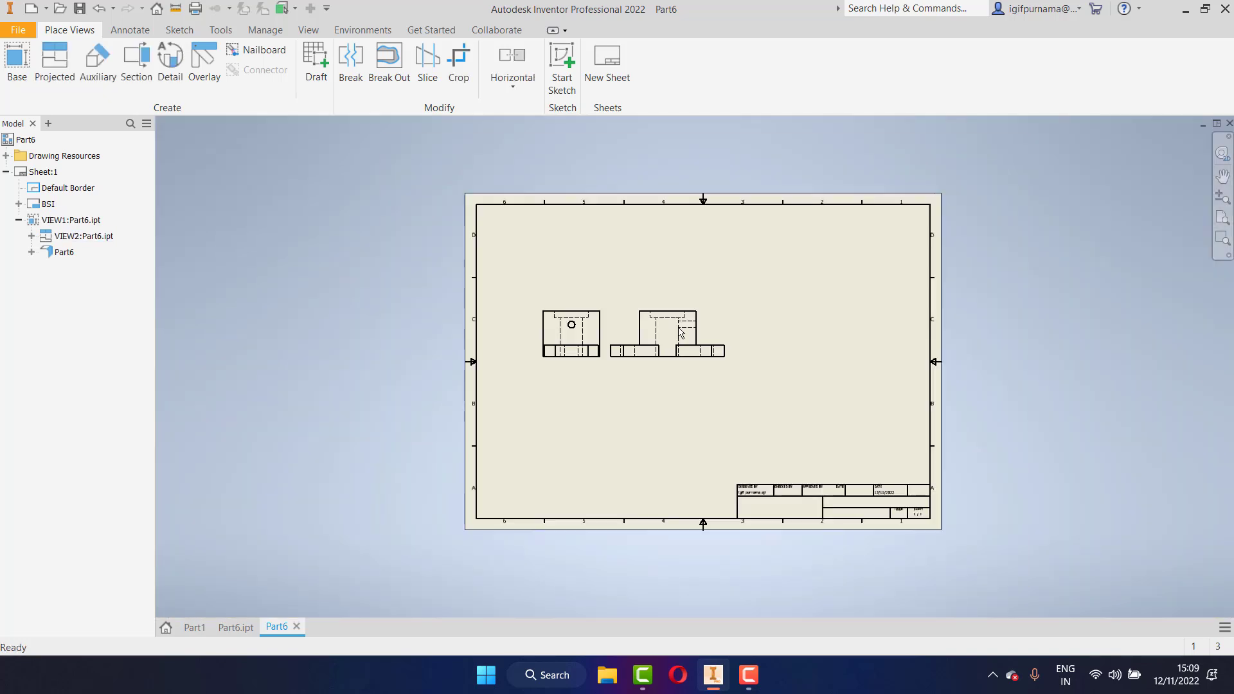
scroll(678, 332, "up", 5)
scroll(678, 332, "down", 2)
scroll(680, 332, "down", 3)
scroll(681, 332, "up", 4)
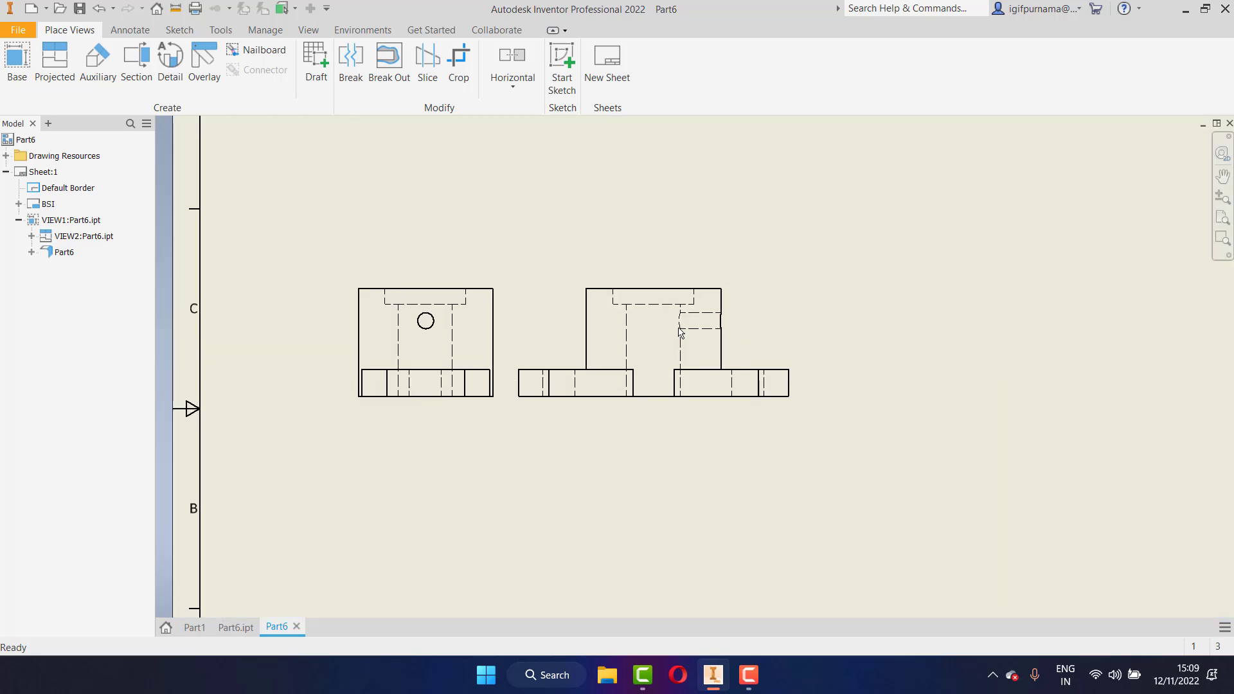
scroll(680, 332, "down", 3)
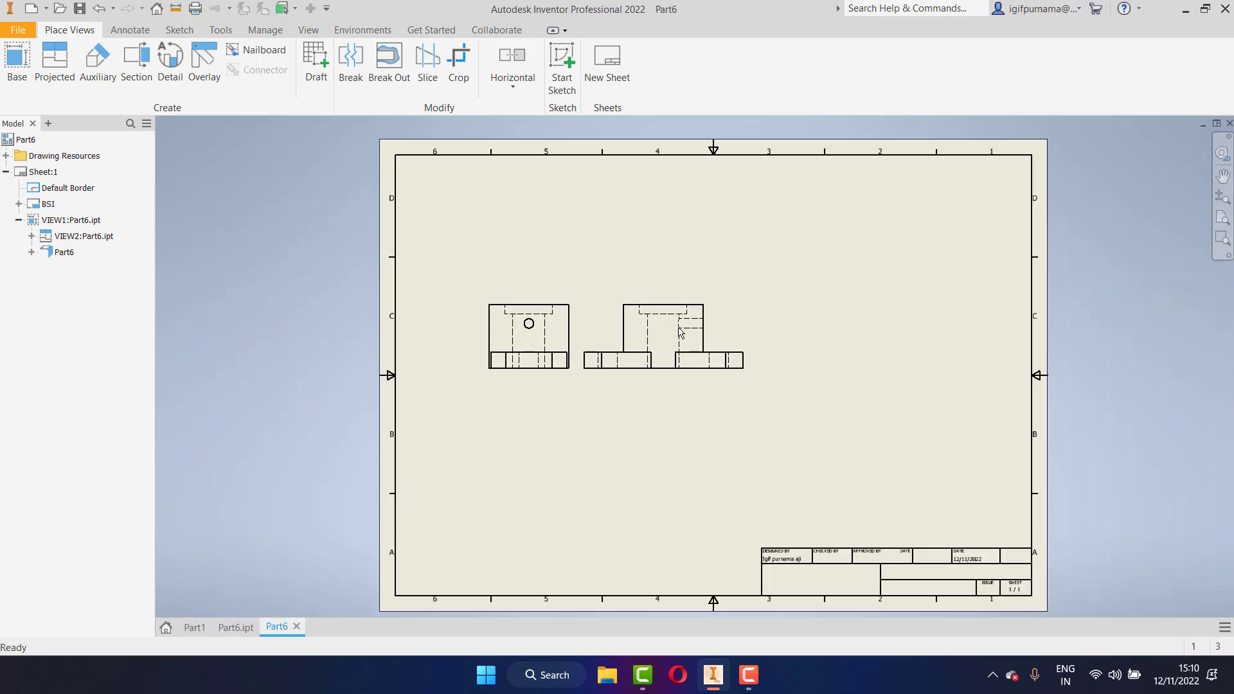
Project a top view above the front view
left_click(63, 51)
left_click(693, 340)
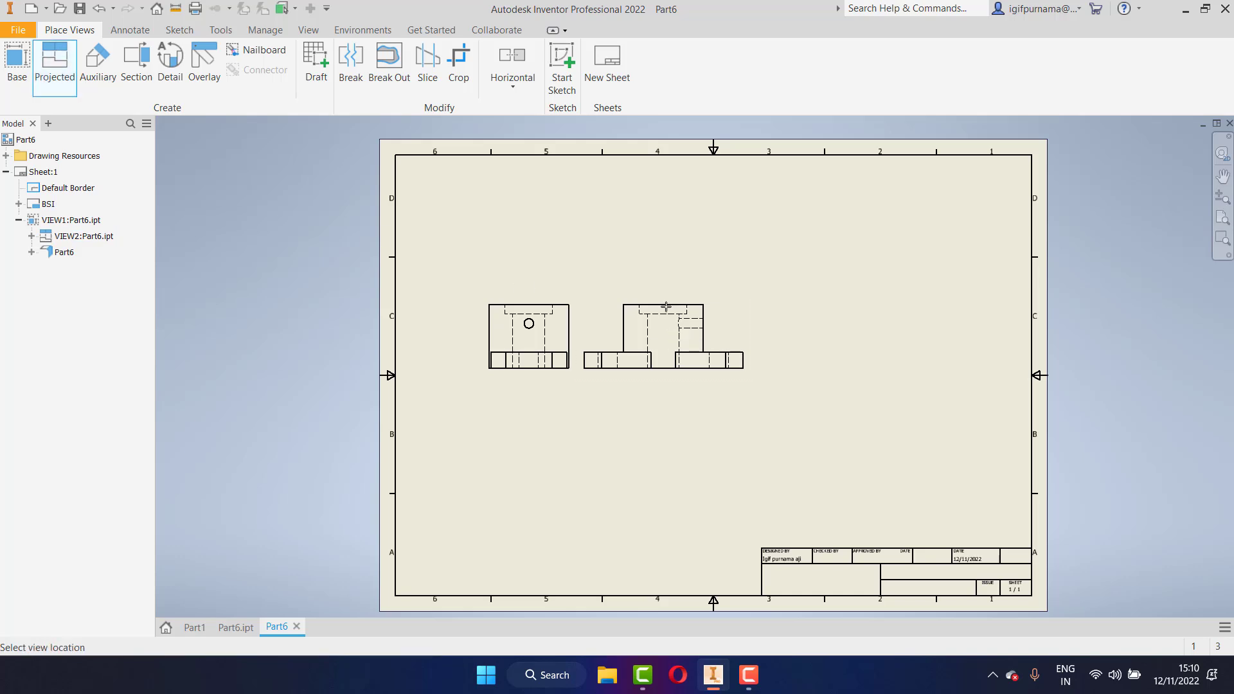
left_click(657, 243)
right_click(656, 242)
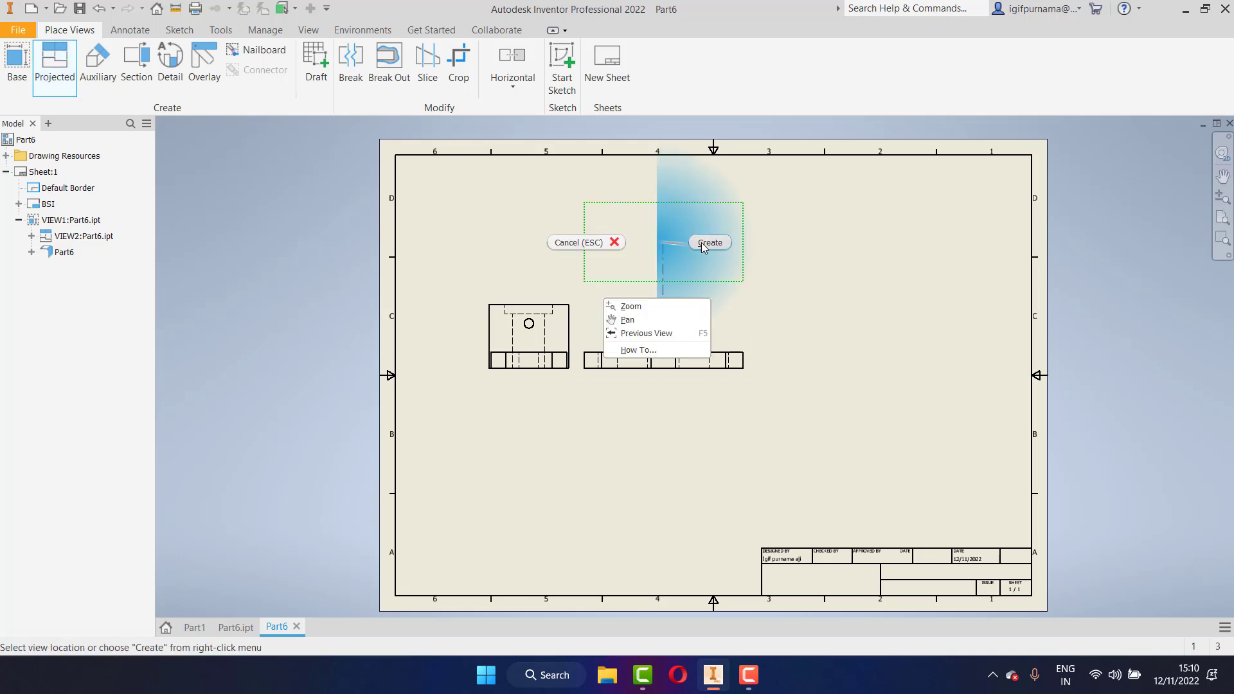
left_click(706, 242)
scroll(650, 265, "down", 3)
scroll(649, 265, "up", 4)
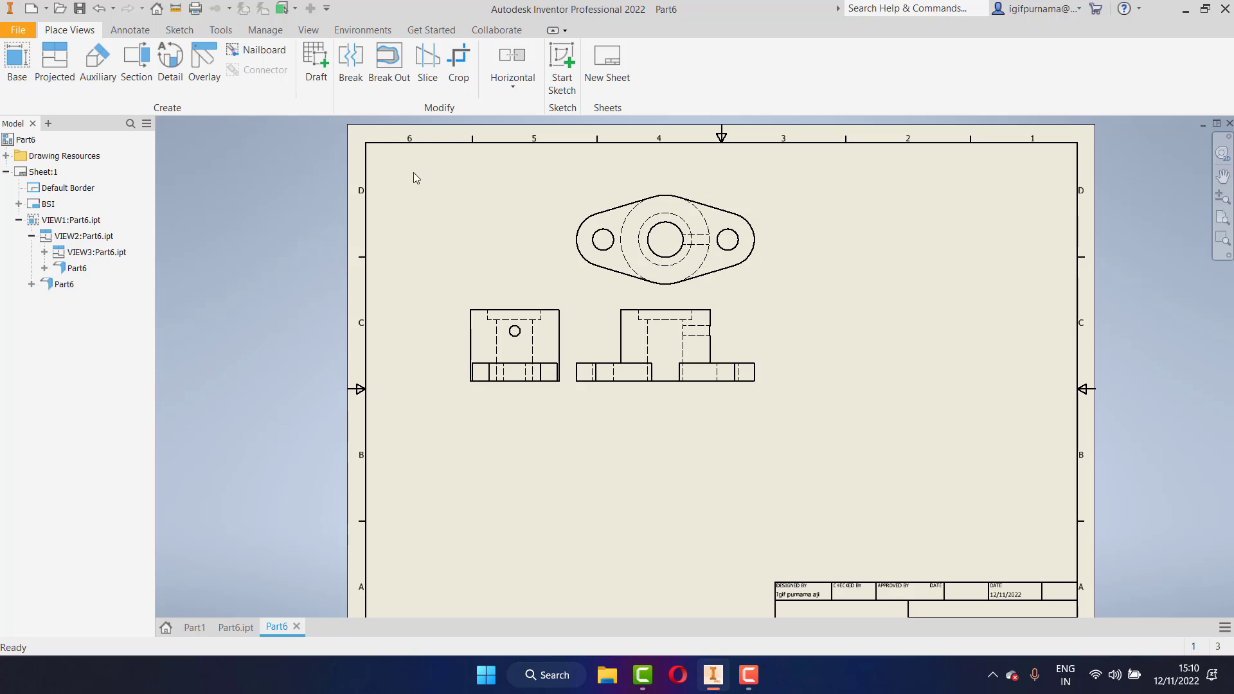
Shift all three views down and to the right on the sheet
left_click_drag(407, 168, 793, 485)
mouse_move(592, 296)
left_mouse_down()
mouse_move(731, 450)
mouse_move(555, 451)
left_mouse_up()
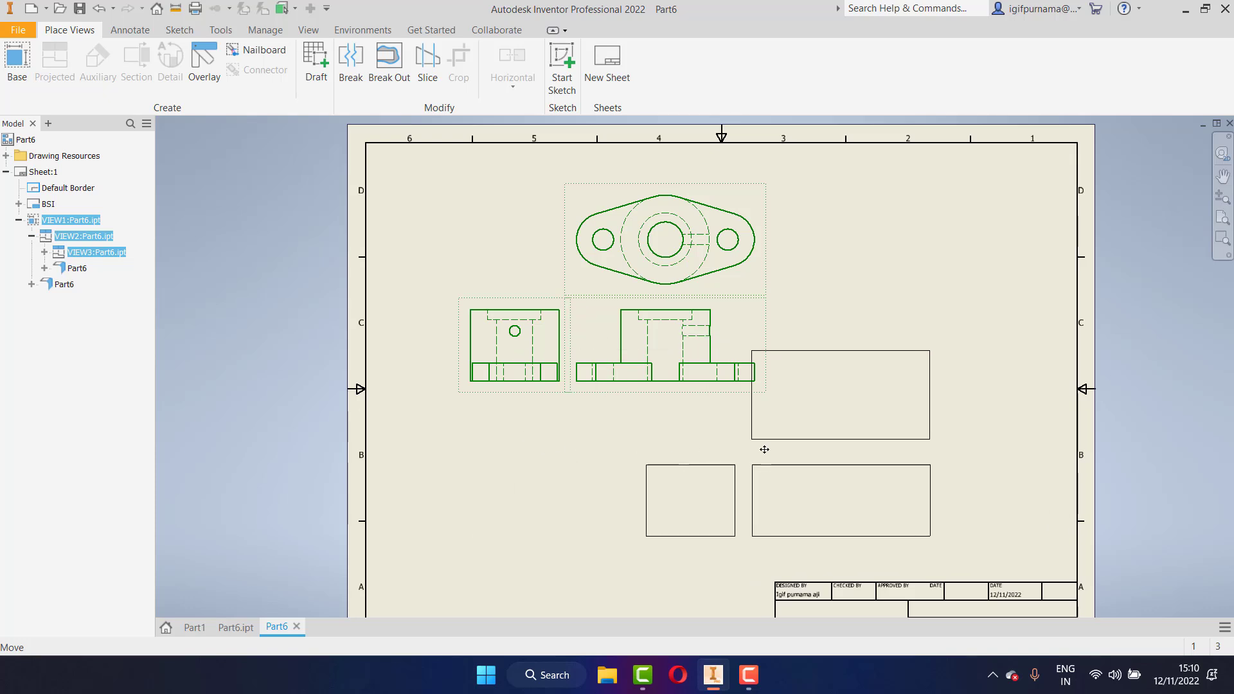
left_click_drag(556, 450, 797, 451)
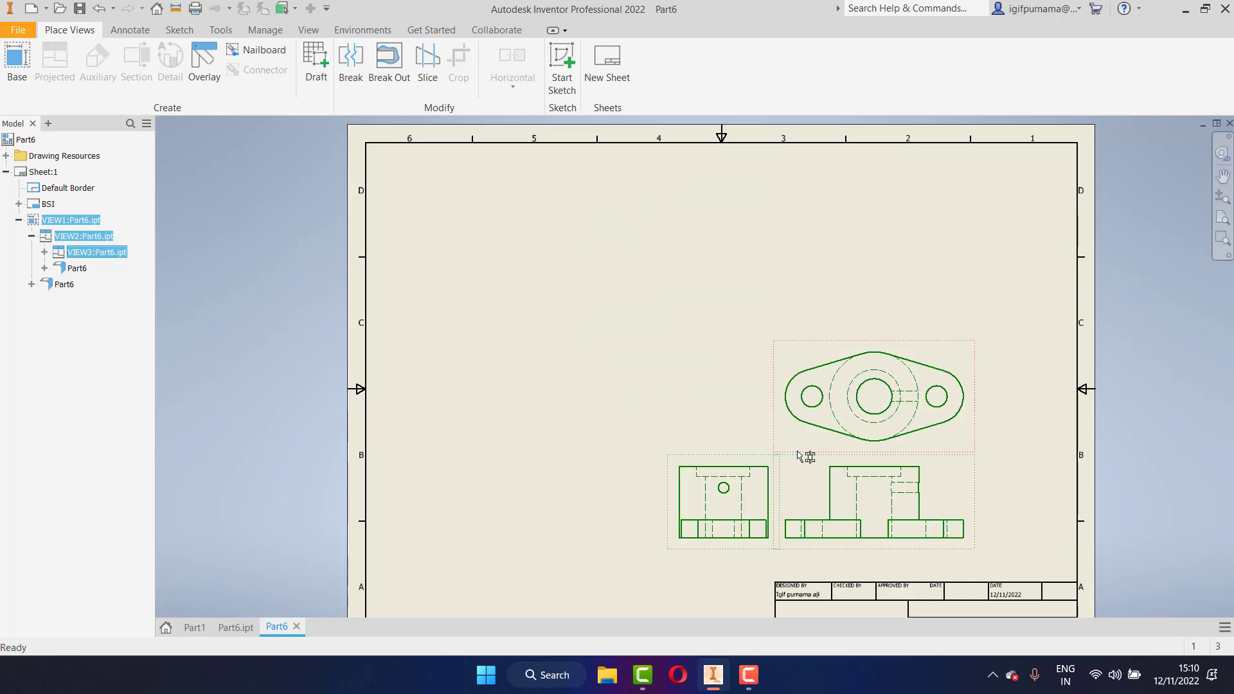
left_click(661, 396)
scroll(662, 396, "down", 3)
scroll(675, 392, "up", 5)
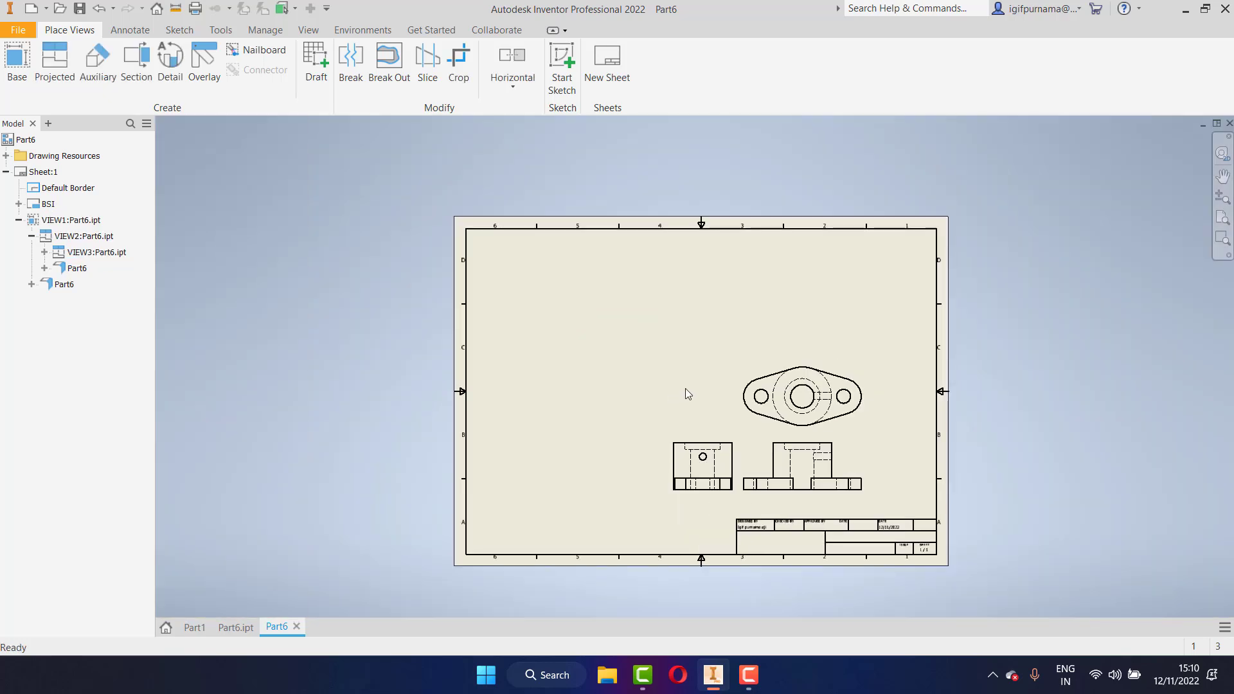
scroll(687, 389, "down", 3)
scroll(347, 205, "down", 2)
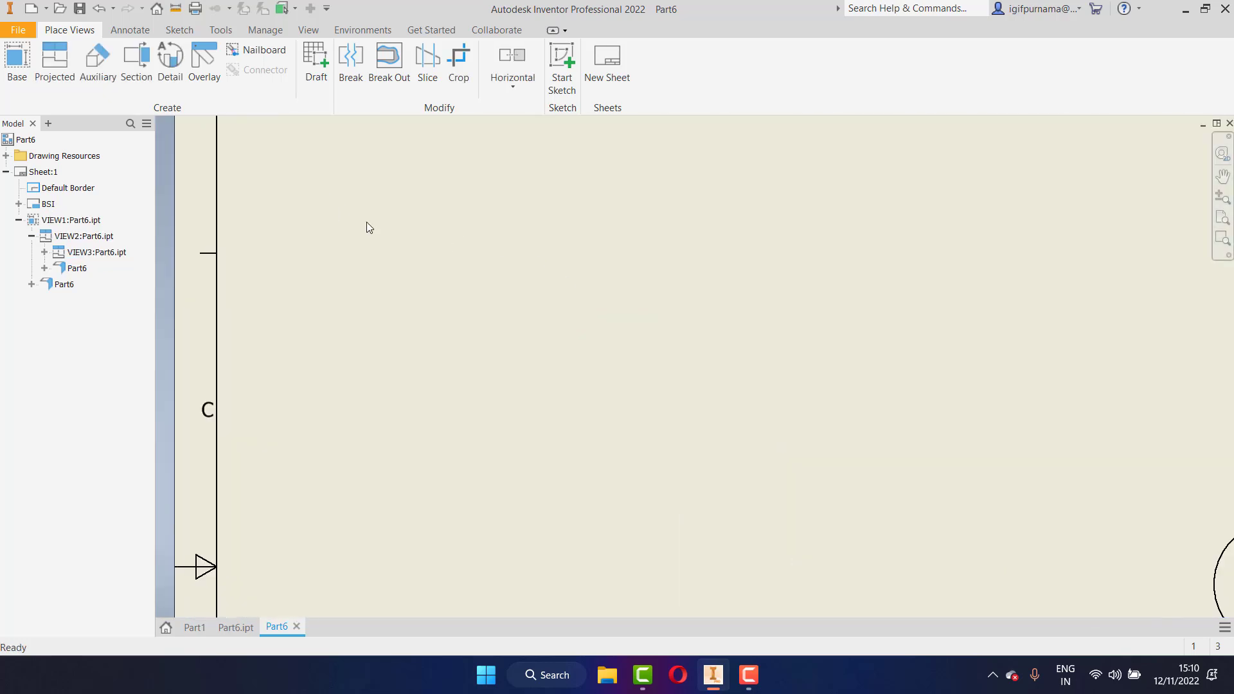
scroll(381, 229, "up", 5)
scroll(385, 232, "down", 3)
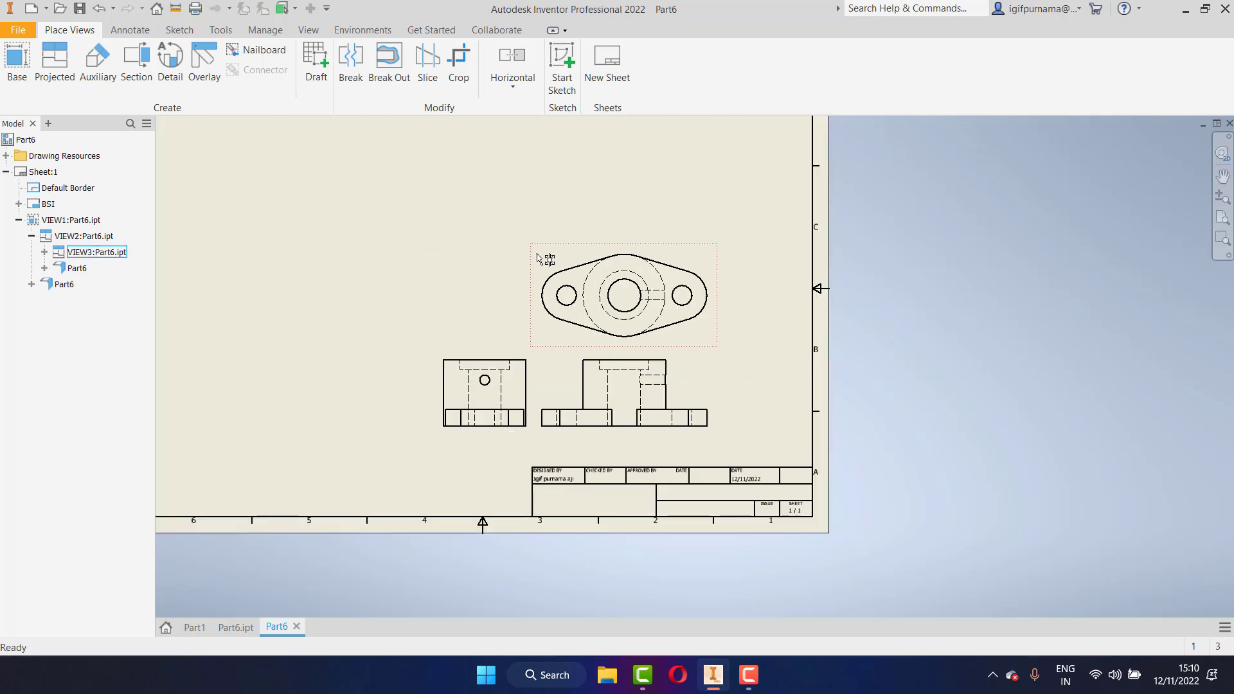
scroll(543, 257, "up", 5)
scroll(441, 253, "down", 4)
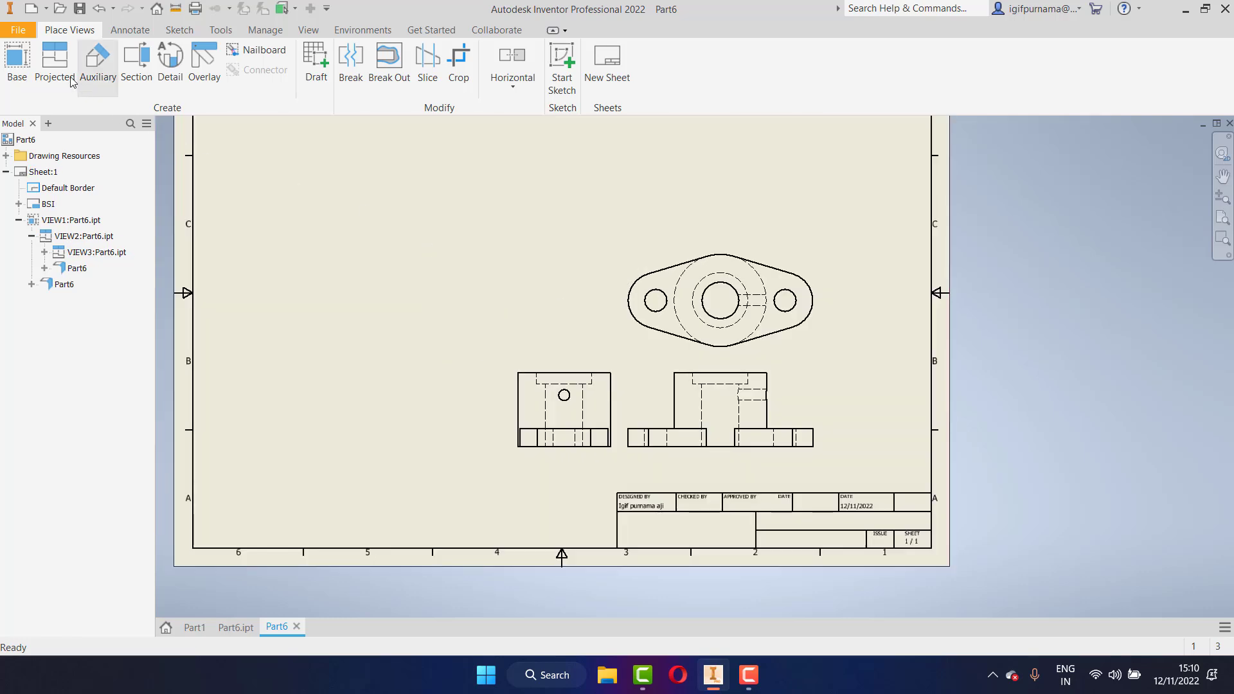
Add an isometric projected view and place it in the sheet's upper-right corner
left_click(55, 64)
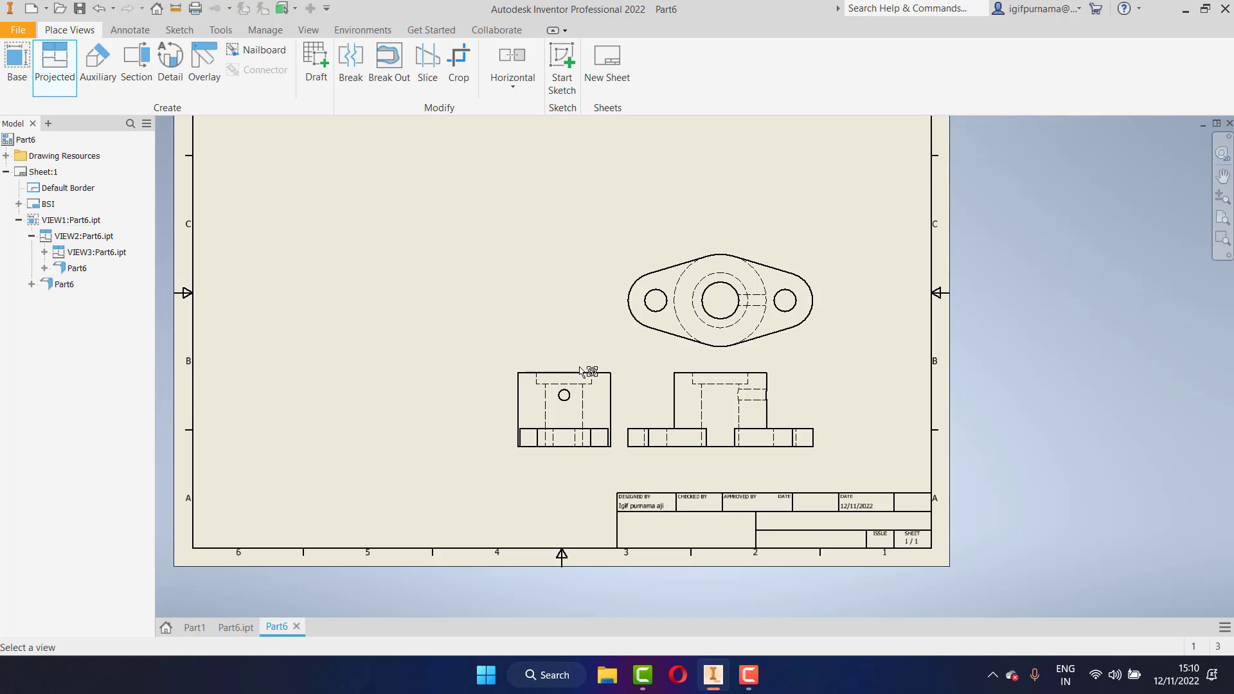
left_click(556, 386)
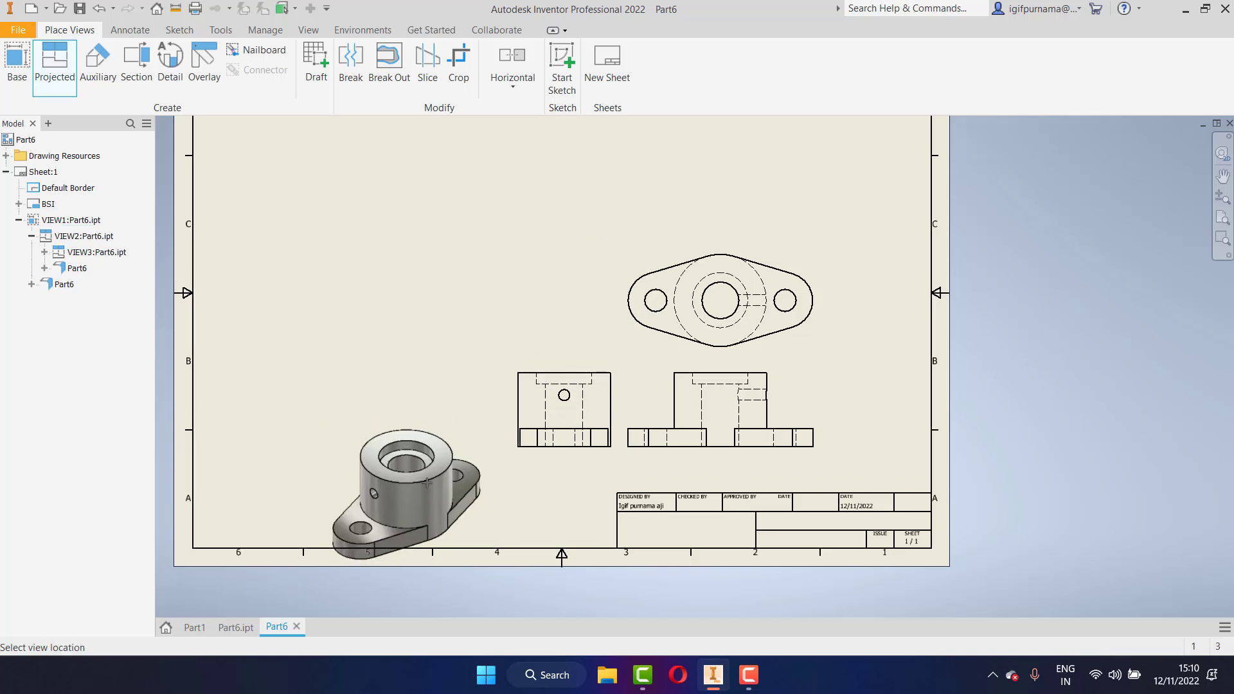
left_click(411, 448)
right_click(418, 449)
left_click(453, 449)
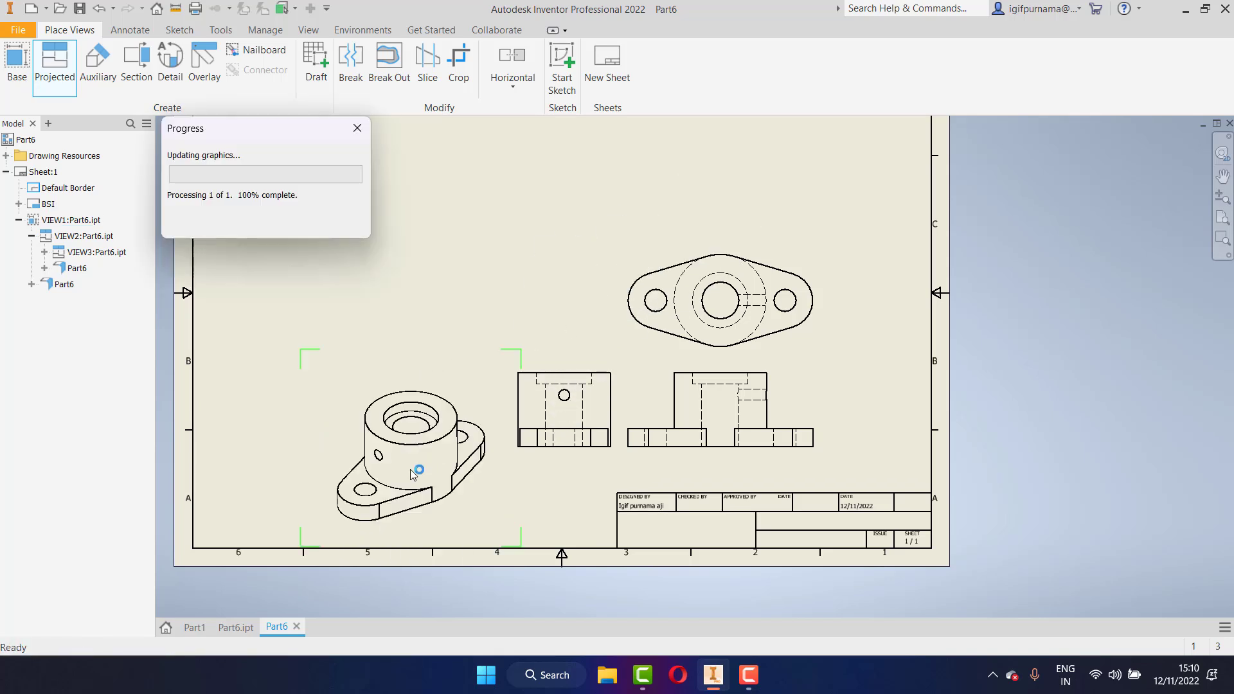
left_click_drag(742, 265, 898, 119)
scroll(792, 222, "down", 1)
scroll(792, 222, "up", 3)
scroll(791, 222, "down", 3)
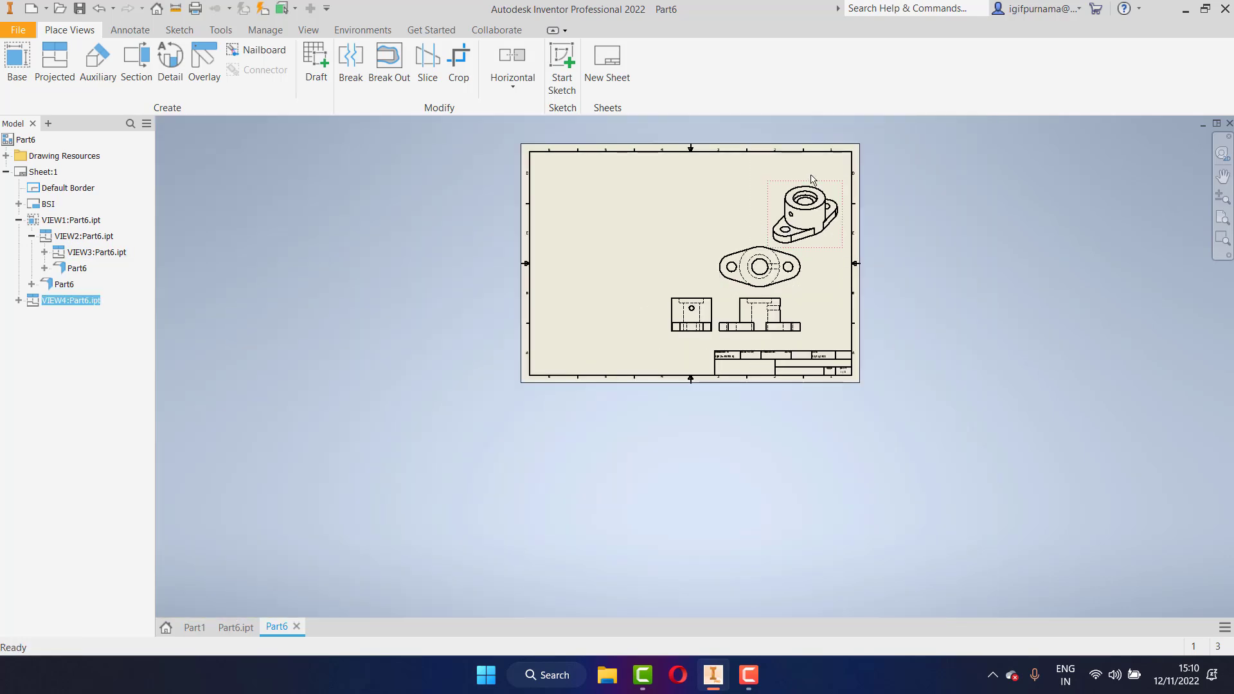
scroll(803, 196, "up", 2)
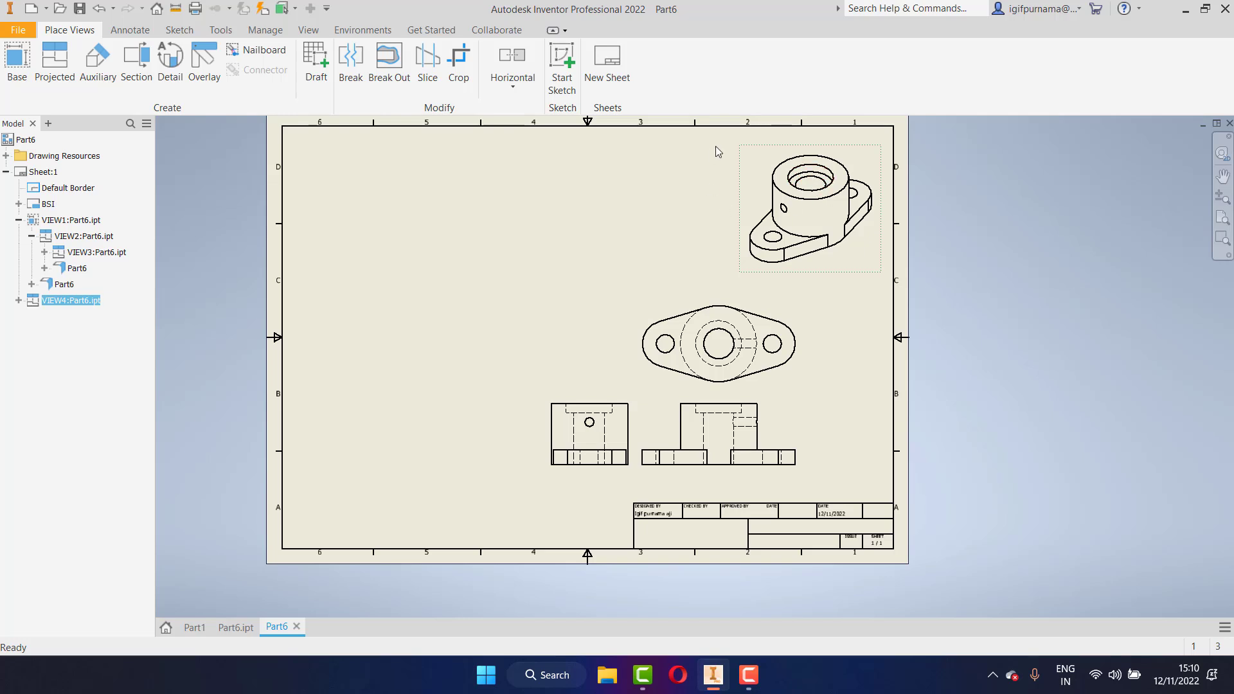
Switch the isometric view's display style to Shaded in the Drawing View dialog
double_click(748, 191)
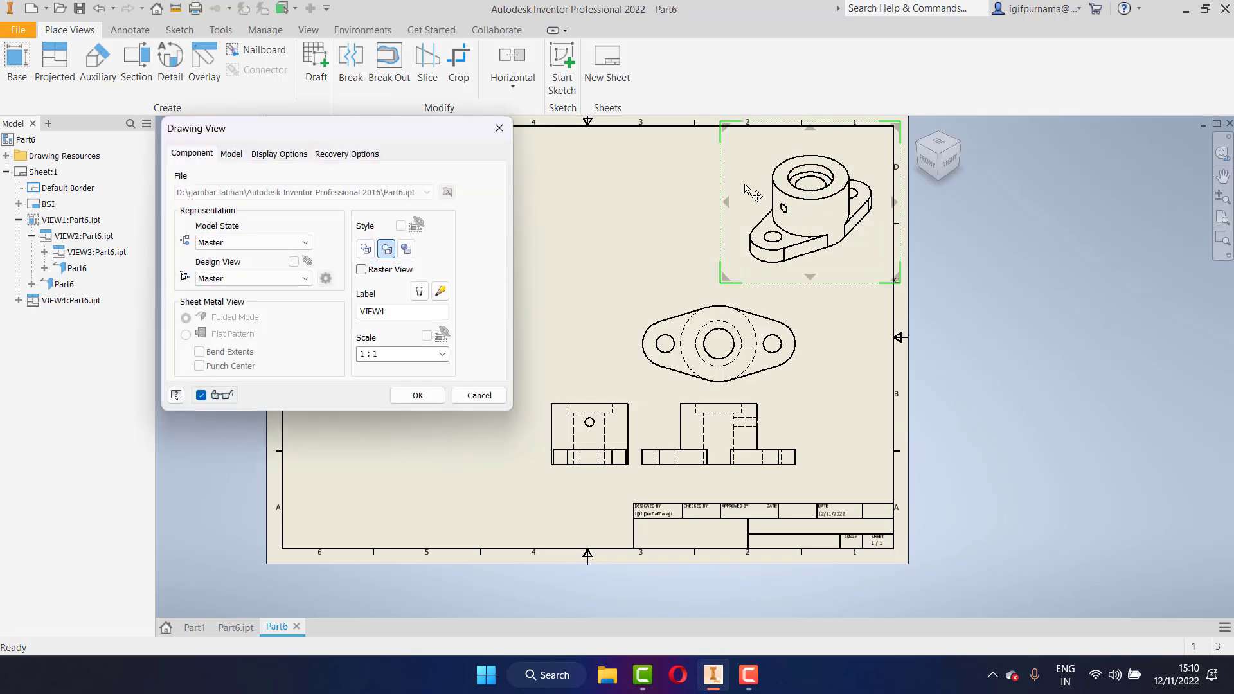
left_click(412, 249)
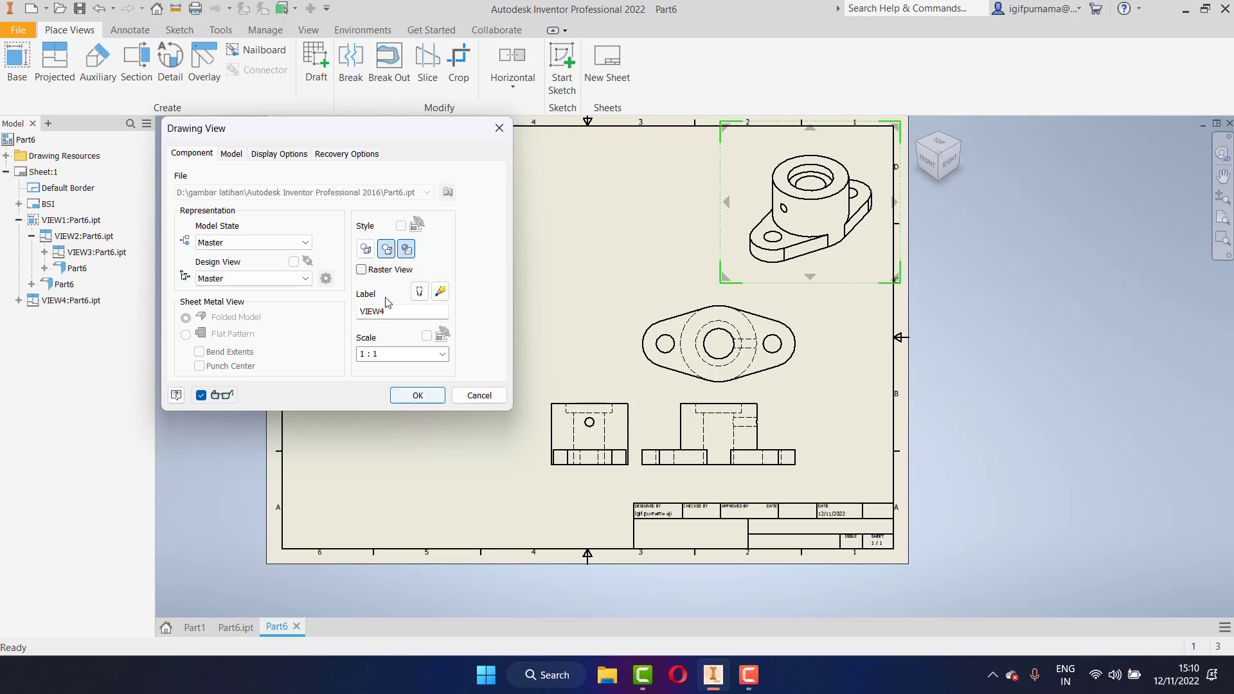
left_click(418, 396)
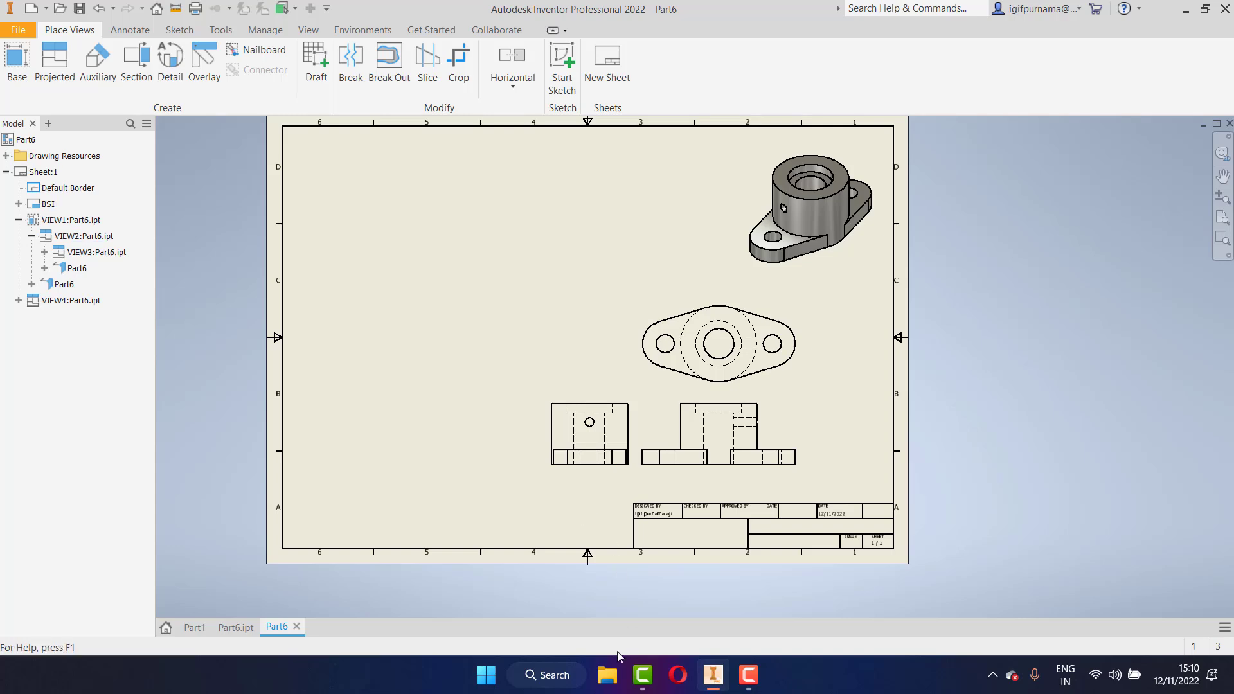
left_click(236, 627)
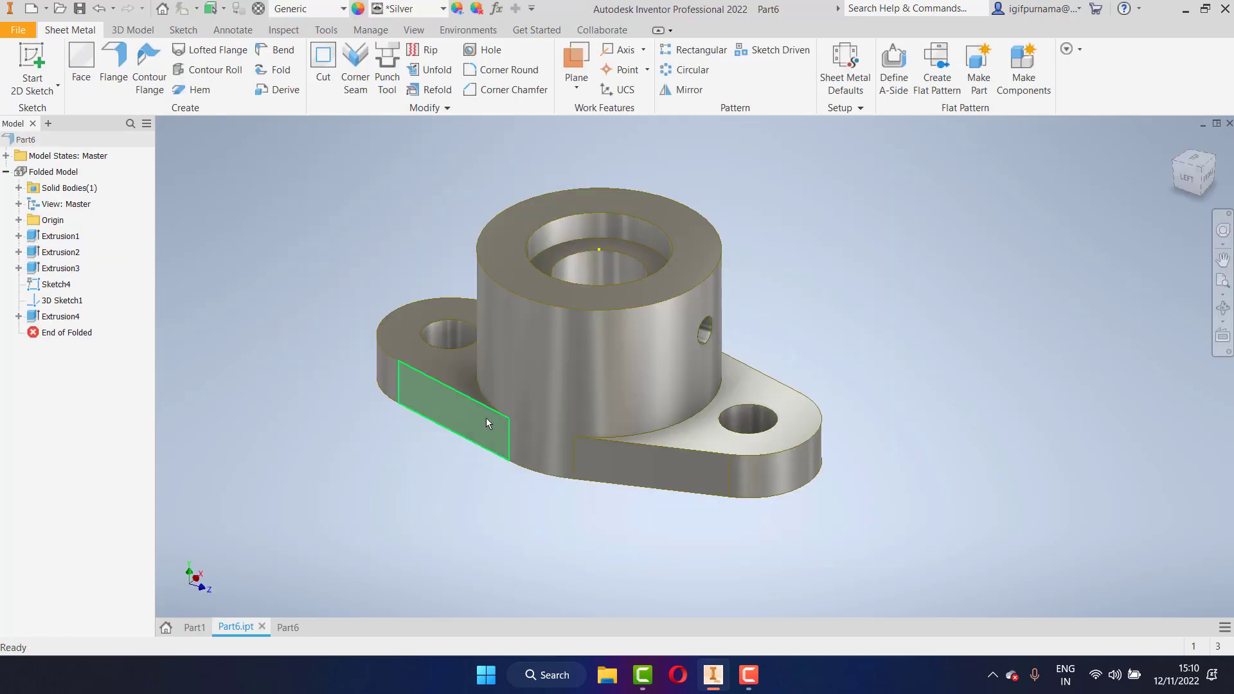
left_click(286, 628)
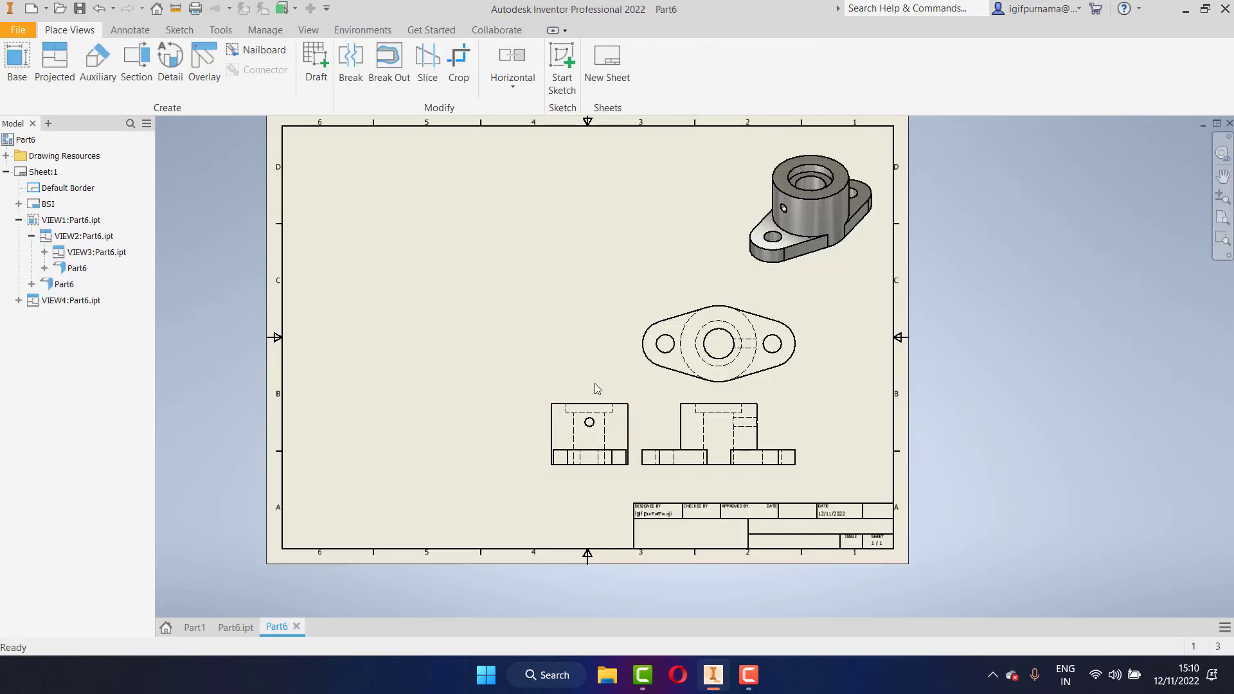
scroll(611, 379, "down", 3)
scroll(612, 380, "up", 5)
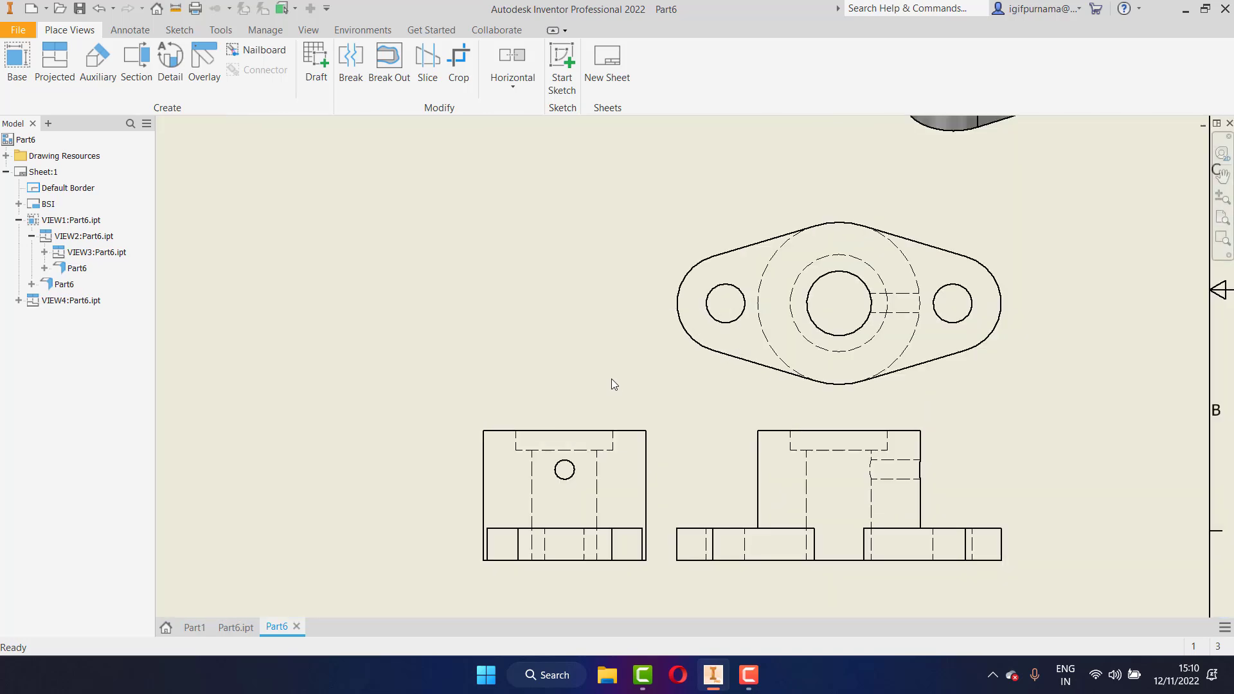
scroll(611, 384, "up", 2)
scroll(612, 384, "down", 3)
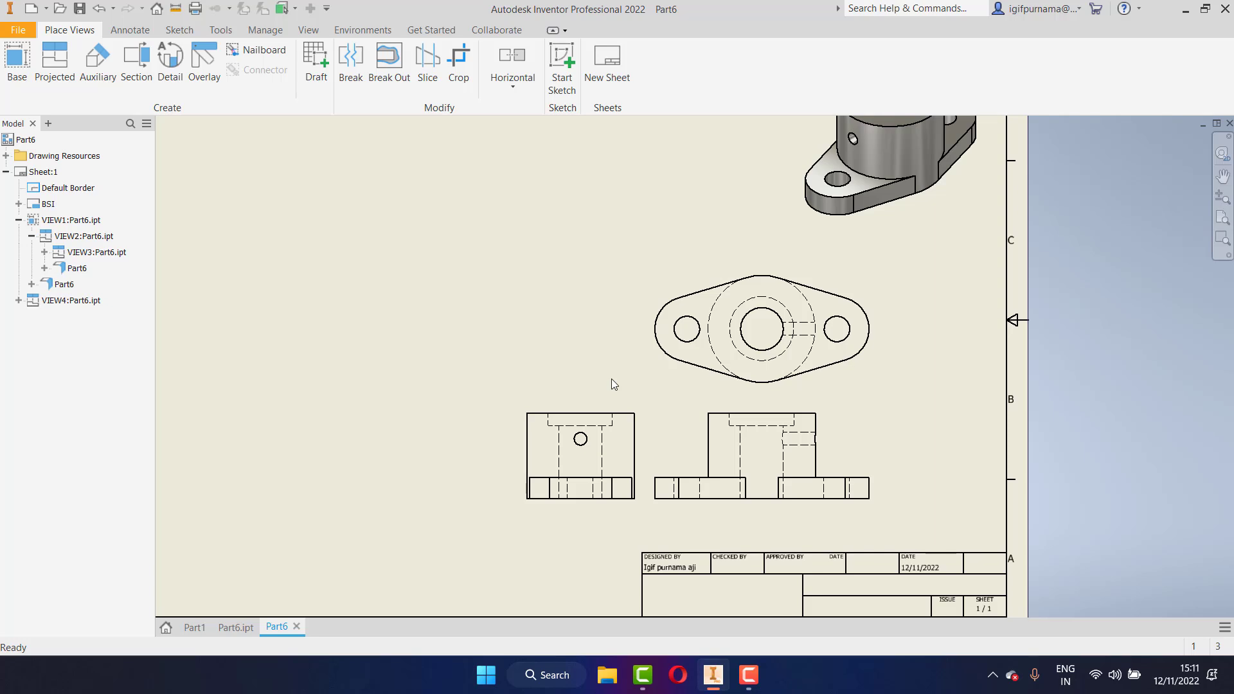
scroll(768, 484, "down", 3)
scroll(686, 439, "up", 3)
scroll(687, 439, "up", 3)
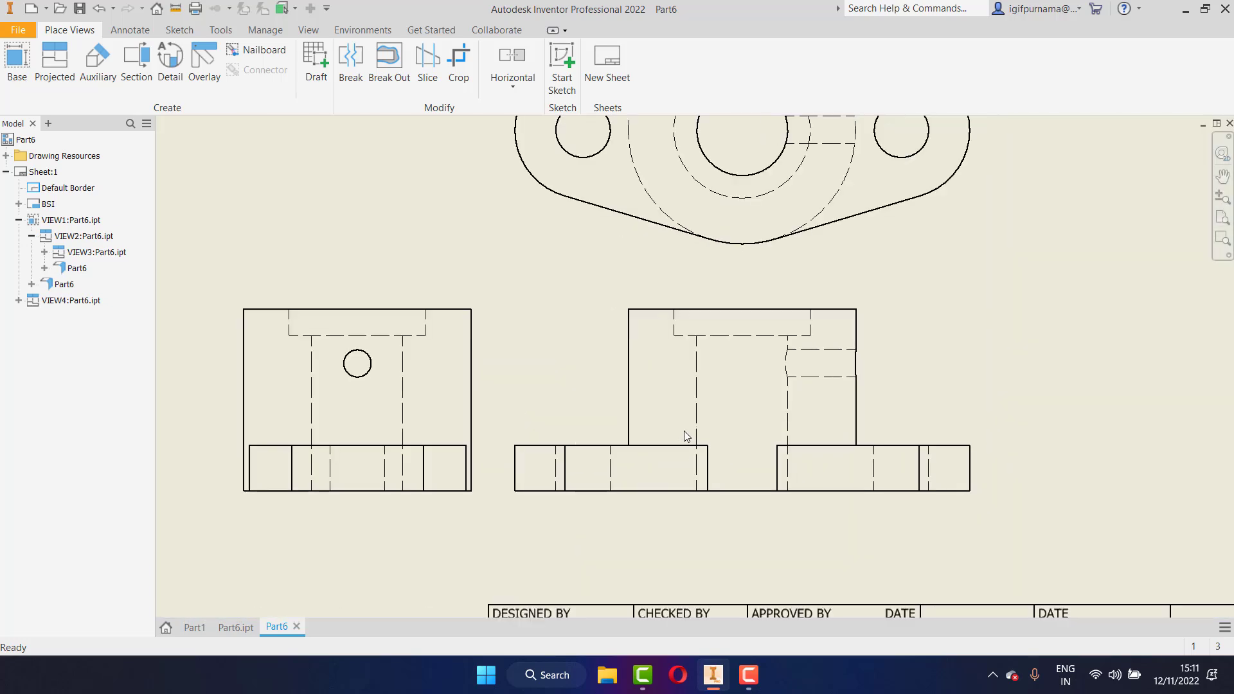
scroll(684, 431, "down", 3)
scroll(672, 344, "up", 3)
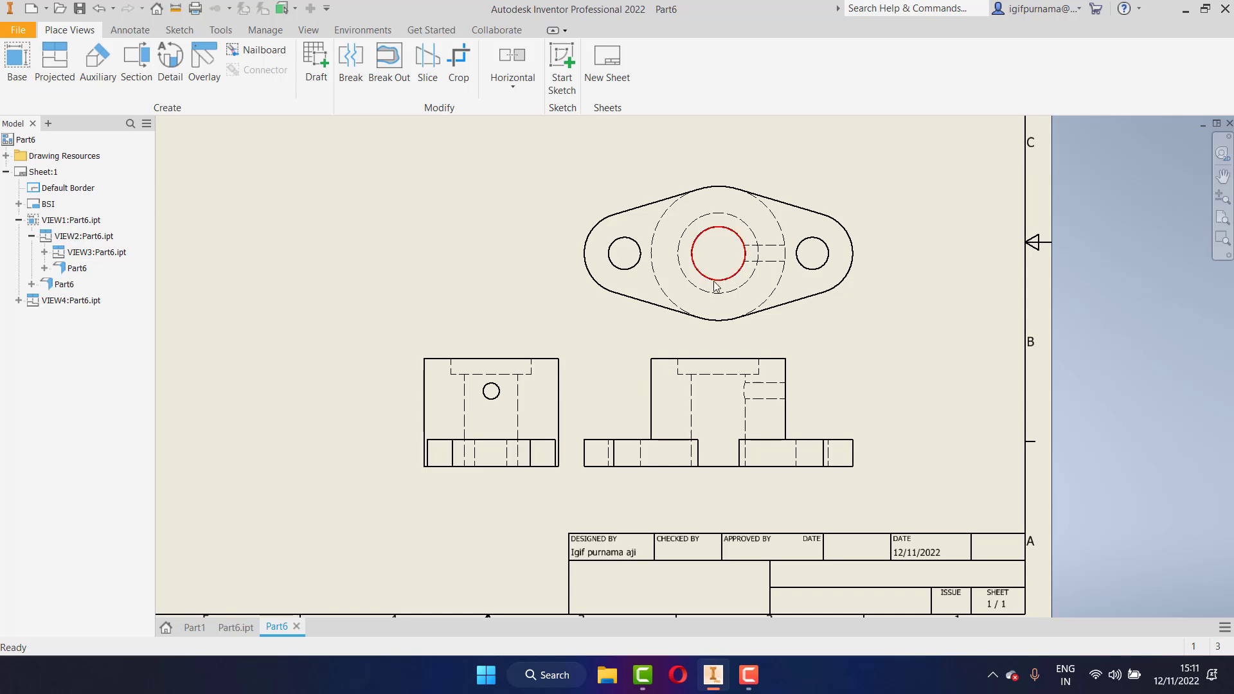
scroll(683, 438, "up", 3)
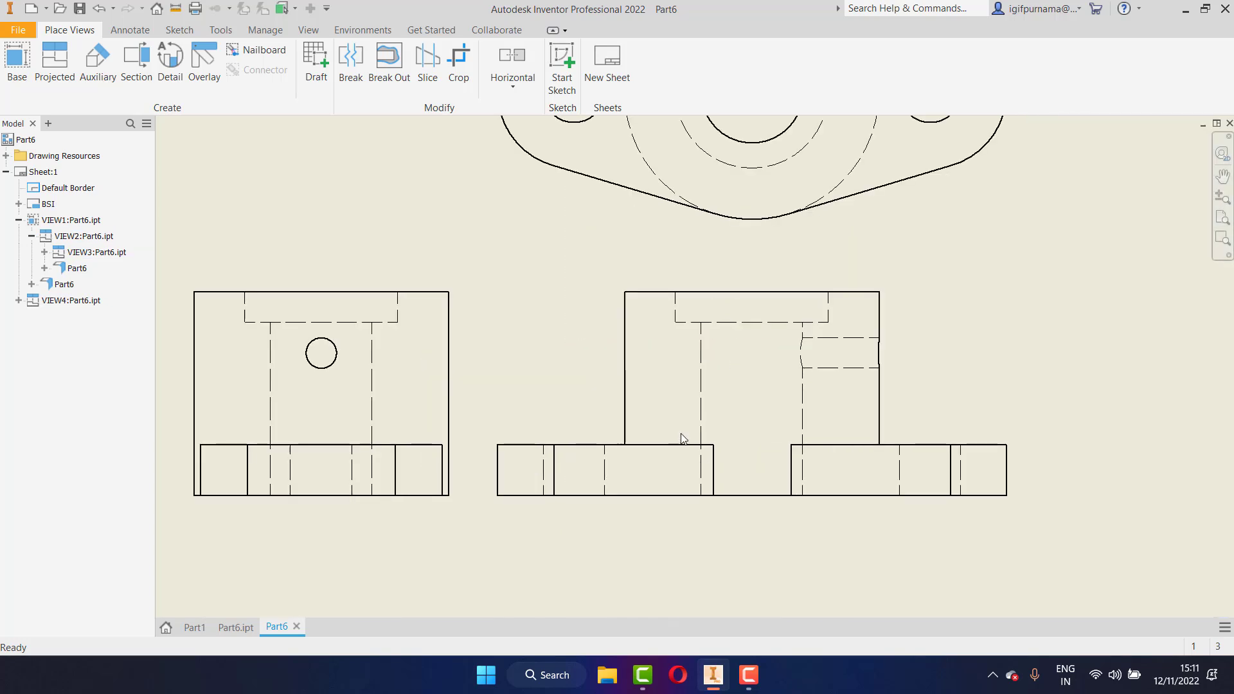
scroll(690, 432, "down", 2)
scroll(773, 465, "up", 3)
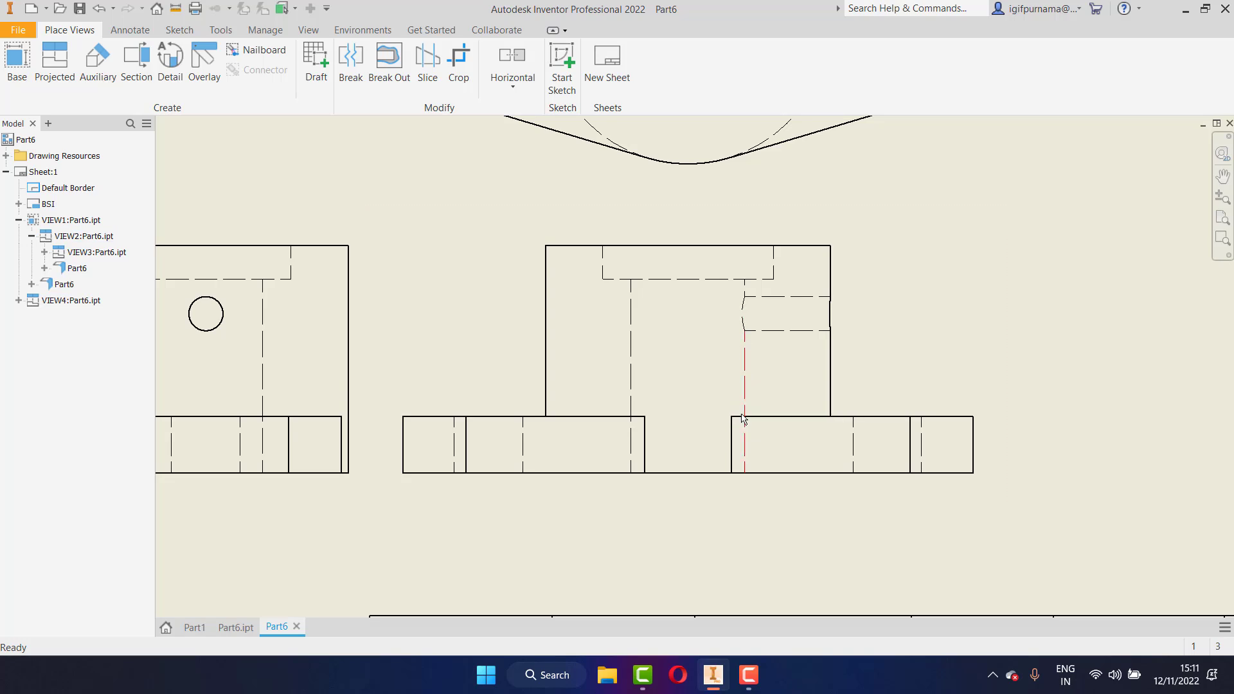
scroll(767, 425, "down", 3)
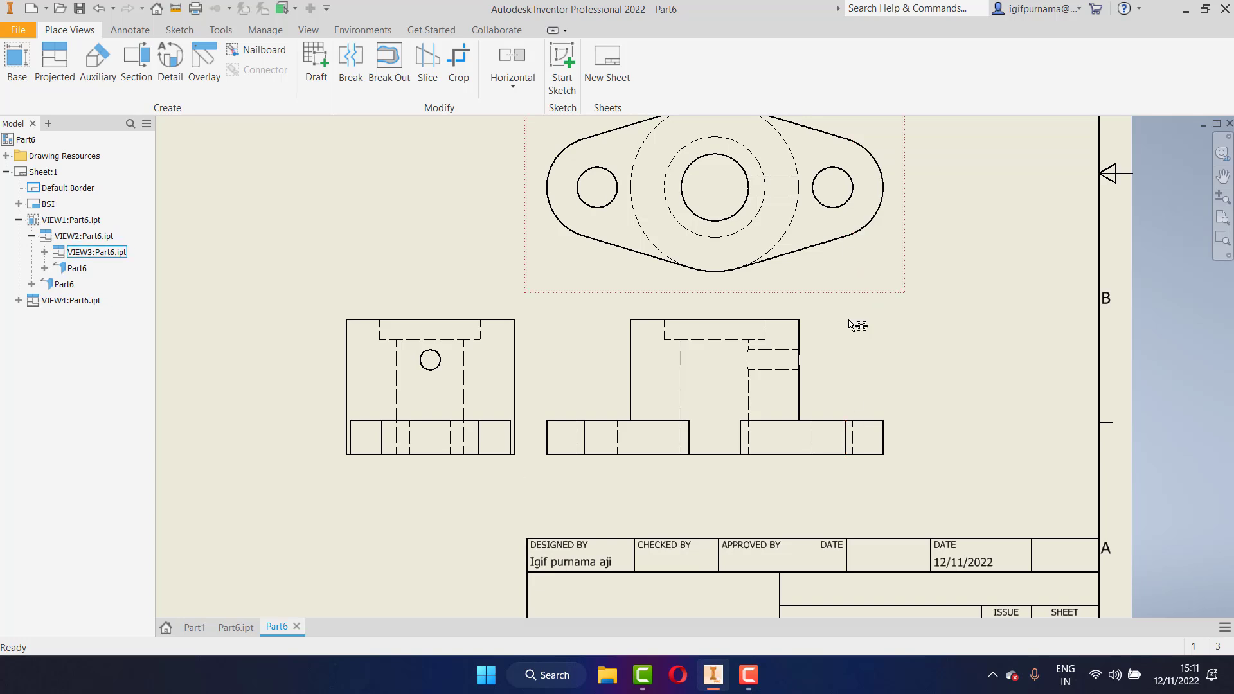
scroll(849, 447, "down", 2)
scroll(868, 308, "down", 3)
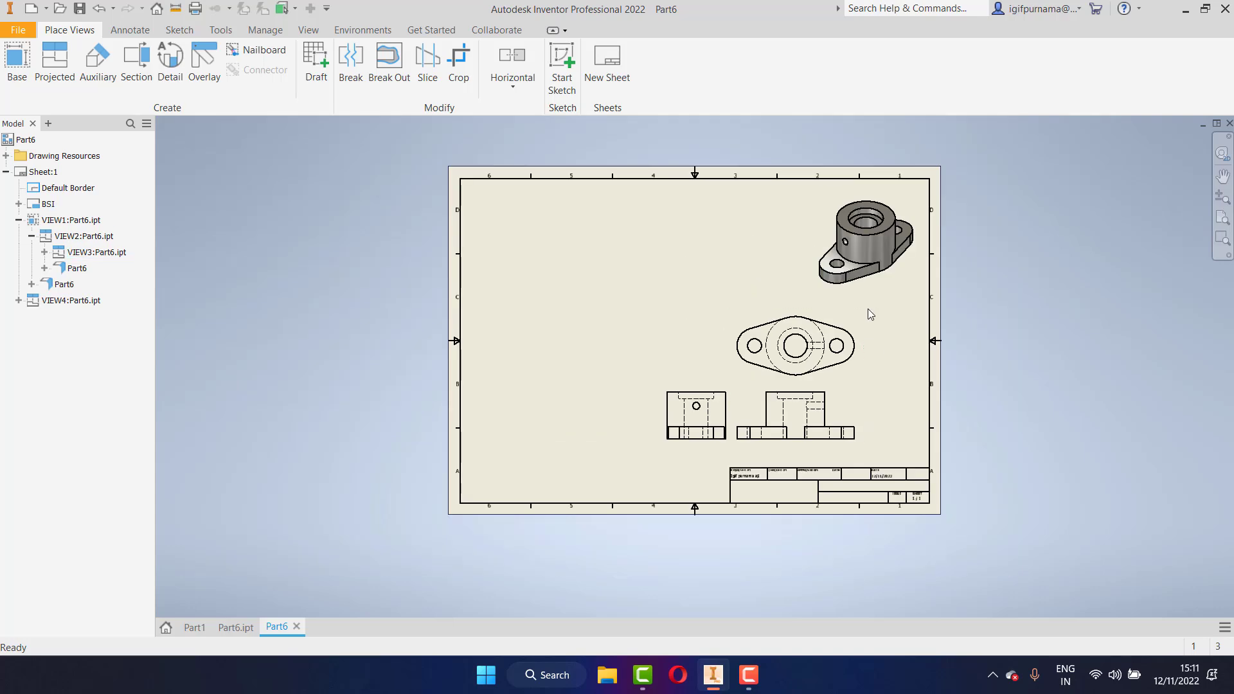
scroll(867, 308, "up", 5)
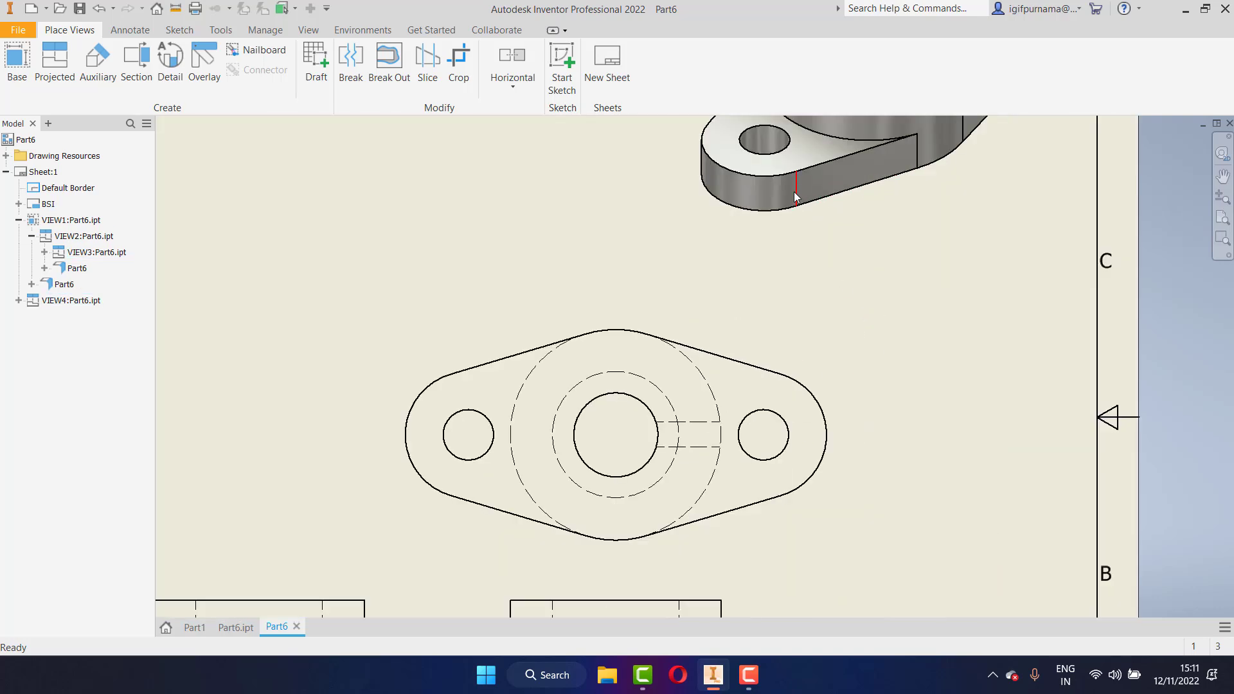
scroll(800, 186, "up", 1)
scroll(797, 196, "down", 4)
scroll(792, 421, "up", 3)
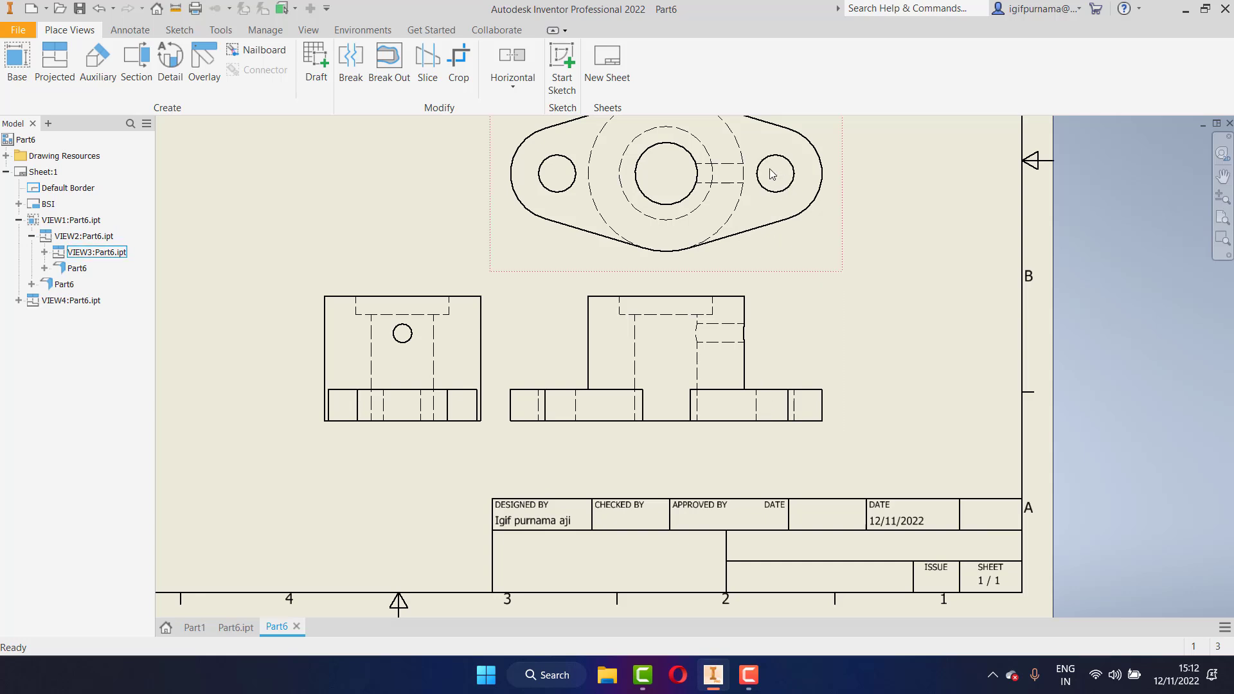
scroll(781, 397, "down", 3)
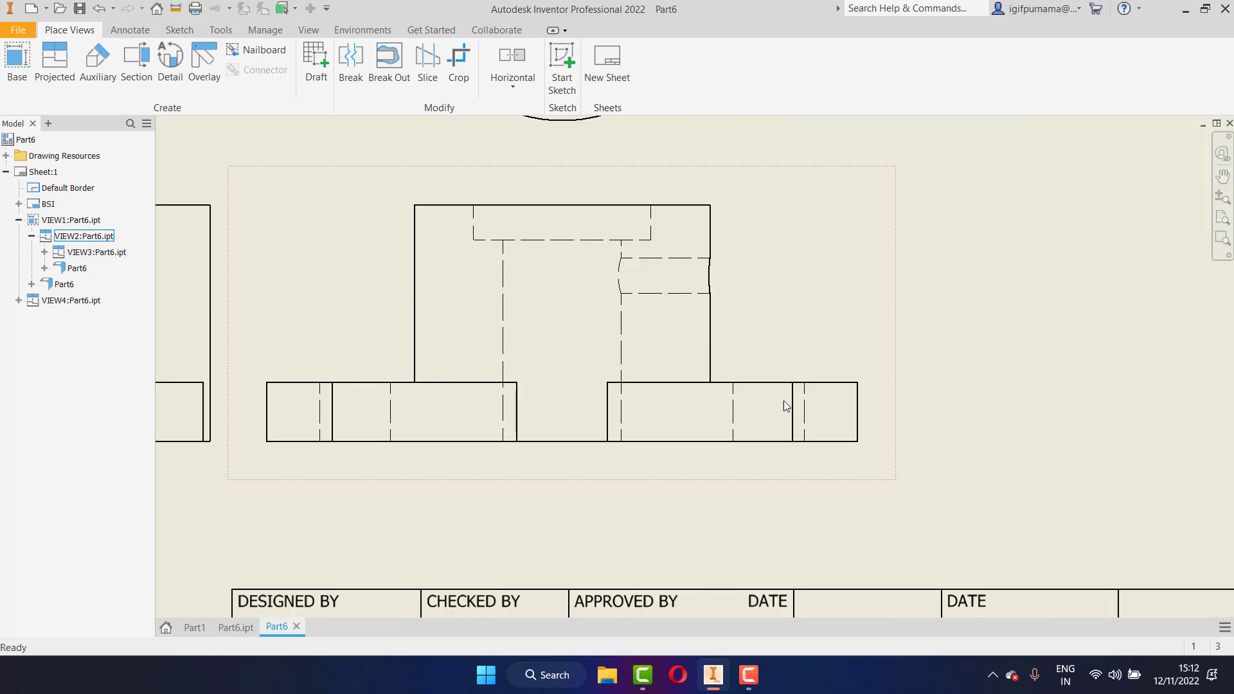
Hide the left flange's inner vertical edge line in the front view
right_click(792, 403)
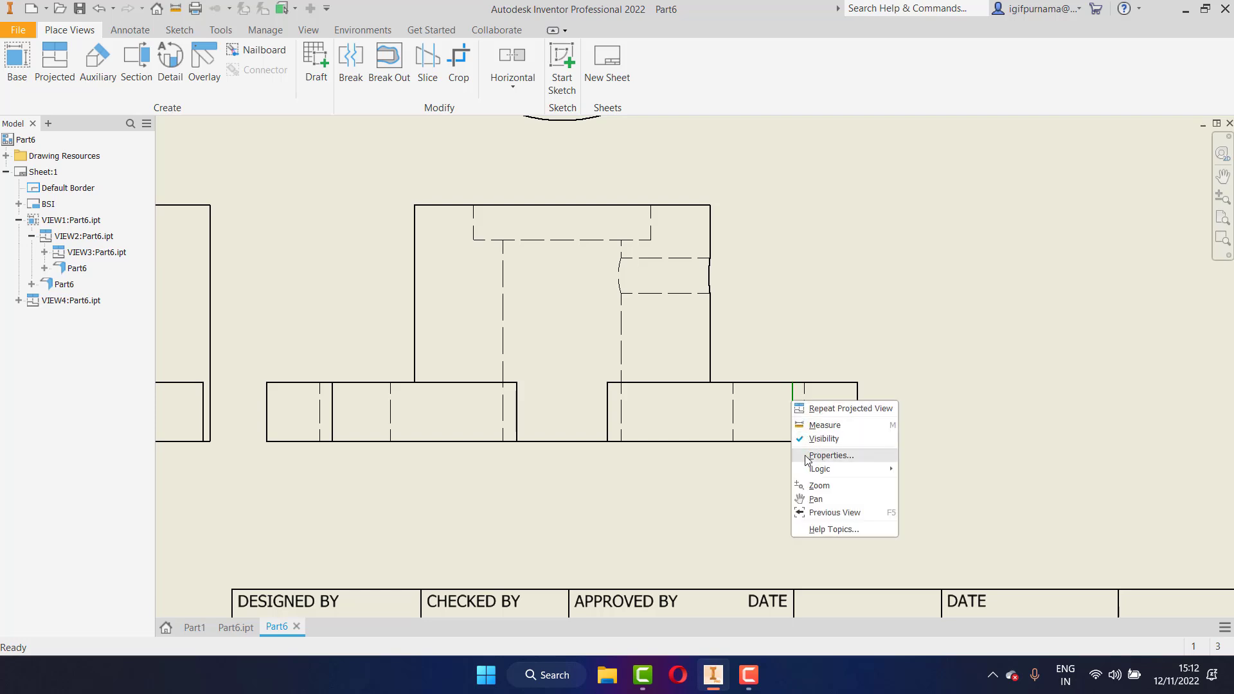
left_click(821, 444)
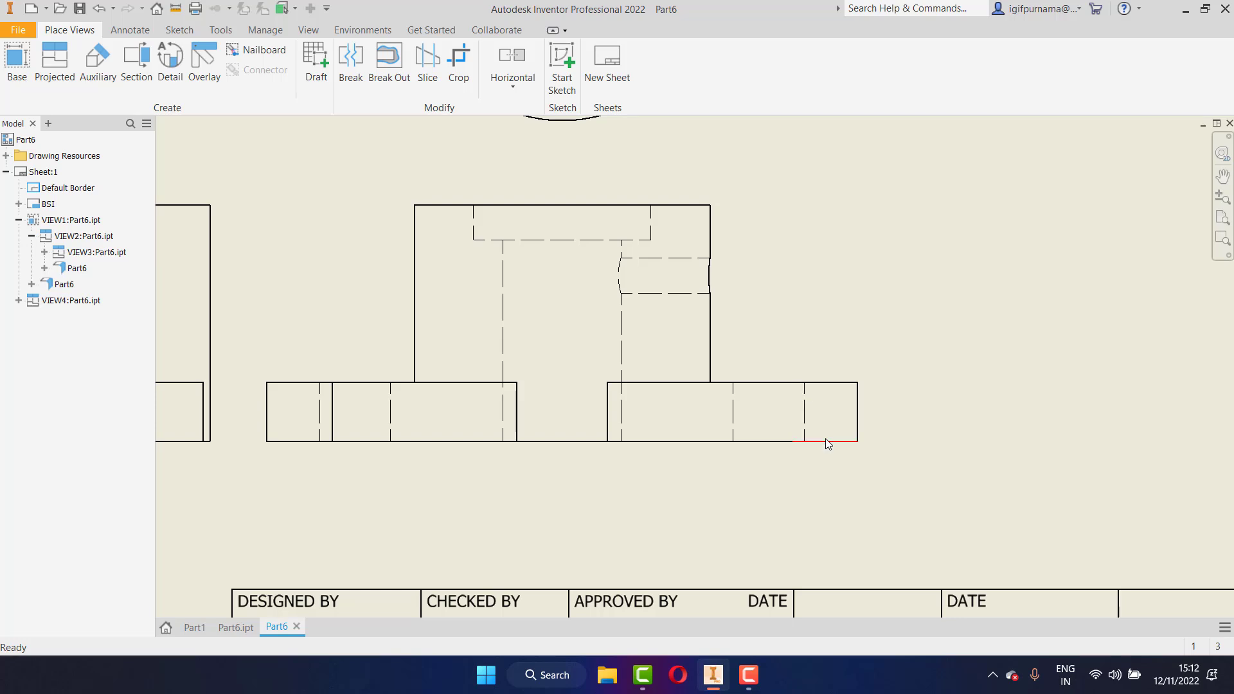
right_click(331, 411)
left_click(557, 341)
right_click(518, 403)
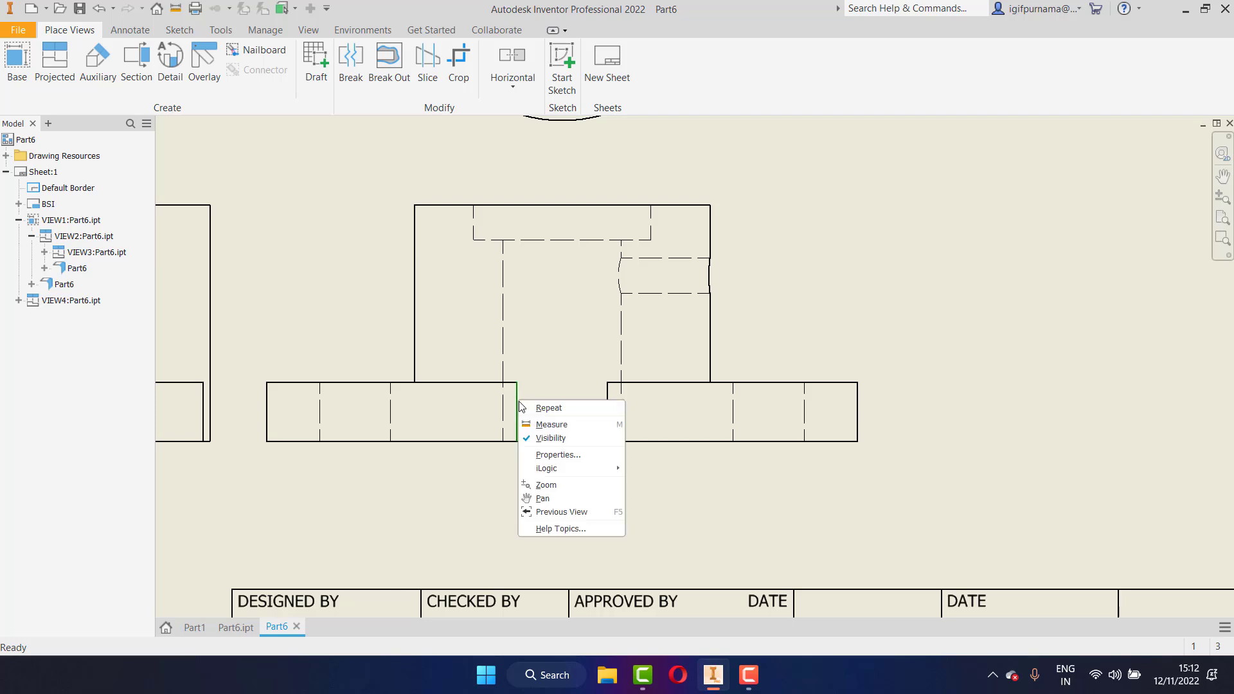
left_click(561, 443)
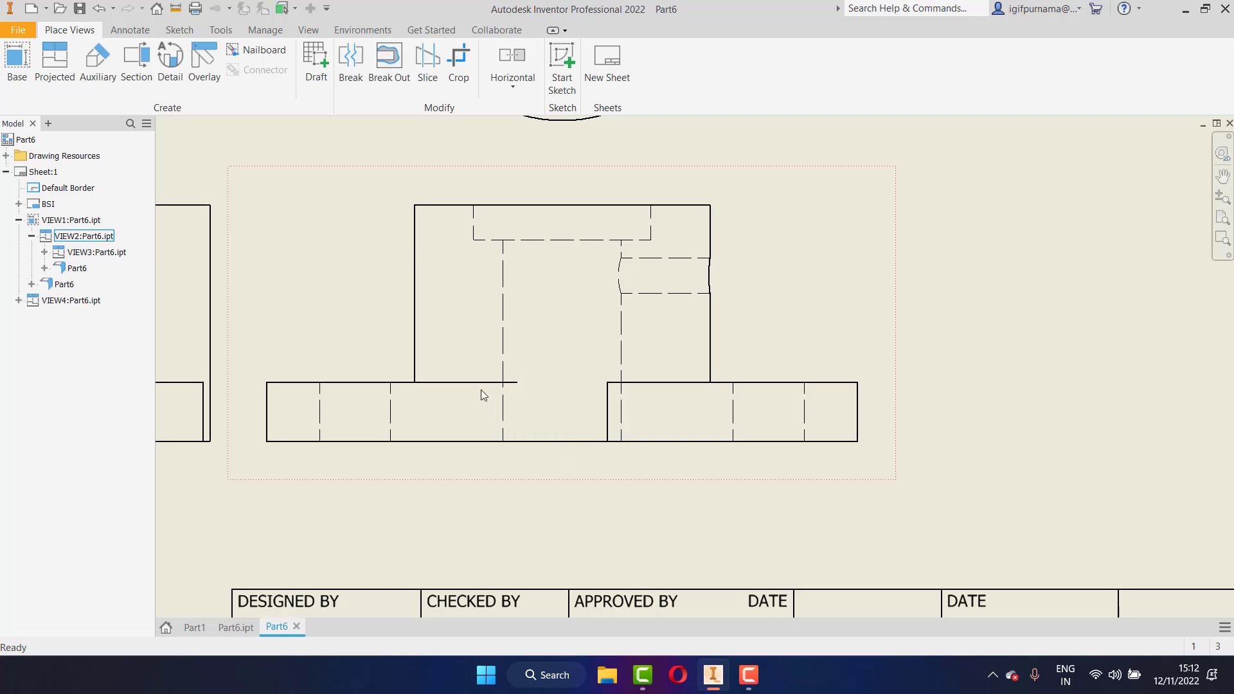
Hide the left flange's top edge segment where it meets the boss
left_click(129, 32)
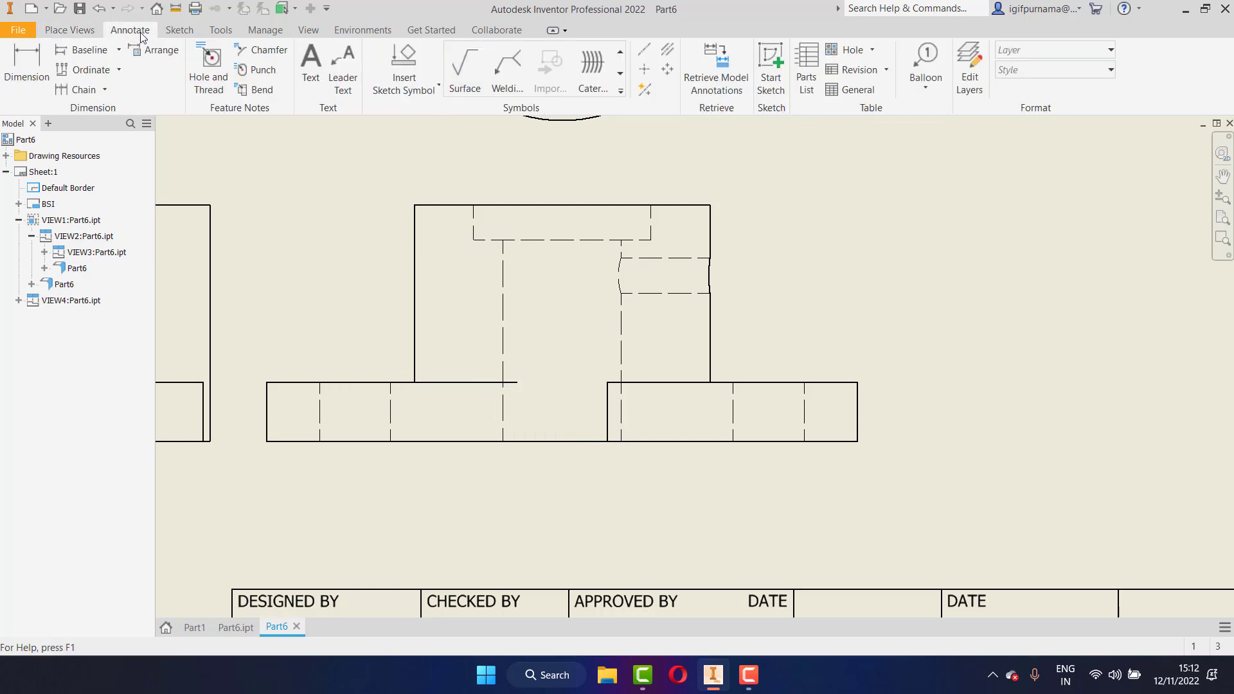
left_click(189, 30)
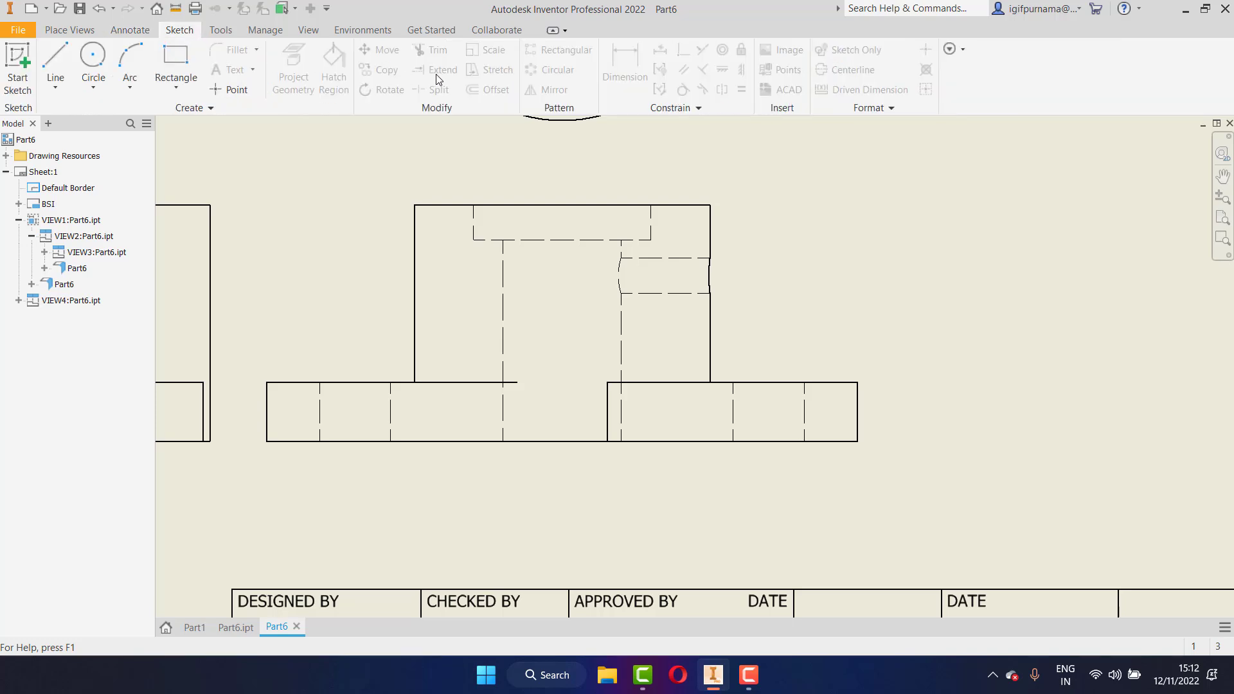
left_click(61, 30)
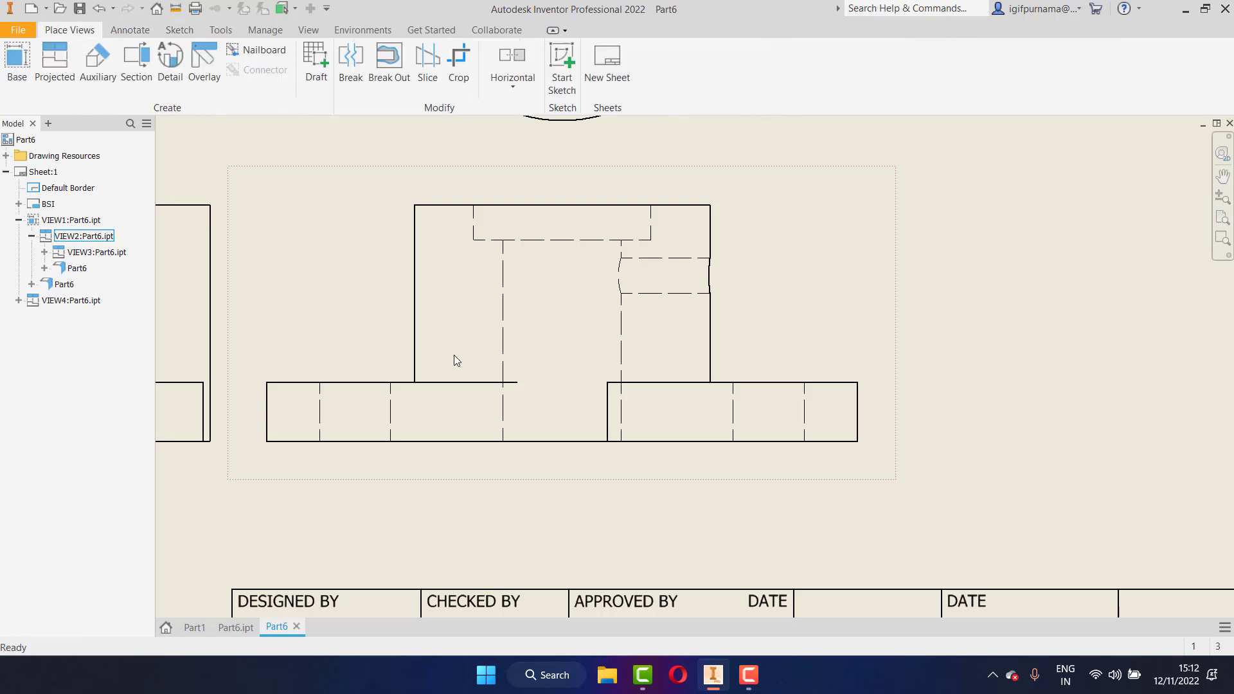
right_click(448, 387)
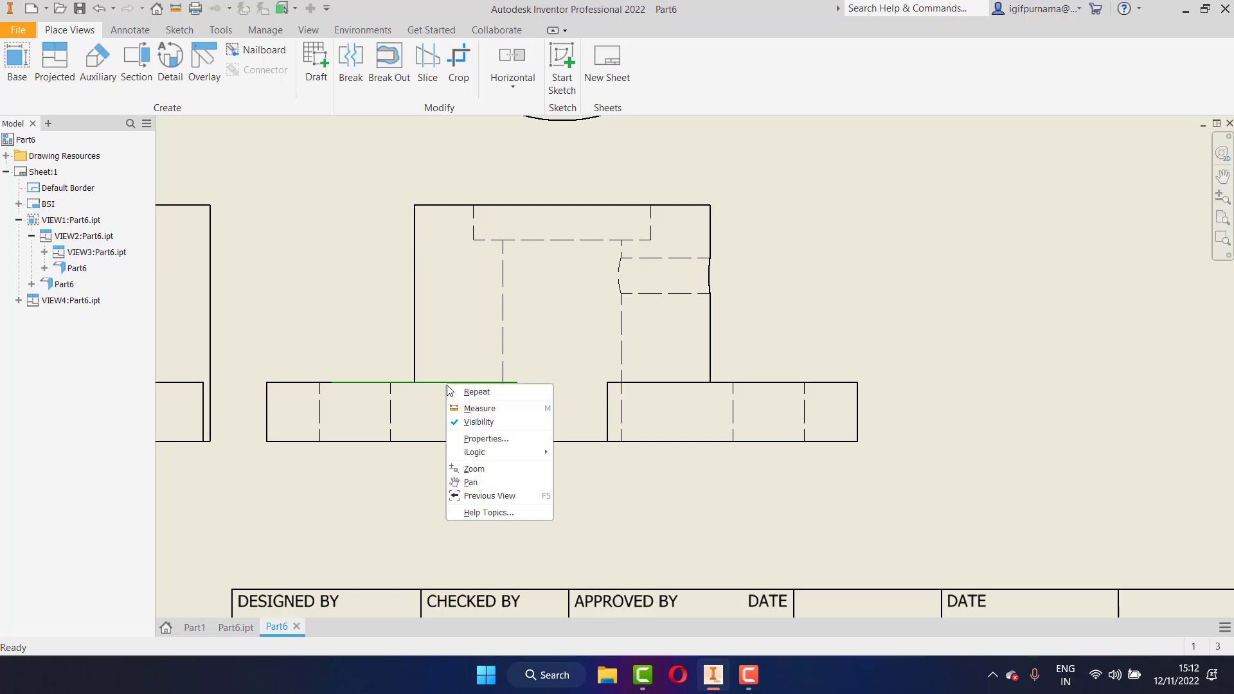
left_click(479, 424)
left_click(130, 30)
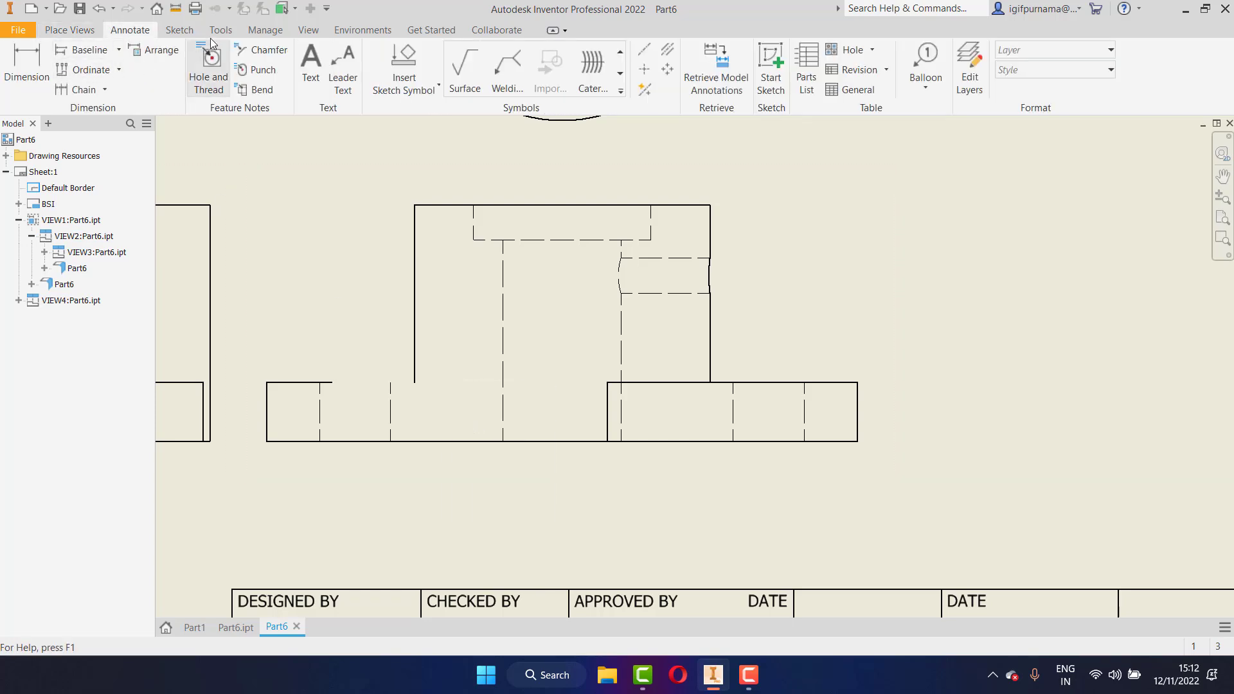
left_click(183, 30)
left_click(55, 64)
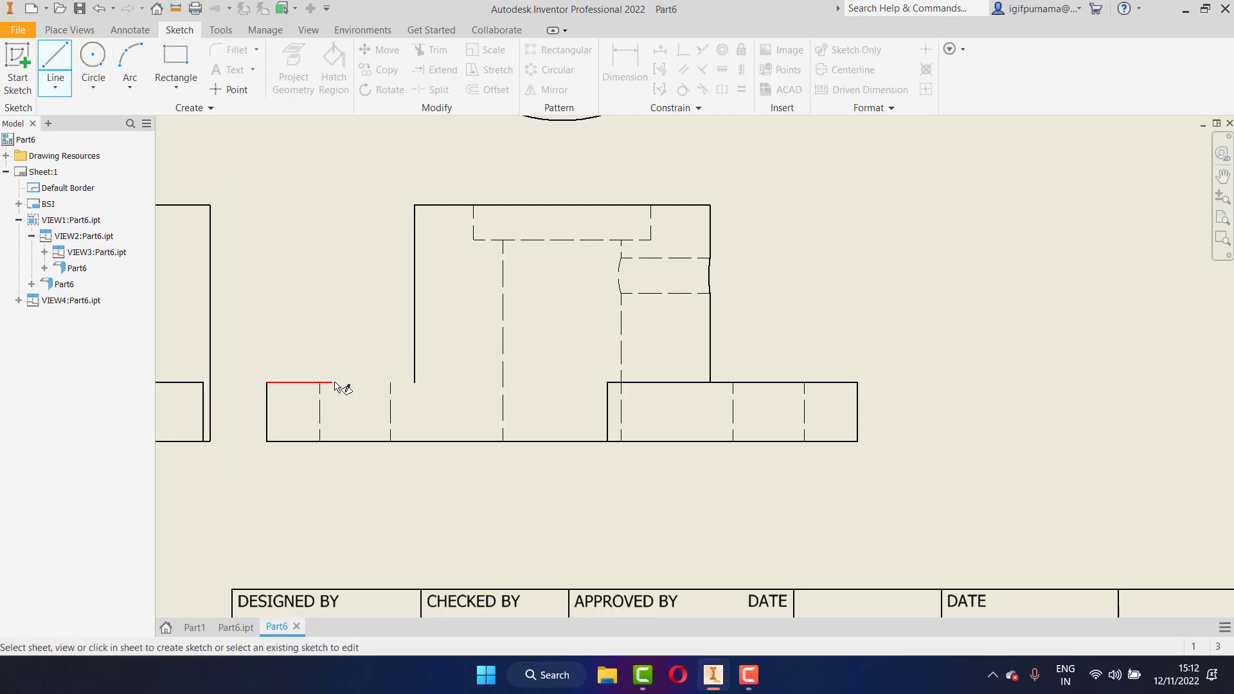
Sketch a horizontal line from the boss corner to the left flange edge, then finish Sketch1
left_click(343, 385)
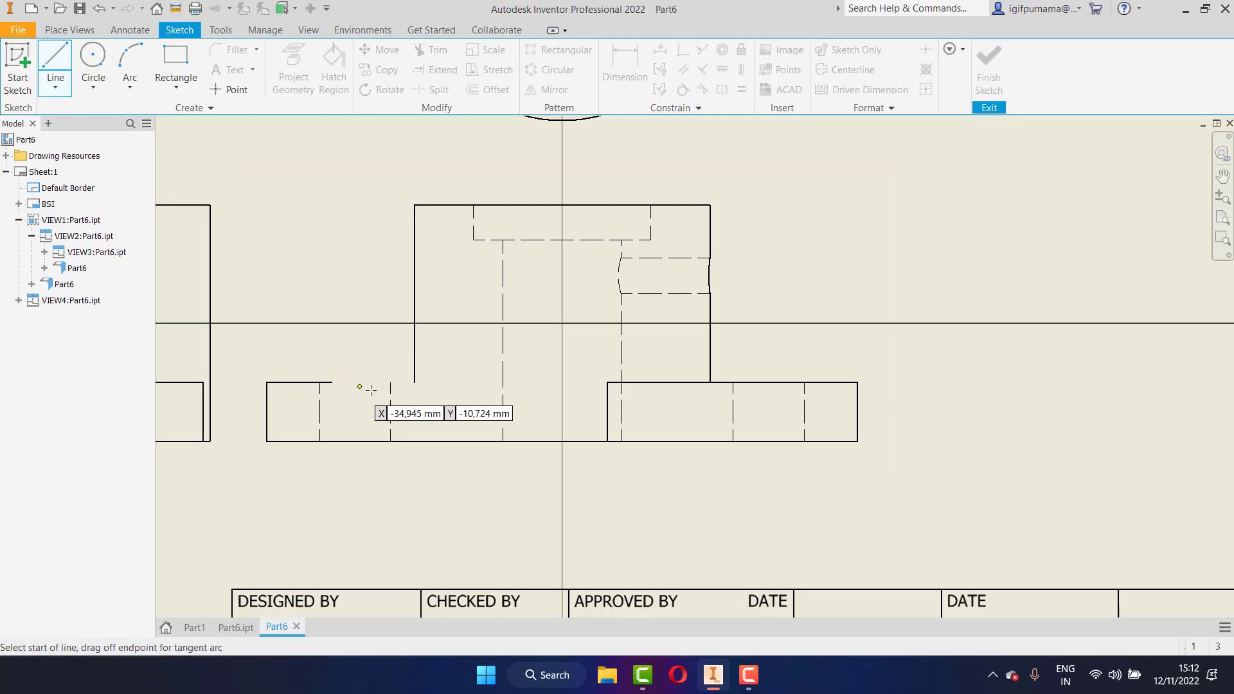
left_click(414, 382)
left_click(332, 382)
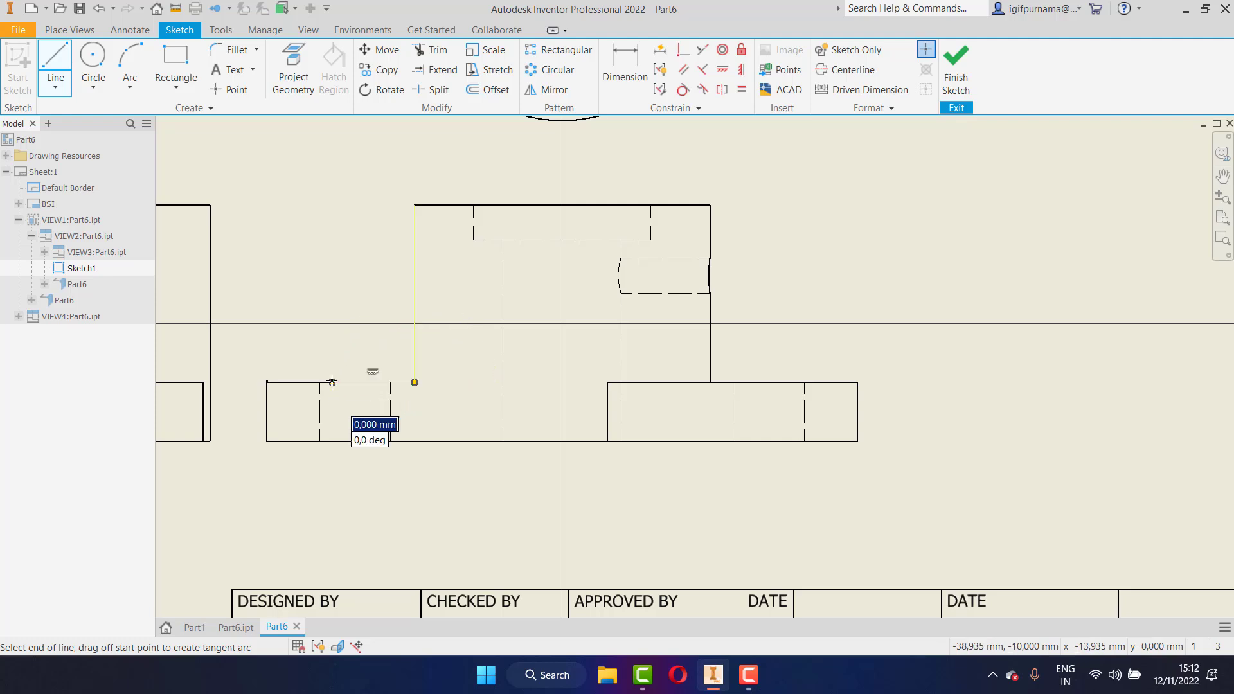
right_click(333, 384)
left_click(387, 380)
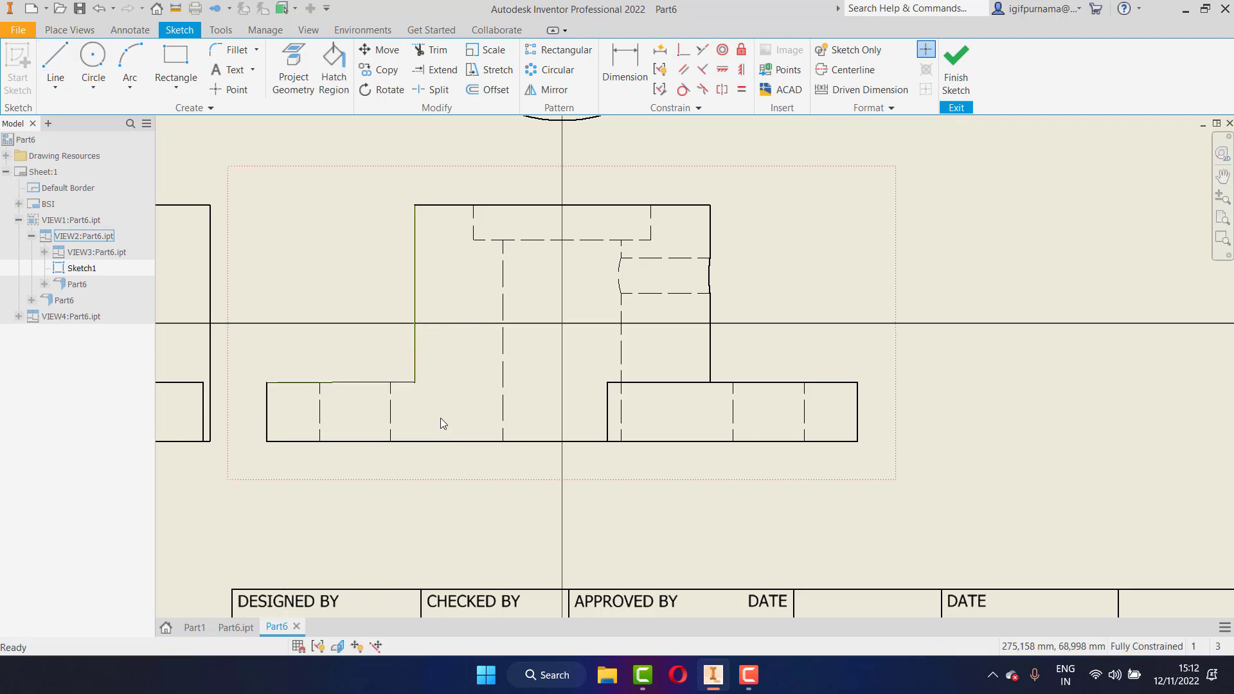
right_click(662, 384)
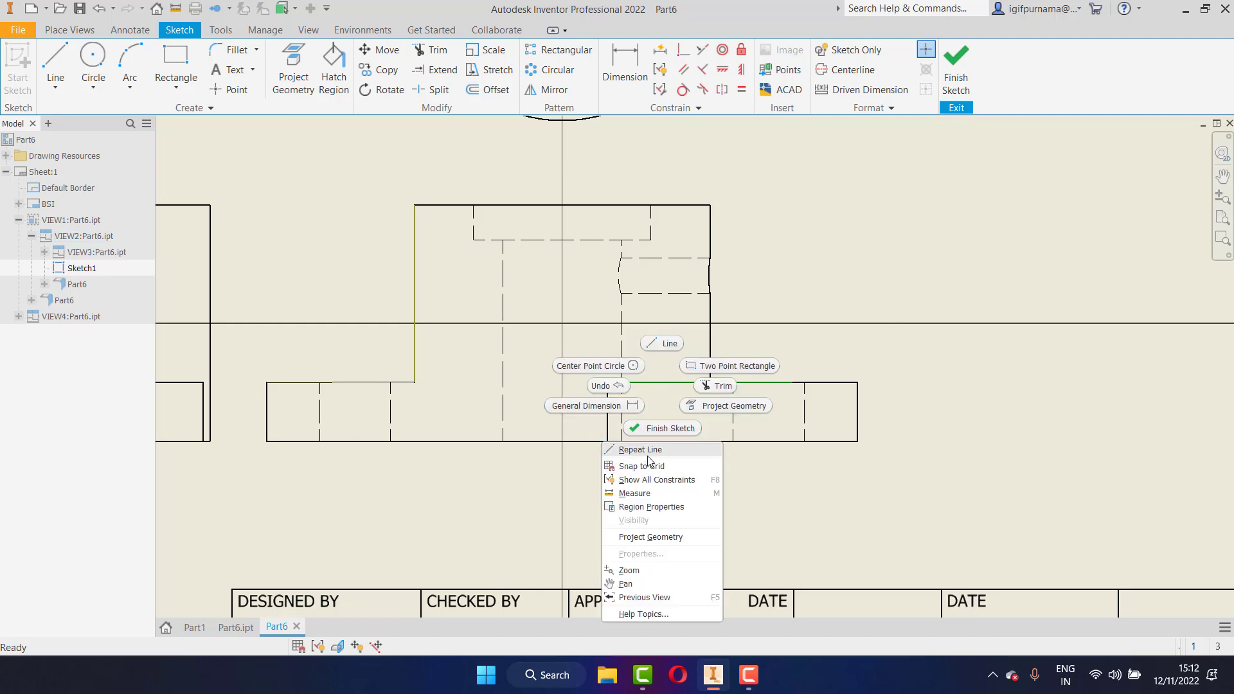
left_click(655, 405)
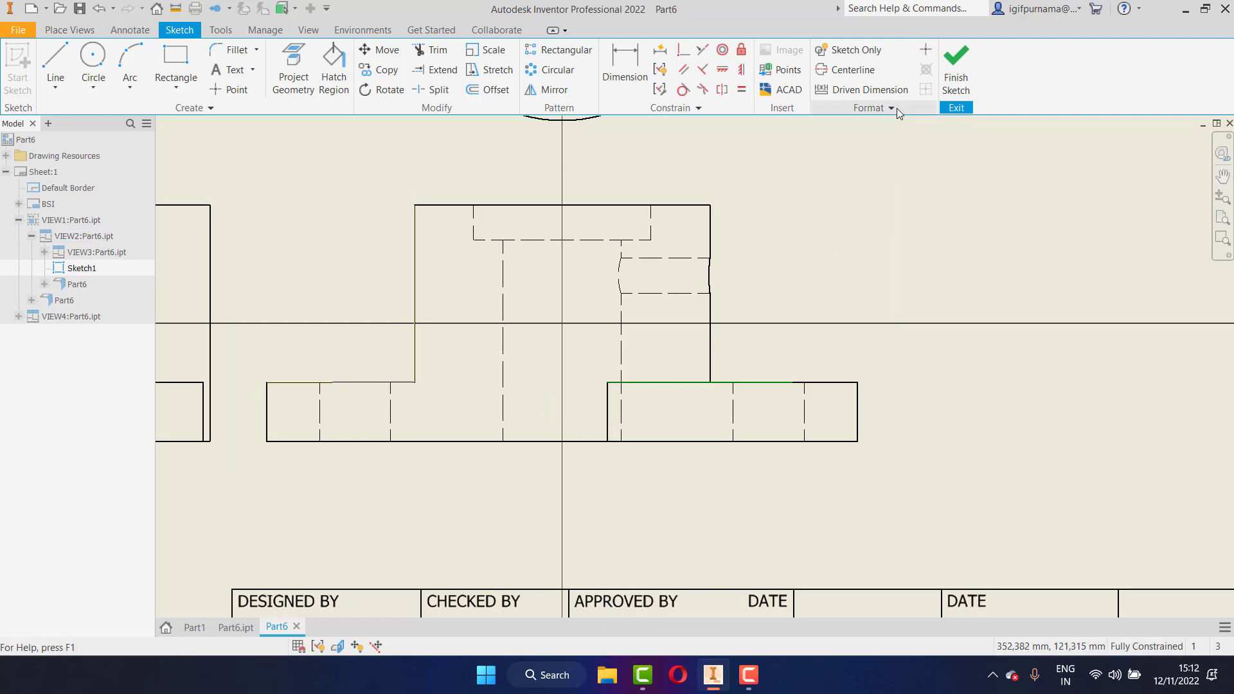
left_click(960, 59)
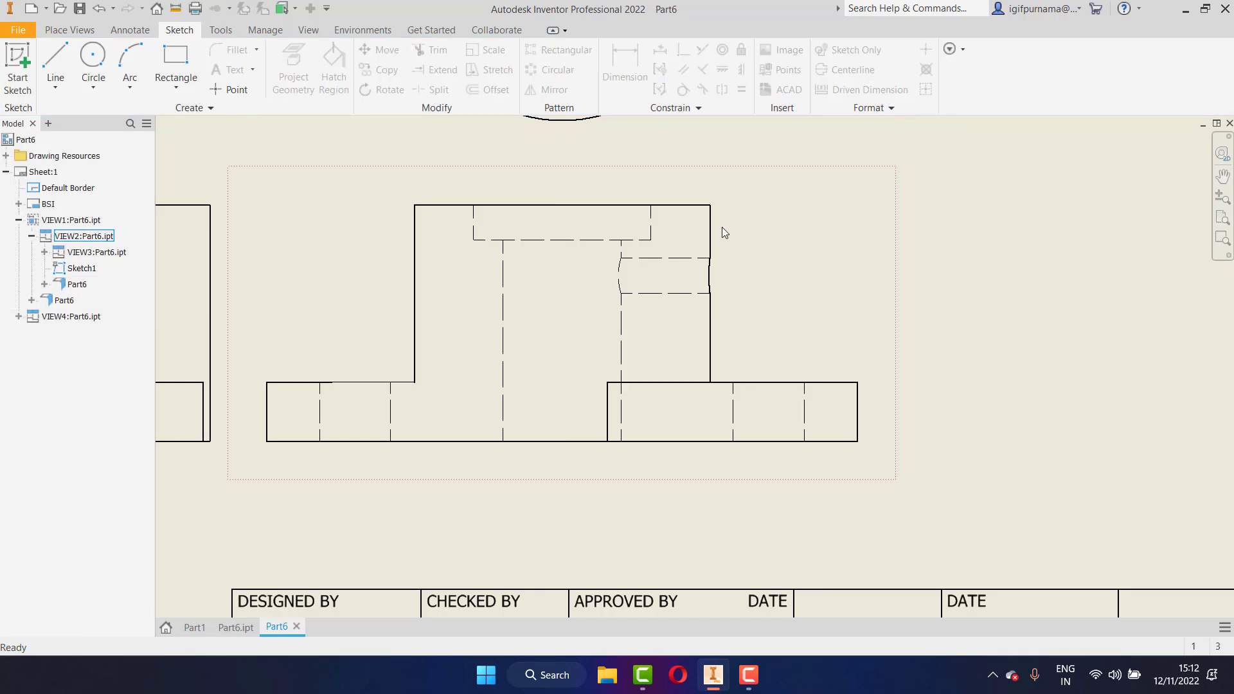
Turn off visibility of the right flange's top edge and the vertical edge under the boss
right_click(656, 384)
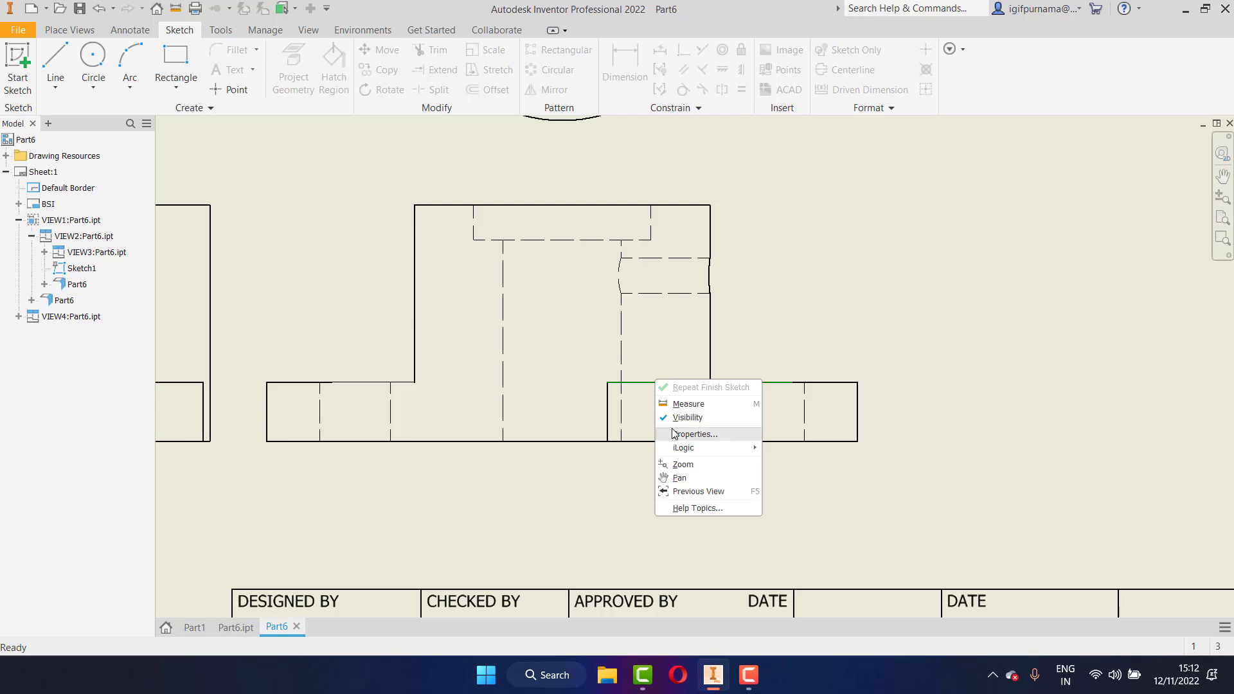
left_click(688, 417)
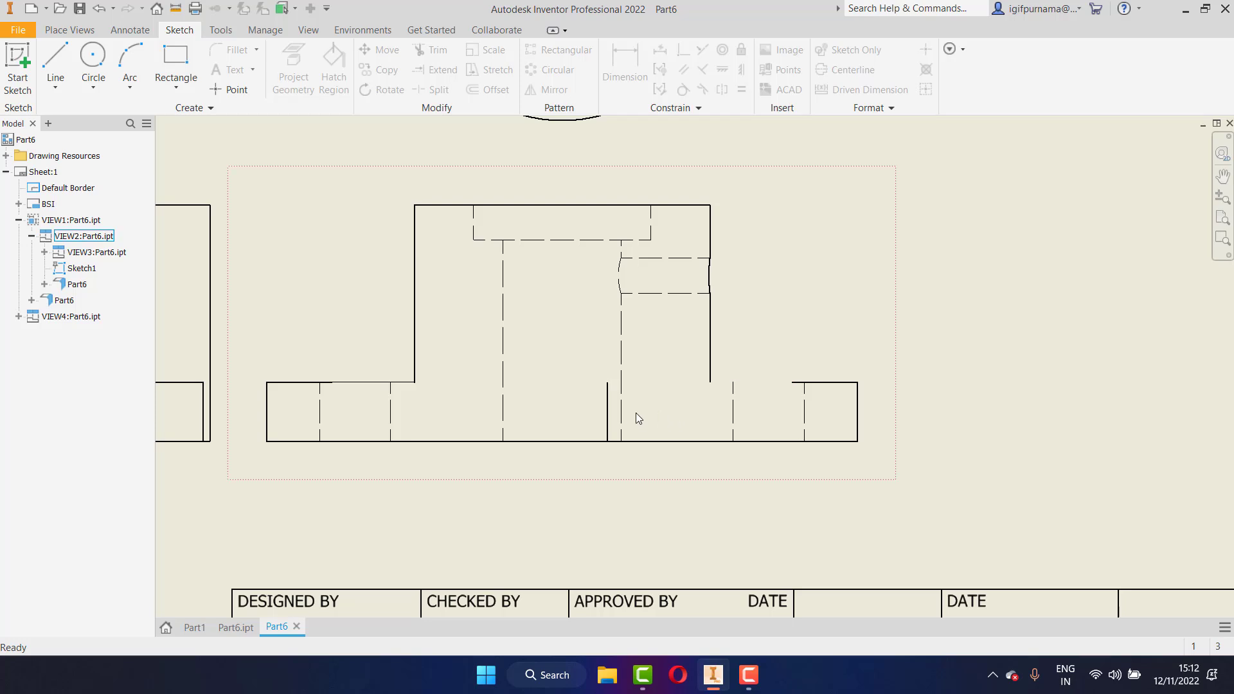
right_click(607, 405)
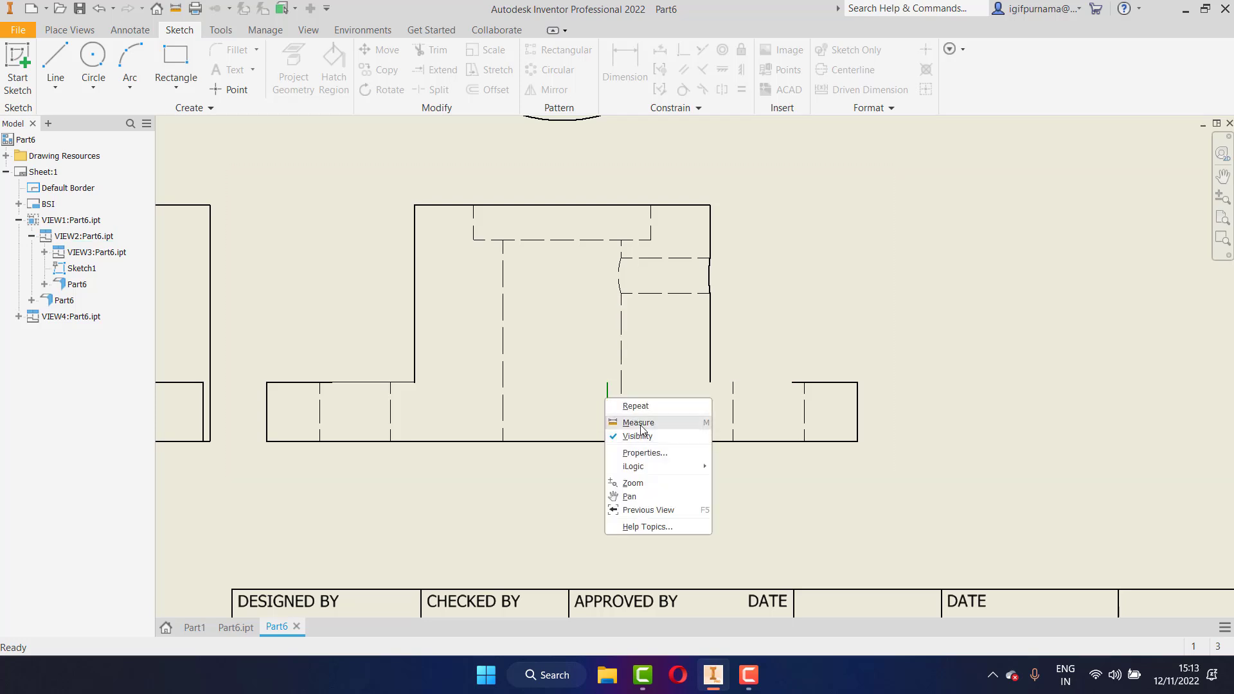
left_click(647, 442)
key("l")
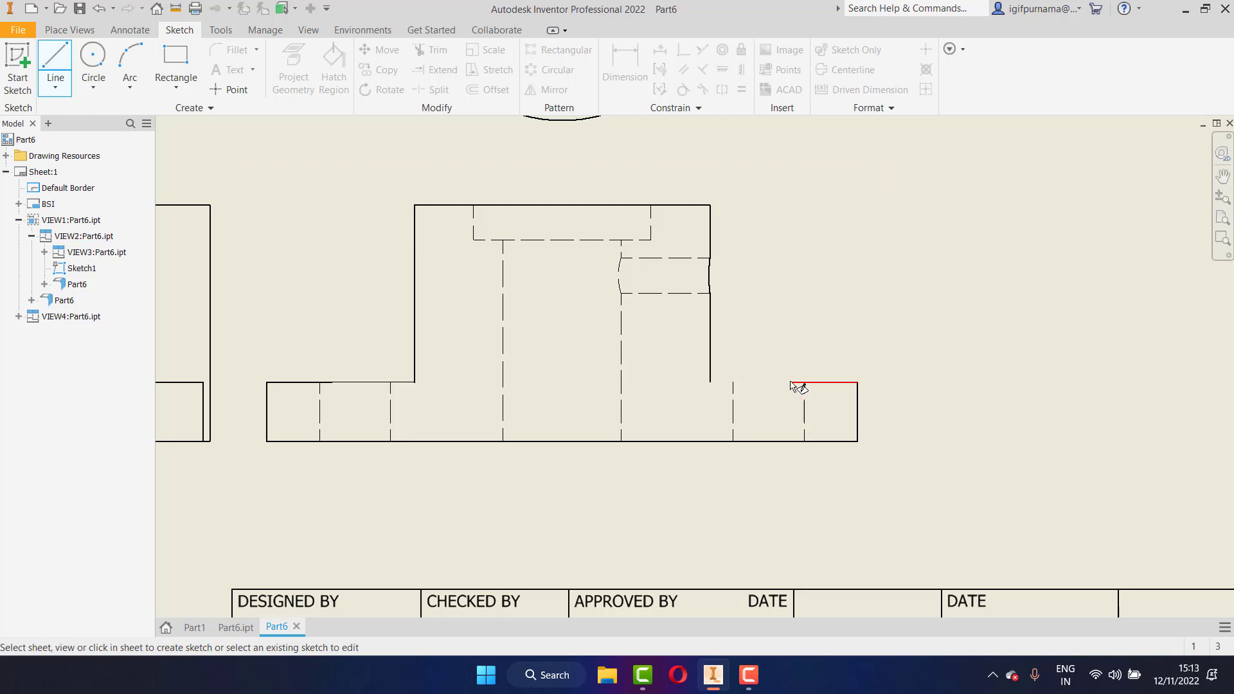
In Sketch2, draw a horizontal line from the right flange edge to the boss side
left_click(797, 386)
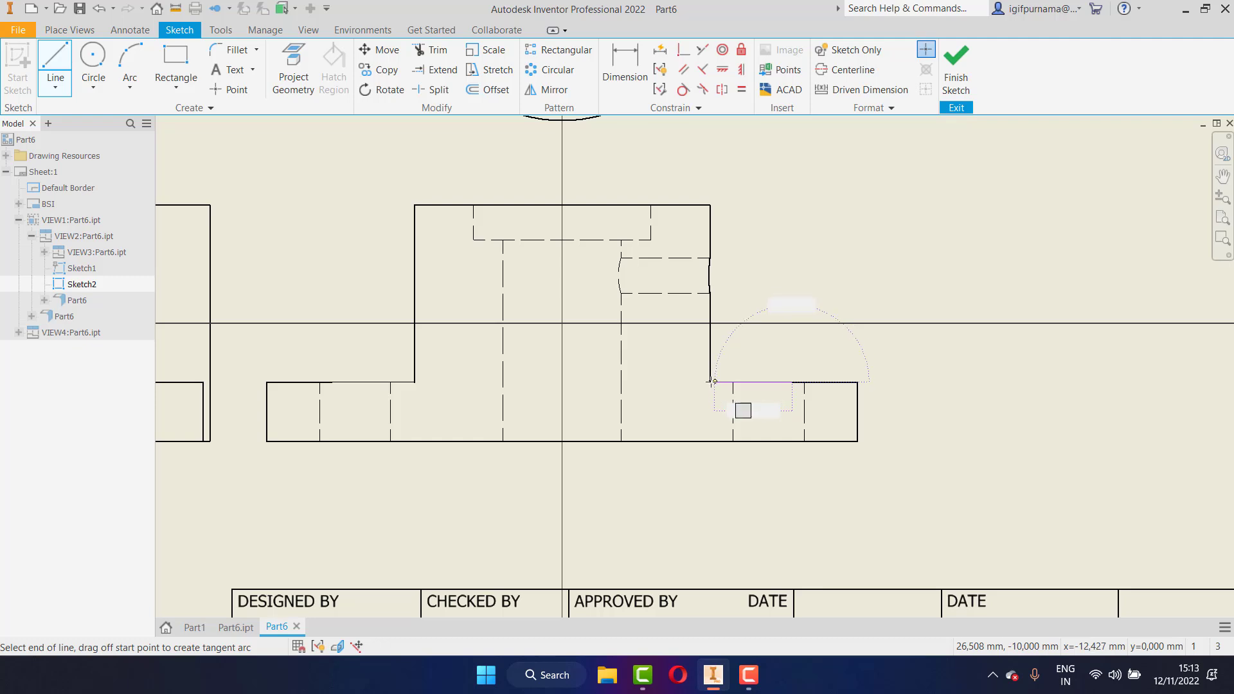
left_click(710, 382)
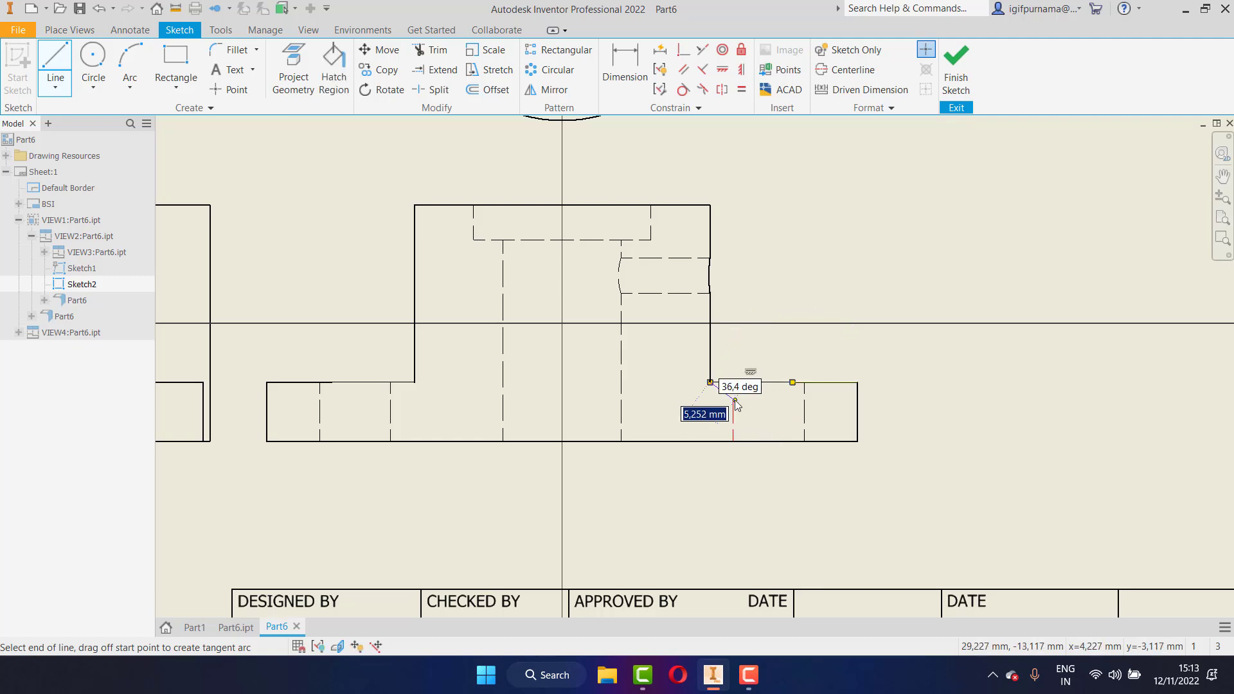
right_click(733, 395)
left_click(779, 404)
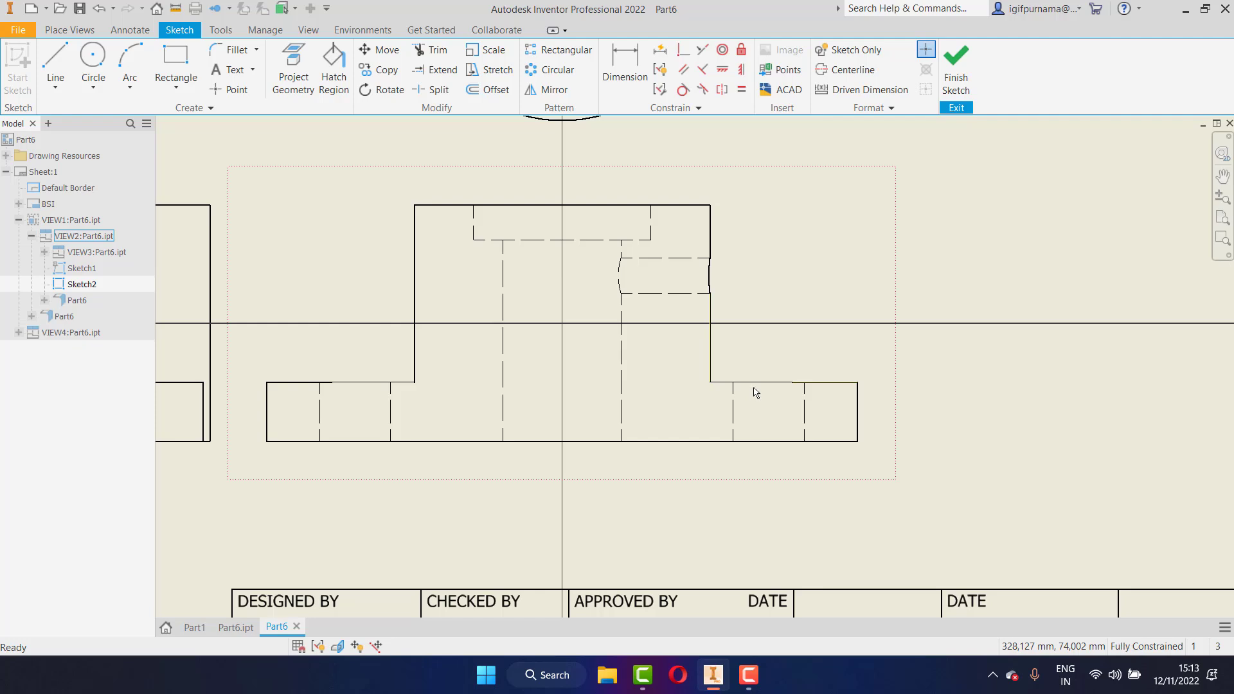
scroll(755, 385, "down", 2)
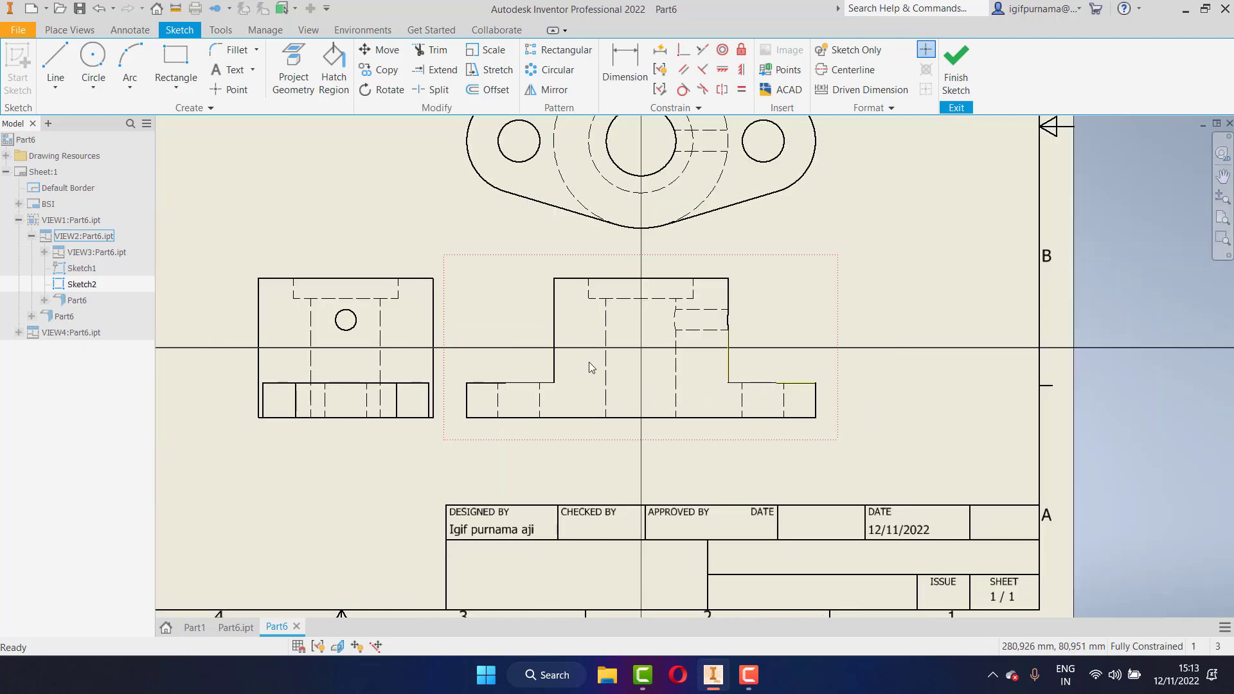
scroll(590, 361, "up", 3)
scroll(592, 360, "down", 2)
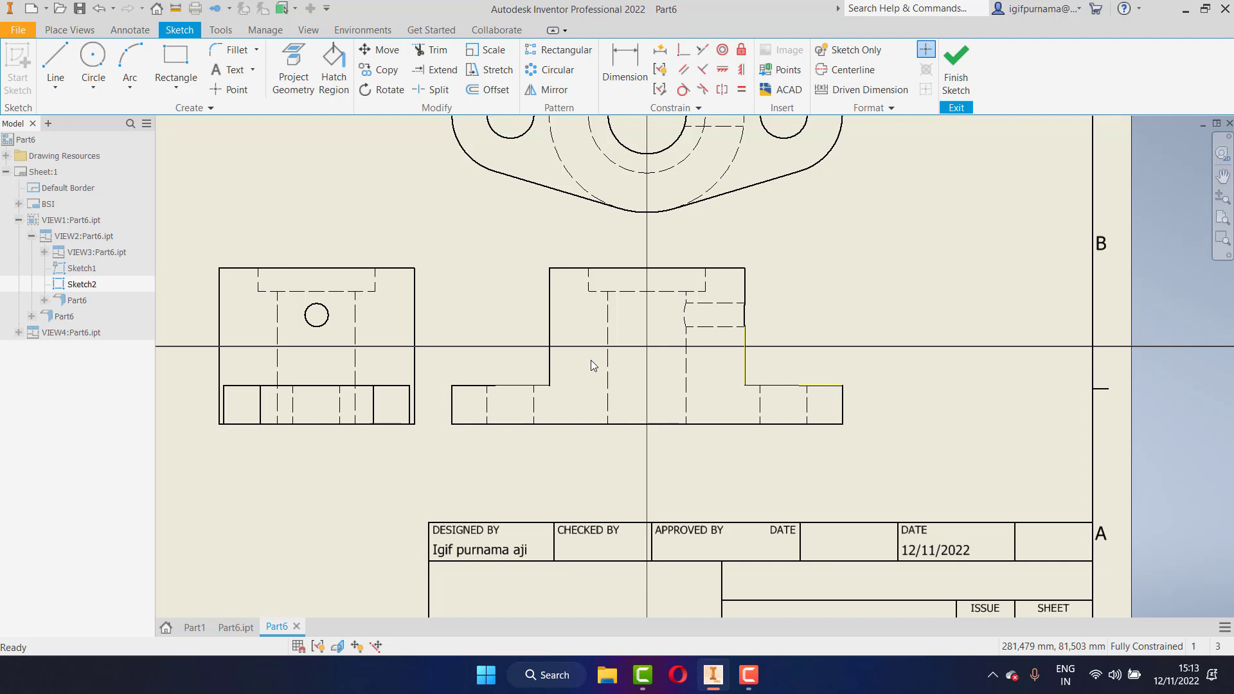
scroll(251, 388, "up", 3)
scroll(705, 444, "down", 2)
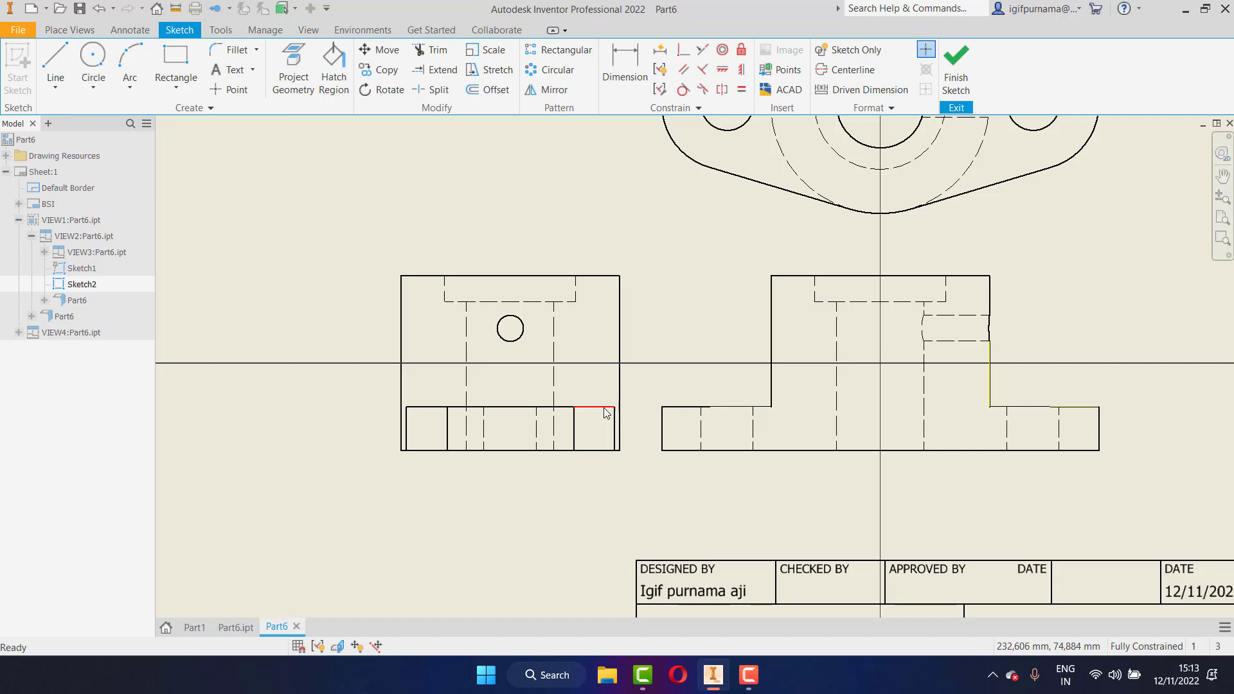
scroll(739, 231, "up", 3)
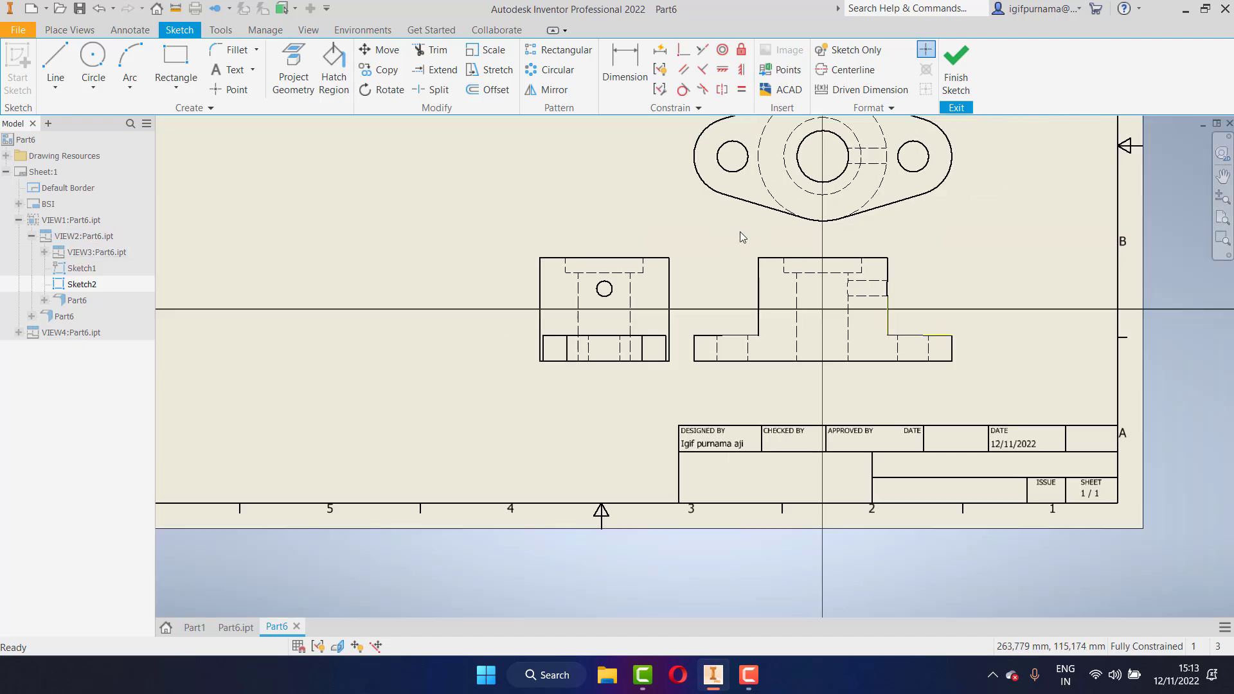
scroll(740, 238, "down", 3)
scroll(741, 243, "up", 2)
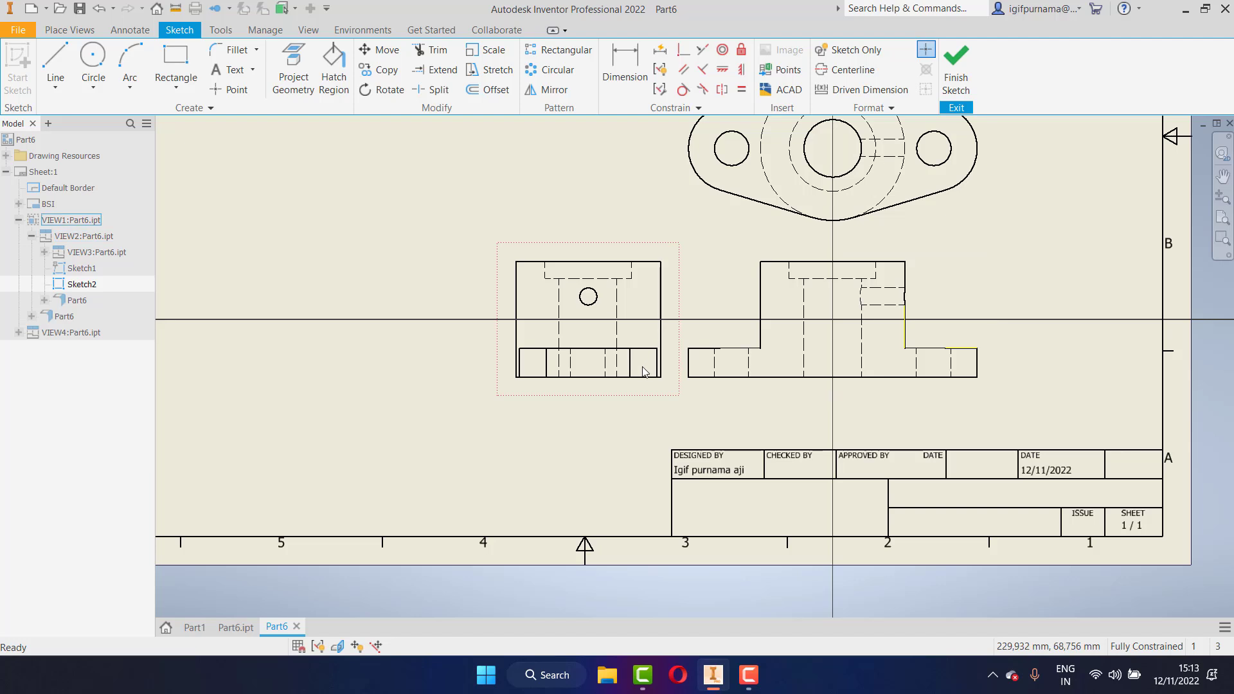
scroll(588, 357, "down", 2)
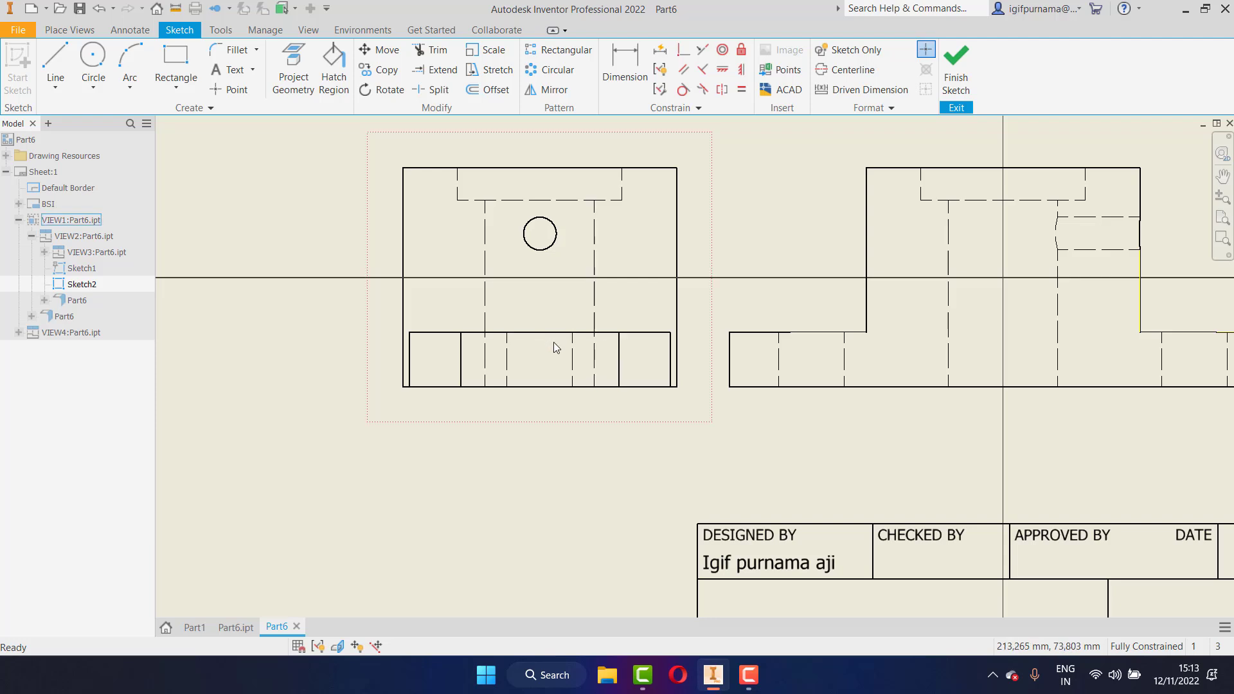
scroll(598, 349, "up", 2)
scroll(600, 353, "up", 1)
scroll(598, 353, "down", 3)
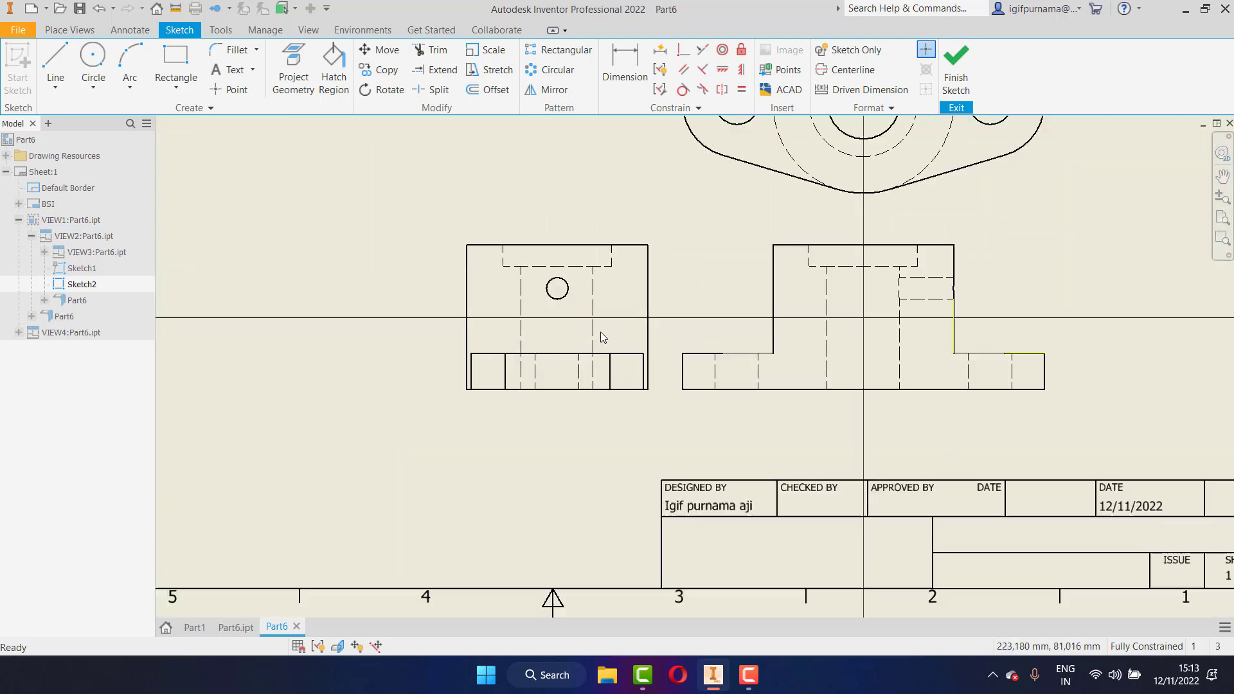
scroll(936, 351, "down", 2)
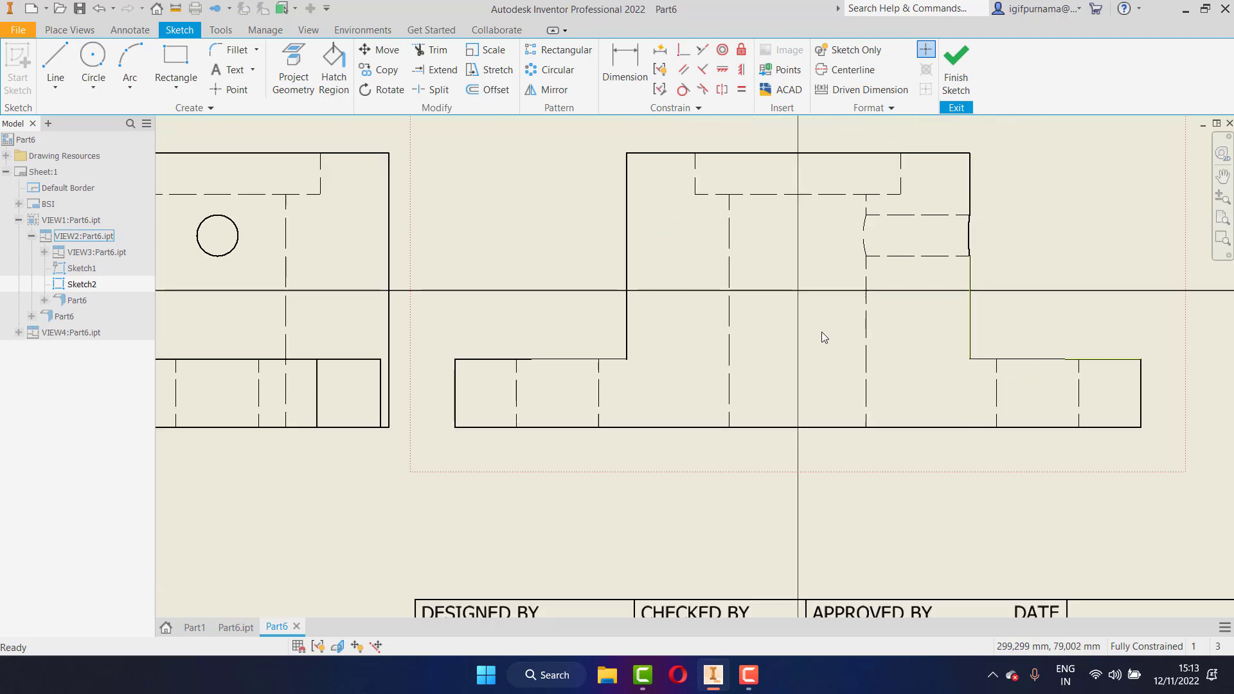
scroll(821, 334, "up", 3)
scroll(844, 173, "down", 2)
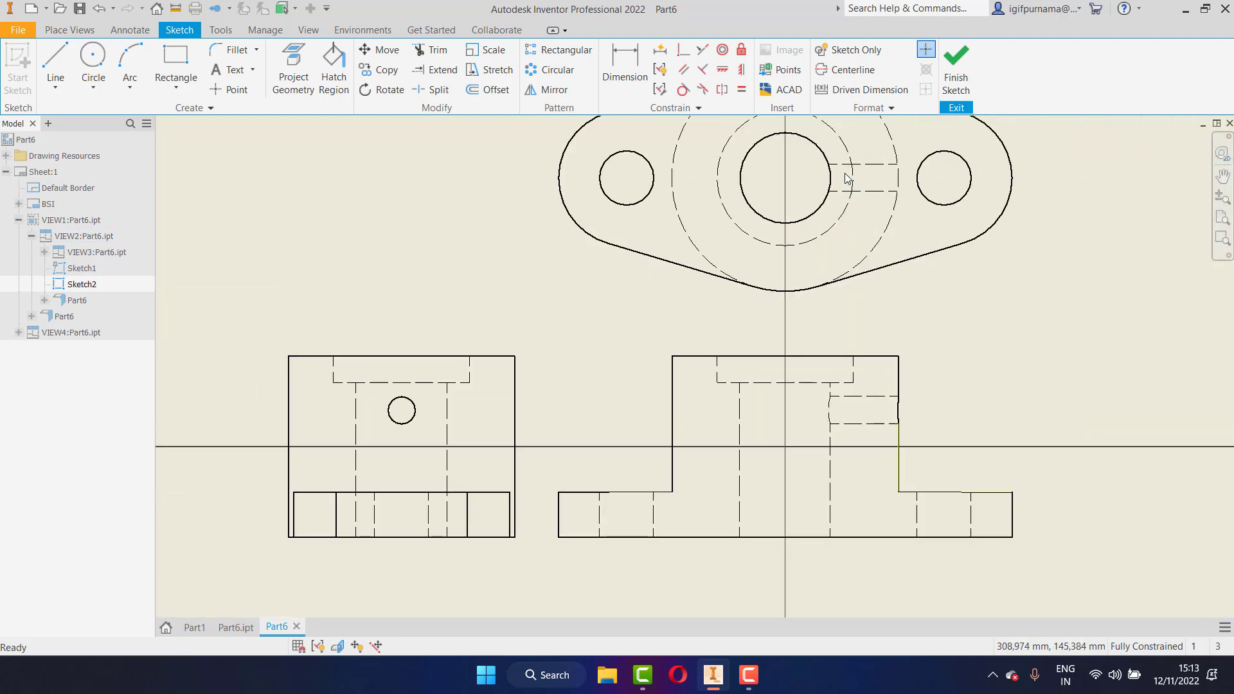
scroll(867, 473, "down", 2)
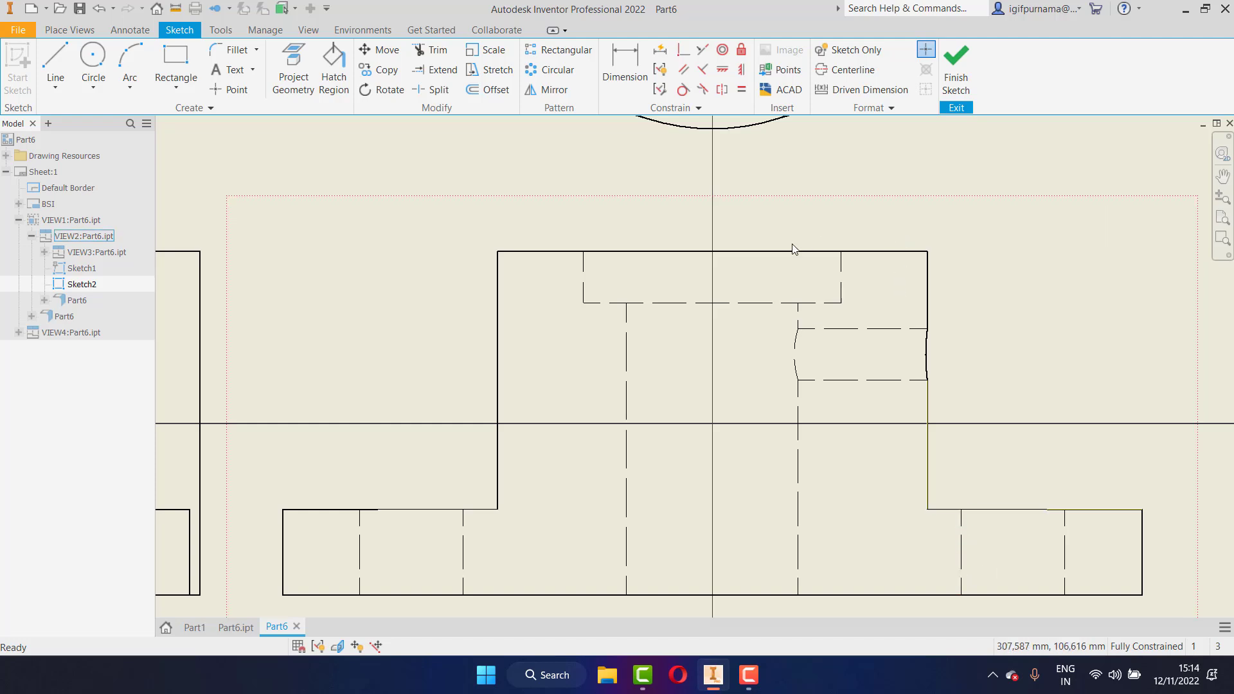
scroll(788, 450, "up", 3)
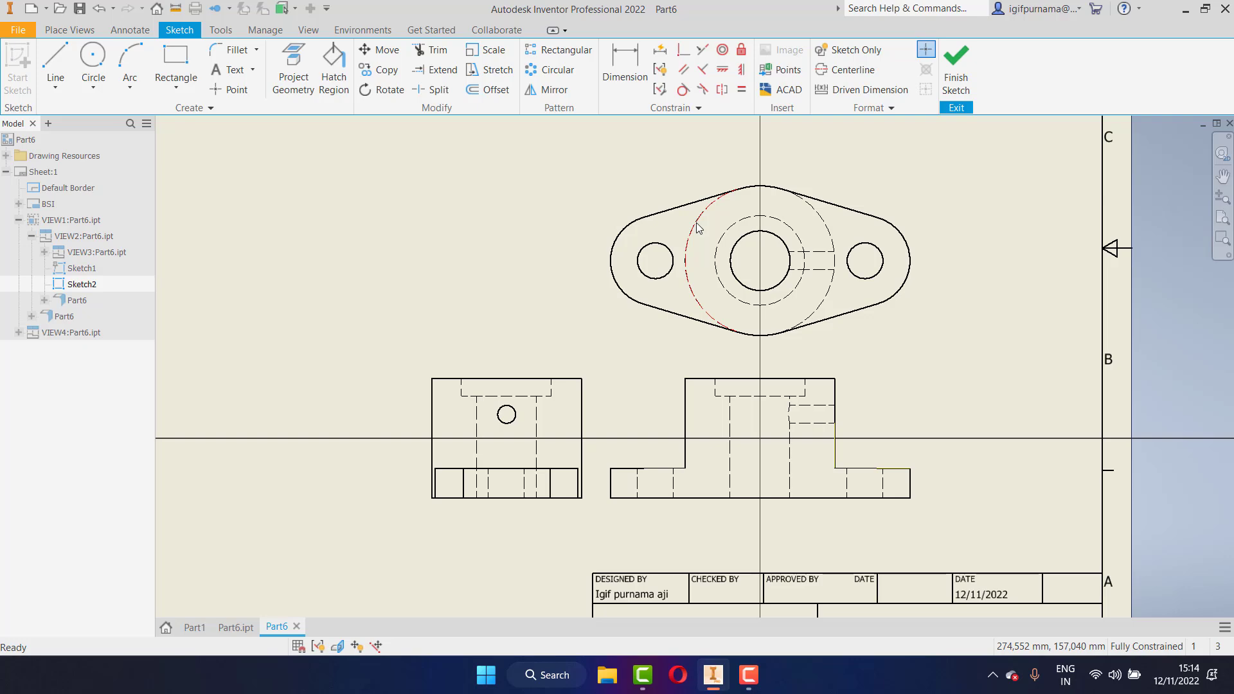
scroll(783, 364, "down", 3)
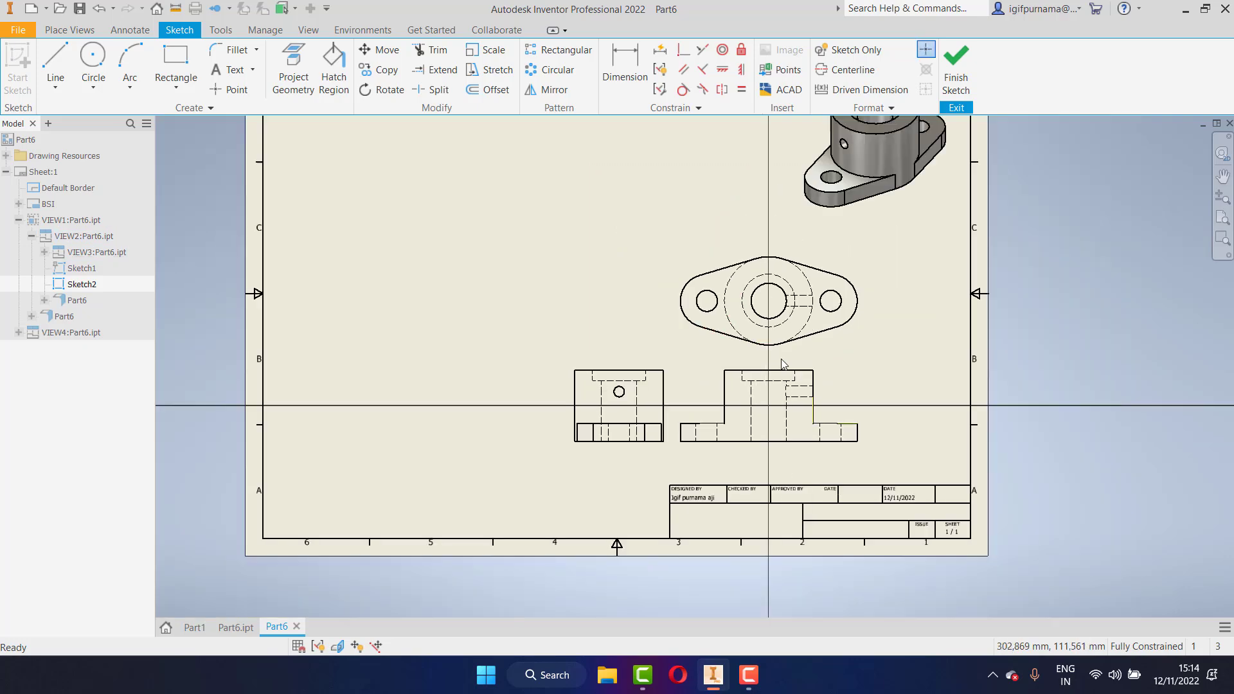
scroll(707, 395, "up", 4)
scroll(882, 398, "down", 3)
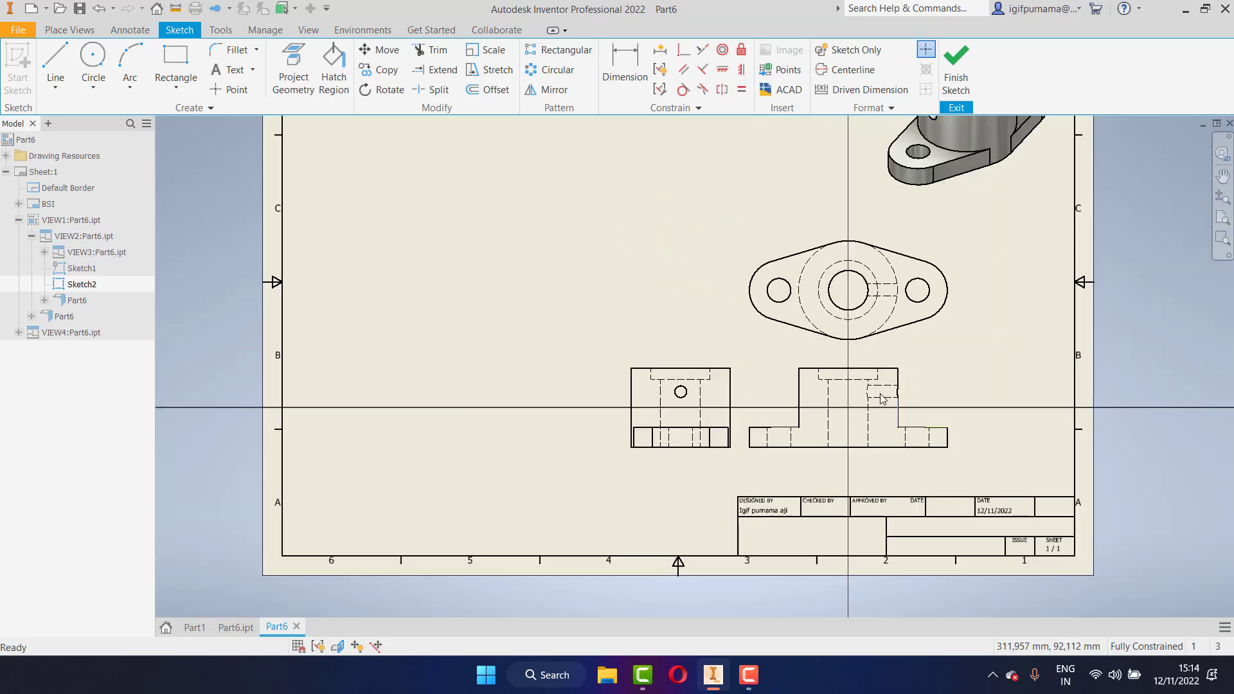
Finish the sketch and draw a vertical section line through the side view
left_click(70, 30)
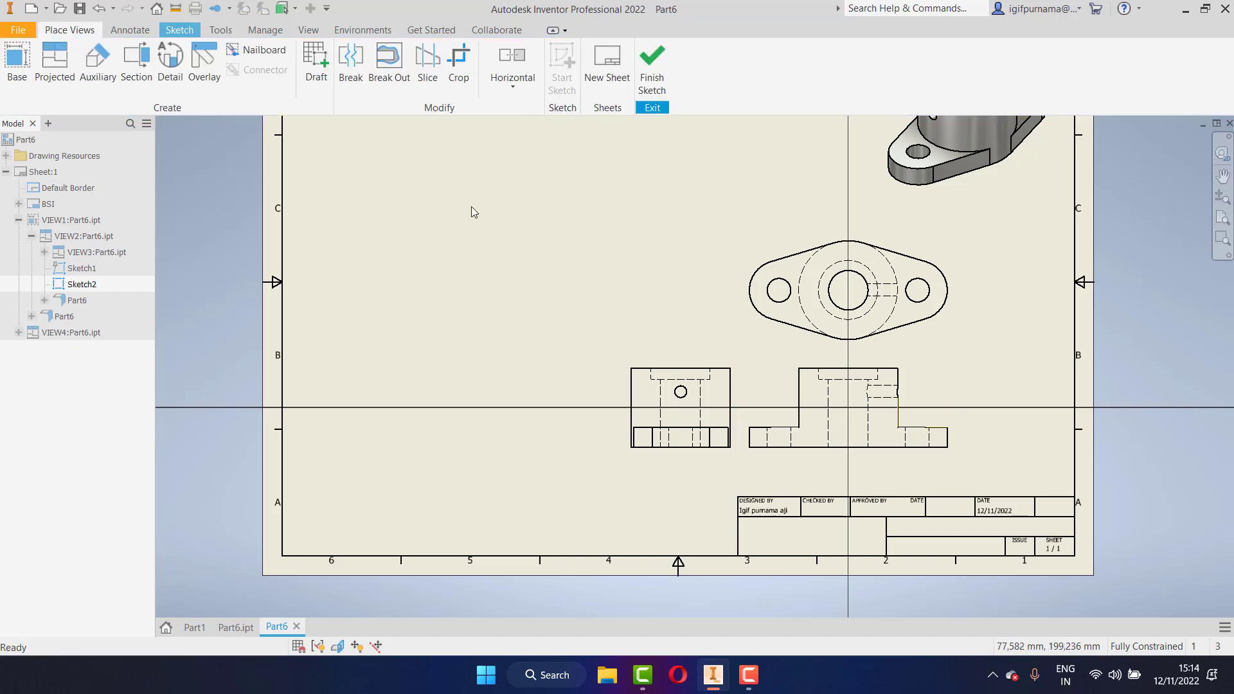
left_click(654, 64)
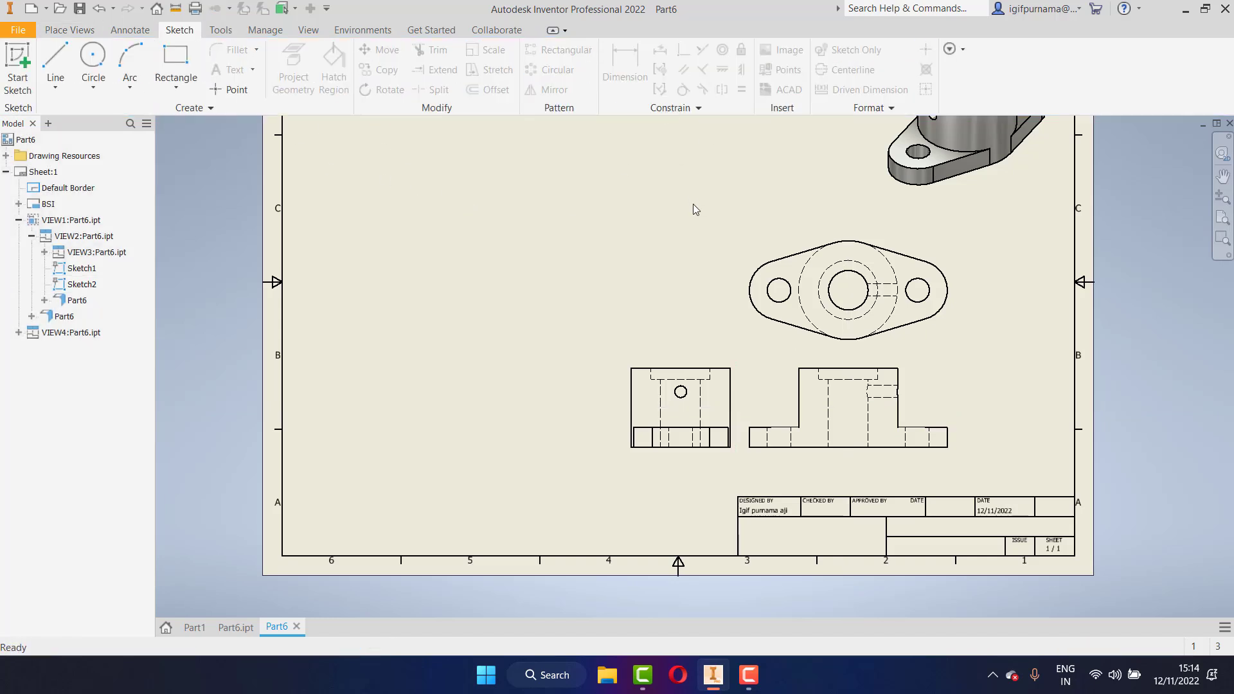
left_click(69, 29)
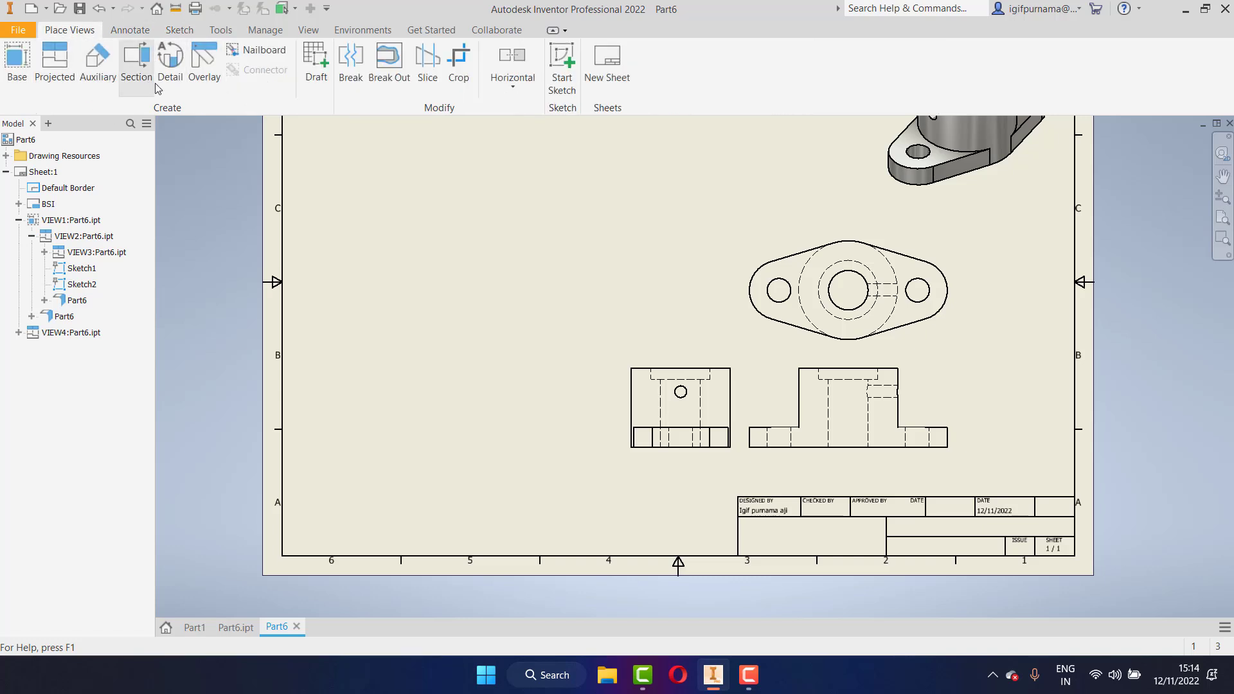
left_click(141, 60)
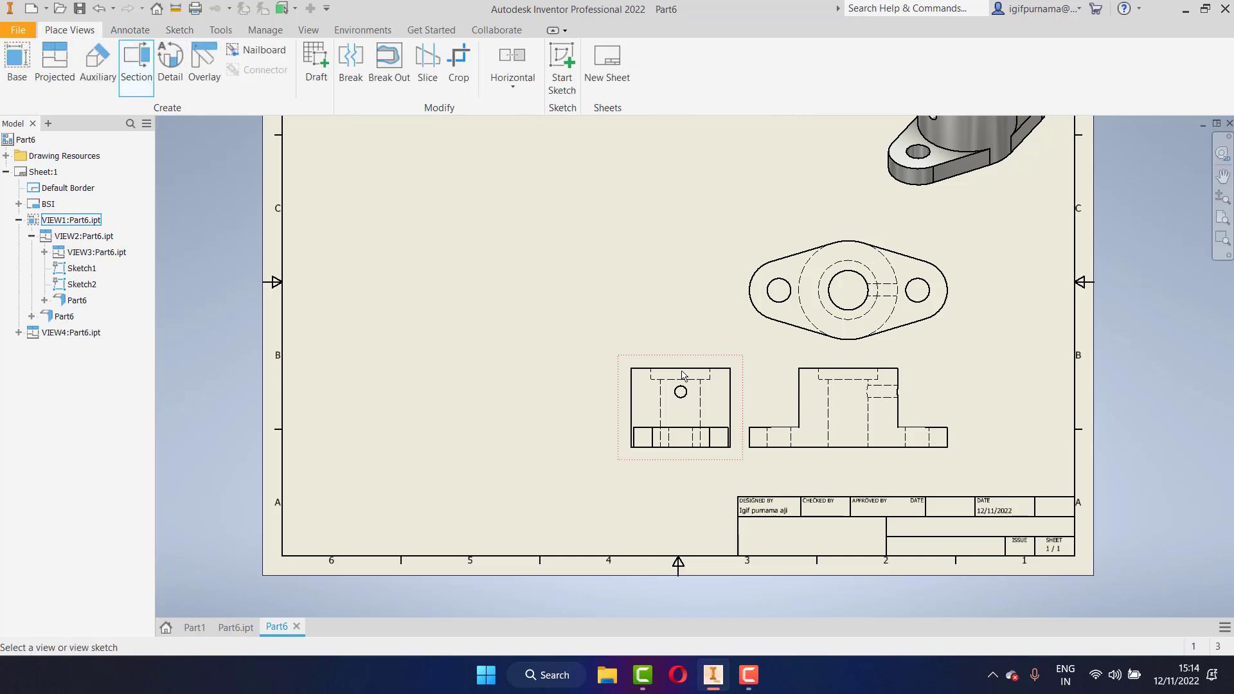
scroll(683, 376, "up", 3)
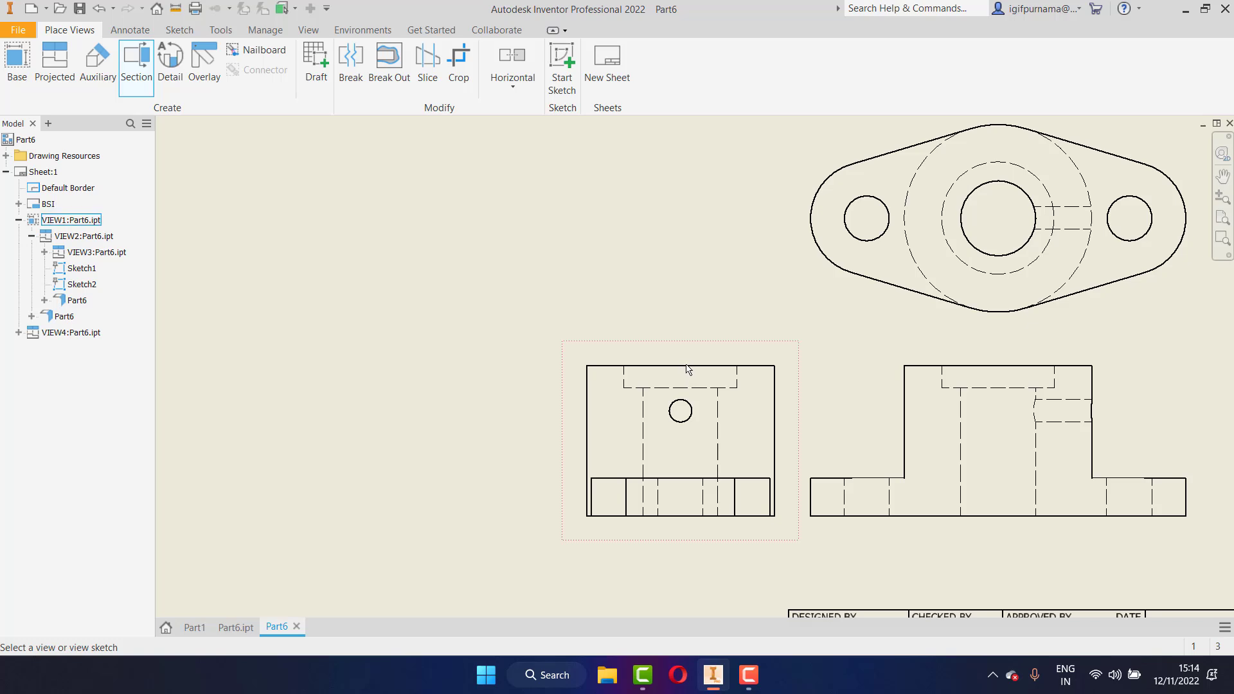
left_click(683, 363)
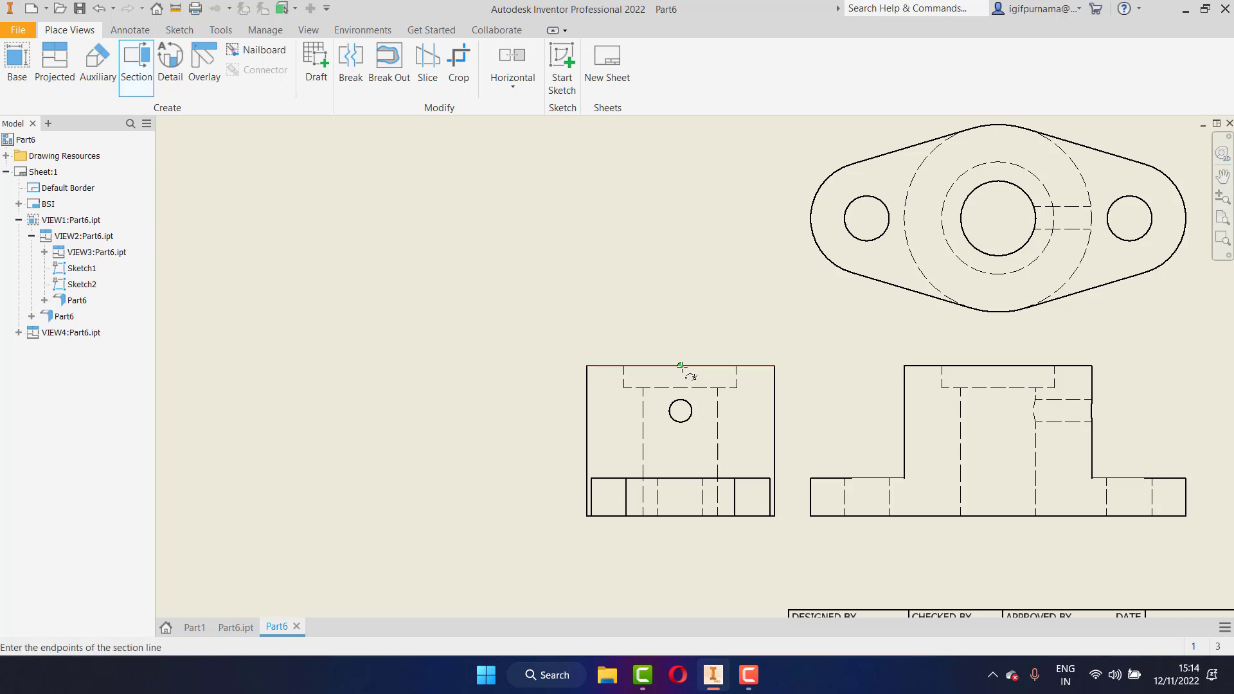
left_click(681, 366)
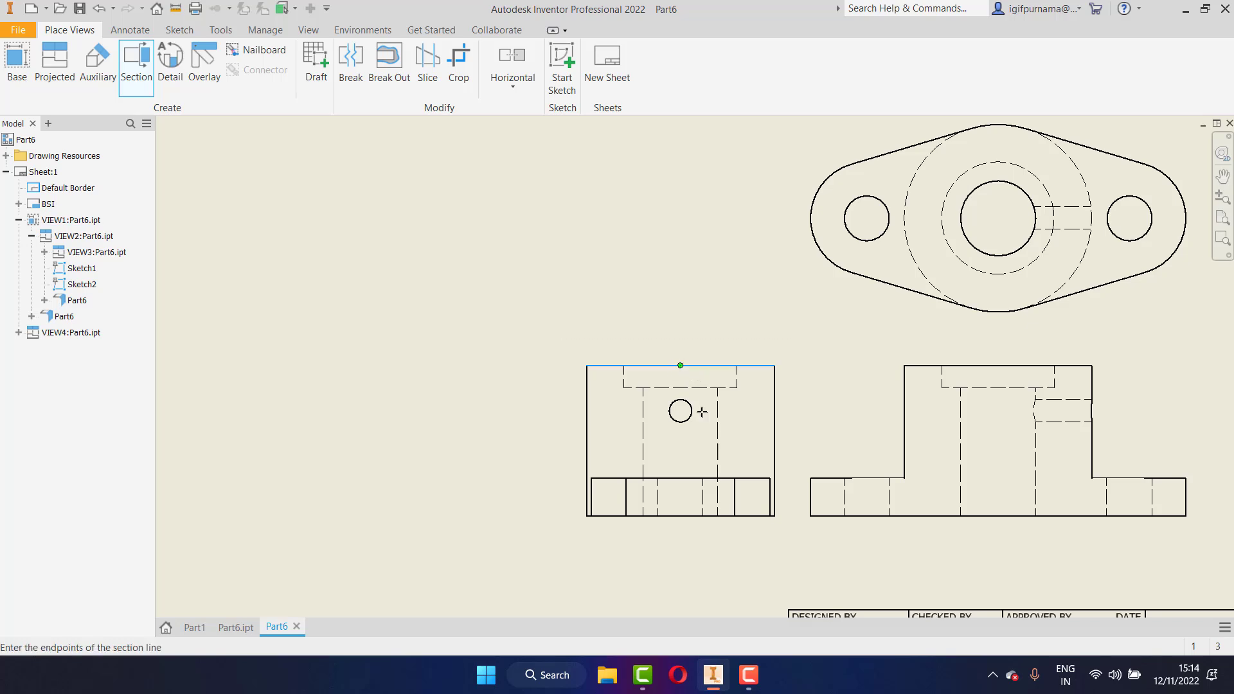
left_click(681, 515)
Continue and place the section view left of the side view
right_click(680, 517)
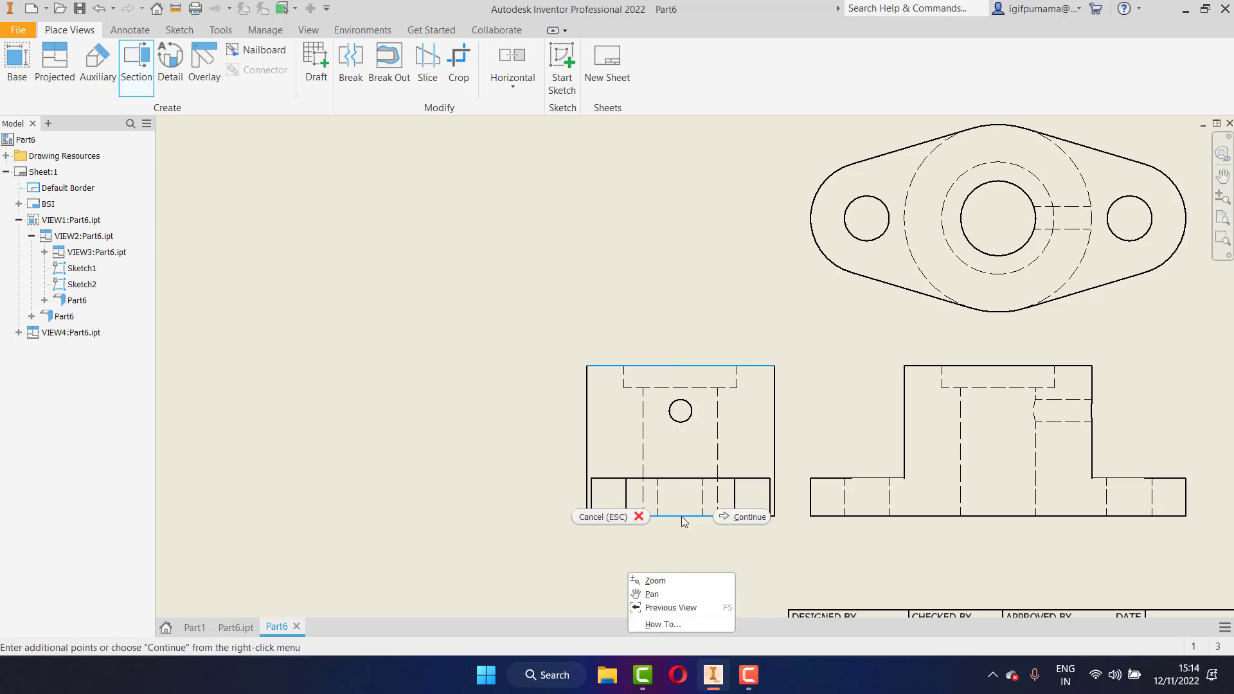
left_click(745, 517)
scroll(647, 388, "down", 3)
scroll(647, 389, "up", 4)
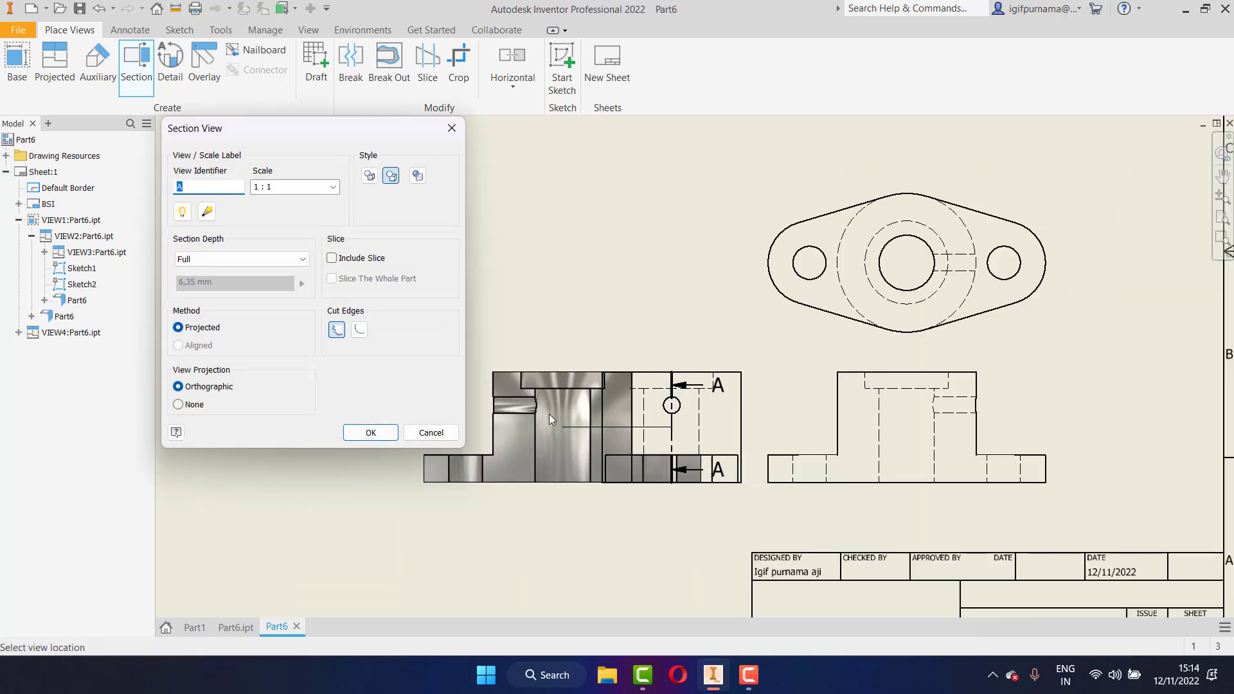
left_click(450, 482)
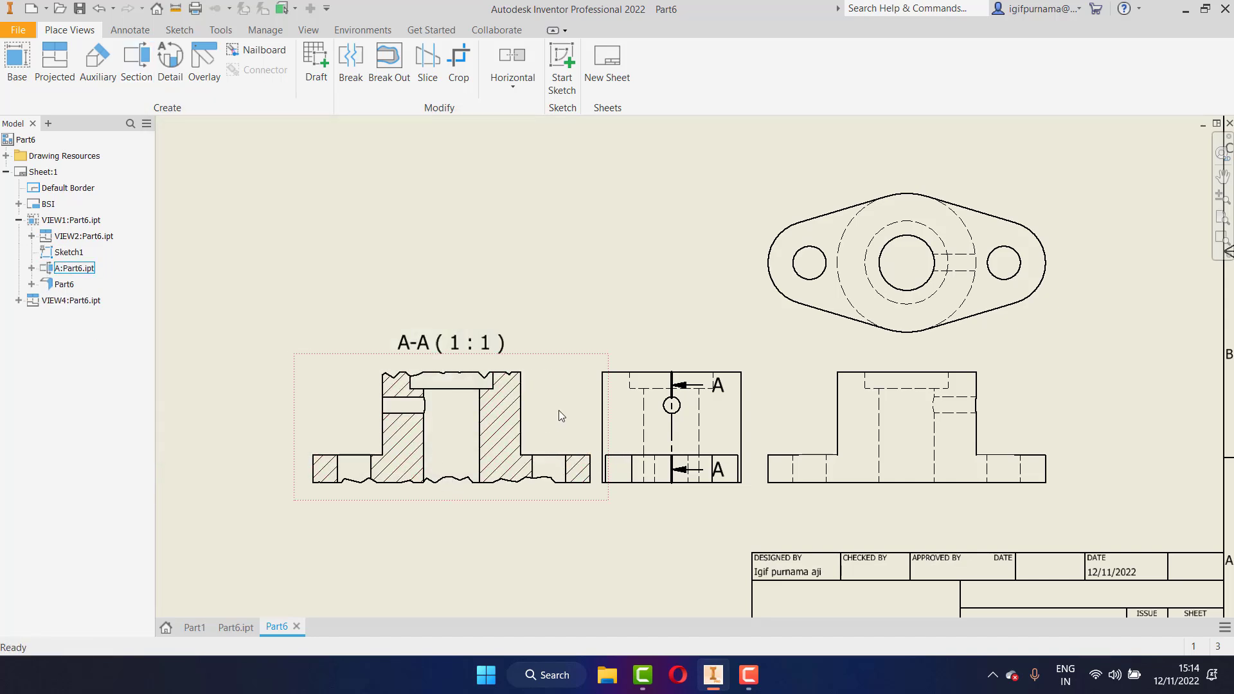
Undo the placement and redraw the vertical section line with smooth cut edges
key("ctrl+z")
key("Return")
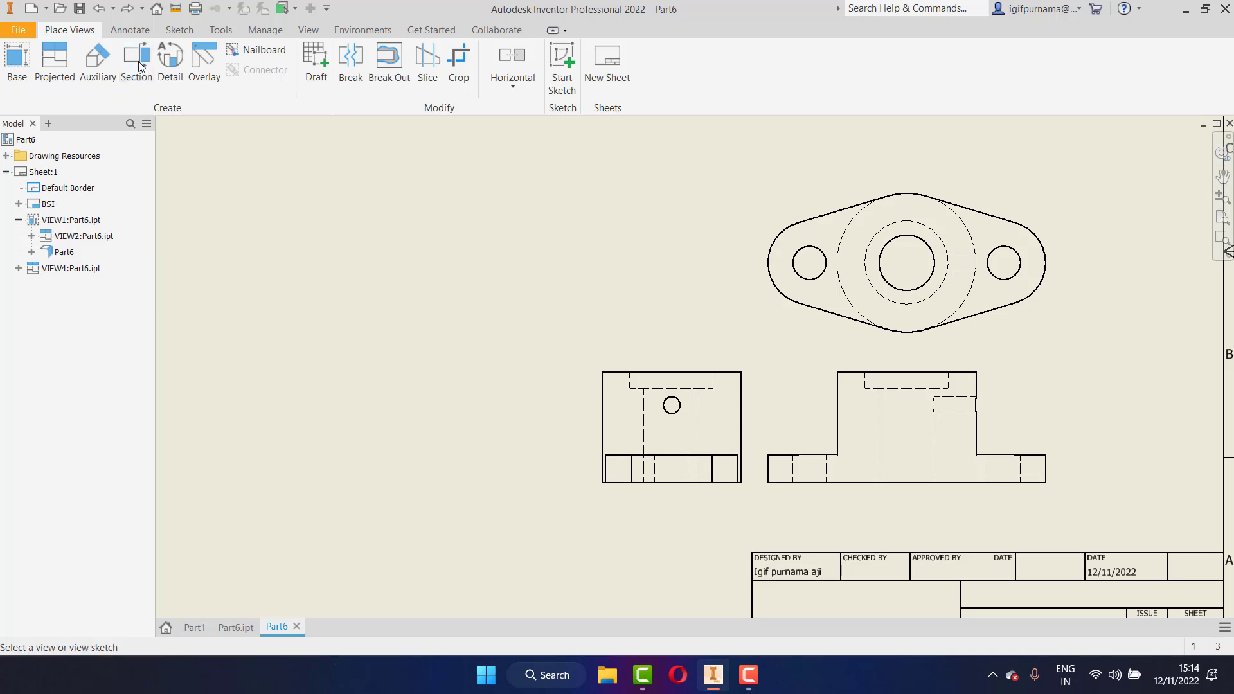
left_click(670, 366)
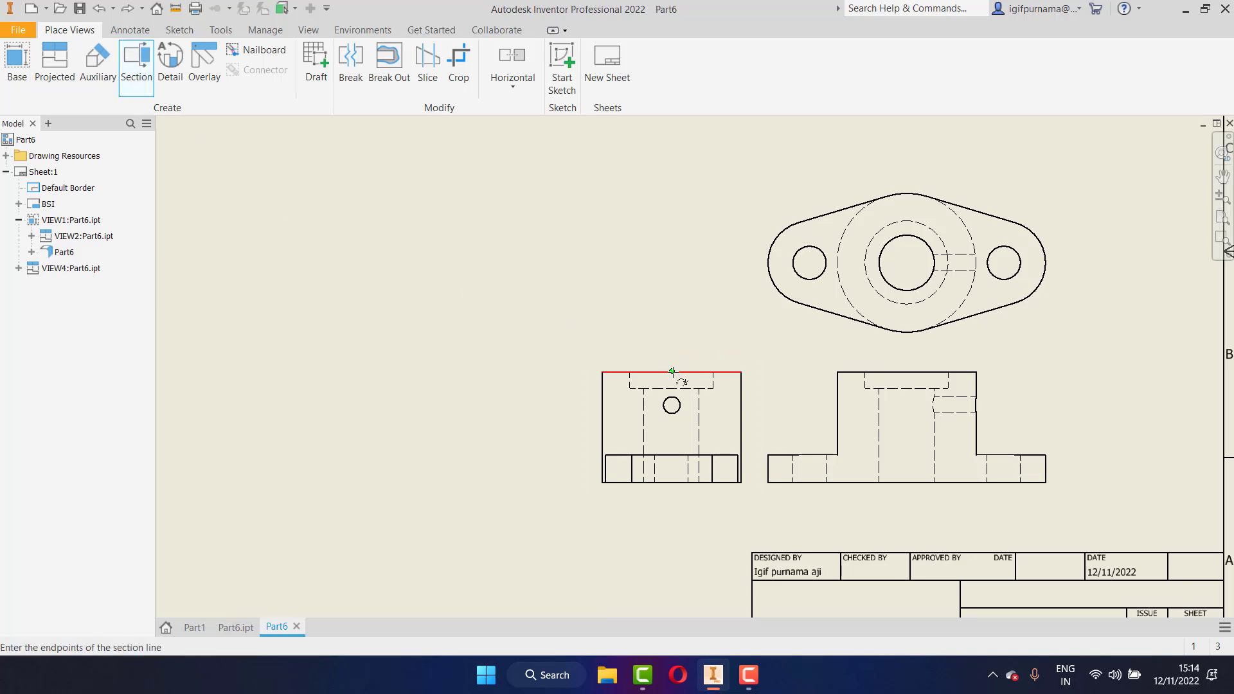
left_click(671, 484)
right_click(671, 484)
left_click(724, 488)
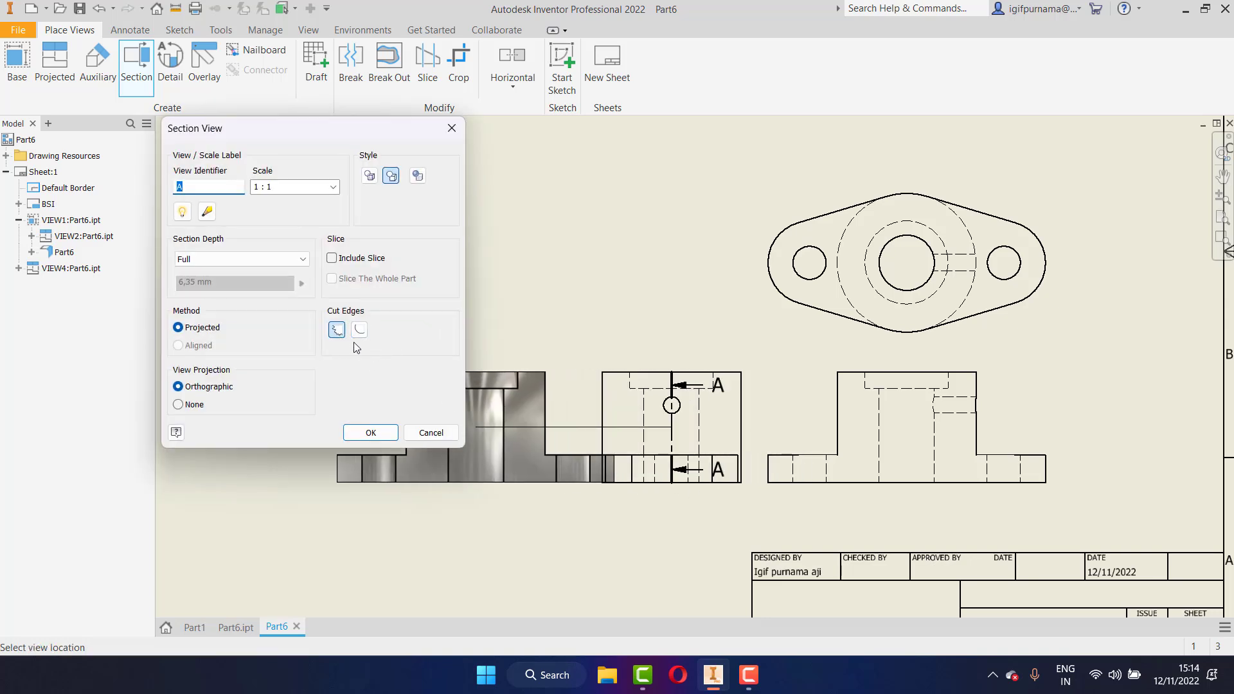
left_click(359, 330)
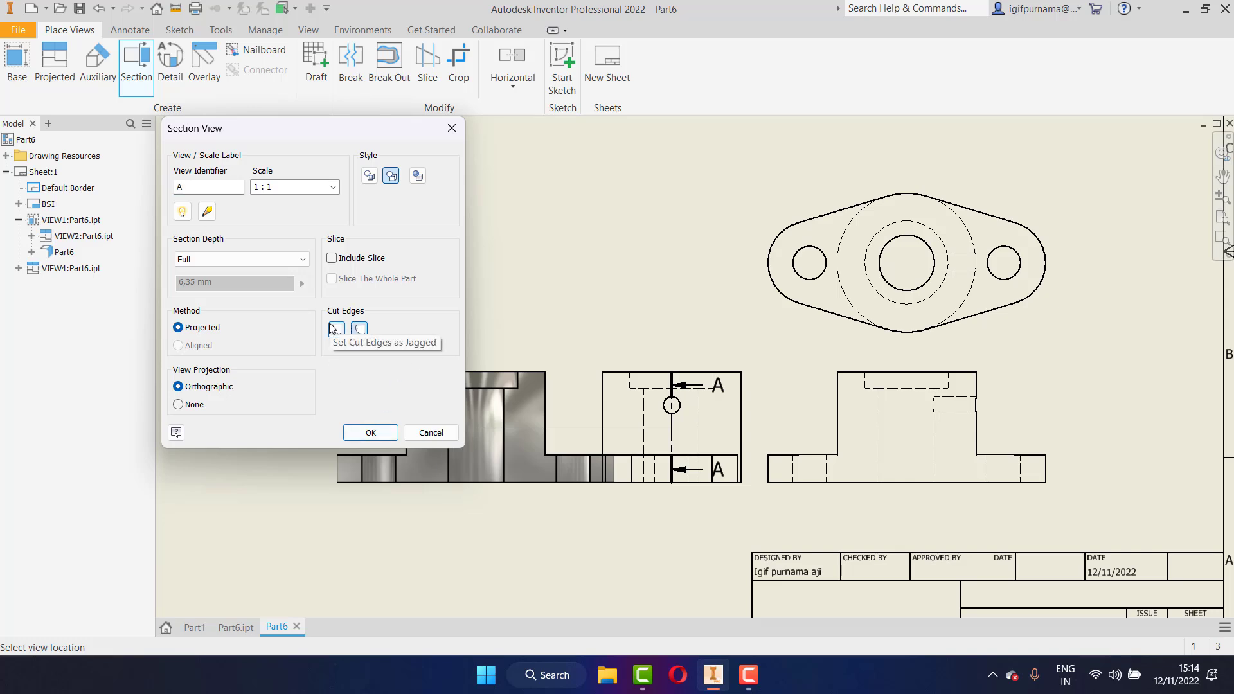
Place section view A-A left of the side view, drag it further left, and inspect it
left_click(386, 430)
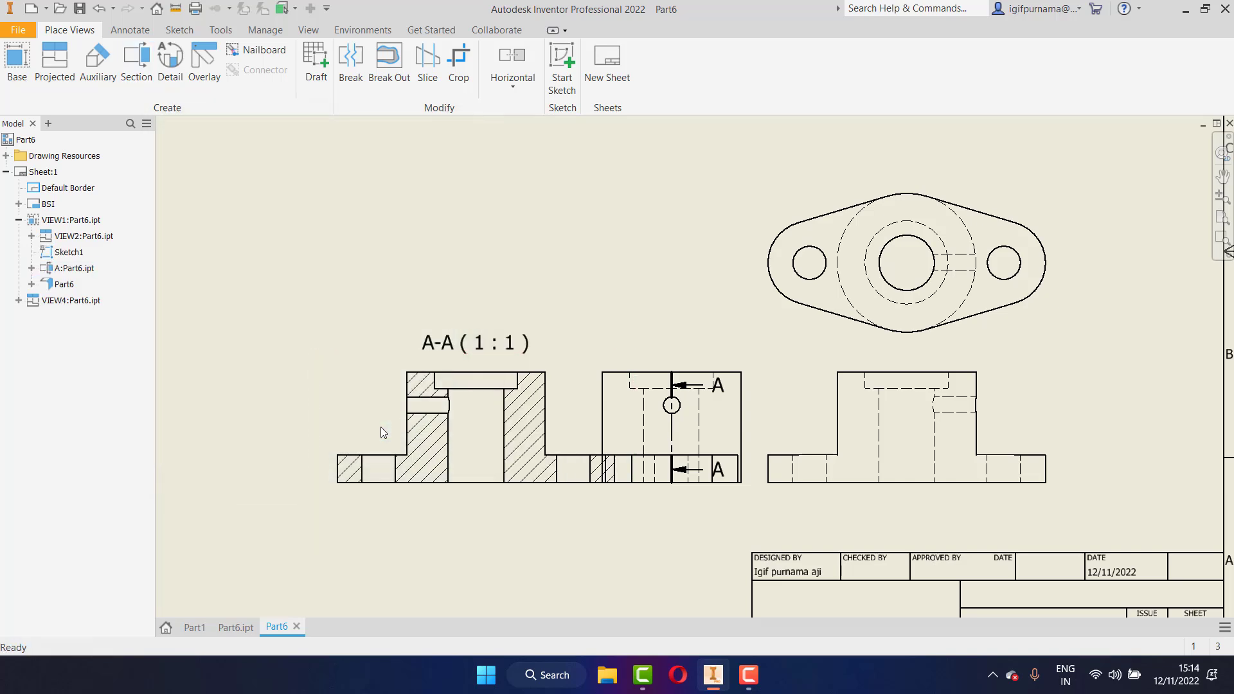
left_click_drag(369, 369, 306, 369)
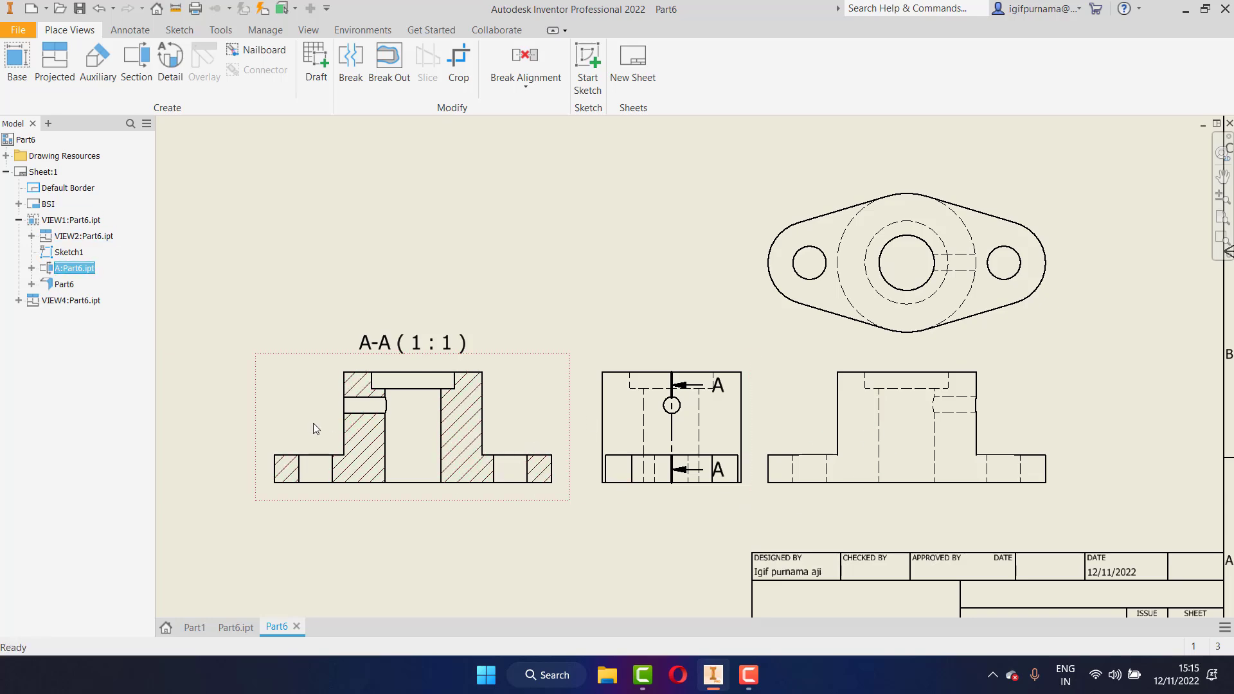
scroll(314, 423, "down", 5)
scroll(330, 436, "up", 6)
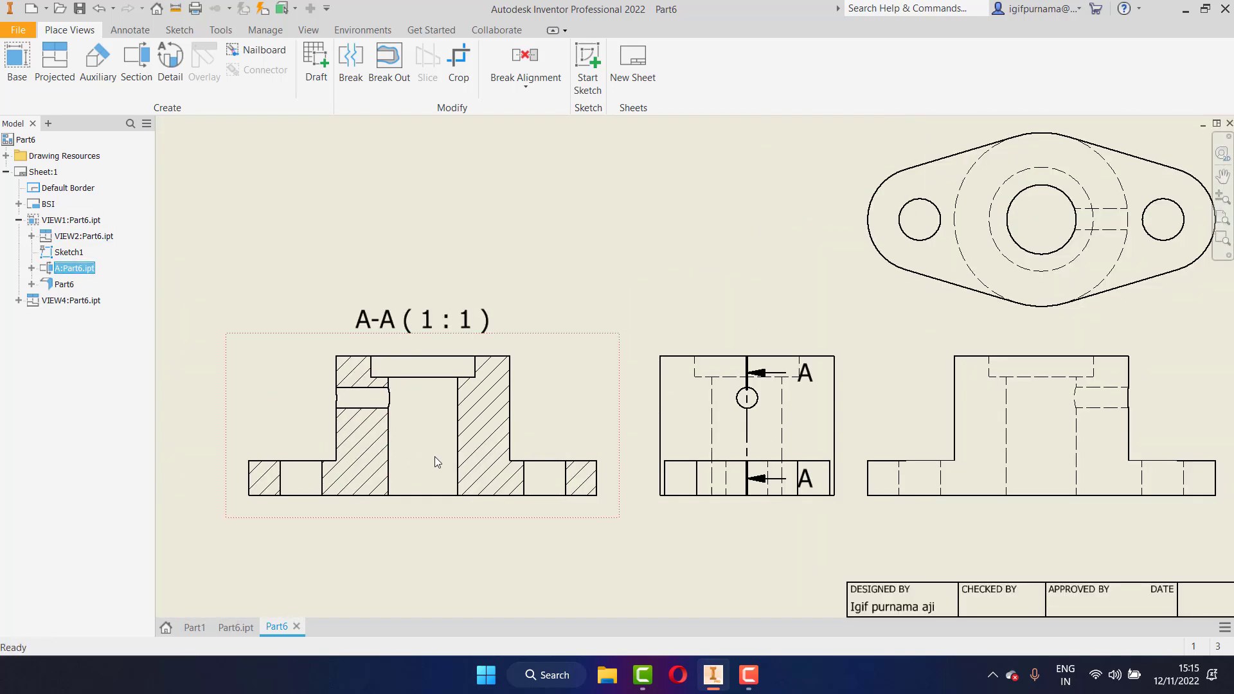
scroll(435, 456, "up", 2)
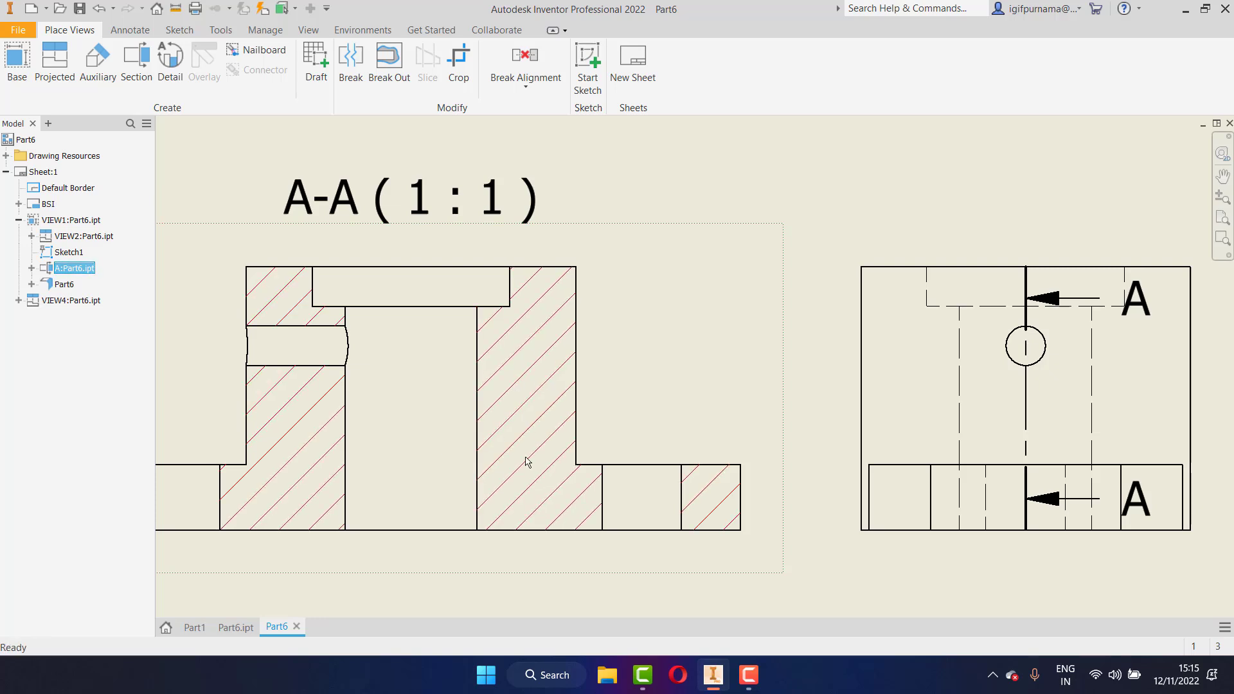
scroll(512, 477, "down", 2)
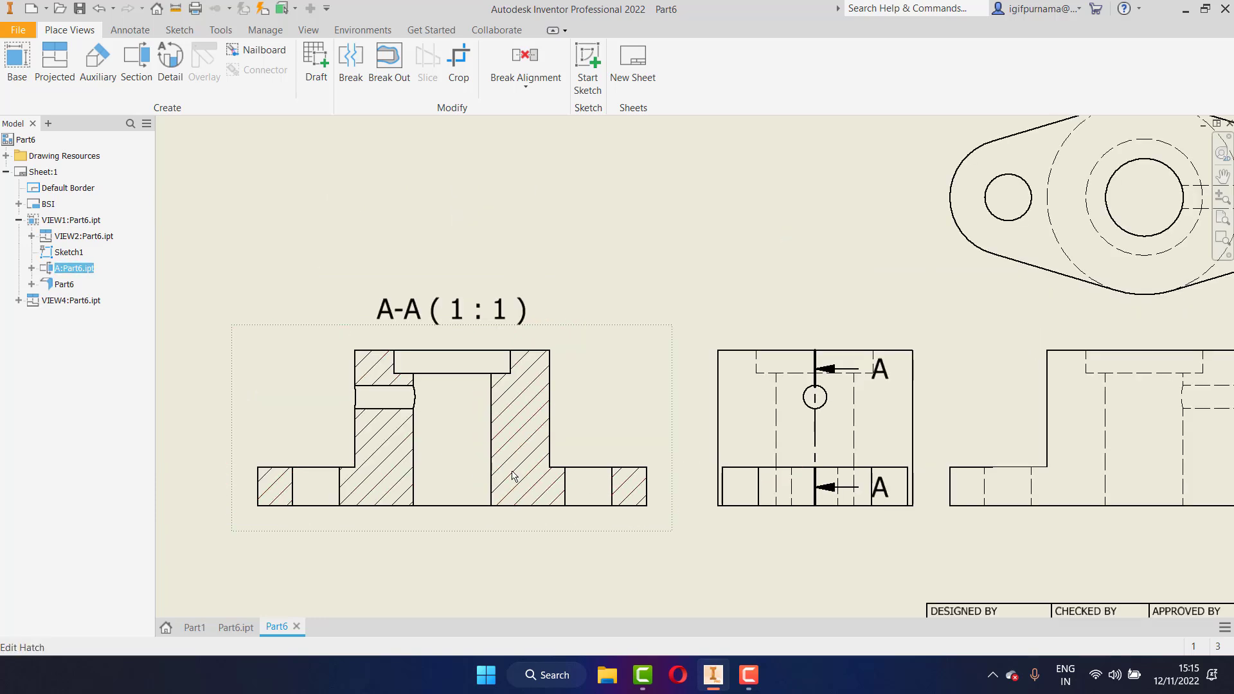
scroll(512, 476, "down", 2)
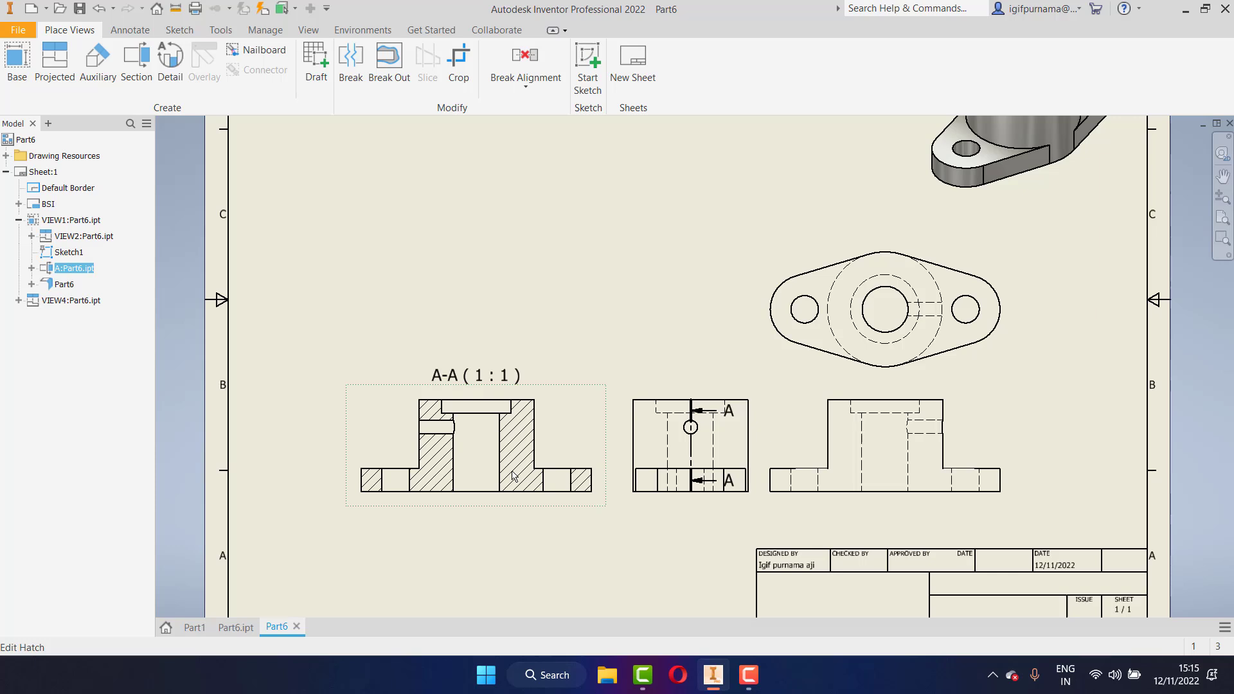
scroll(513, 475, "down", 2)
scroll(494, 473, "up", 2)
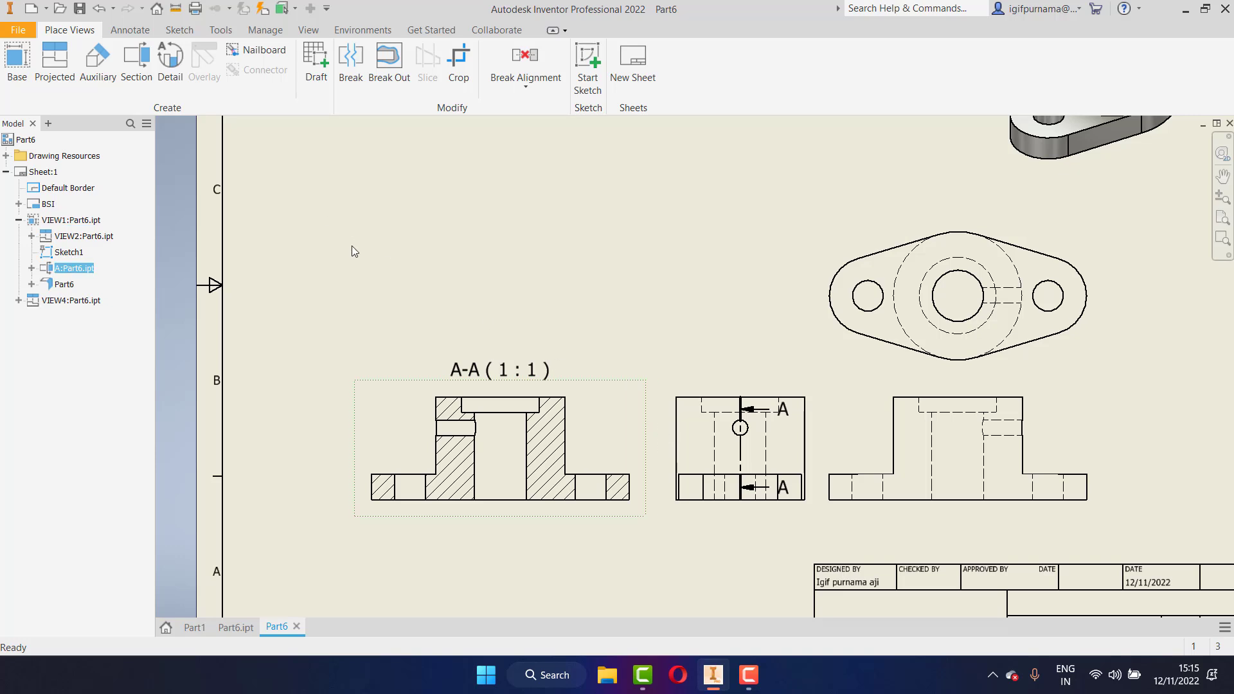
Project an isometric view from section view A-A showing the hatched cut
left_click(63, 61)
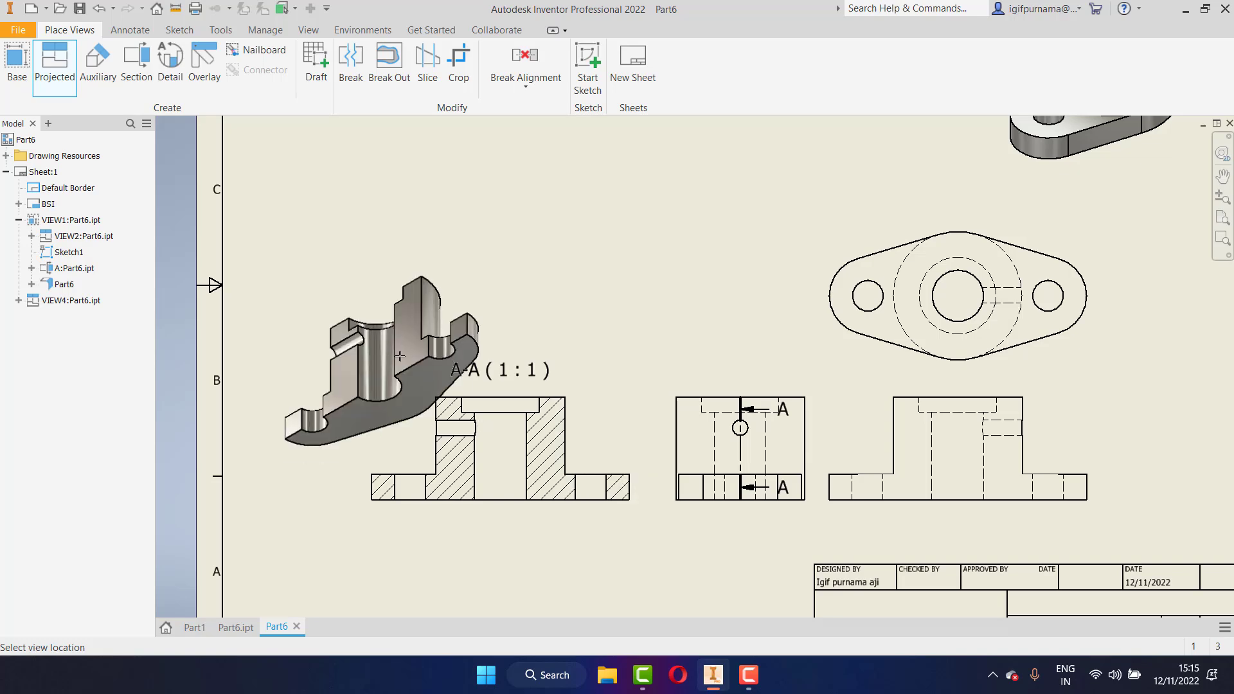
scroll(501, 418, "down", 5)
scroll(505, 415, "up", 6)
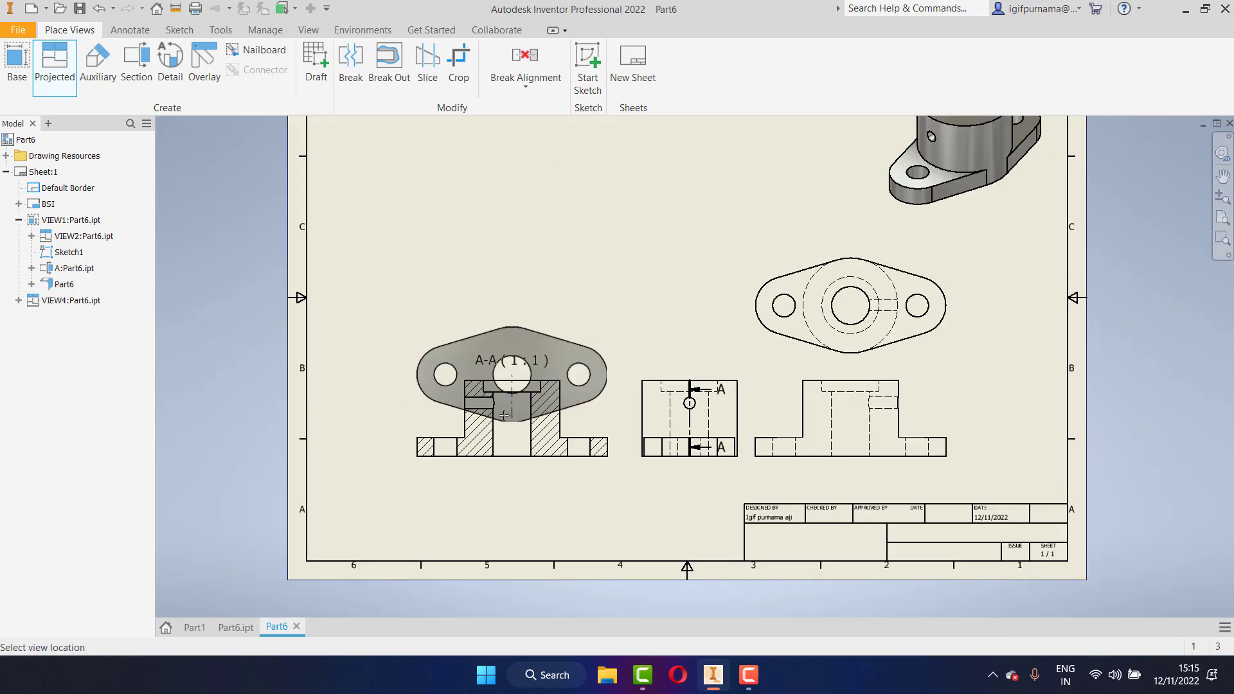
key("Escape")
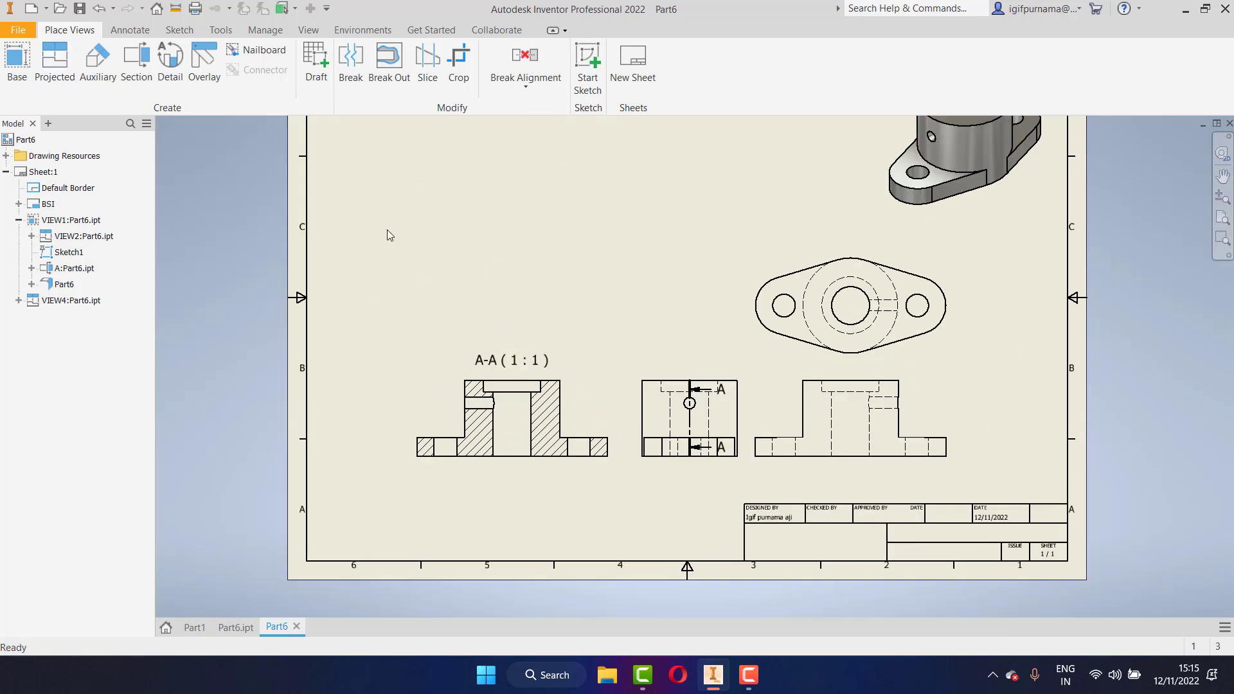
left_click(55, 64)
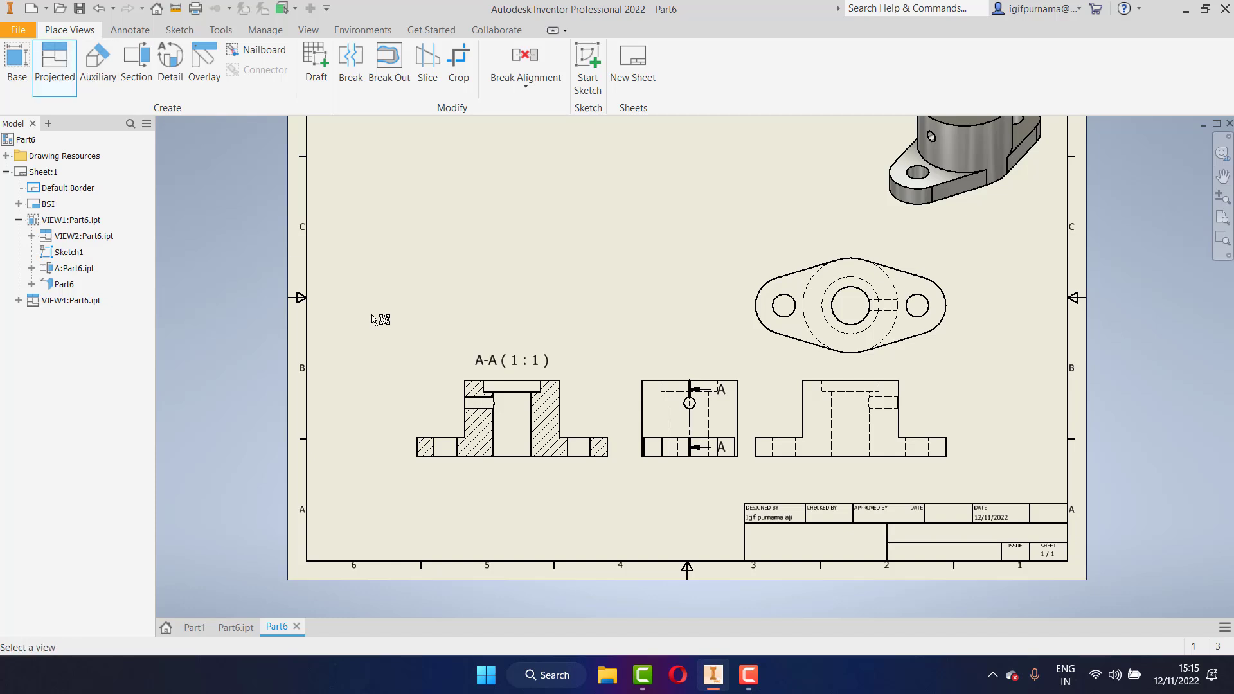
left_click(500, 424)
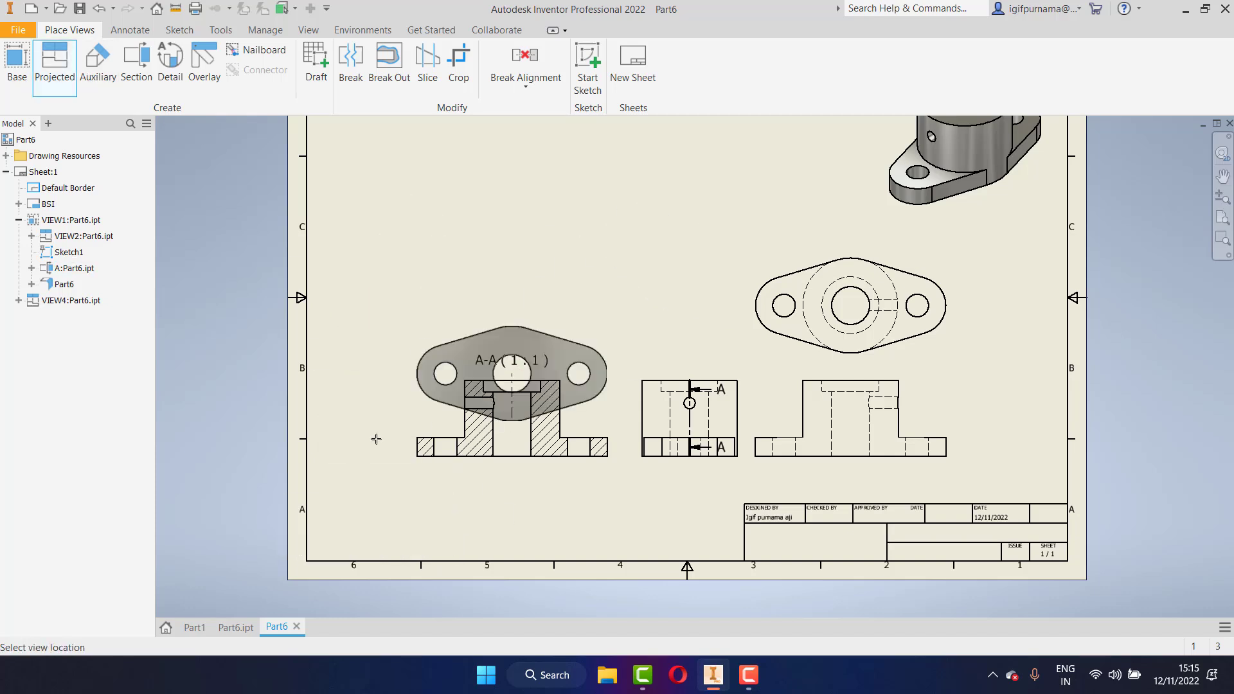
left_click(251, 497)
right_click(250, 497)
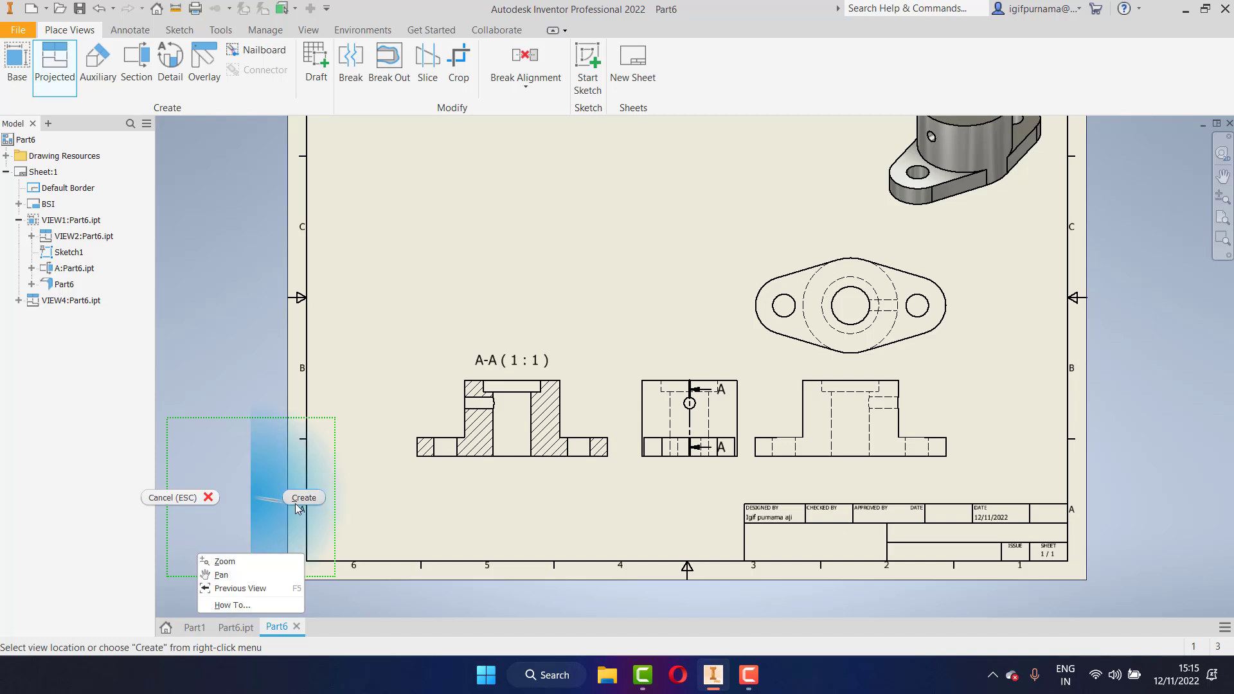
left_click(298, 500)
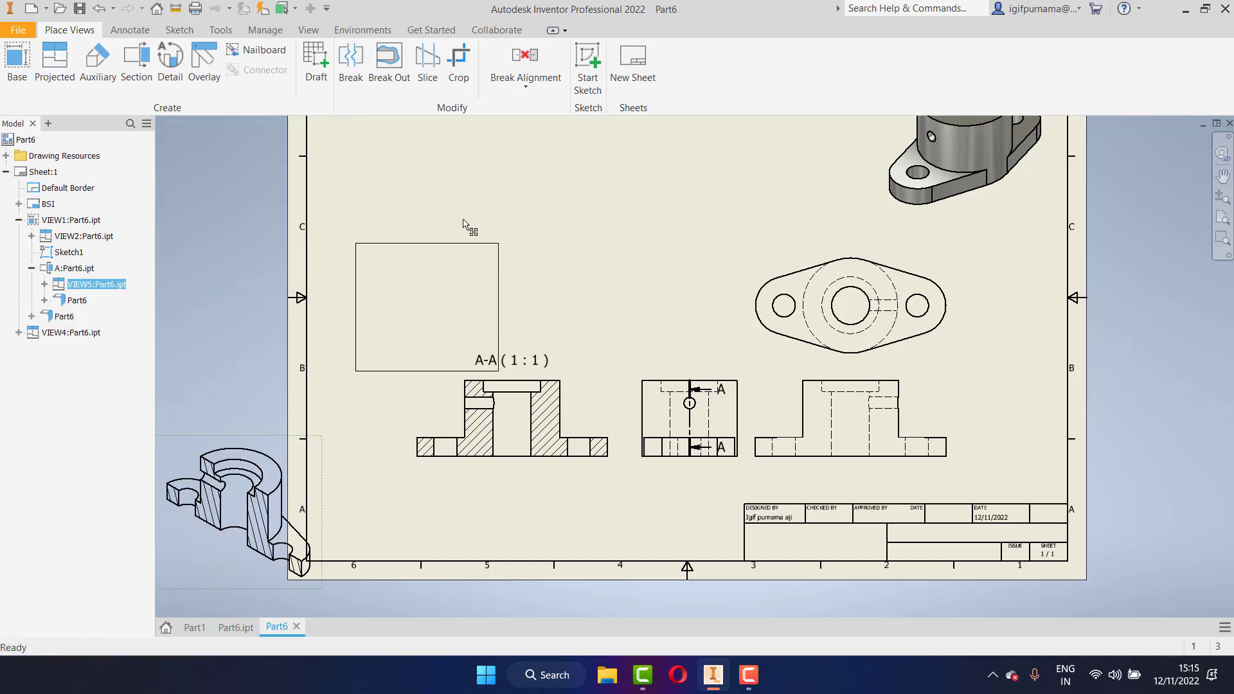
Move the isometric cut-away view above section A-A
mouse_move(462, 223)
left_mouse_down()
mouse_move(502, 191)
mouse_move(575, 196)
left_mouse_up()
scroll(743, 353, "up", 2)
scroll(744, 353, "down", 3)
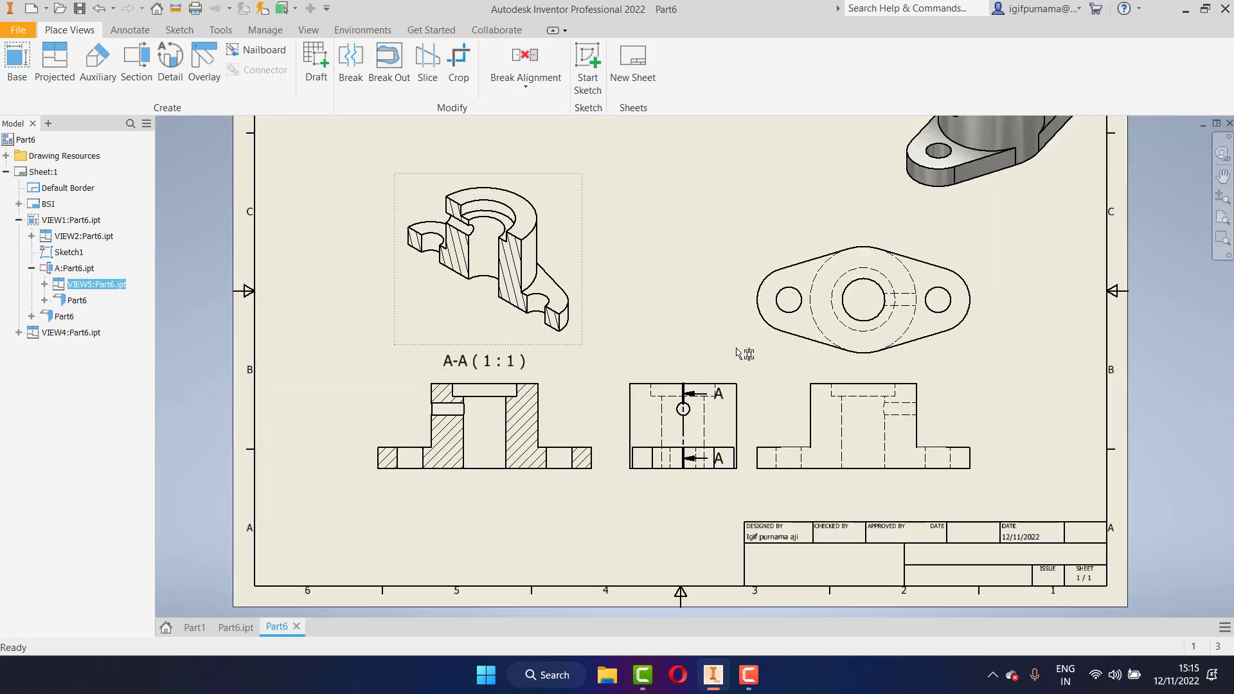
scroll(601, 432, "down", 3)
scroll(531, 404, "up", 2)
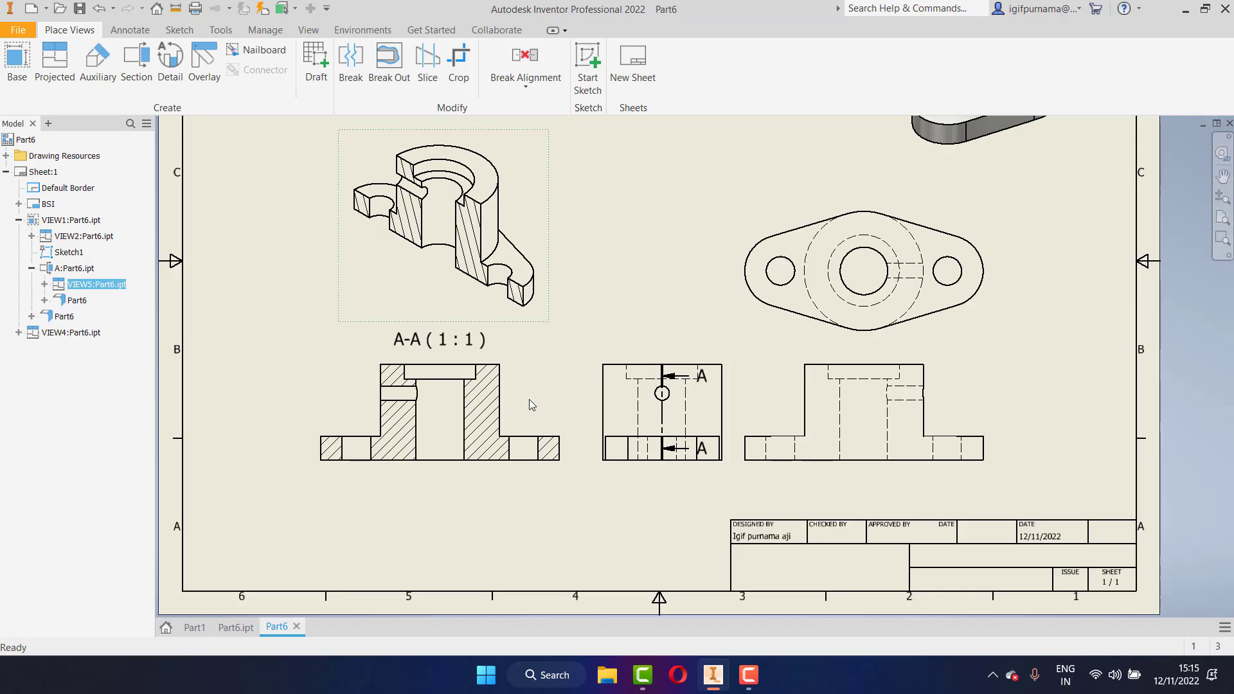
scroll(529, 400, "up", 2)
scroll(529, 399, "down", 3)
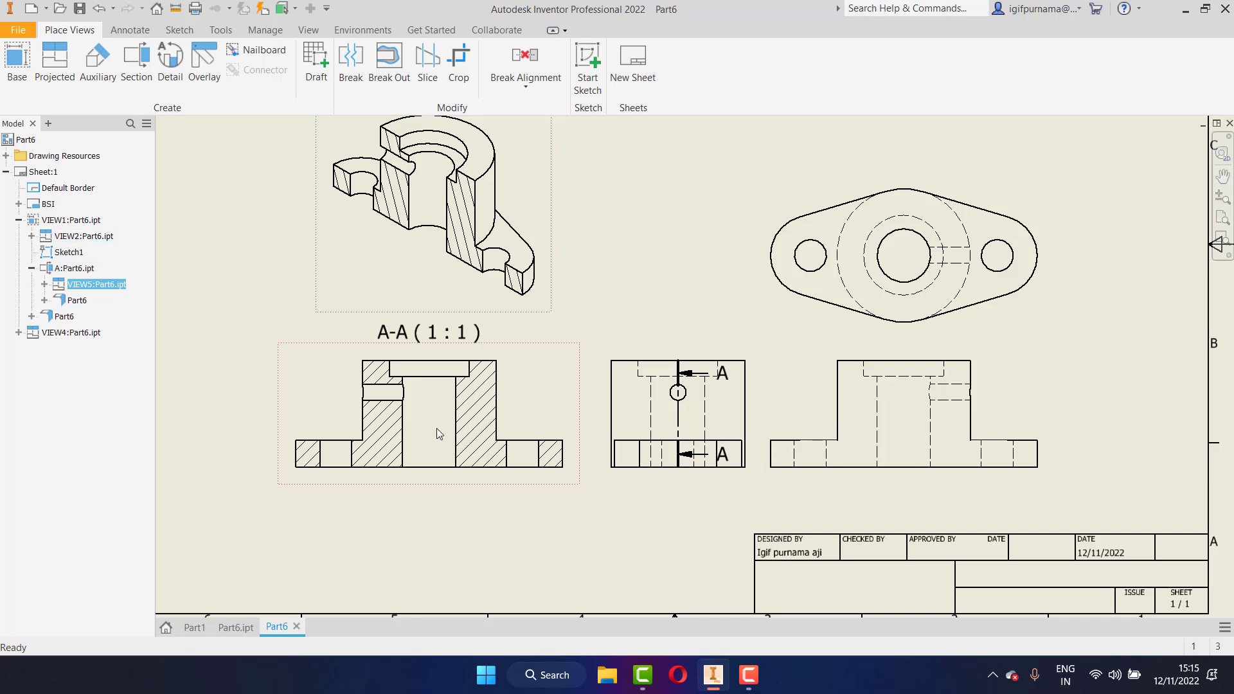
Change section A-A's hatch colour to pink-red
double_click(474, 425)
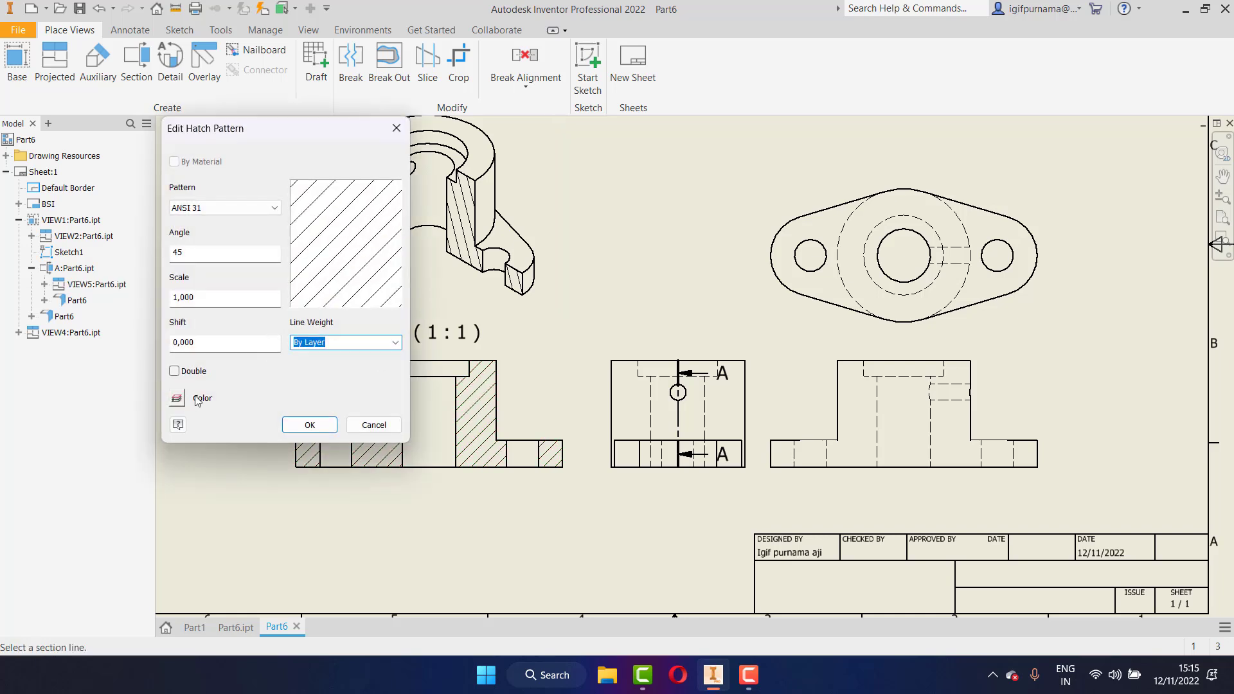
left_click(176, 398)
left_click(351, 242)
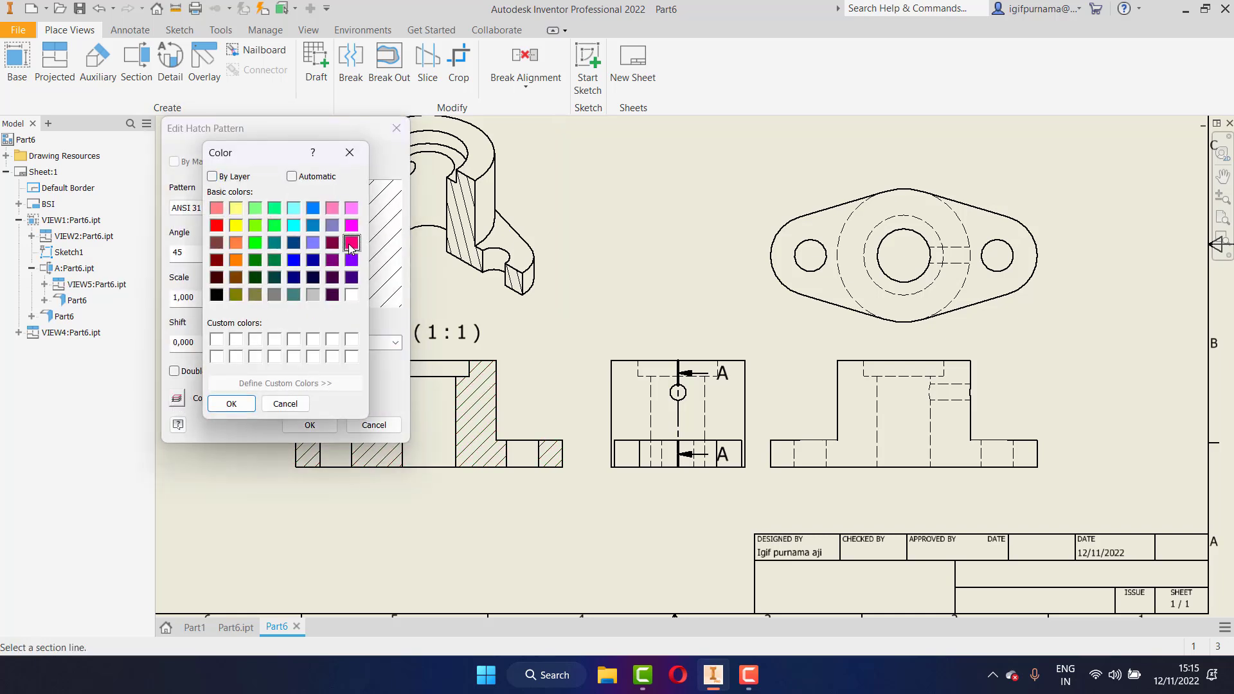
left_click(238, 405)
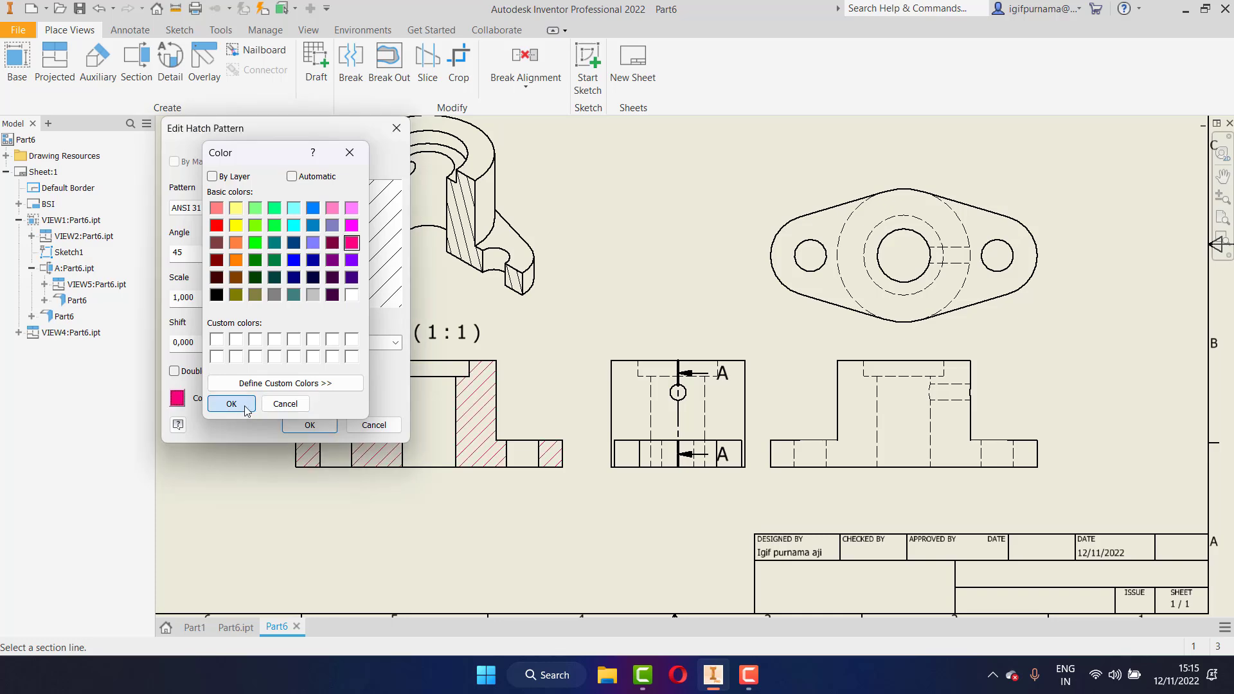
left_click(309, 425)
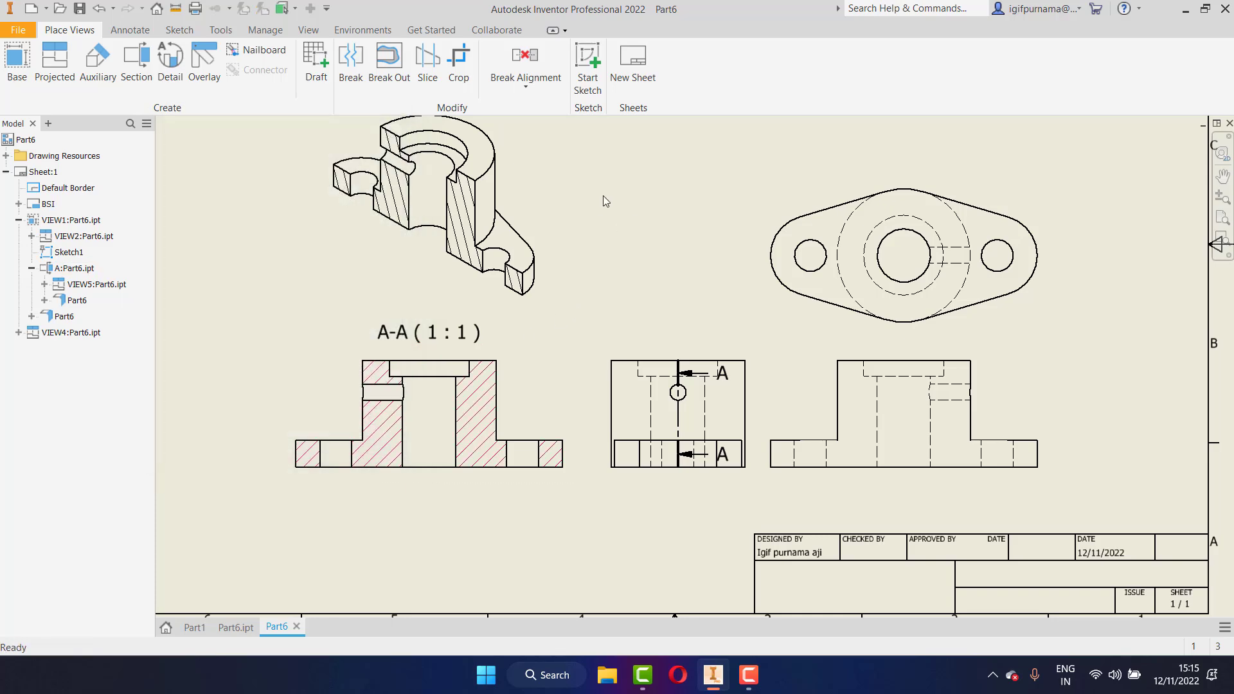
Change the isometric cut-away view's hatch colour to crimson
double_click(467, 214)
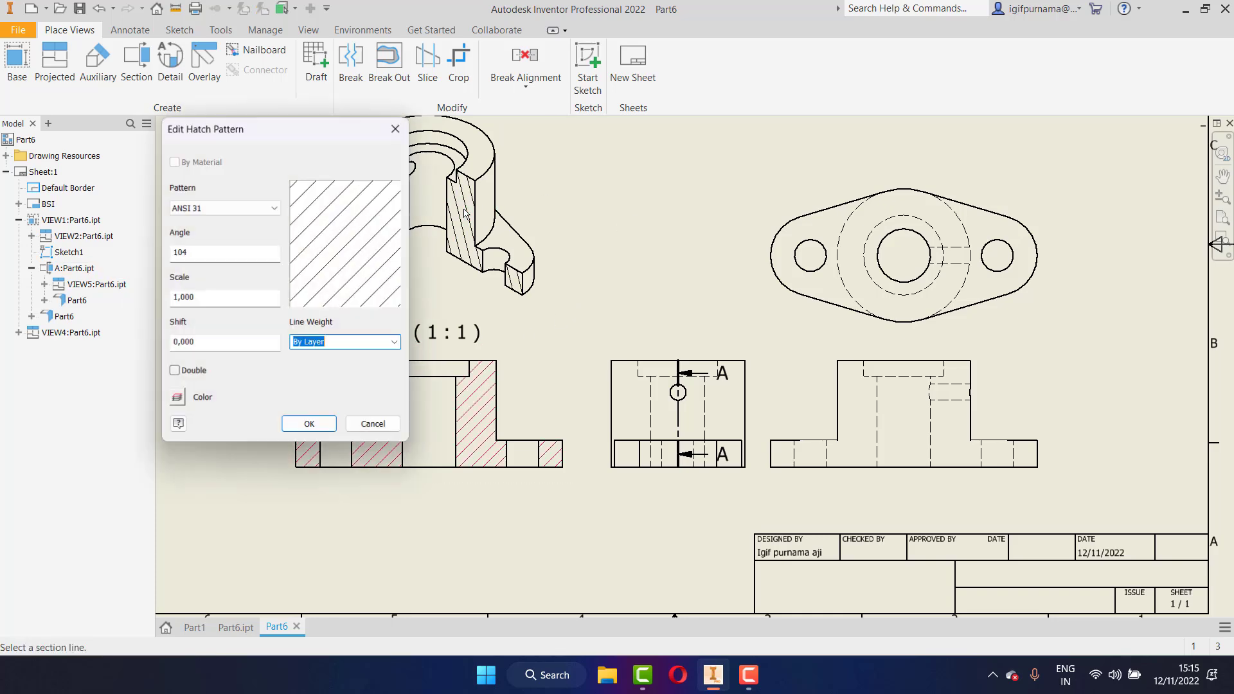
left_click(178, 400)
left_click(350, 244)
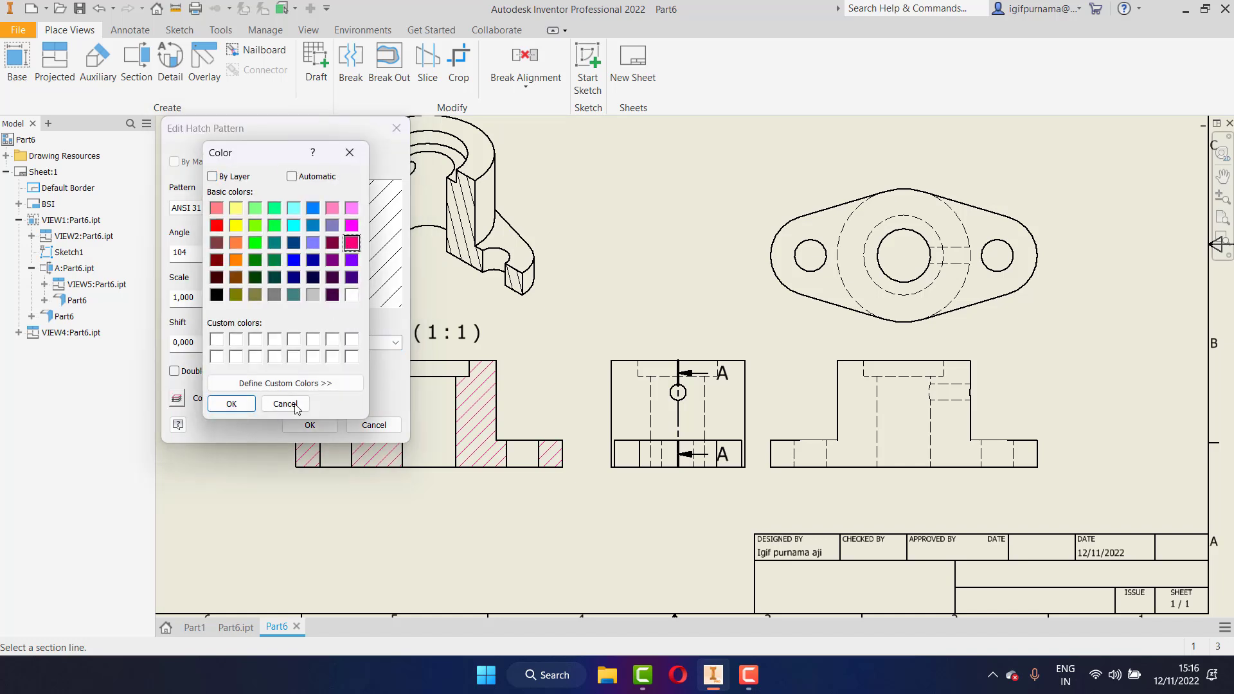
left_click(231, 403)
left_click(310, 423)
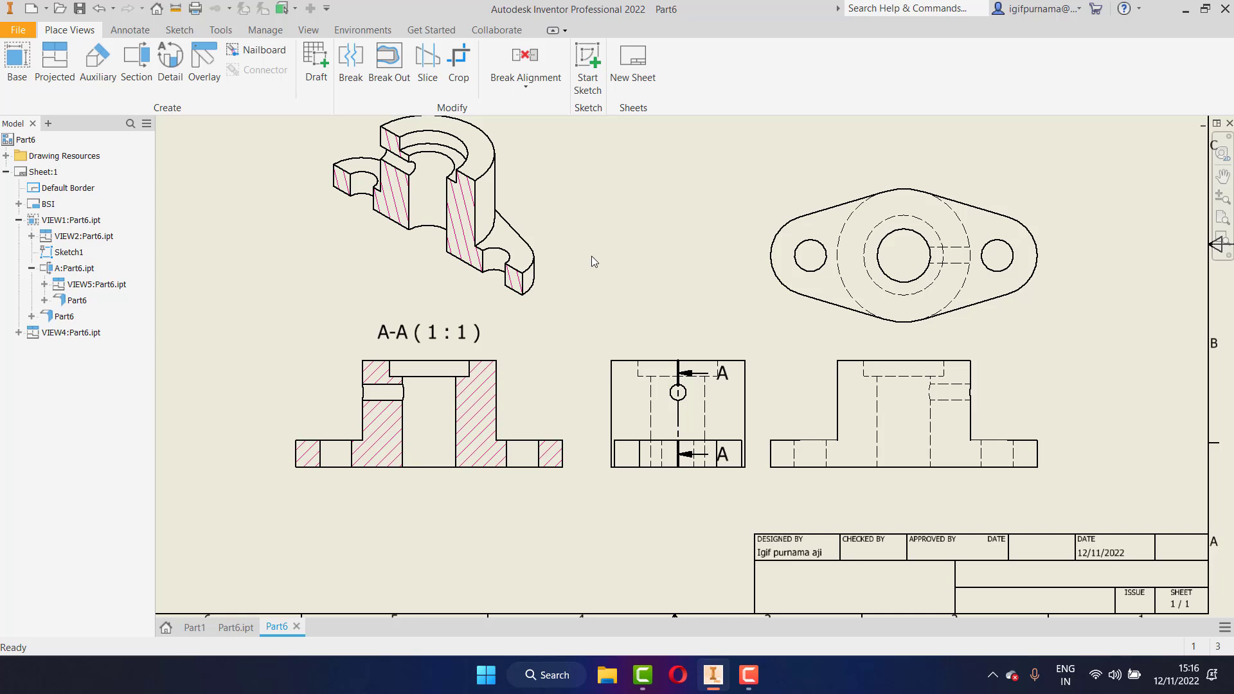
Add the overall height dimension 40 beside the right-hand front view
scroll(592, 256, "down", 2)
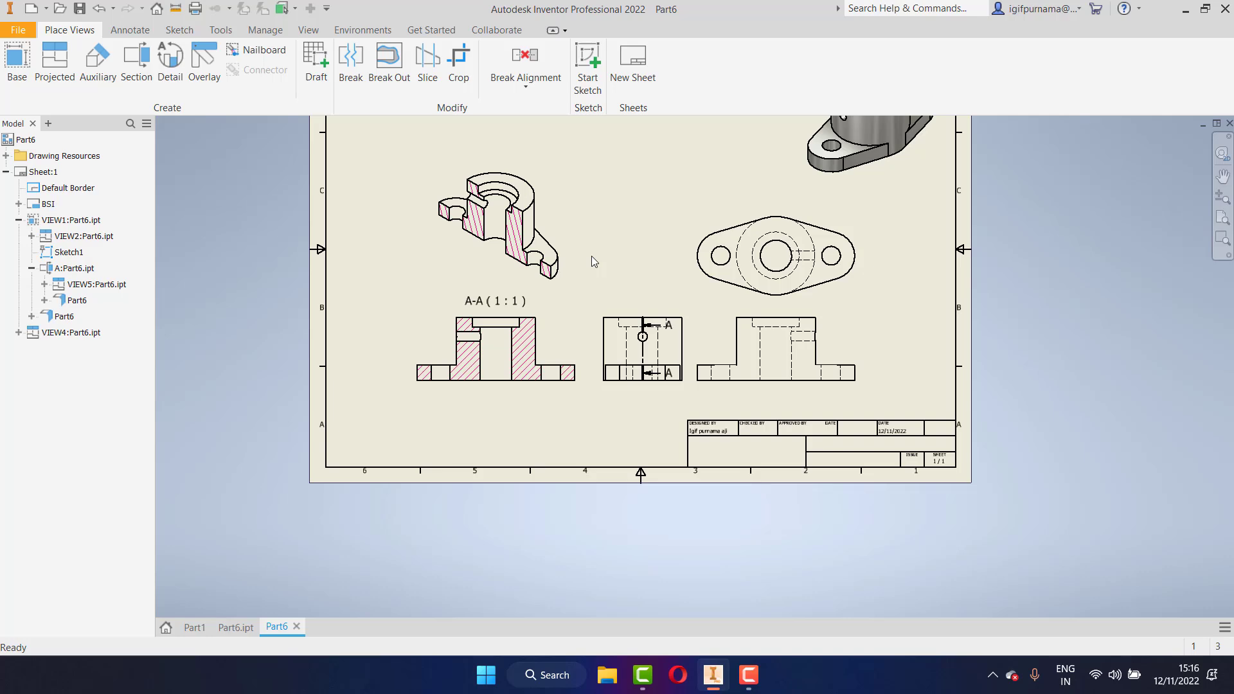
scroll(591, 255, "up", 2)
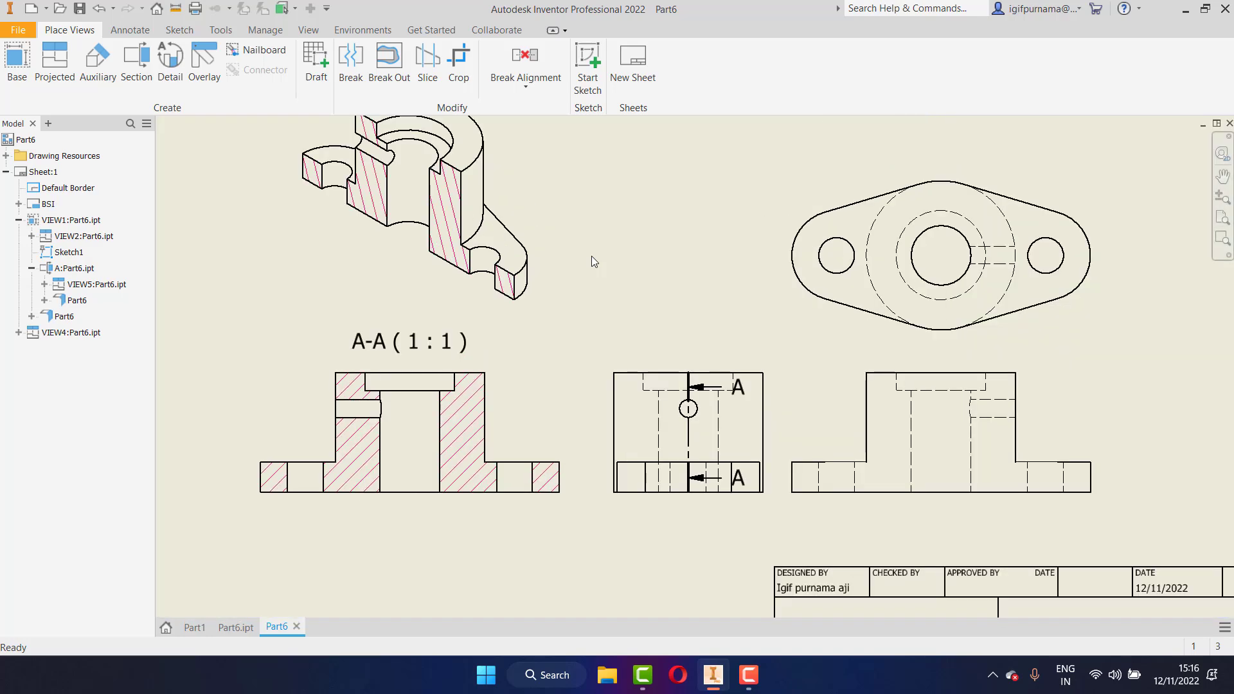
scroll(592, 256, "down", 2)
left_click(130, 31)
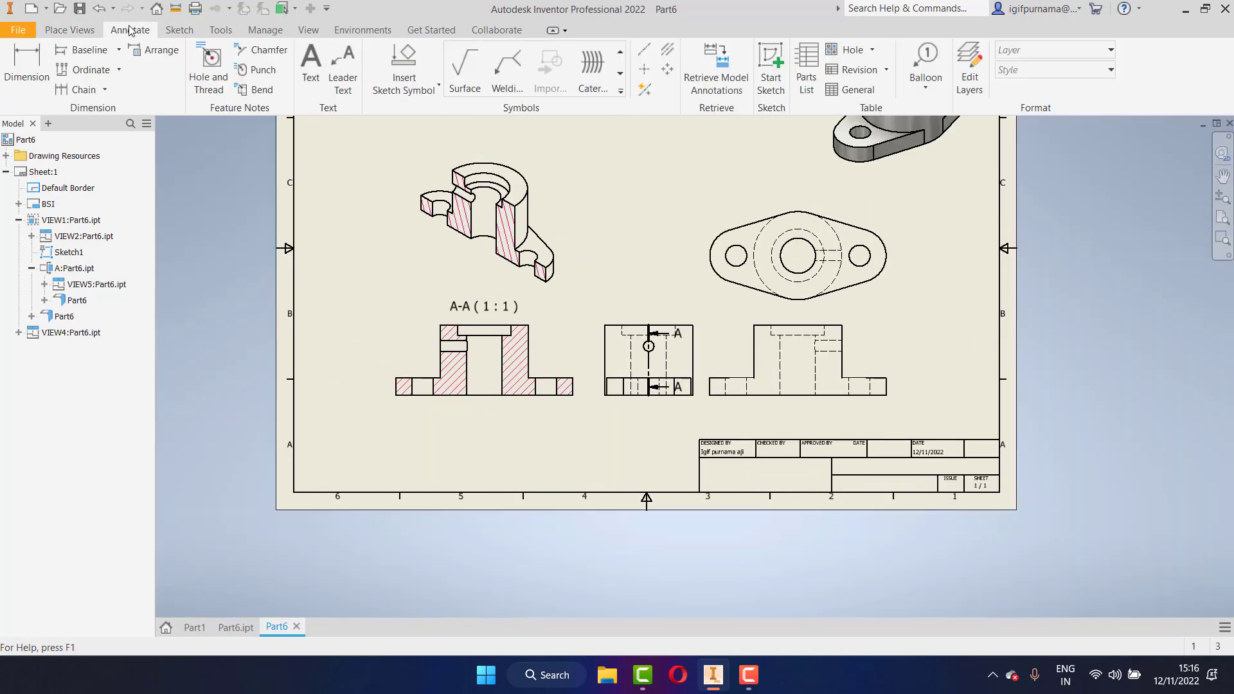
left_click(26, 67)
scroll(813, 326, "down", 3)
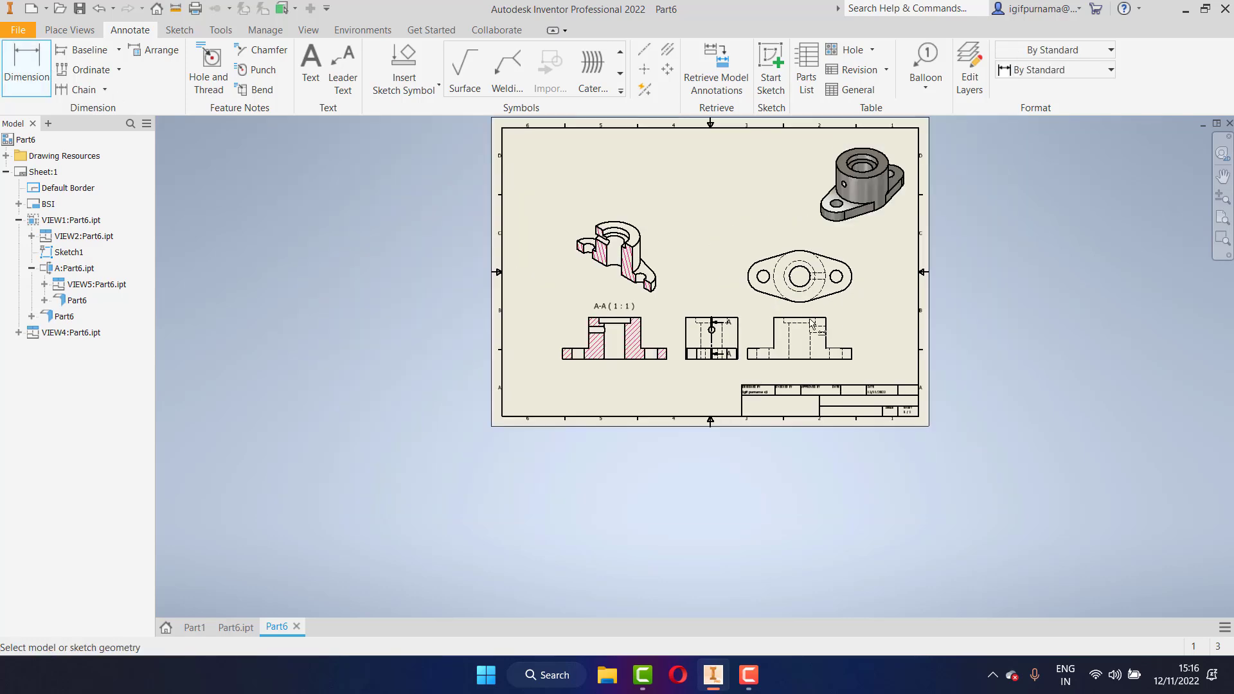
scroll(814, 326, "up", 3)
left_click(817, 315)
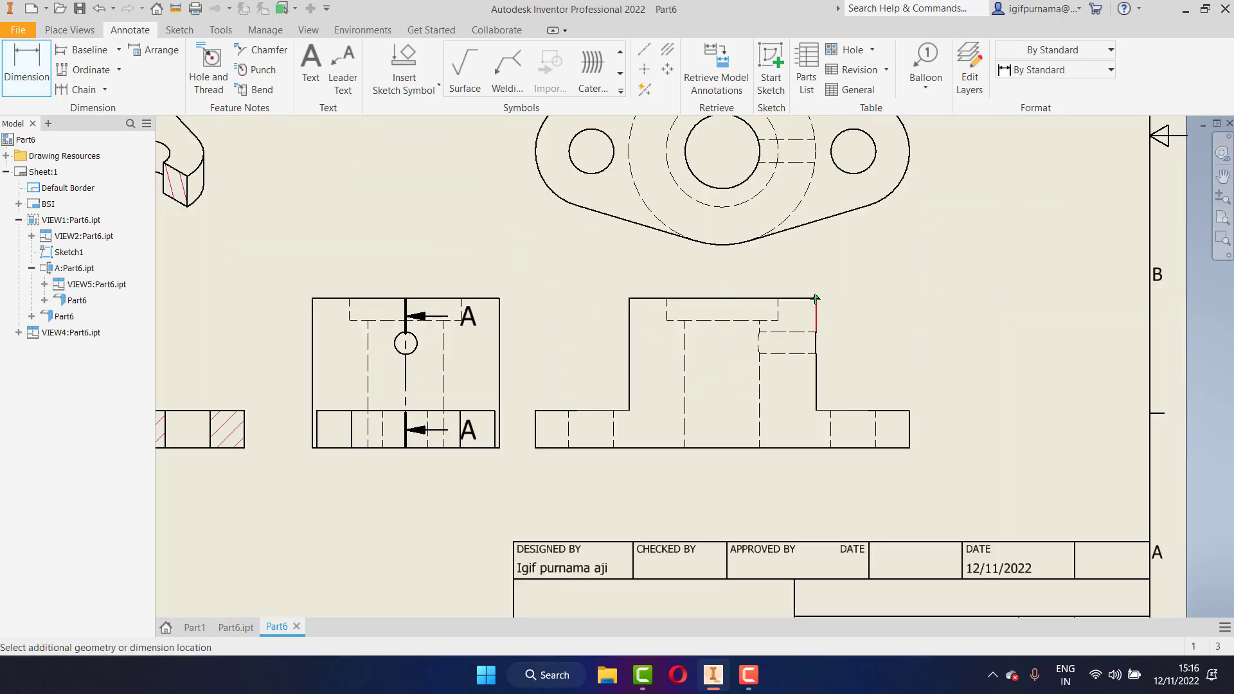
left_click(830, 448)
left_click(923, 434)
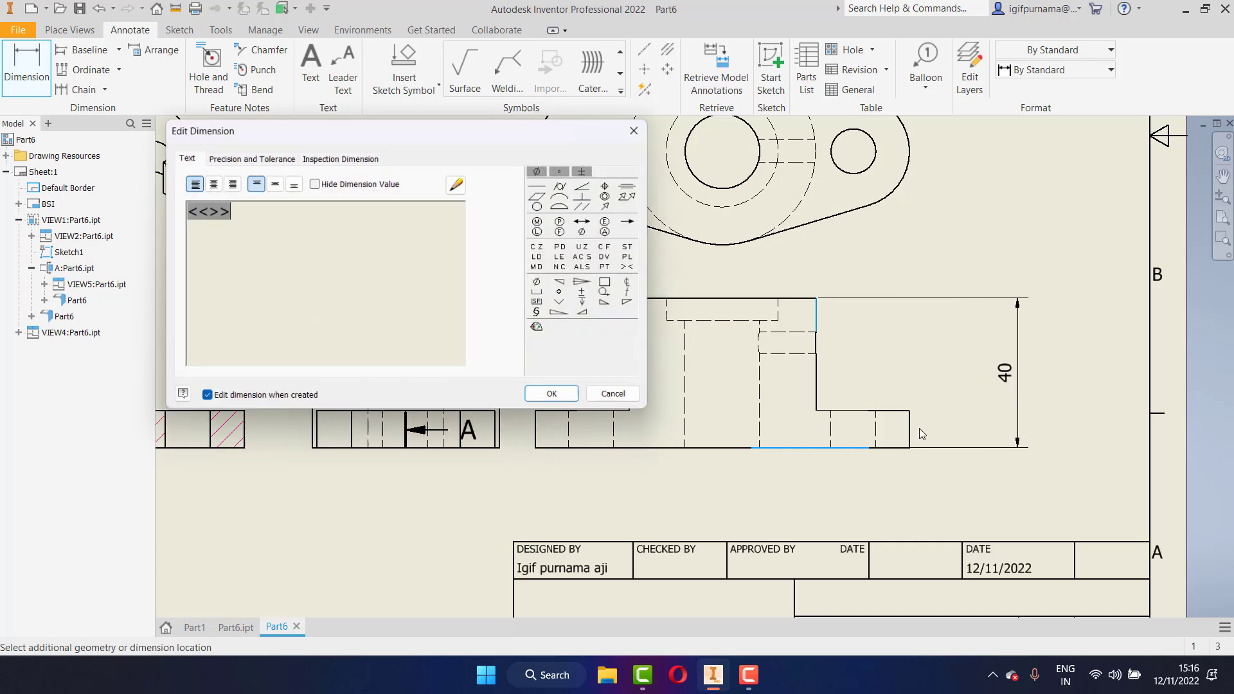
left_click(558, 397)
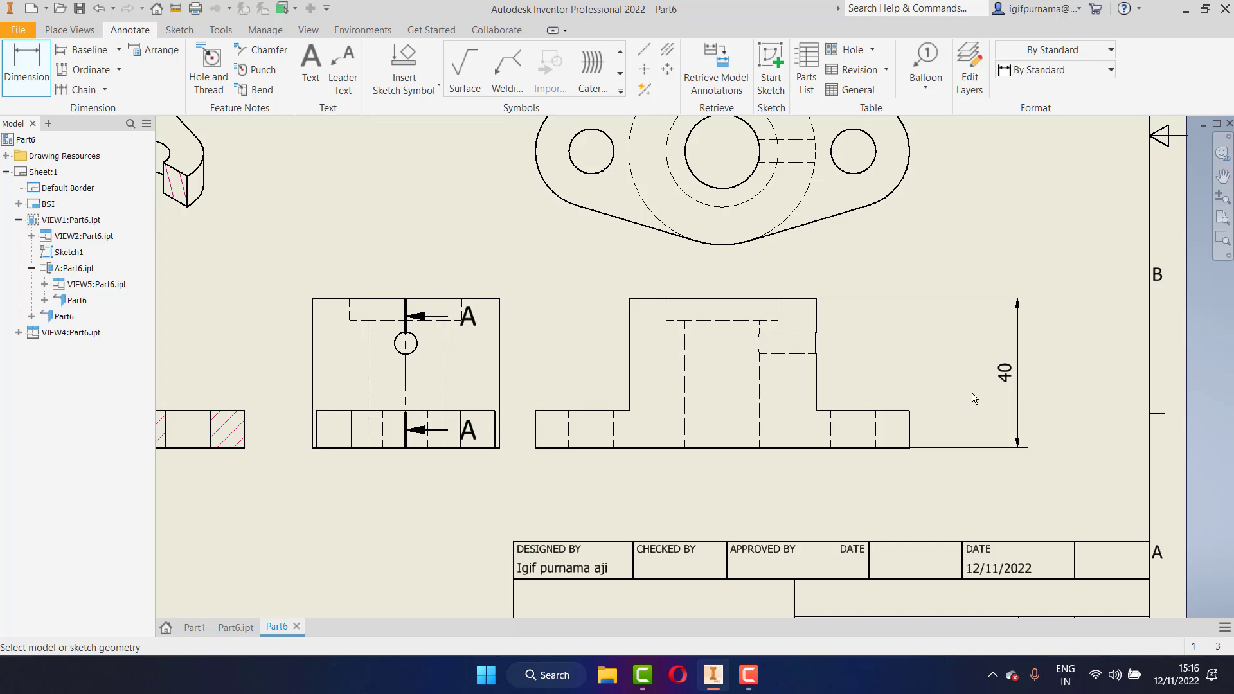
Add the overall width dimension 100 below the front view
left_click(27, 71)
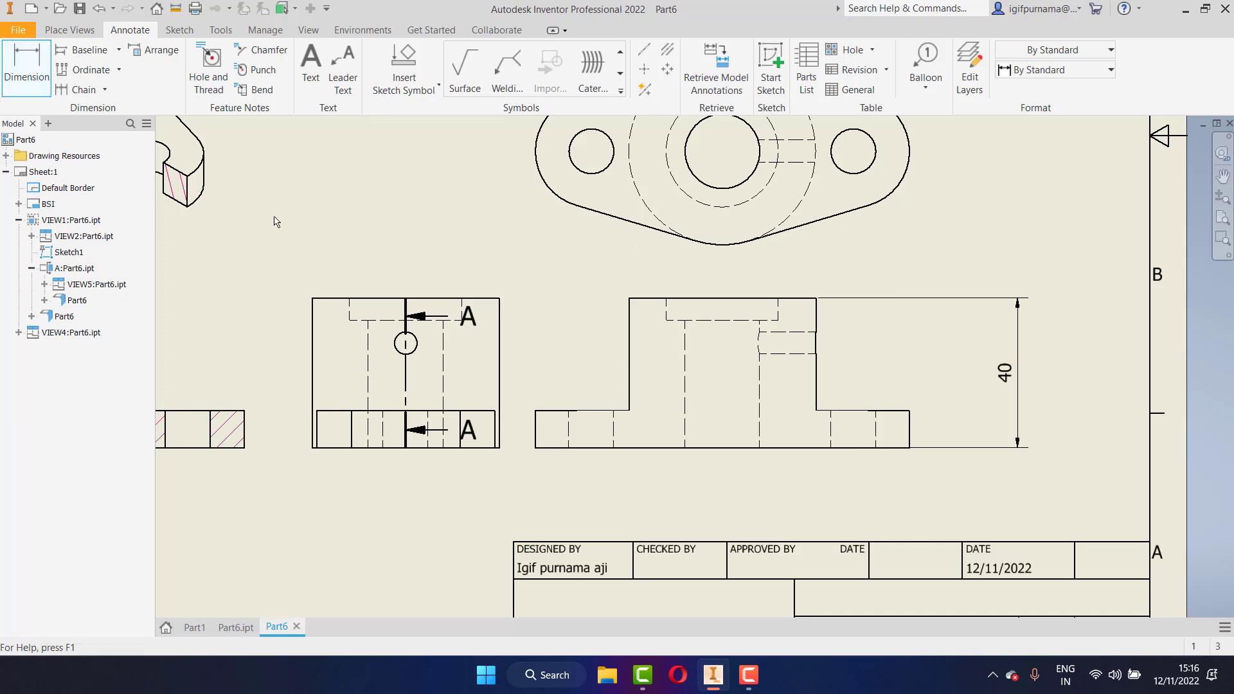
left_click(536, 448)
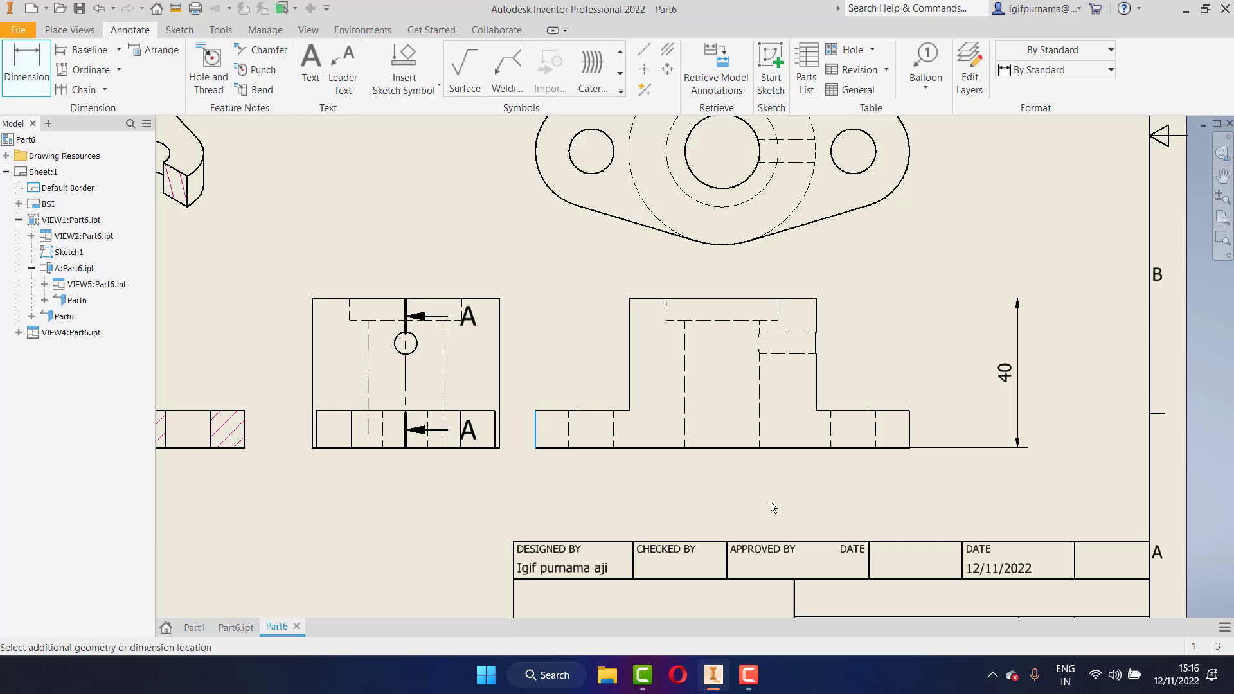
left_click(911, 451)
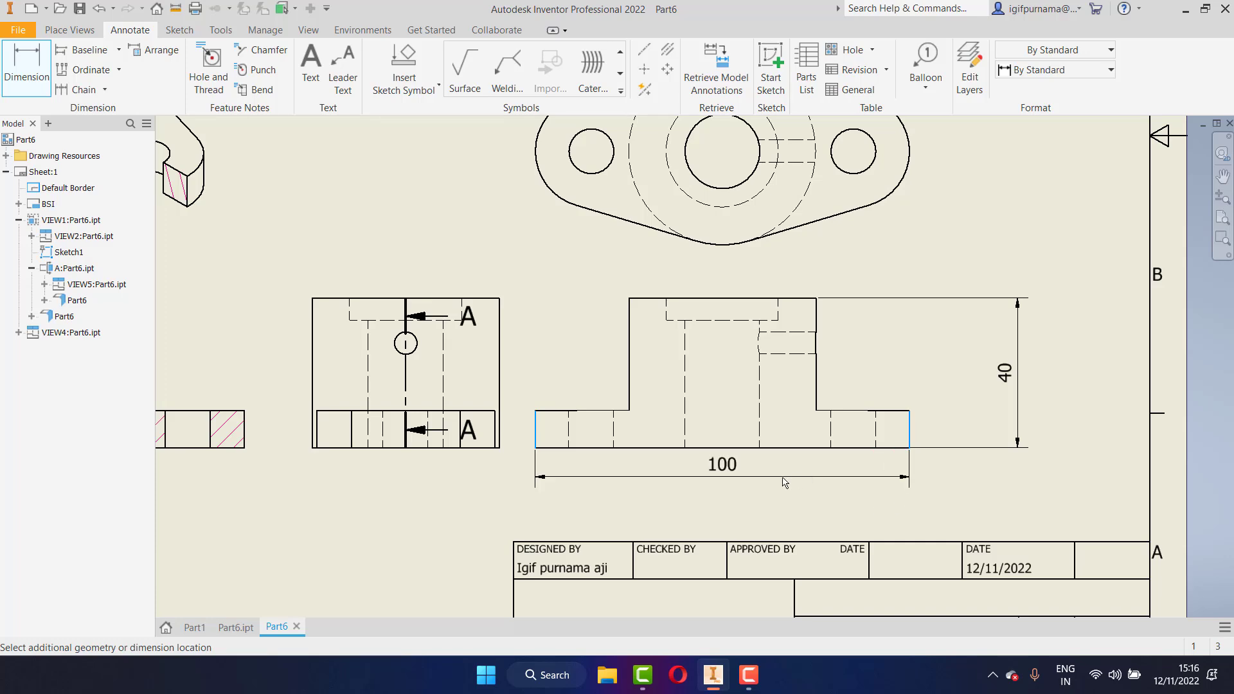
left_click(754, 506)
left_click(552, 395)
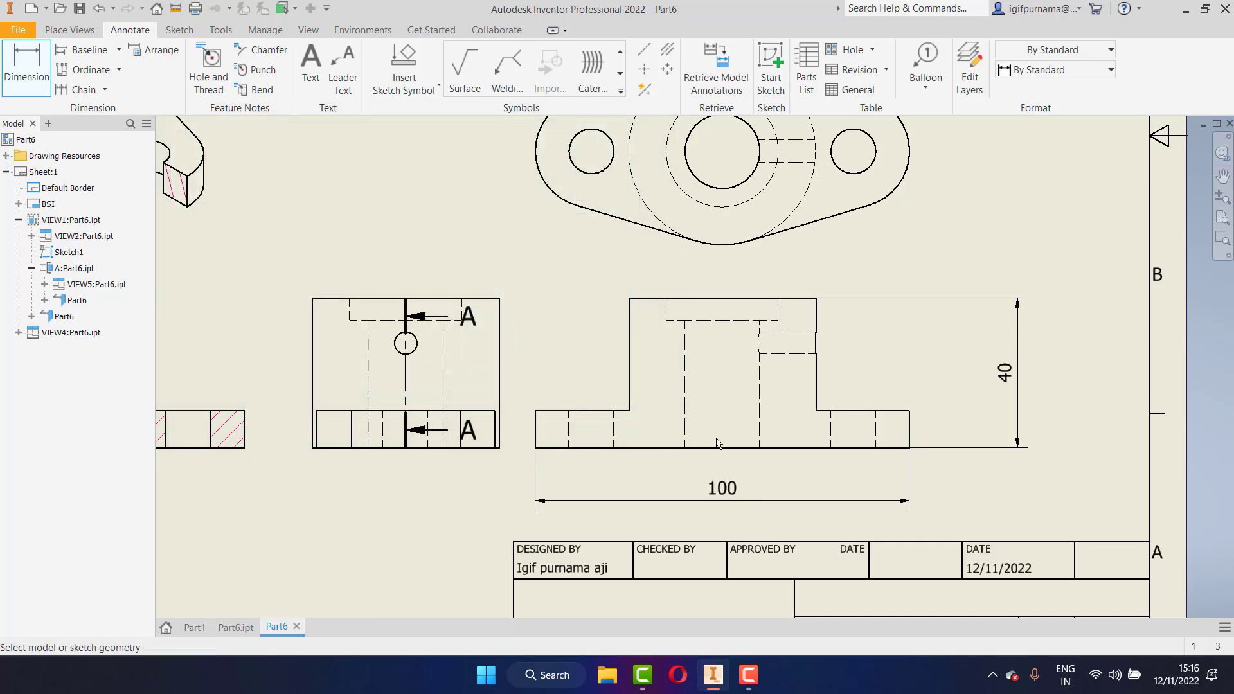
scroll(719, 387, "down", 3)
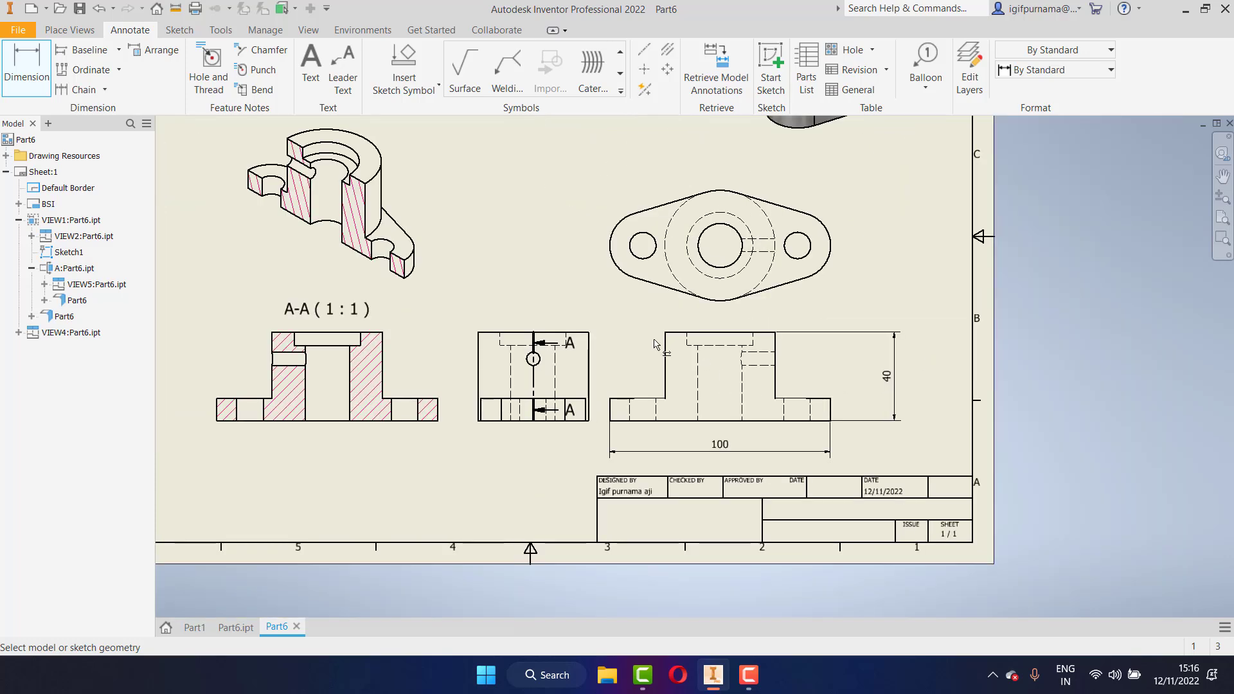
scroll(690, 360, "up", 3)
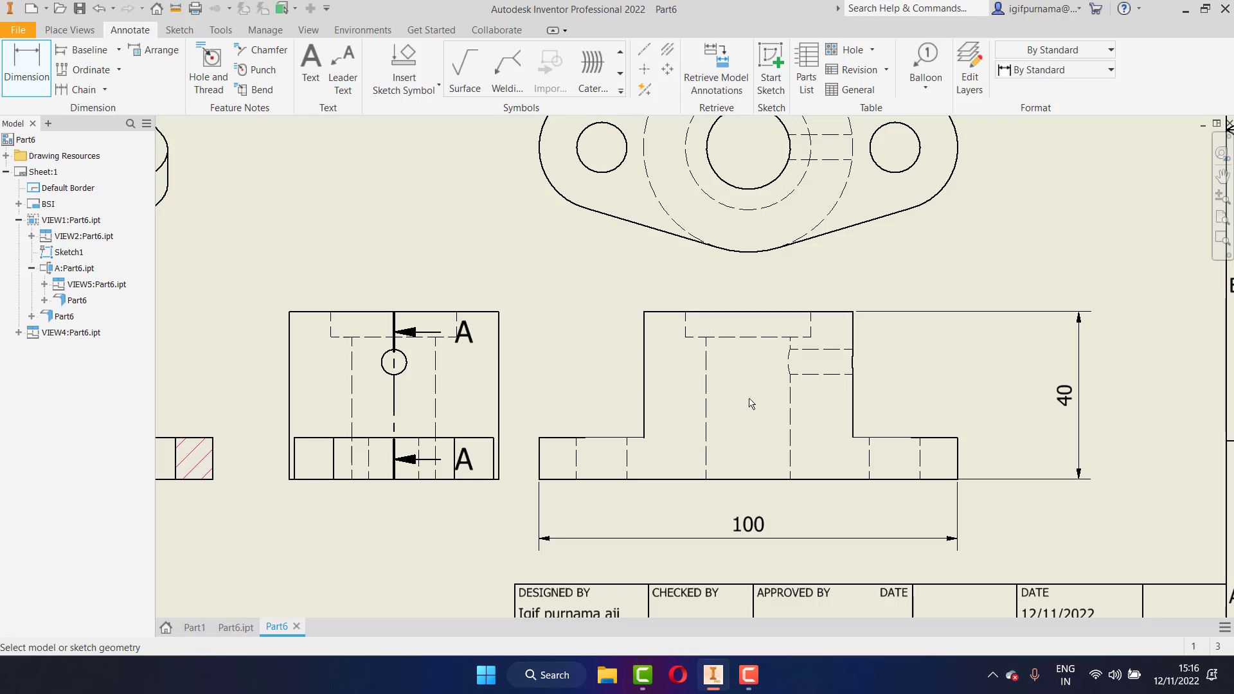
scroll(749, 403, "down", 3)
scroll(749, 404, "up", 3)
scroll(749, 403, "up", 3)
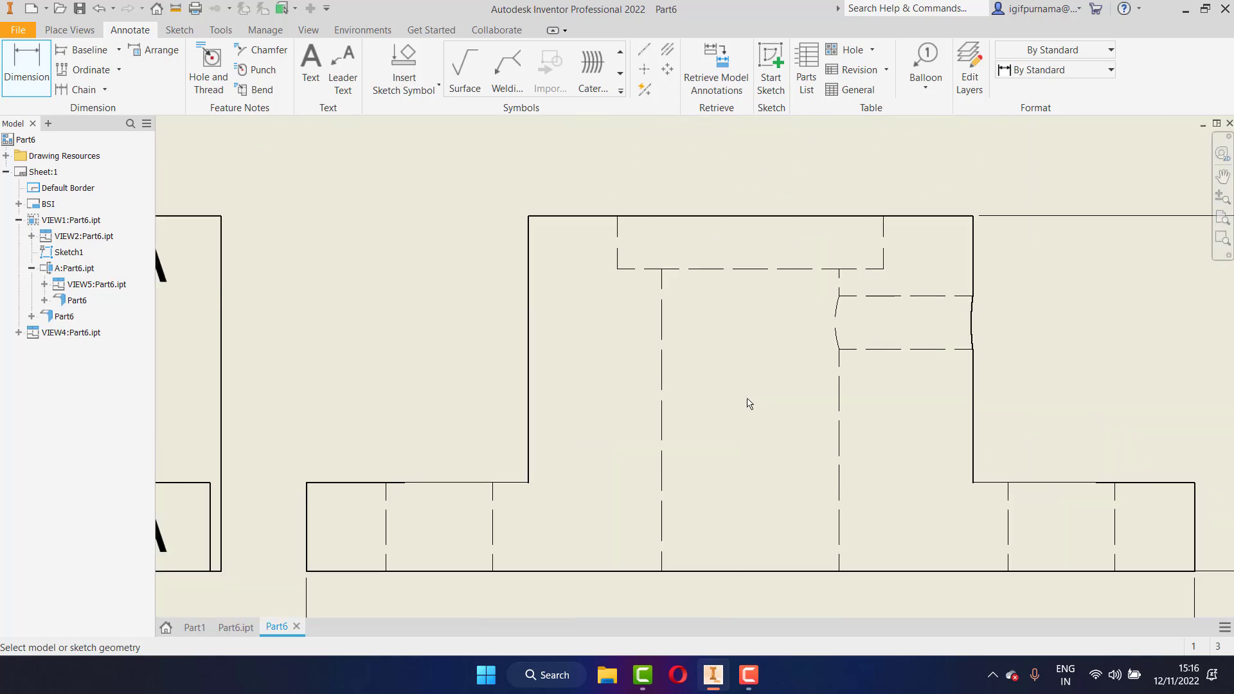
scroll(750, 403, "up", 1)
scroll(749, 403, "down", 7)
scroll(326, 375, "up", 6)
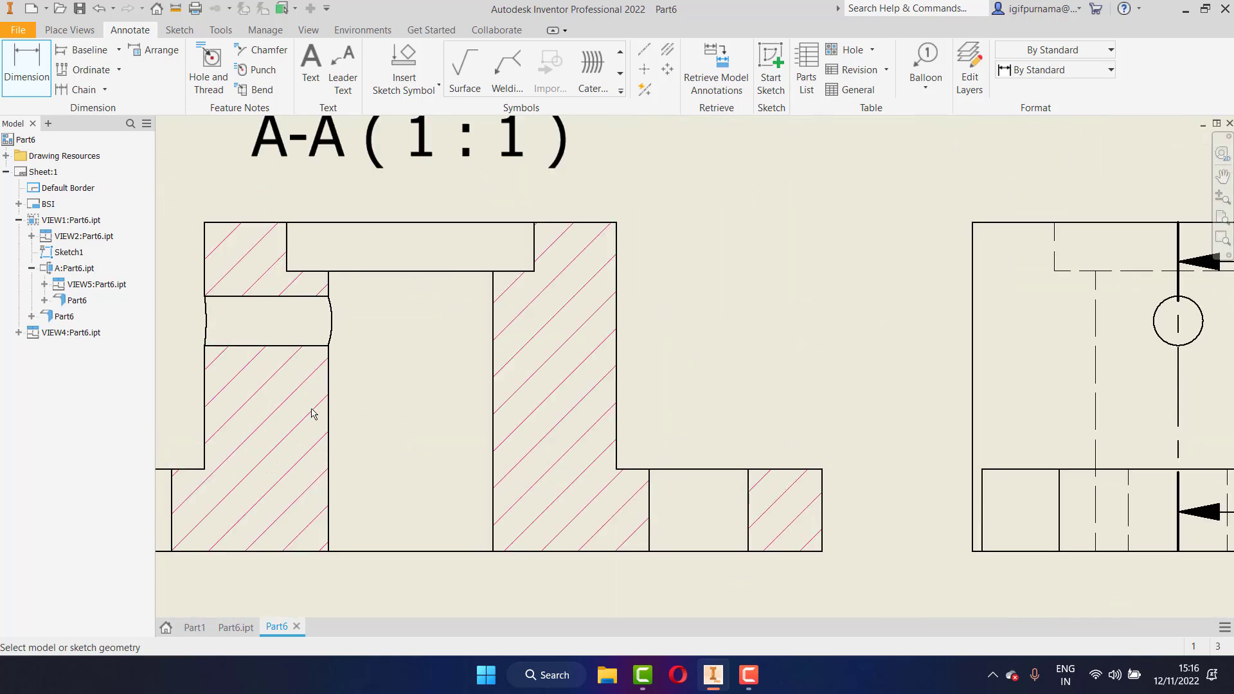
scroll(318, 392, "down", 5)
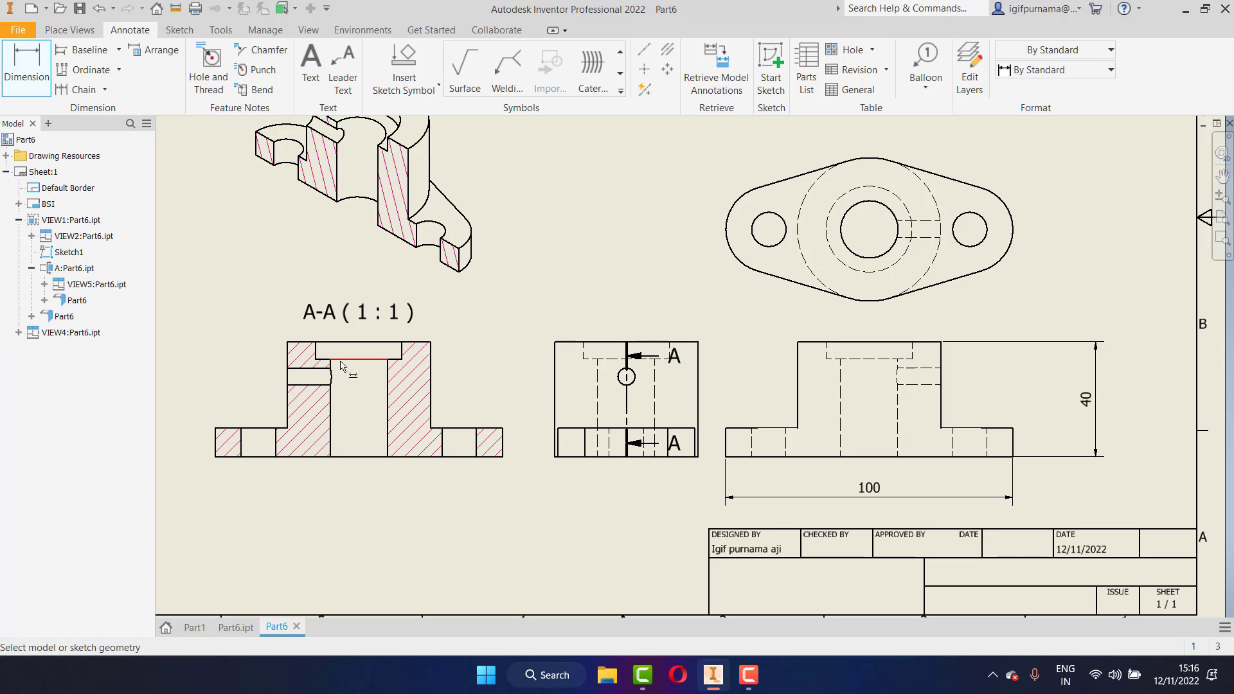
Dimension the counterbore depth as 6 on the right-hand view
scroll(939, 349, "up", 3)
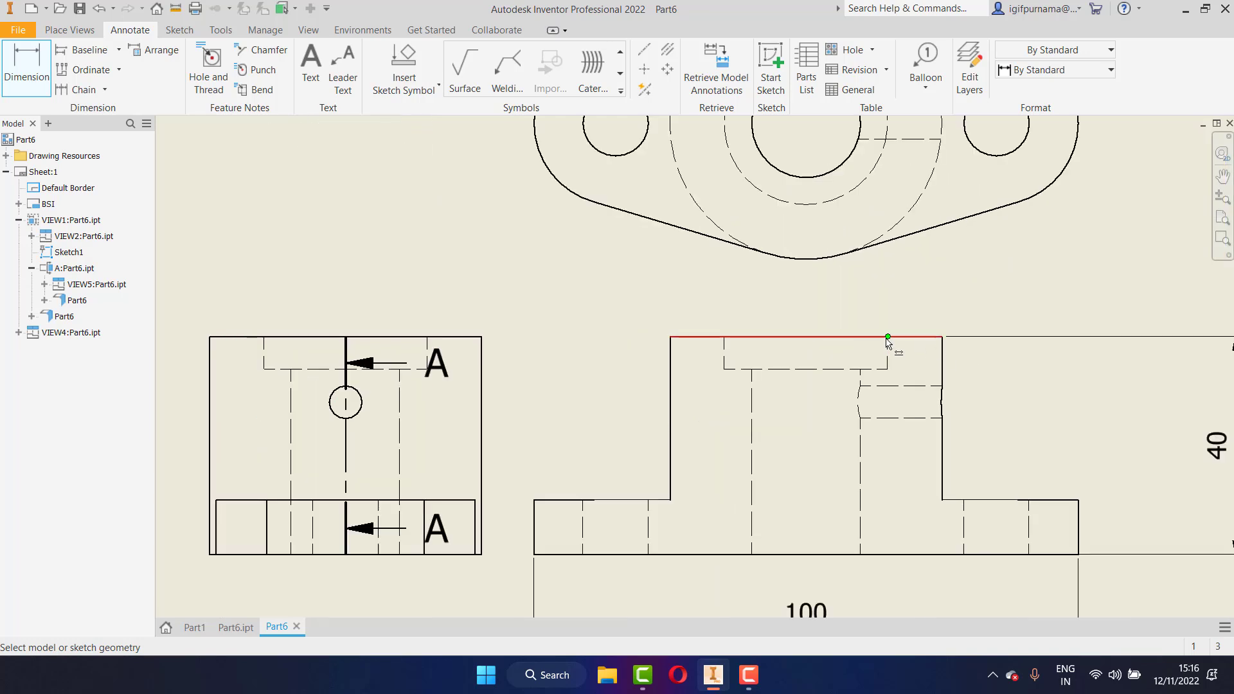
left_click(887, 345)
left_click(888, 365)
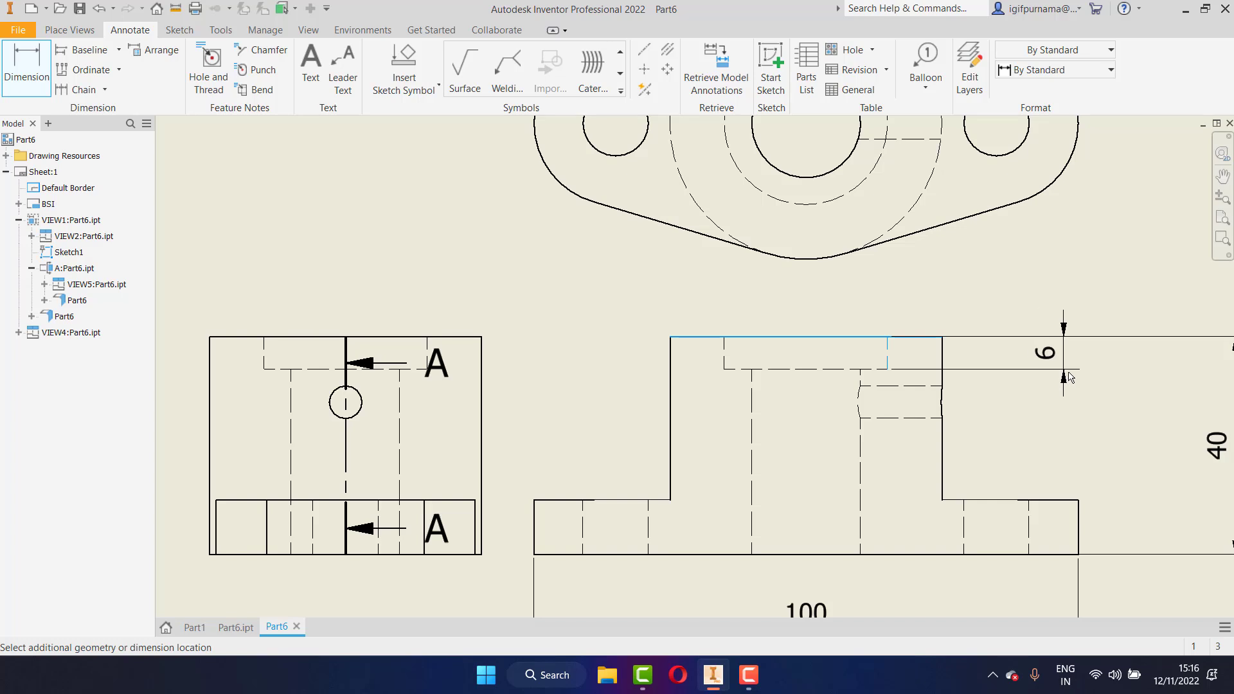
left_click(862, 392)
left_click(569, 401)
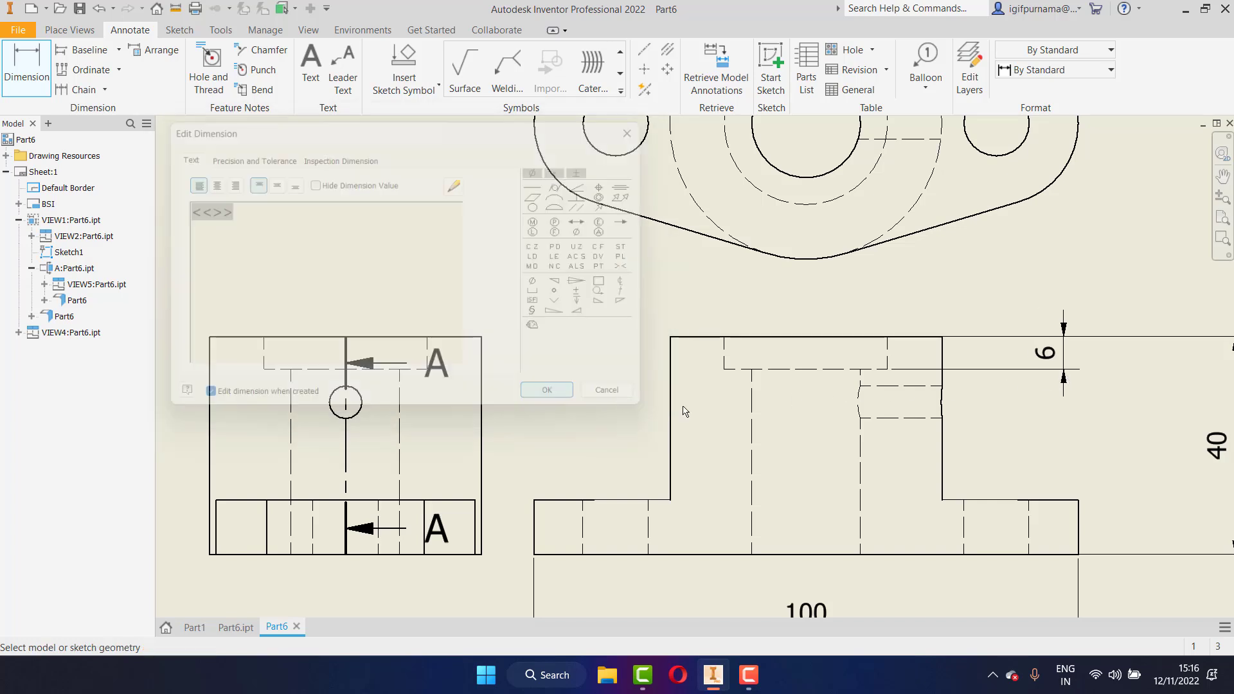
Add the 5,98 side hole dimension beside the 6 dimension, without a diameter symbol
left_click(941, 417)
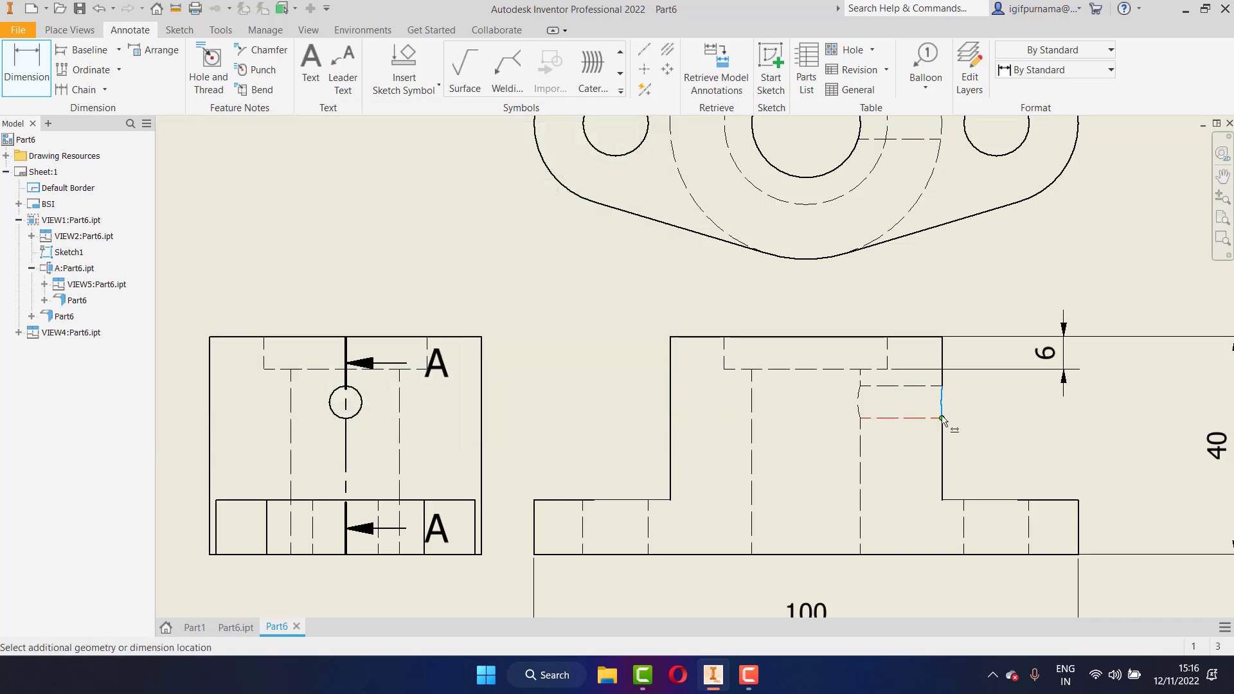
left_click(999, 422)
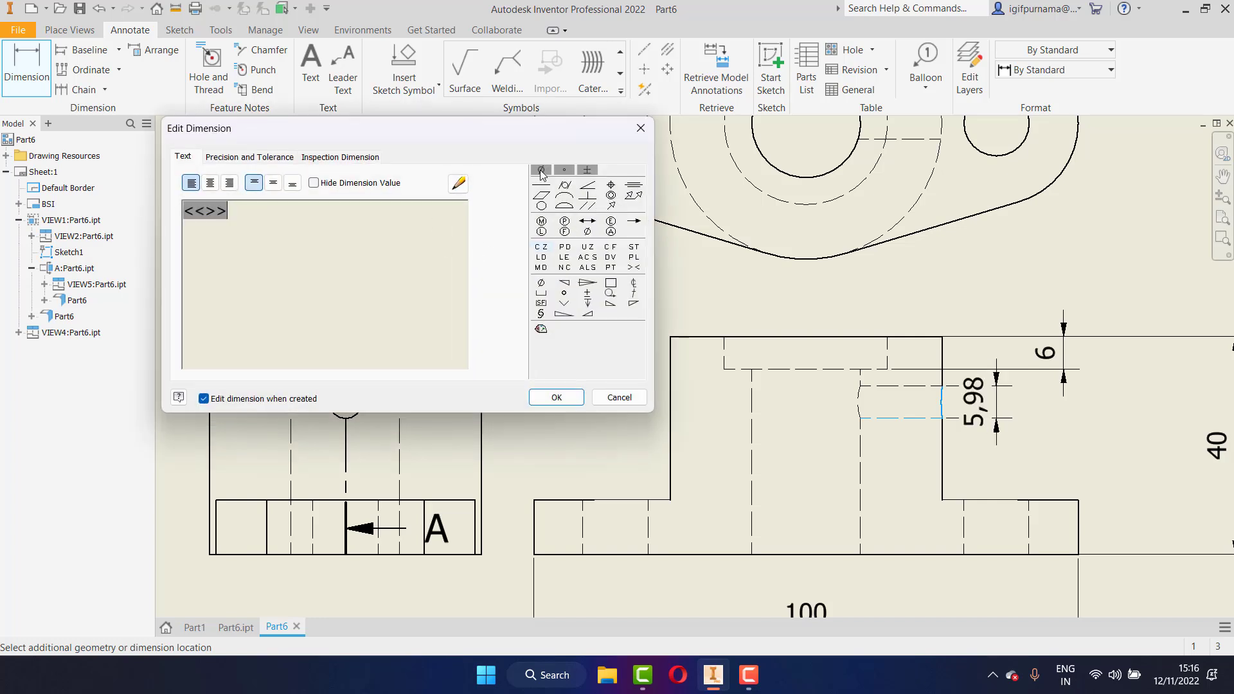
left_click(542, 171)
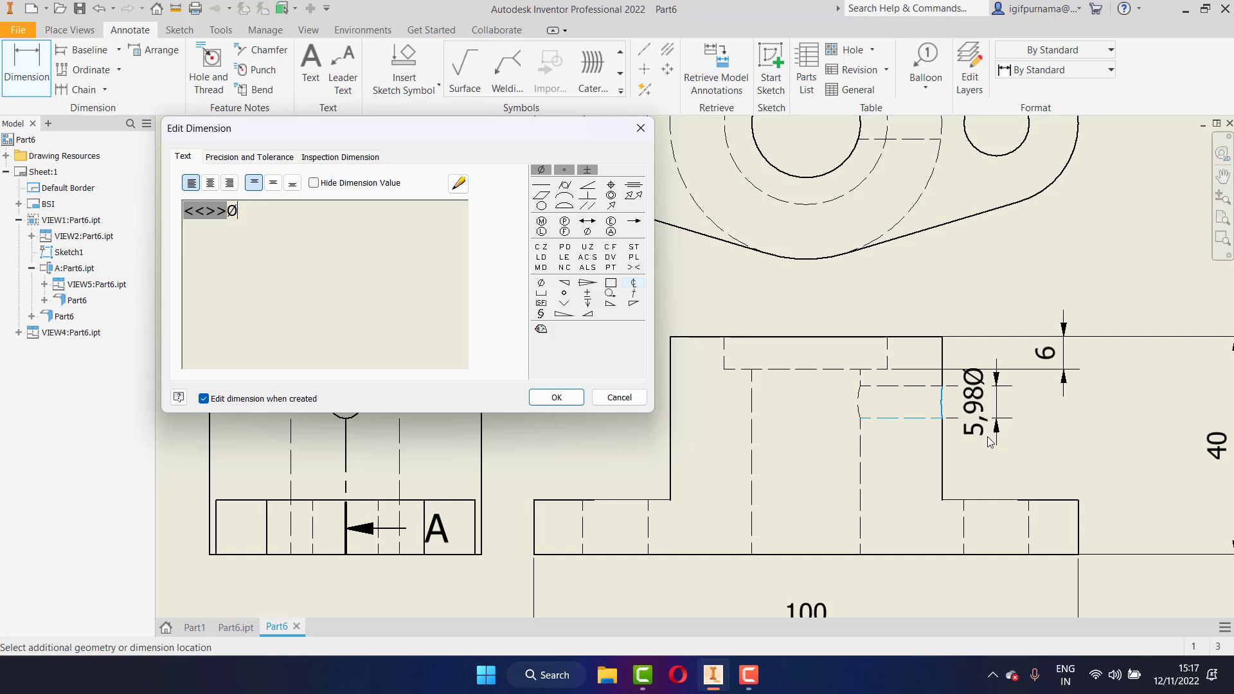
left_click(619, 399)
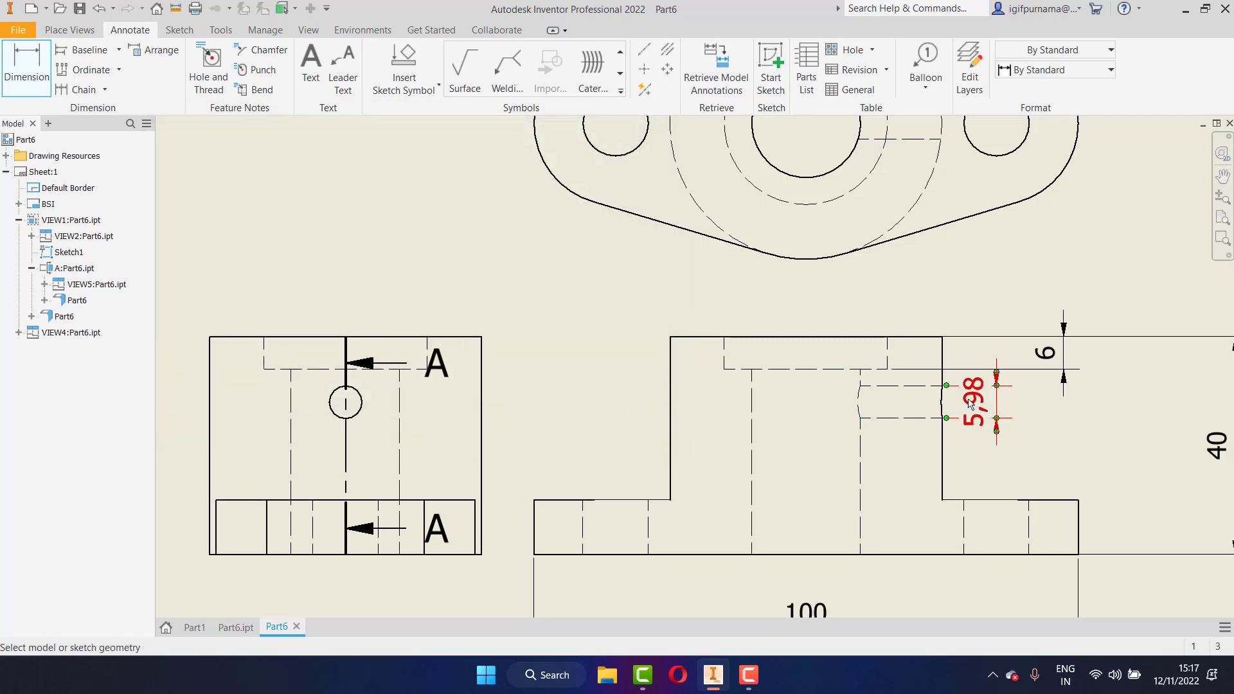
scroll(866, 403, "down", 3)
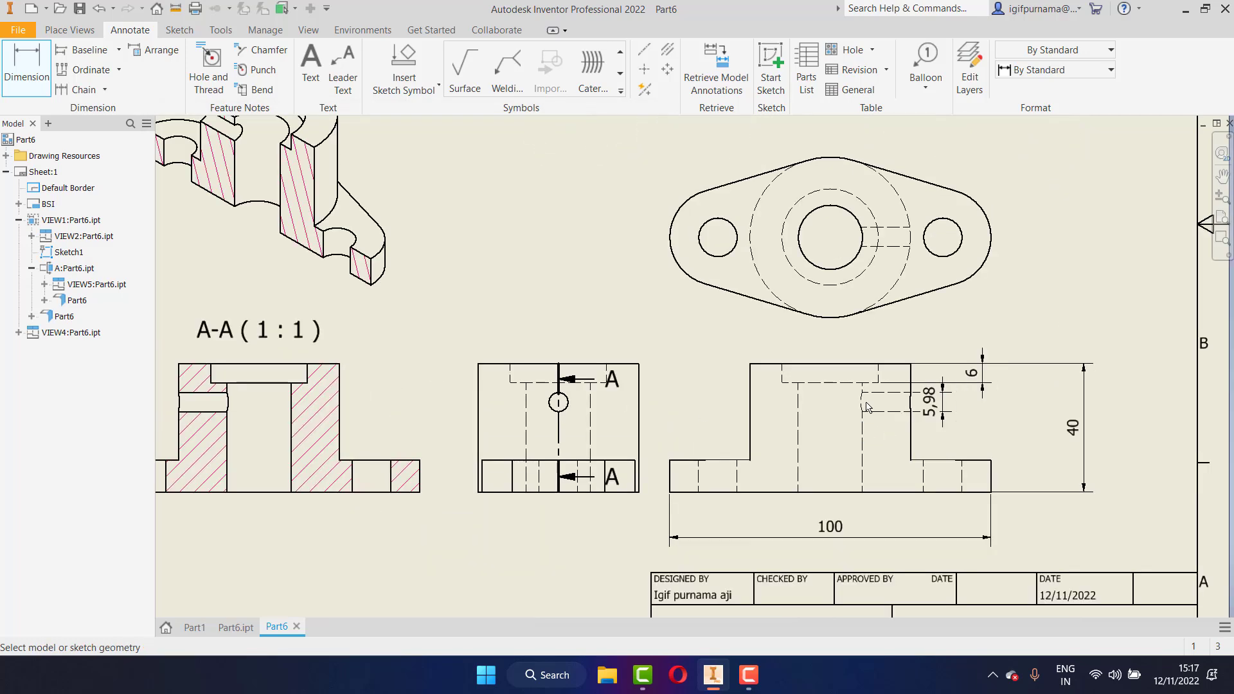
scroll(970, 450, "up", 2)
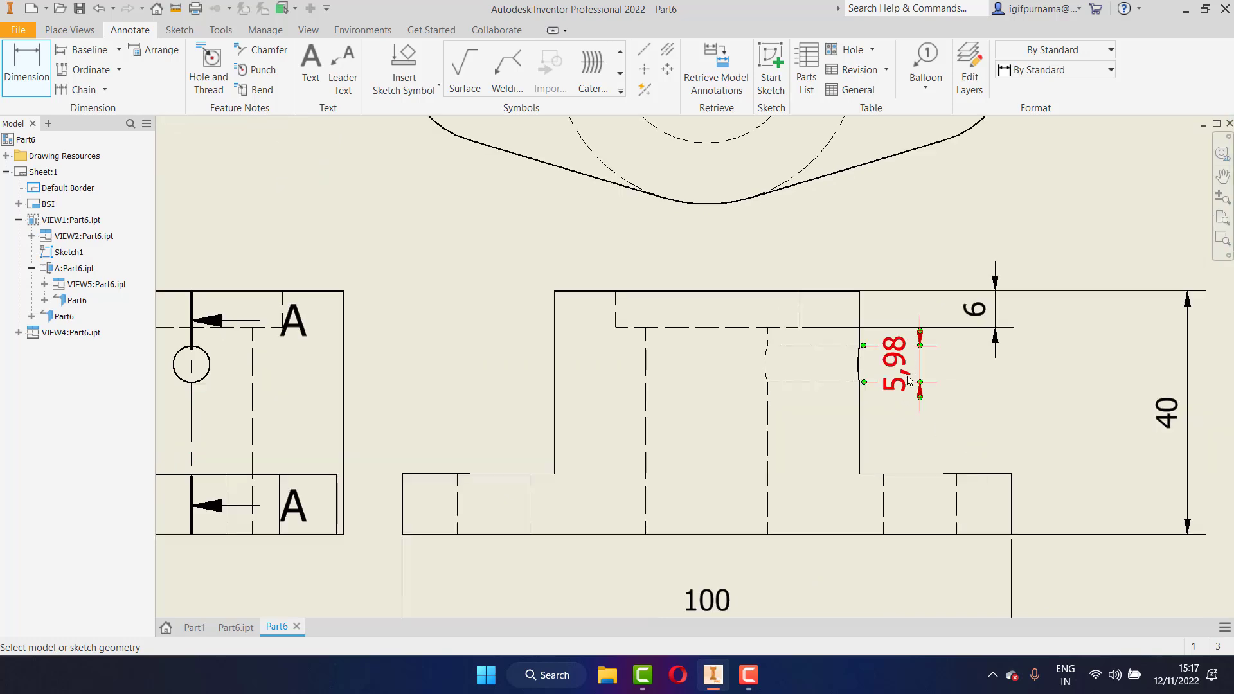
scroll(905, 389, "down", 2)
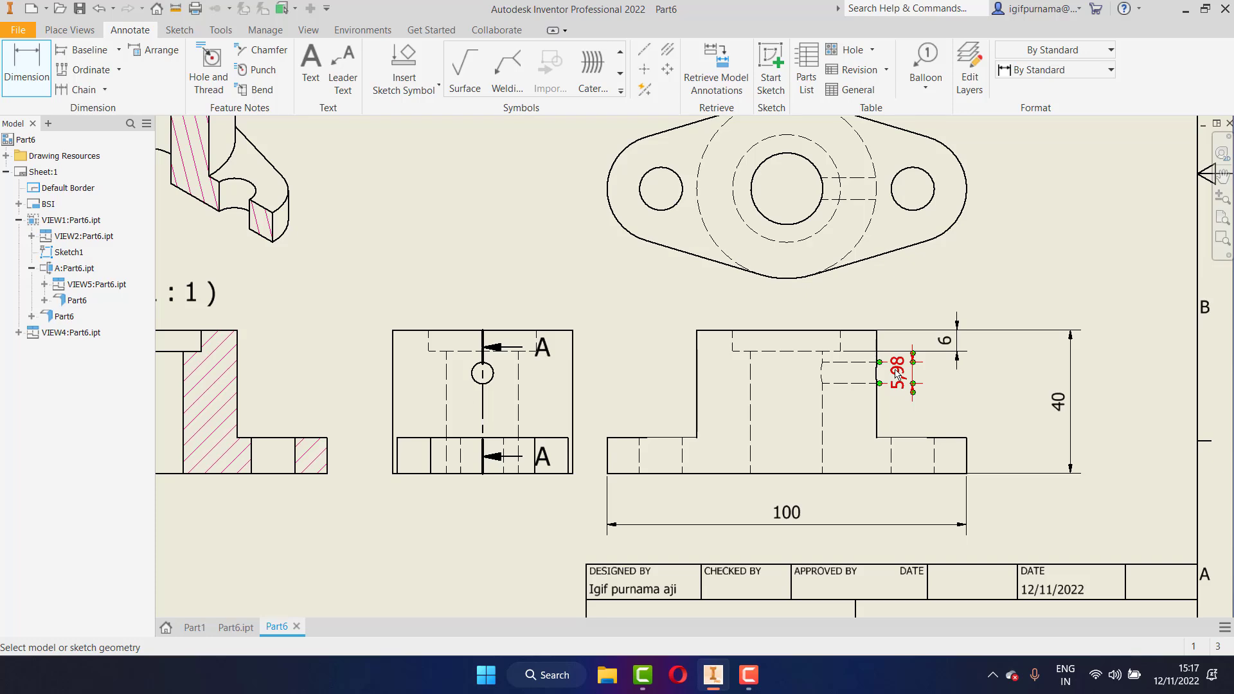
scroll(896, 375, "up", 3)
scroll(896, 379, "down", 2)
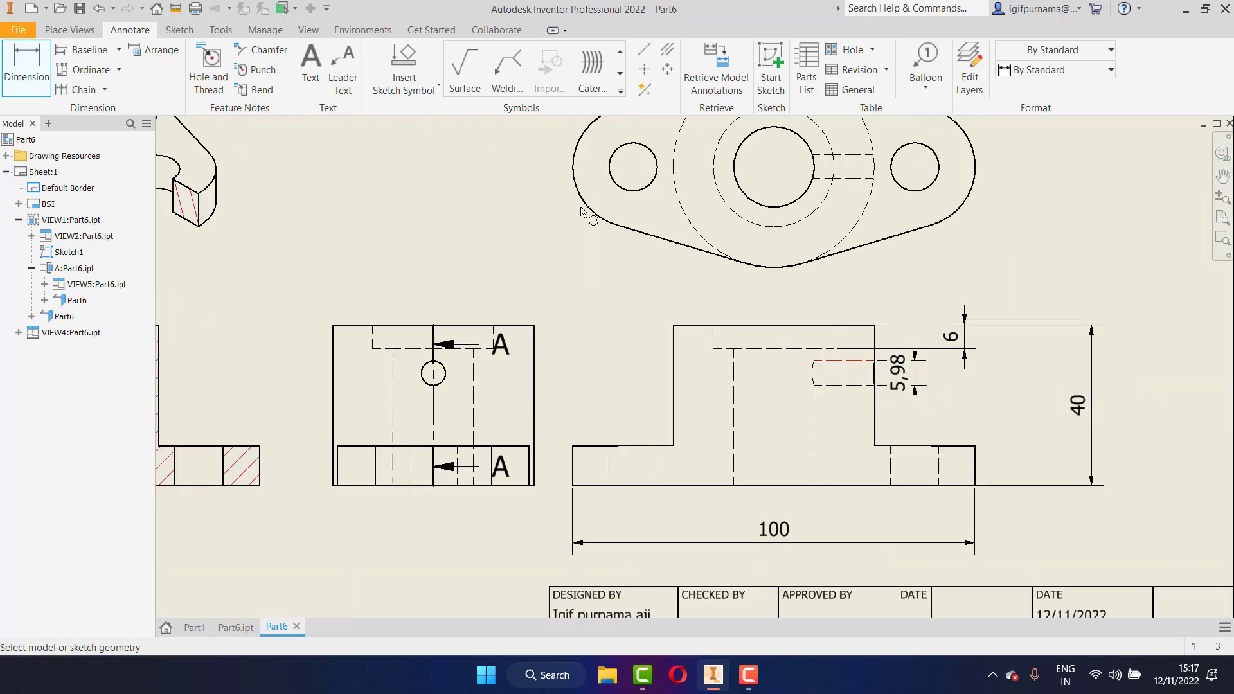
Open the Default - Method 2 (BSI) dimension style in the Styles Editor
left_click(279, 32)
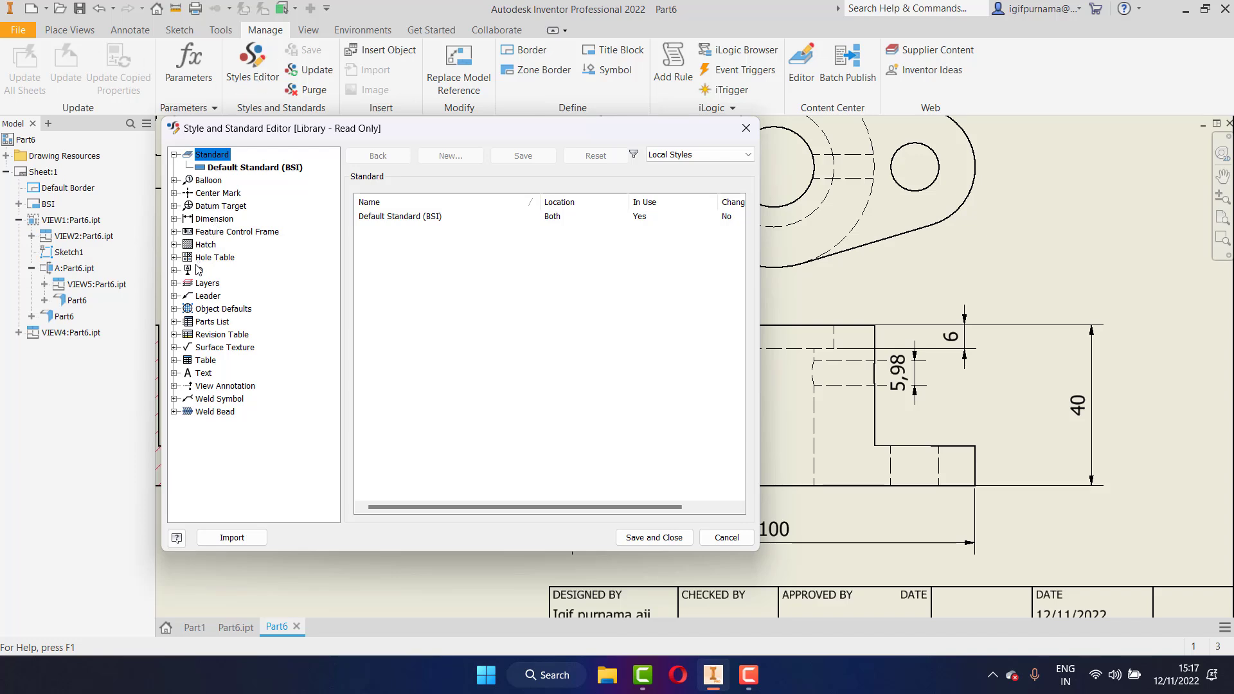
left_click(173, 219)
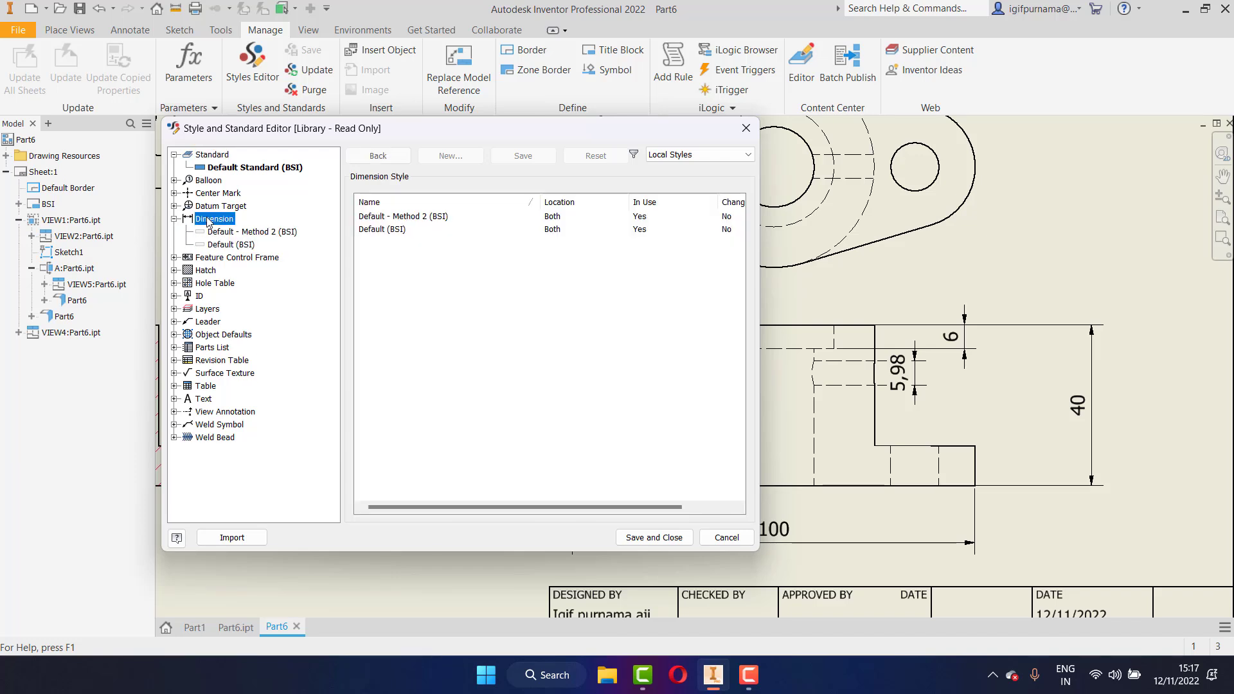
left_click(241, 232)
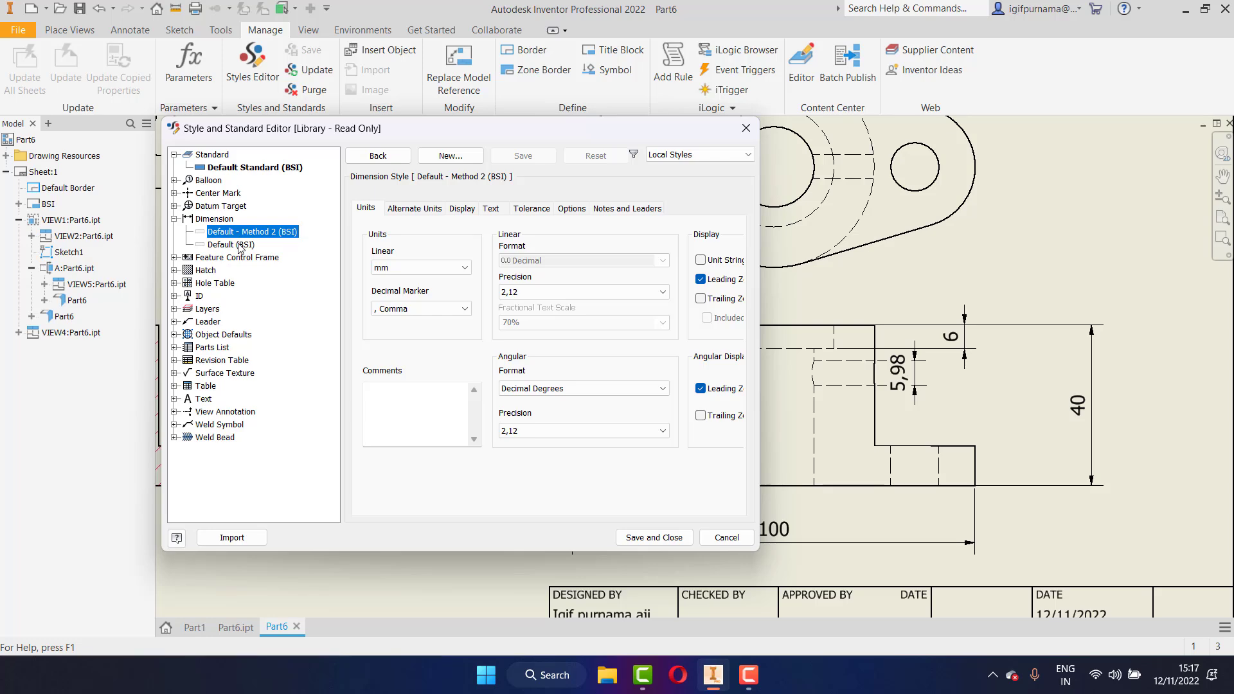
left_click(232, 244, "shift")
left_click(232, 240)
left_click(226, 239)
Set linear and angular precision to whole numbers (0)
left_click(538, 293)
left_click(538, 310)
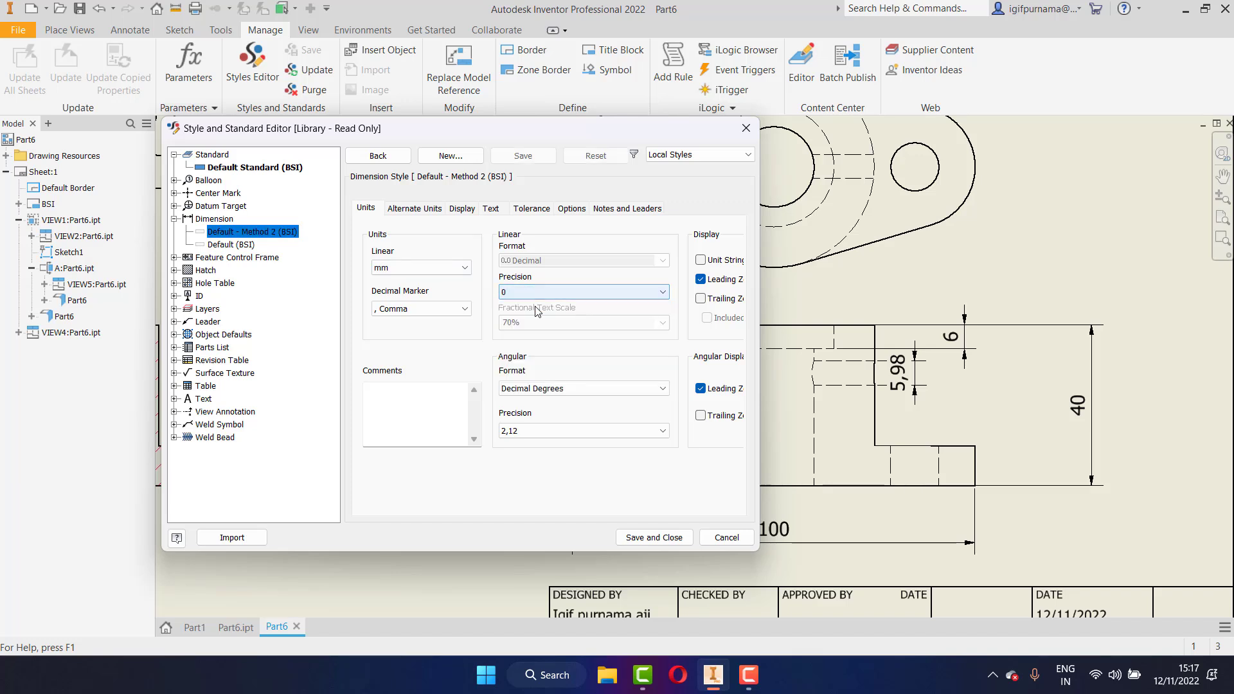
left_click(531, 431)
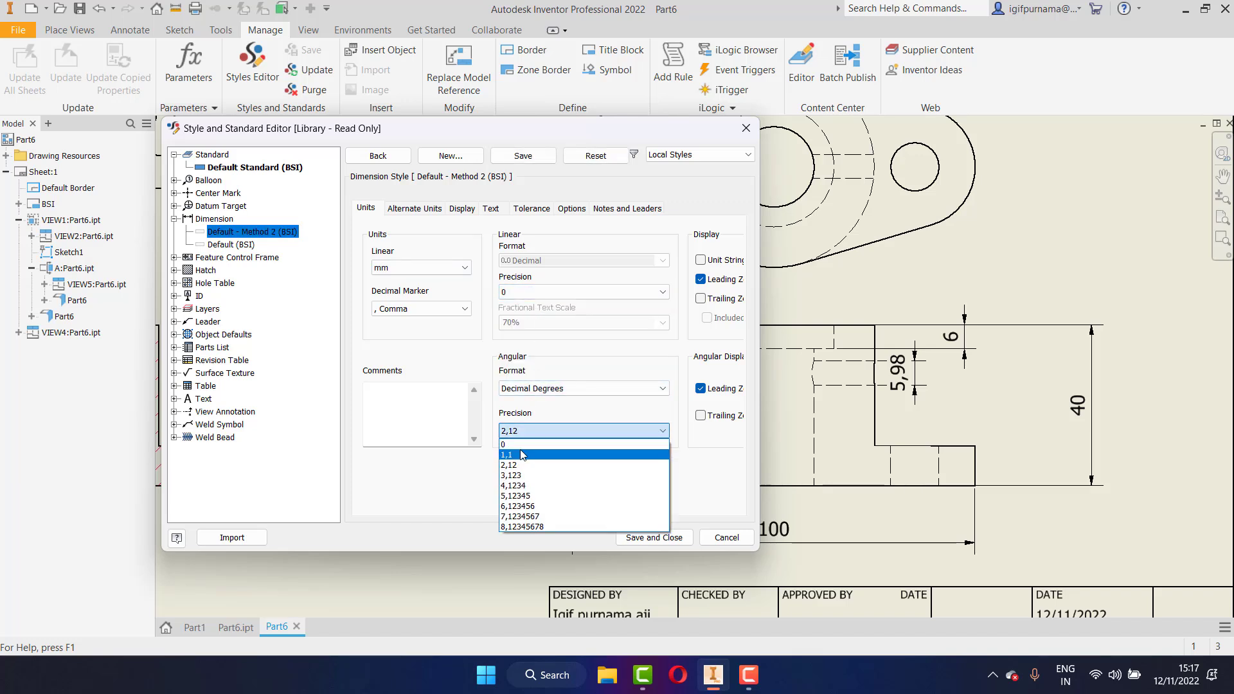
left_click(522, 454)
left_click(518, 430)
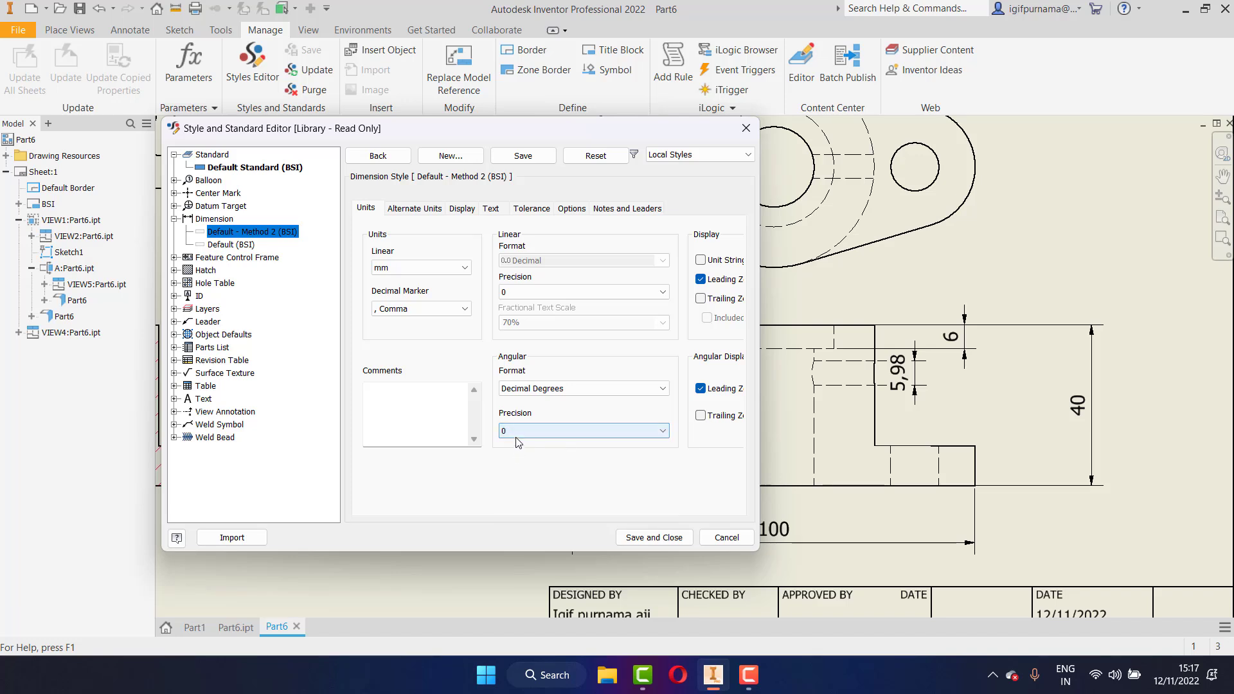
Set alternate units to mm with precision 0, and tolerance precisions to 0
left_click(414, 208)
left_click(440, 286)
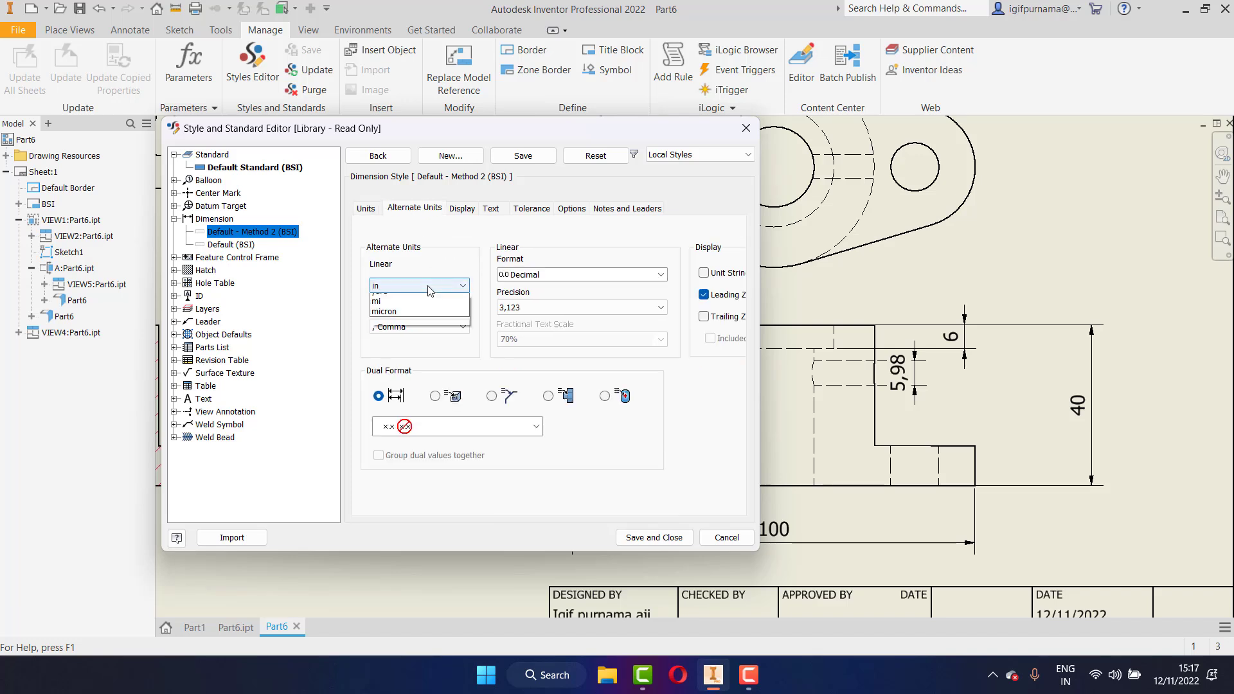
left_click(392, 299)
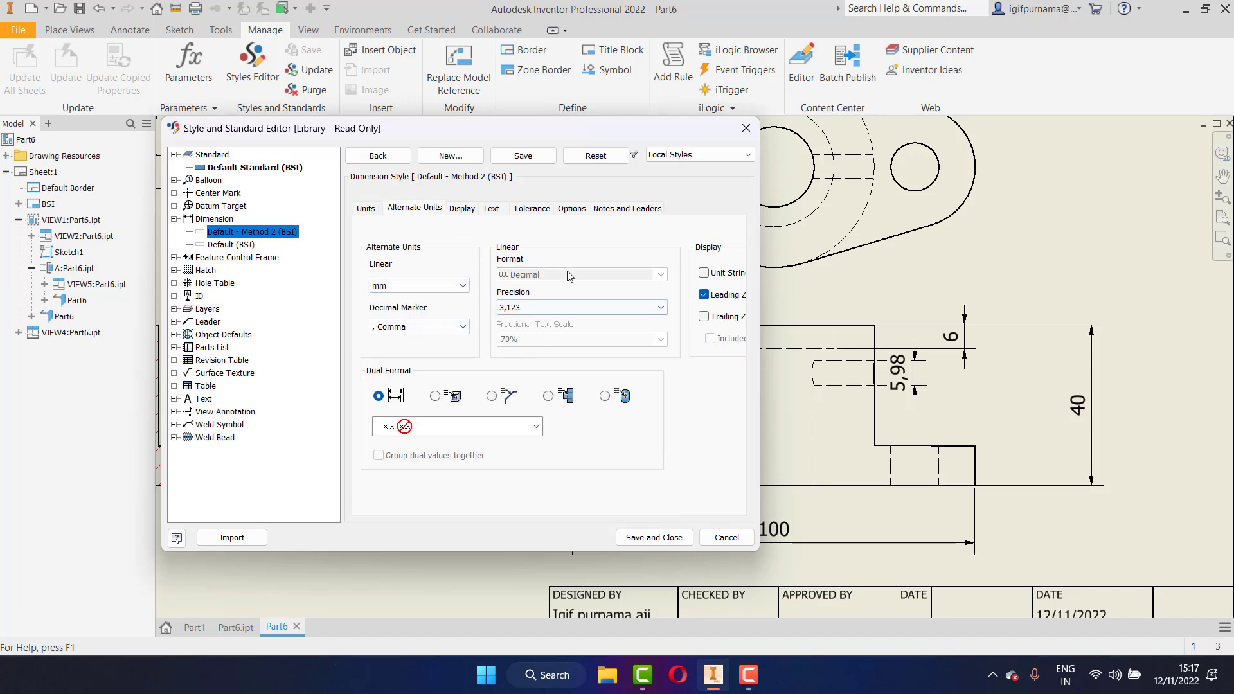
left_click(524, 311)
left_click(463, 210)
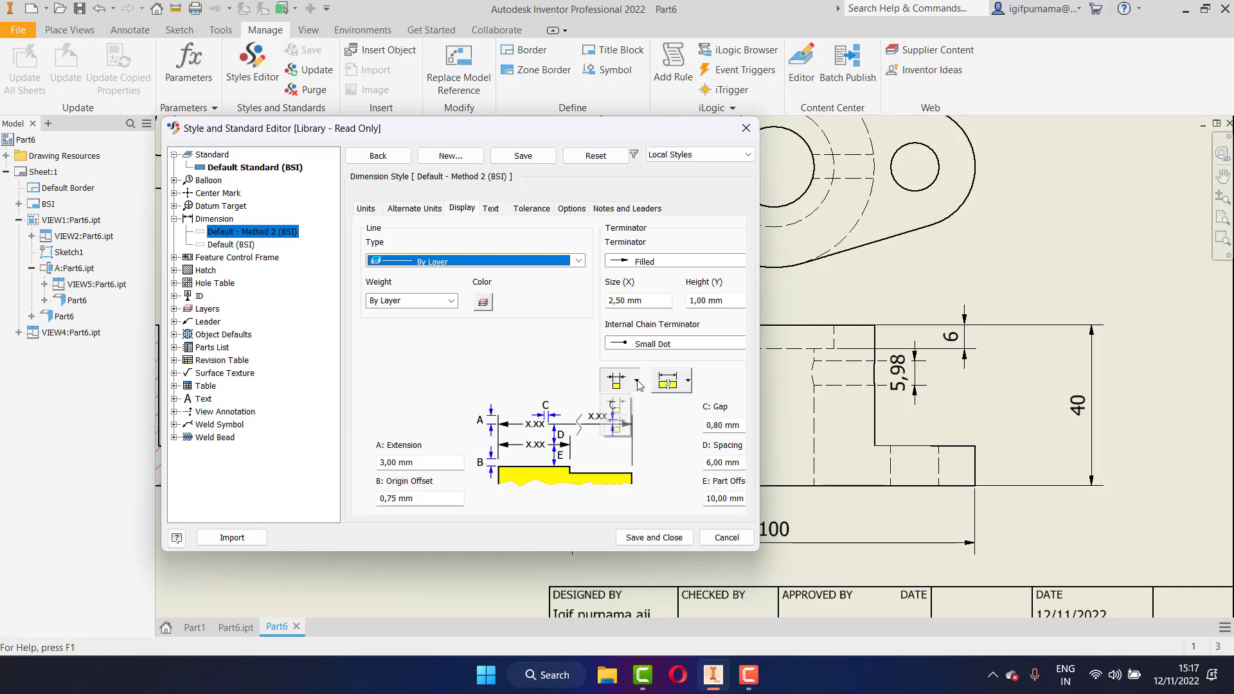
left_click(524, 211)
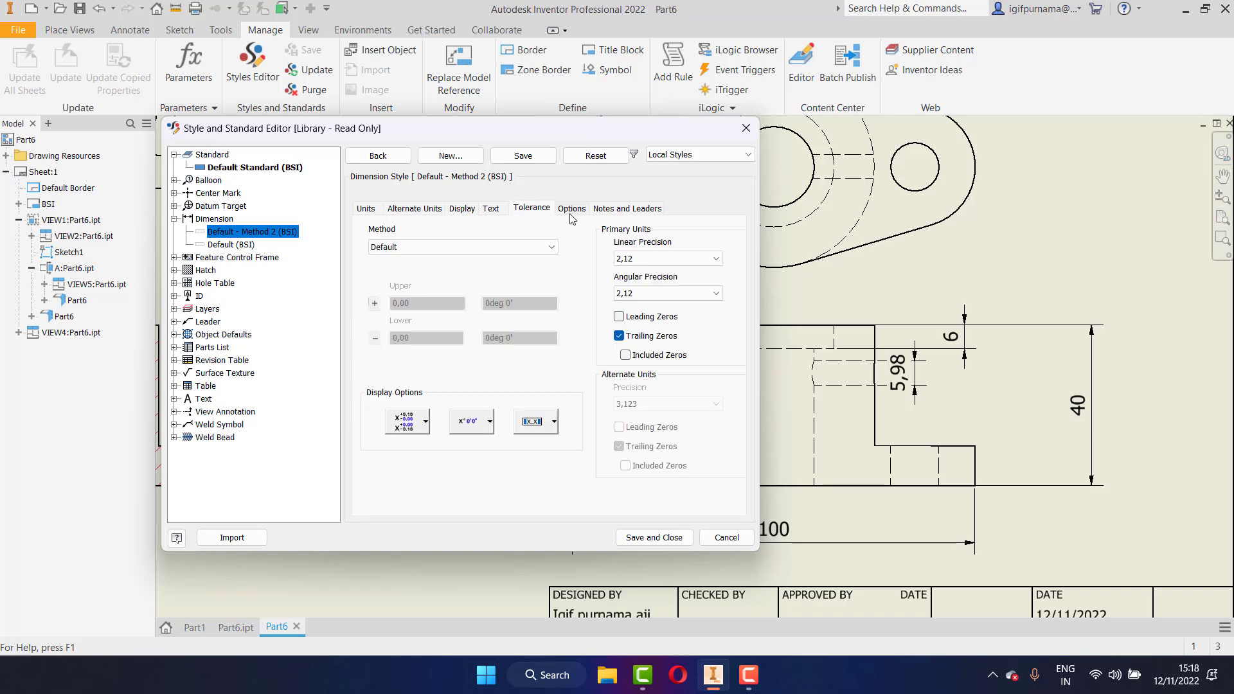
left_click(645, 260)
left_click(643, 273)
left_click(637, 308)
Make the dimension lines crimson
left_click(572, 209)
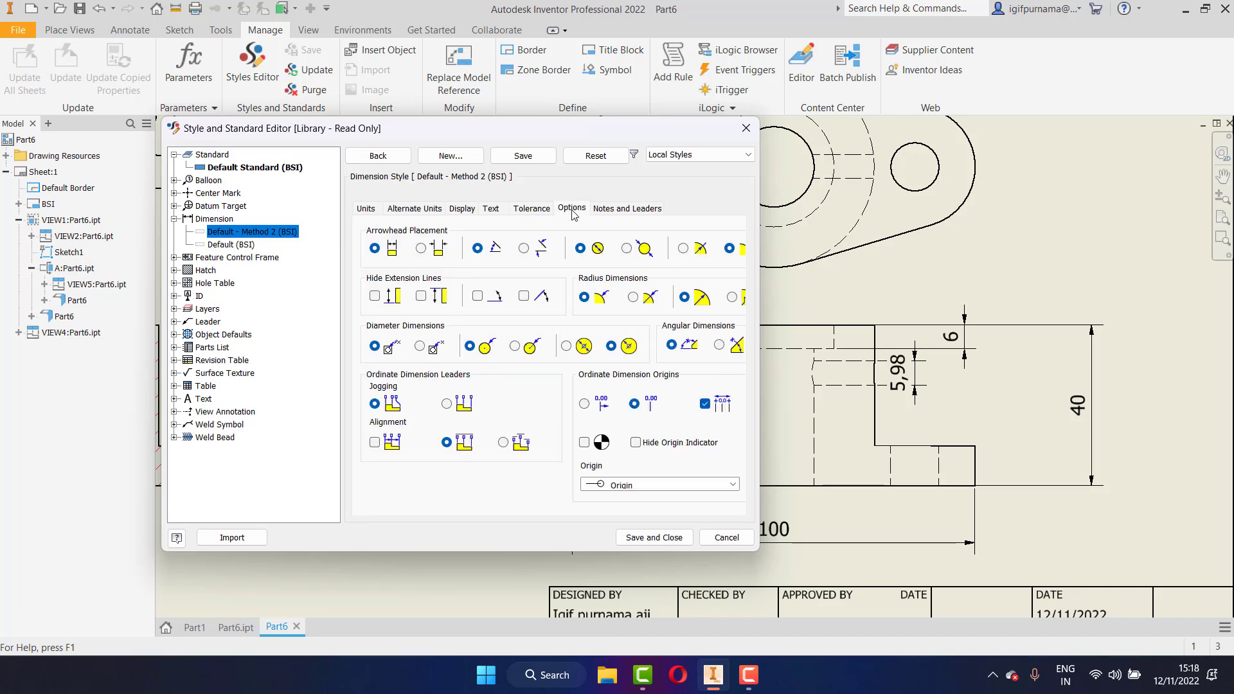
left_click(605, 212)
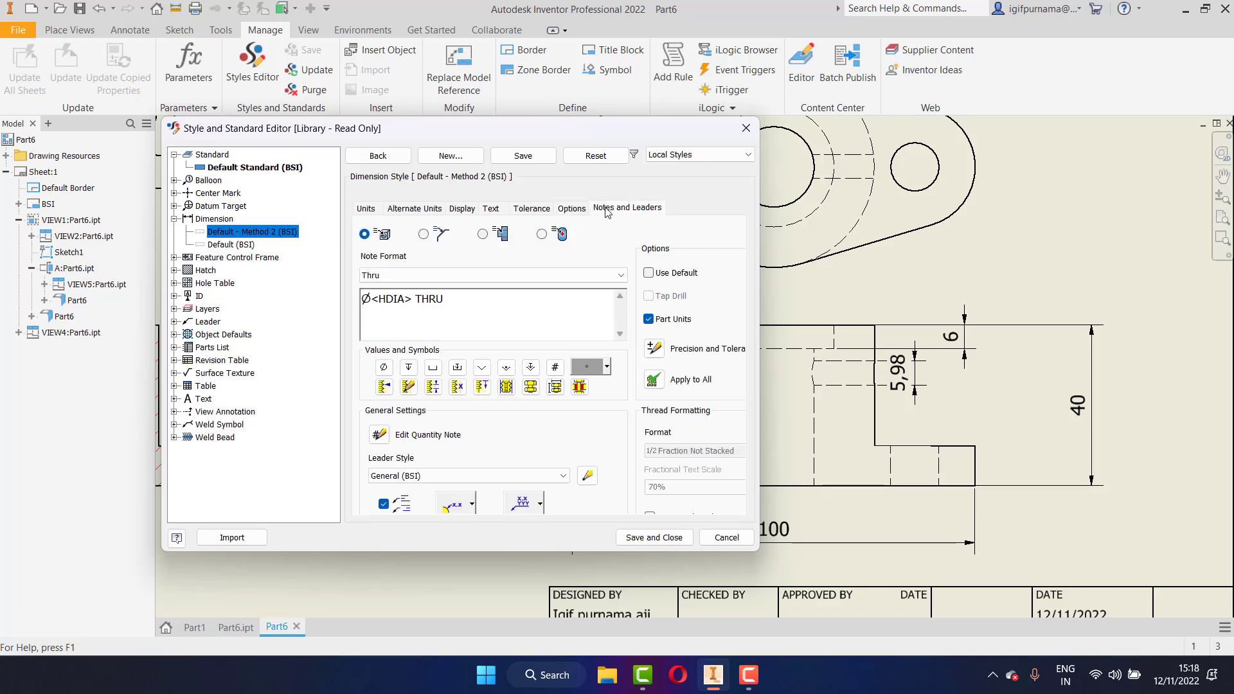
left_click(370, 209)
left_click(414, 209)
left_click(457, 210)
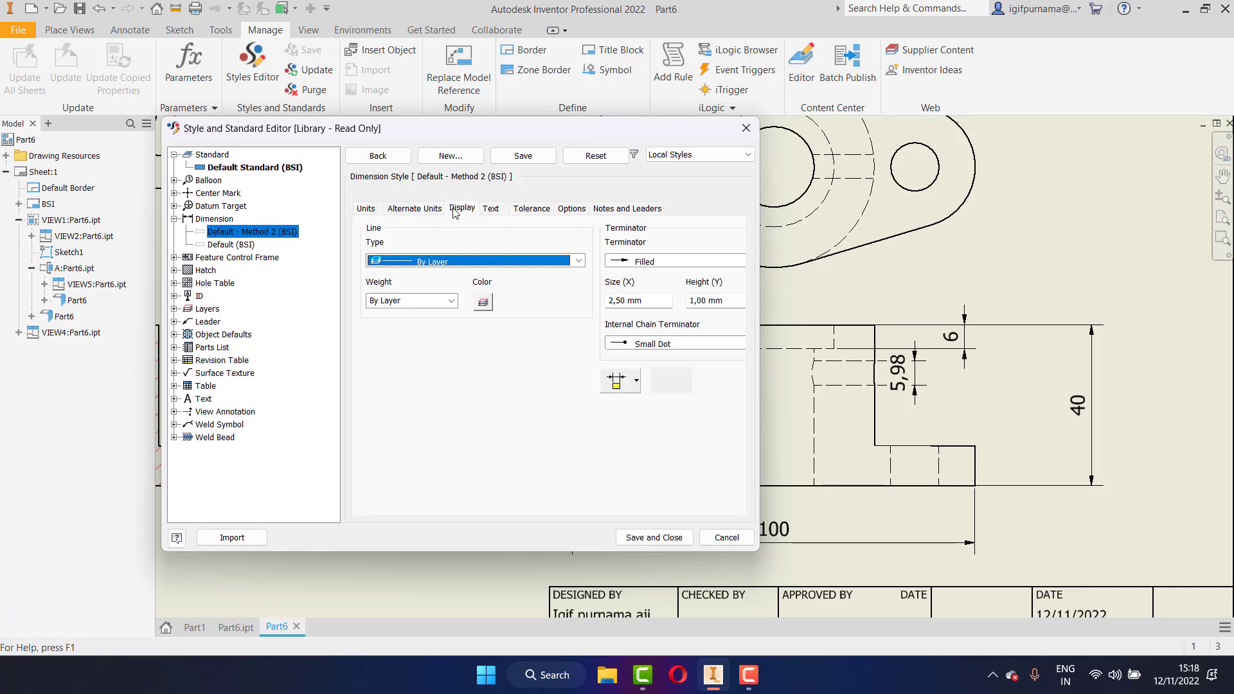
left_click(484, 302)
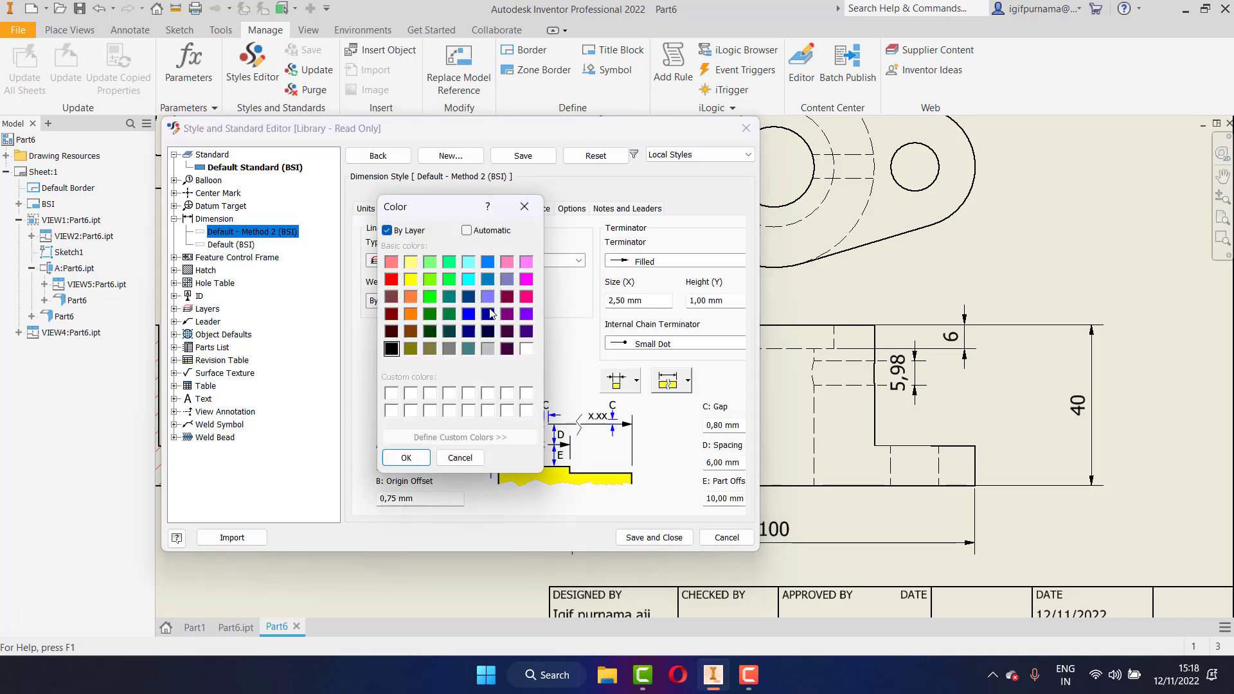
left_click(528, 297)
left_click(413, 463)
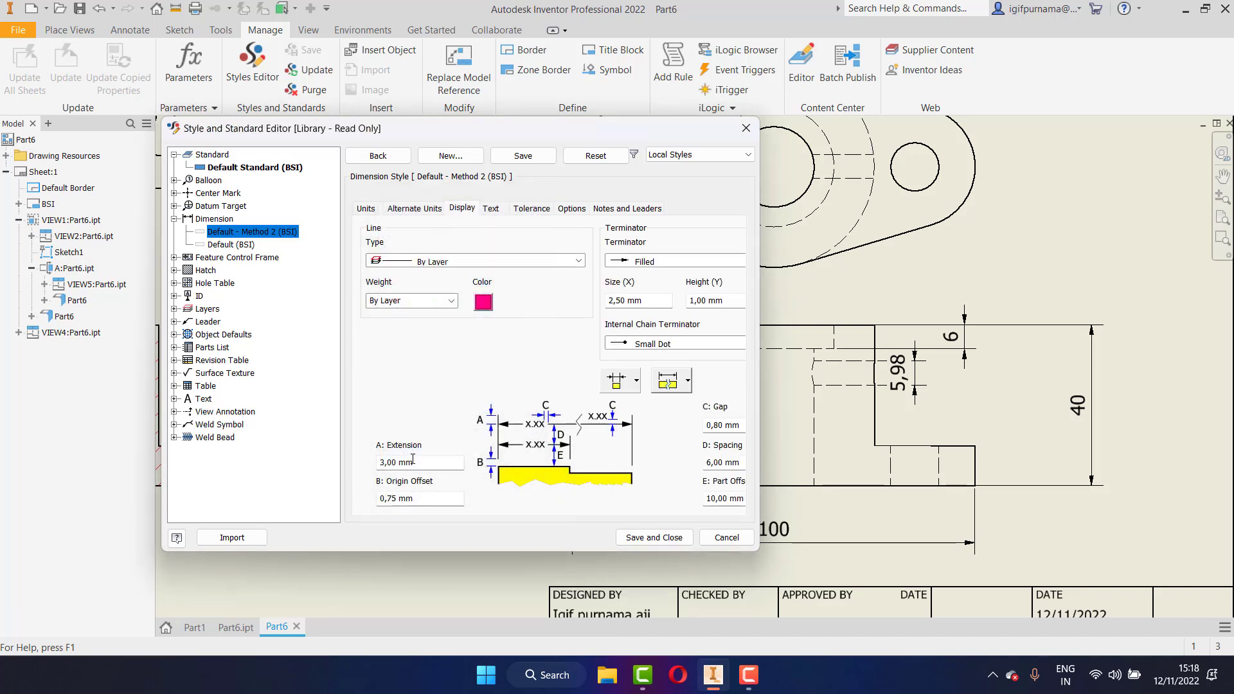
Review the tolerance, options, notes, display and units settings of the style
left_click(516, 214)
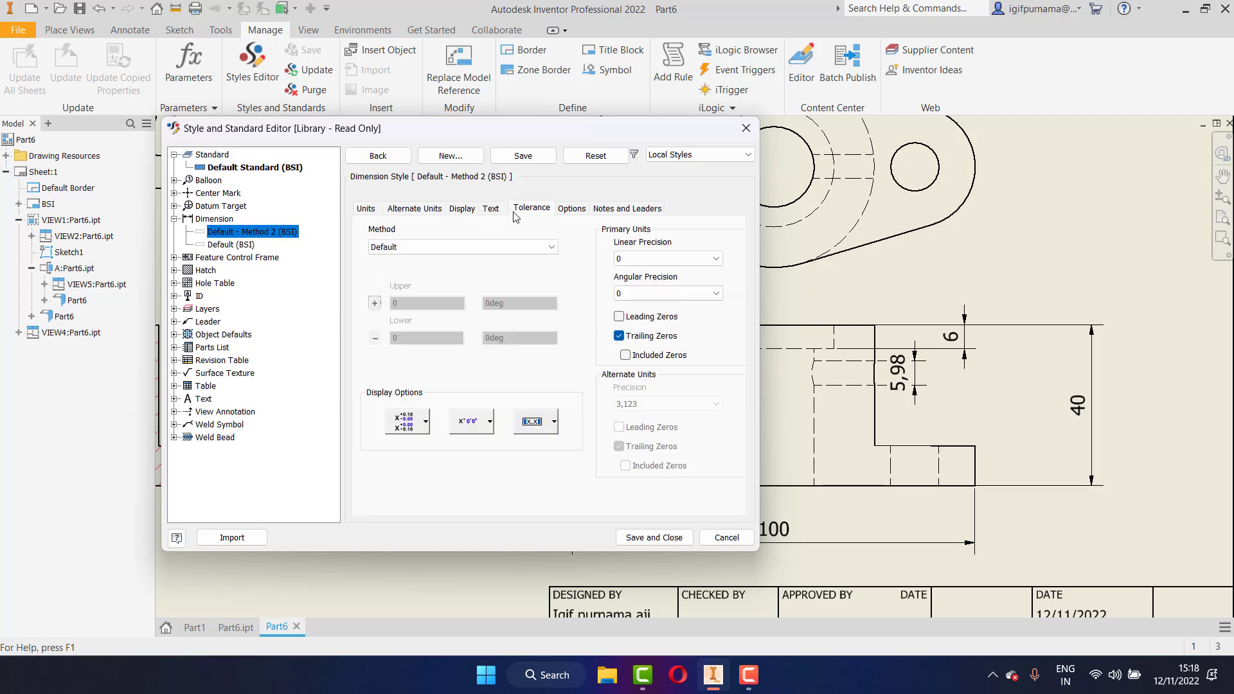
left_click(572, 208)
left_click(627, 209)
left_click(462, 208)
left_click(415, 208)
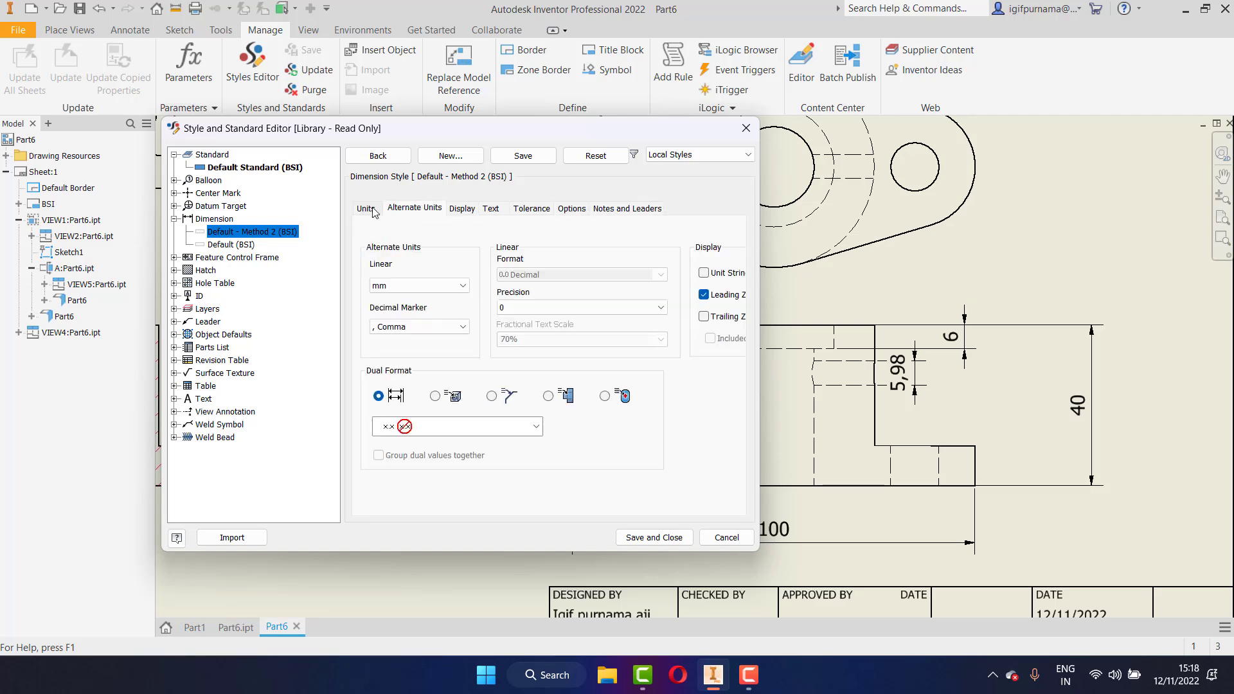
left_click(370, 209)
Switch to the Default (BSI) dimension style and set linear and angular precision to 0
left_click(229, 246)
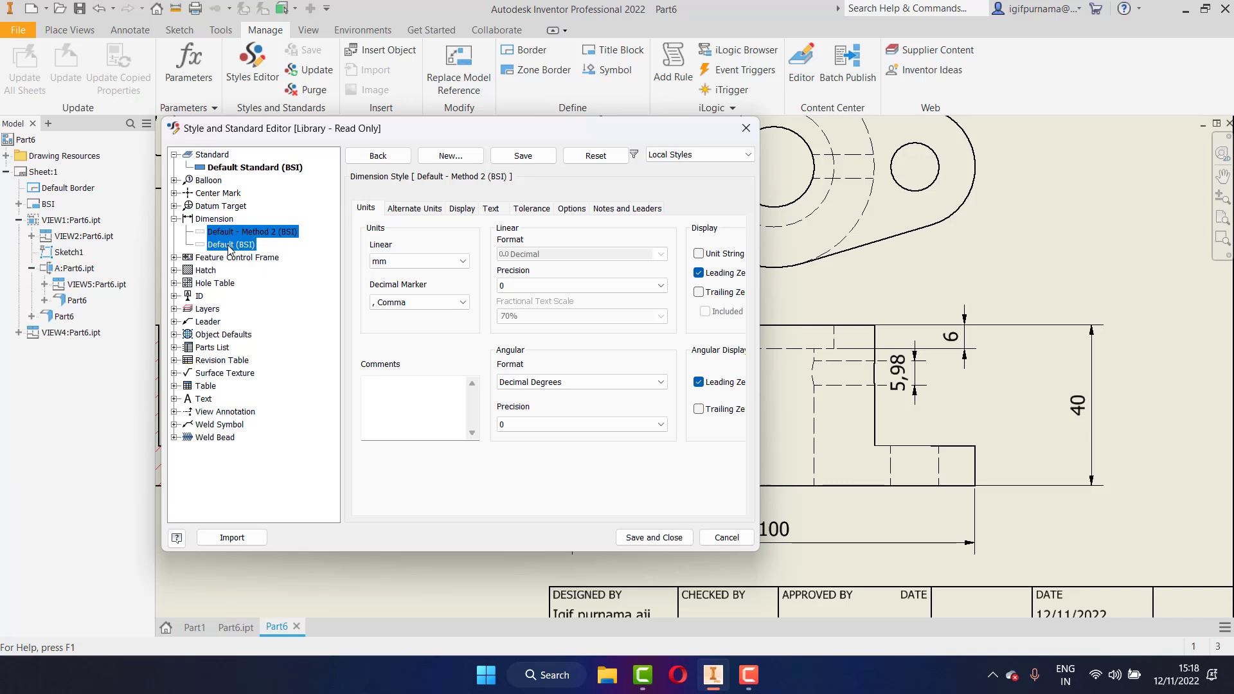
key("Return")
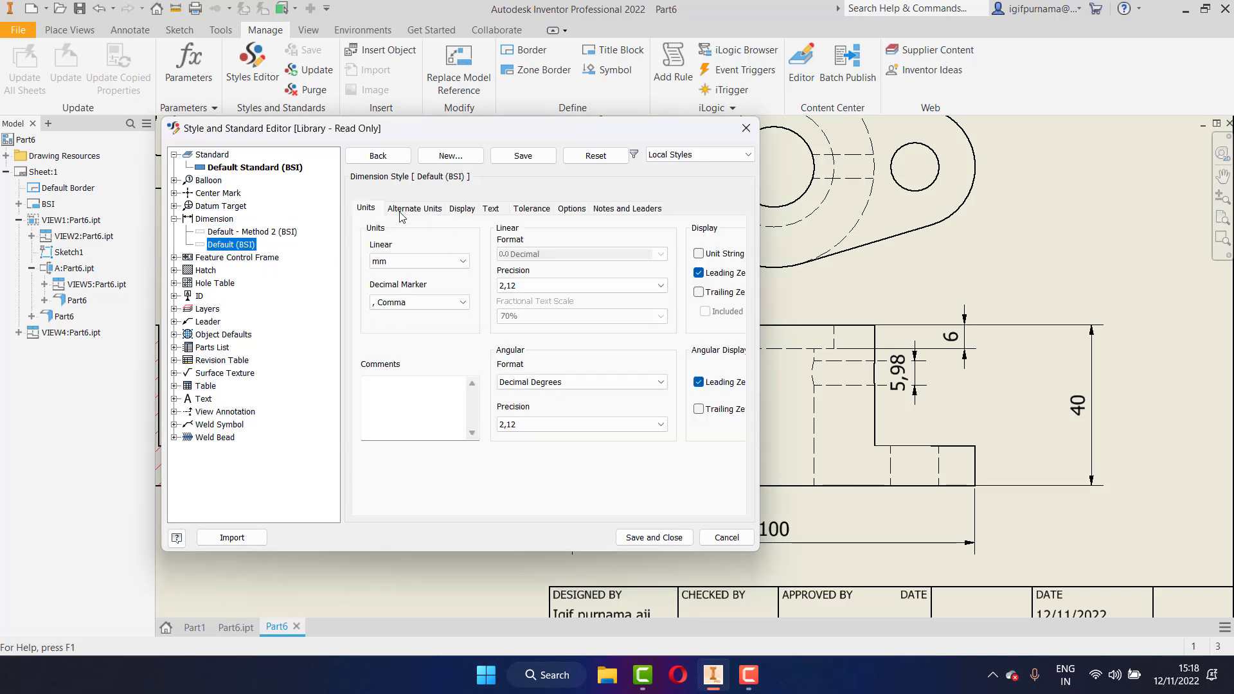
left_click(579, 286)
scroll(527, 313, "up", 2)
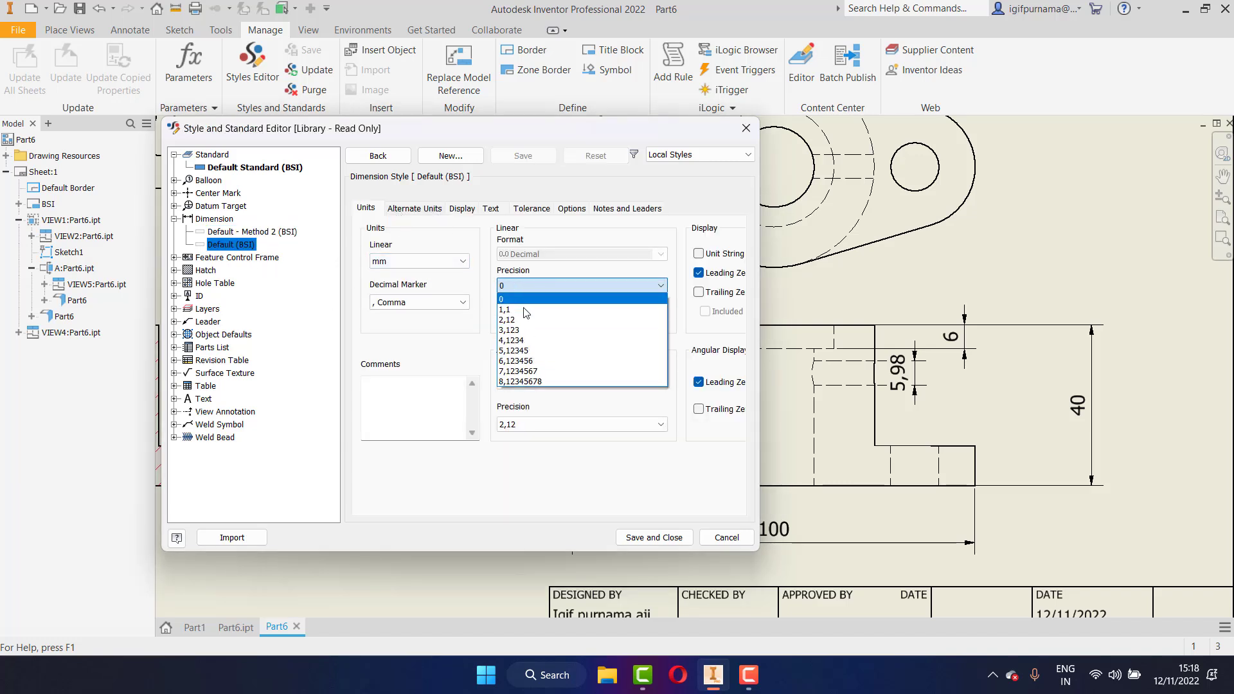
left_click(515, 299)
left_click(534, 425)
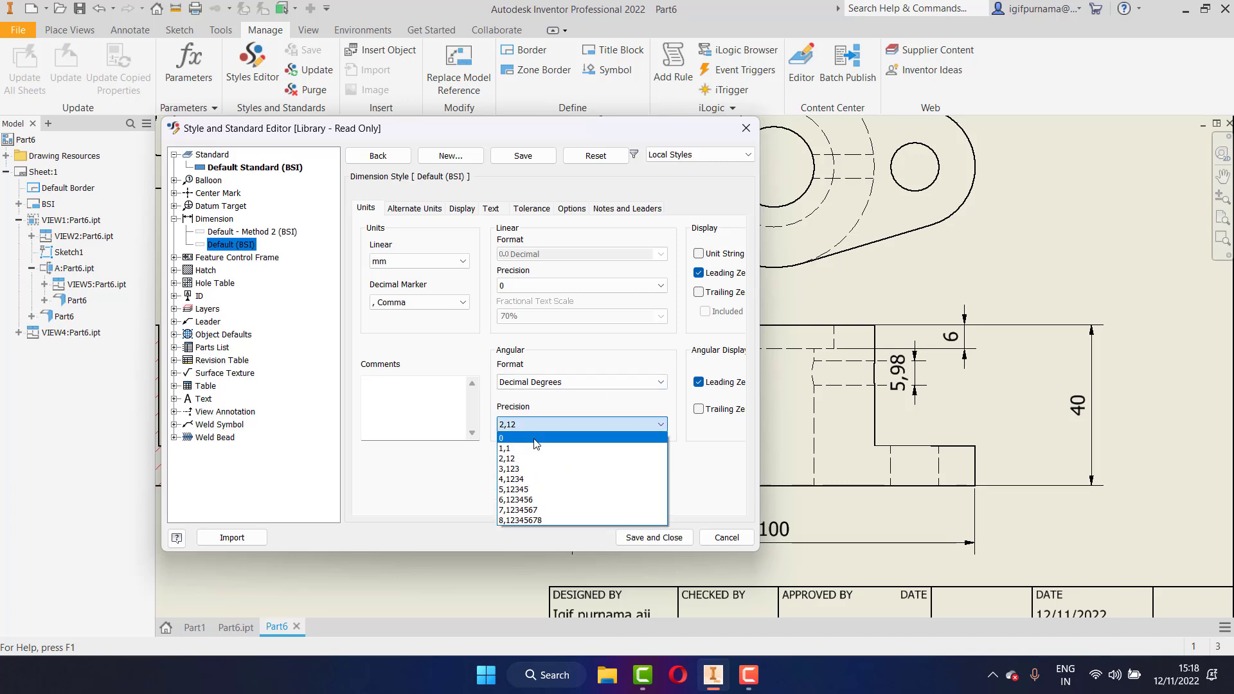
left_click(534, 439)
Set alternate units to mm with a comma decimal marker and 0 precision
left_click(415, 208)
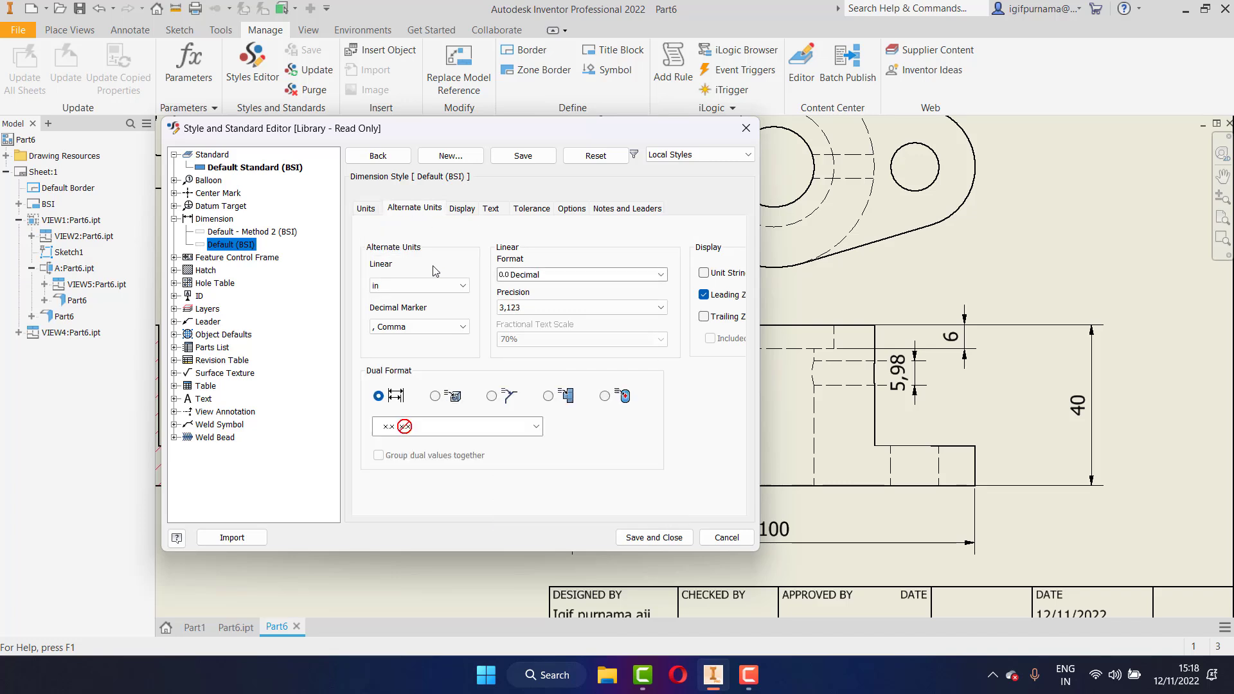
left_click(418, 285)
left_click(412, 297)
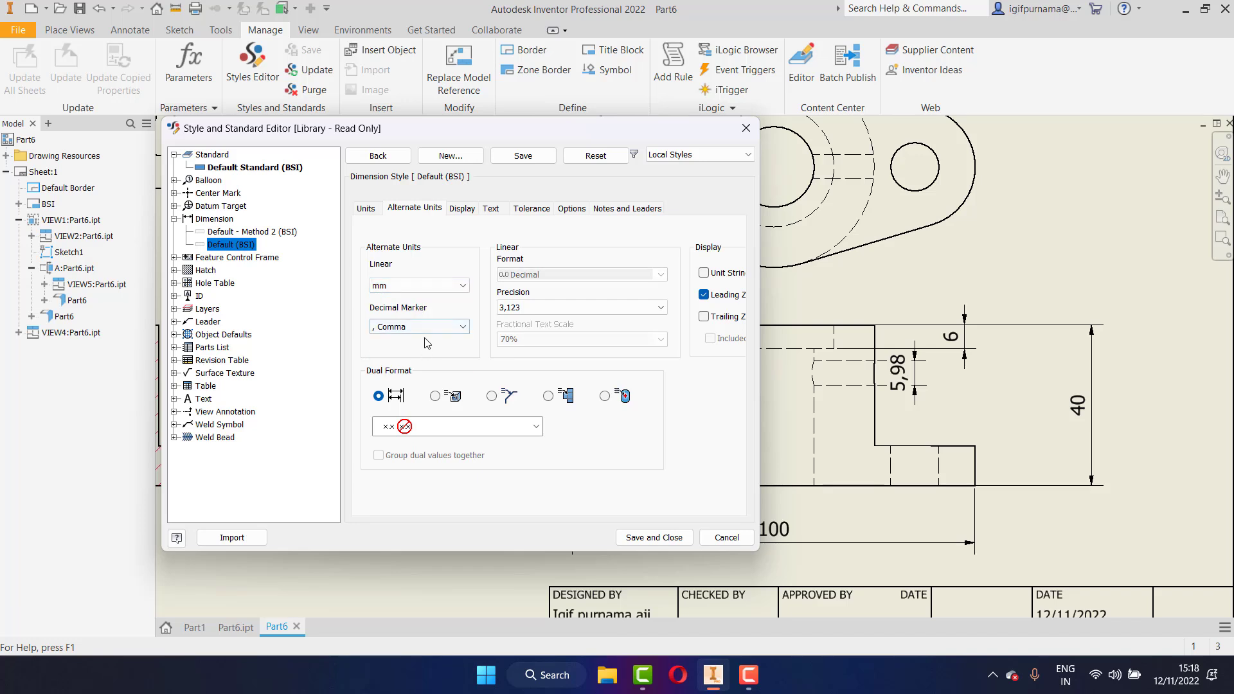
left_click(449, 327)
left_click(411, 339)
left_click(540, 308)
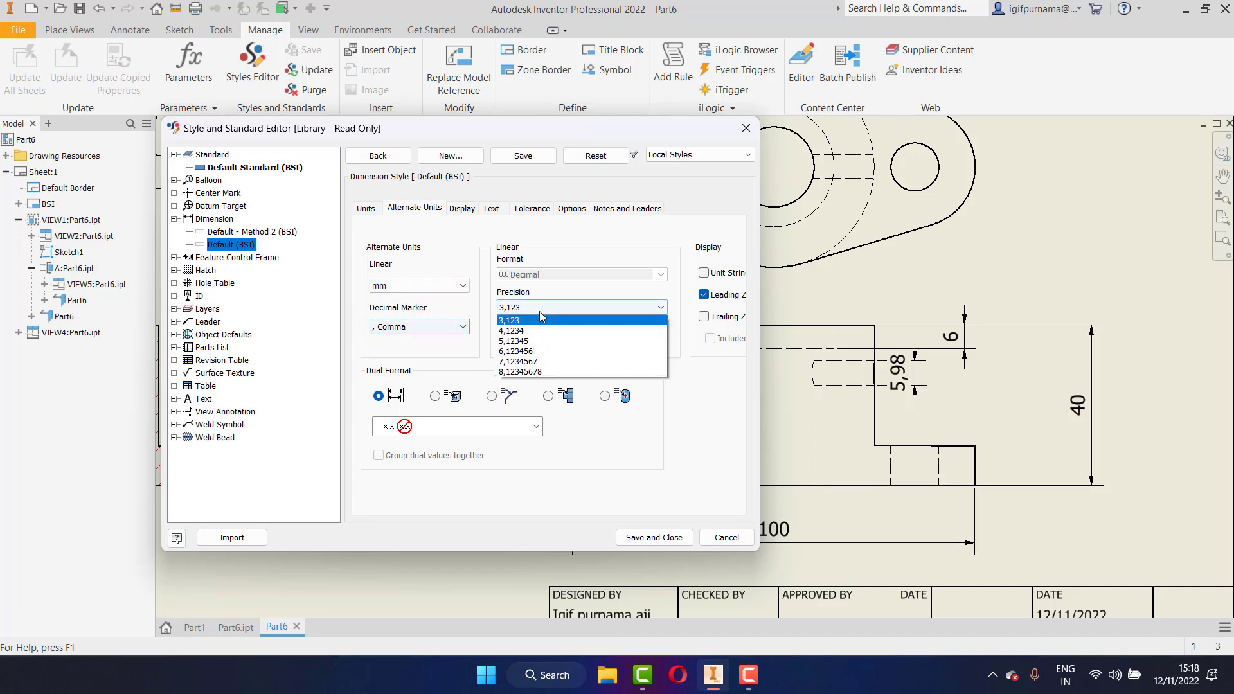
left_click(522, 322)
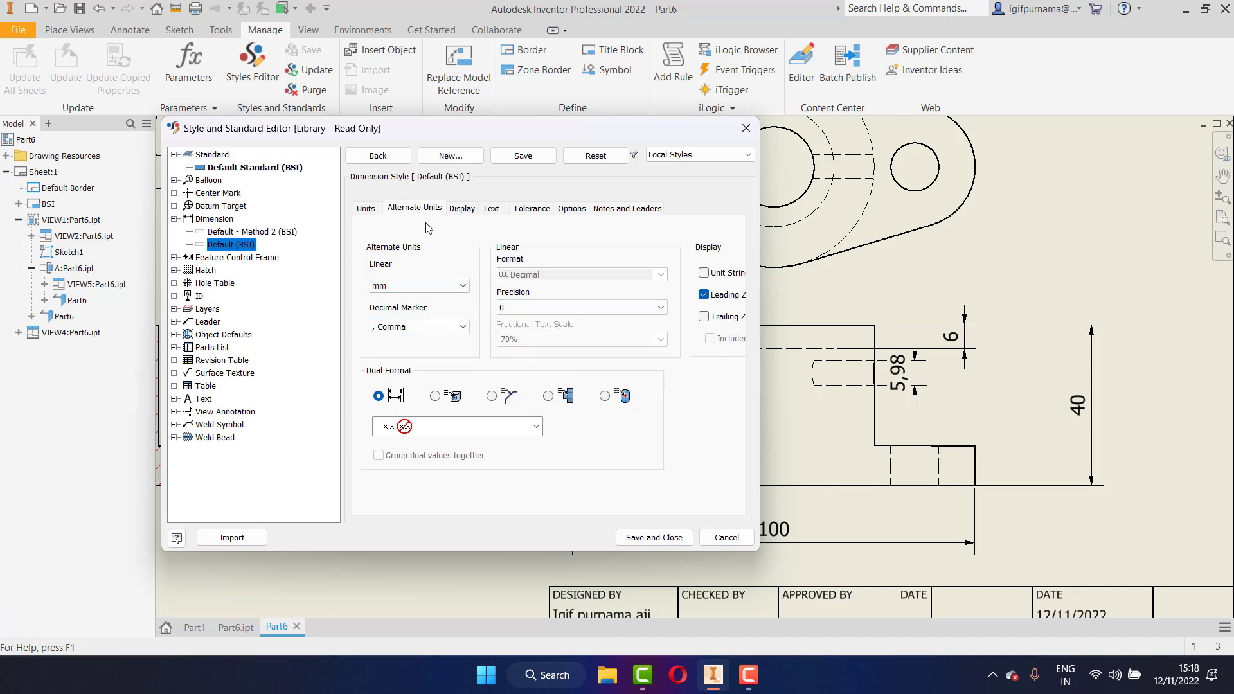
Make the dimension lines magenta-red
left_click(469, 210)
left_click(483, 303)
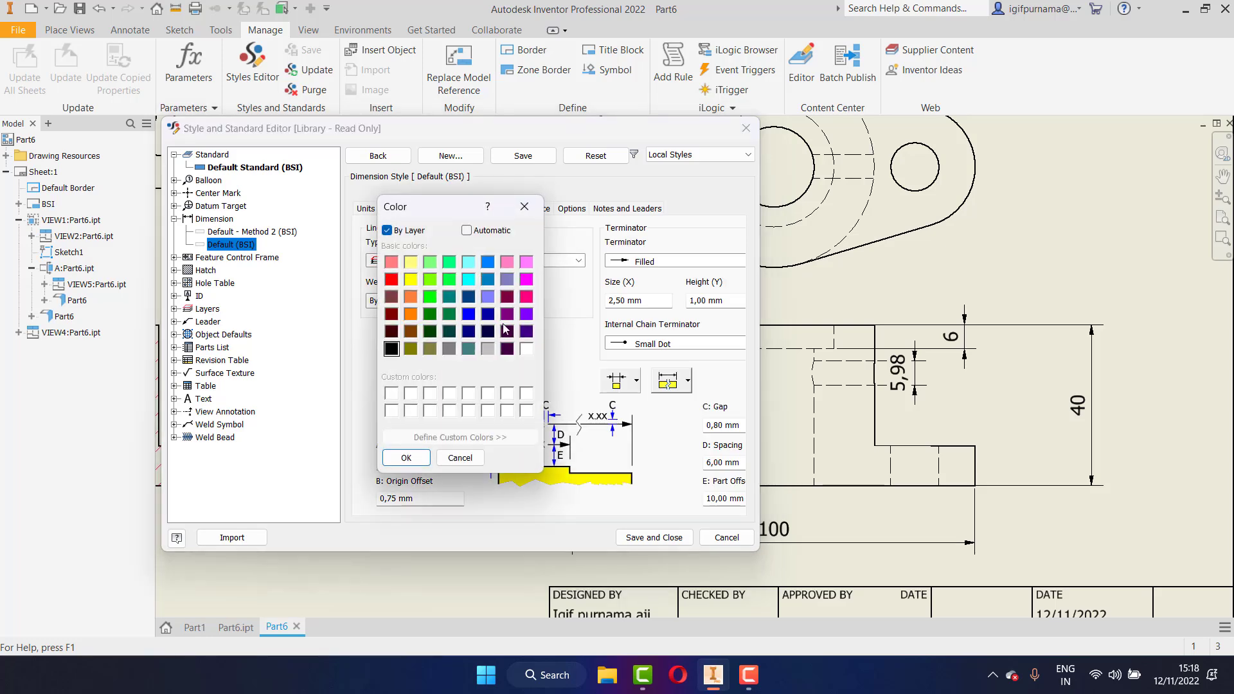
left_click(527, 297)
left_click(406, 458)
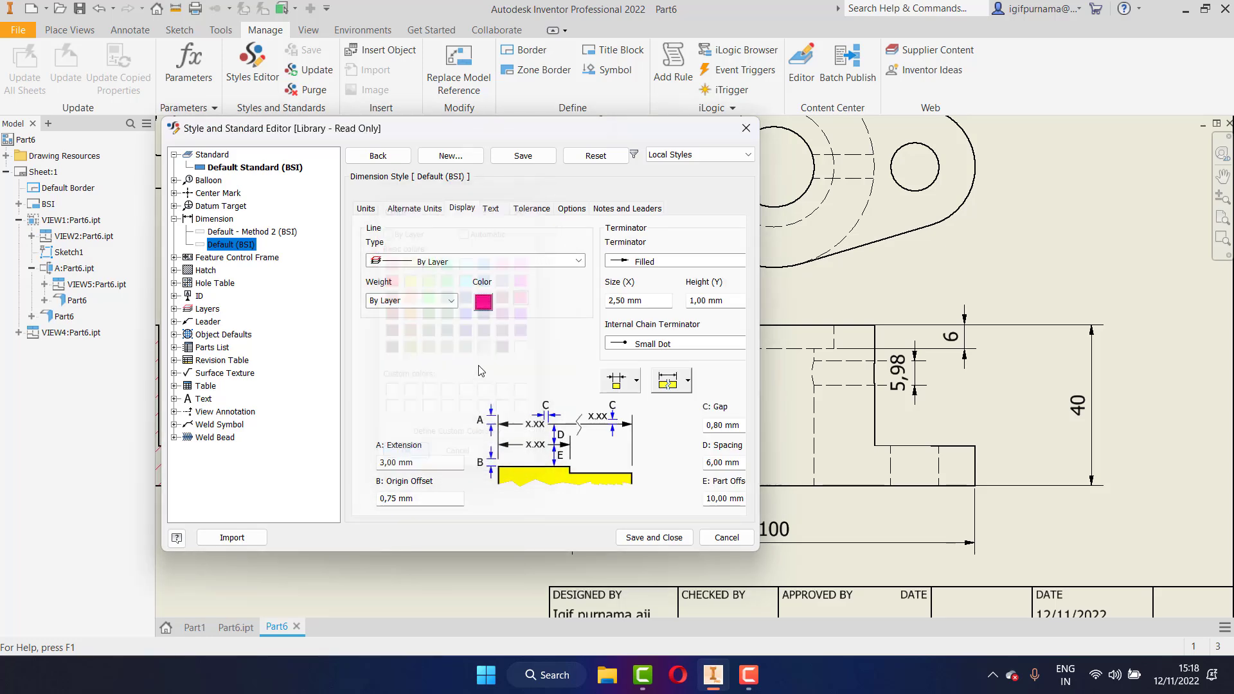
Set tolerance linear and angular precision to 0 and turn off primary-unit leading zeros
left_click(497, 210)
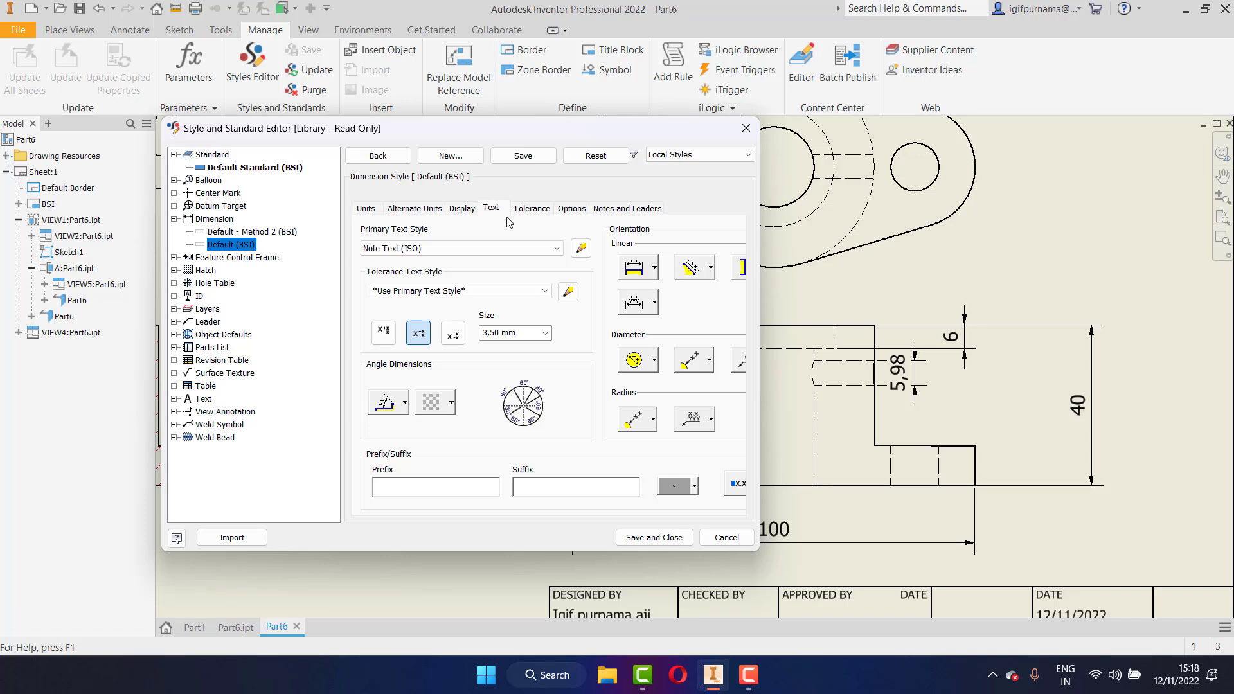
left_click(531, 211)
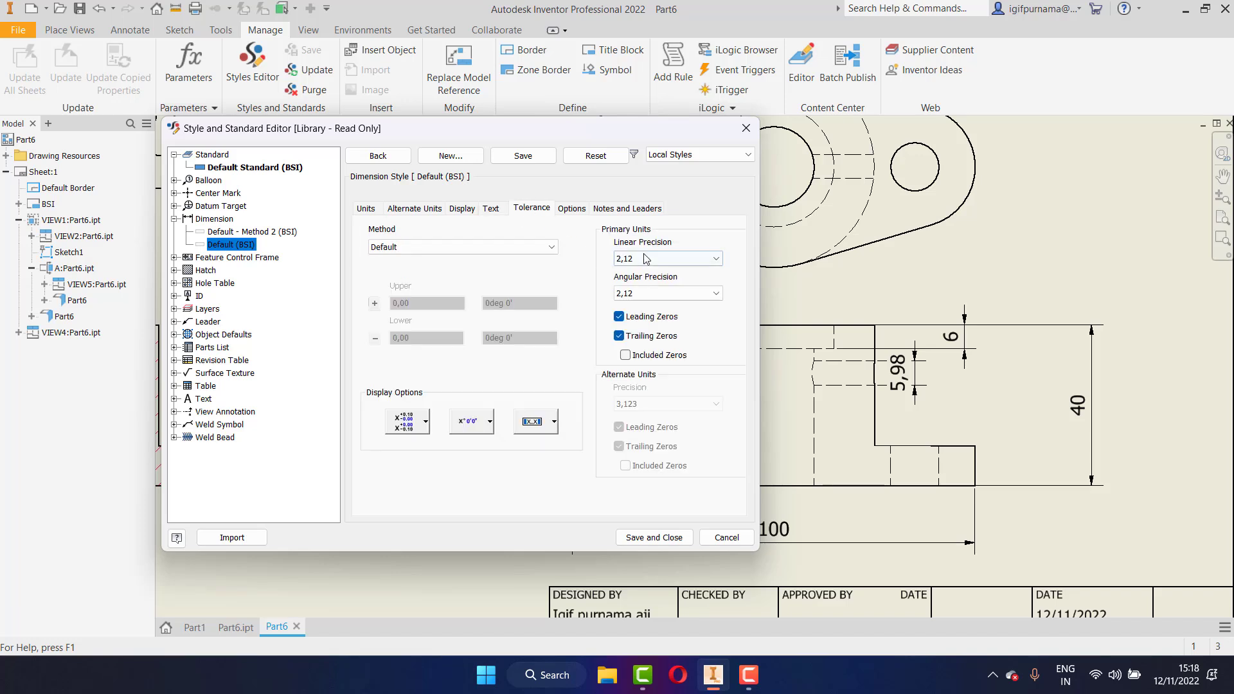
left_click(668, 259)
left_click(635, 275)
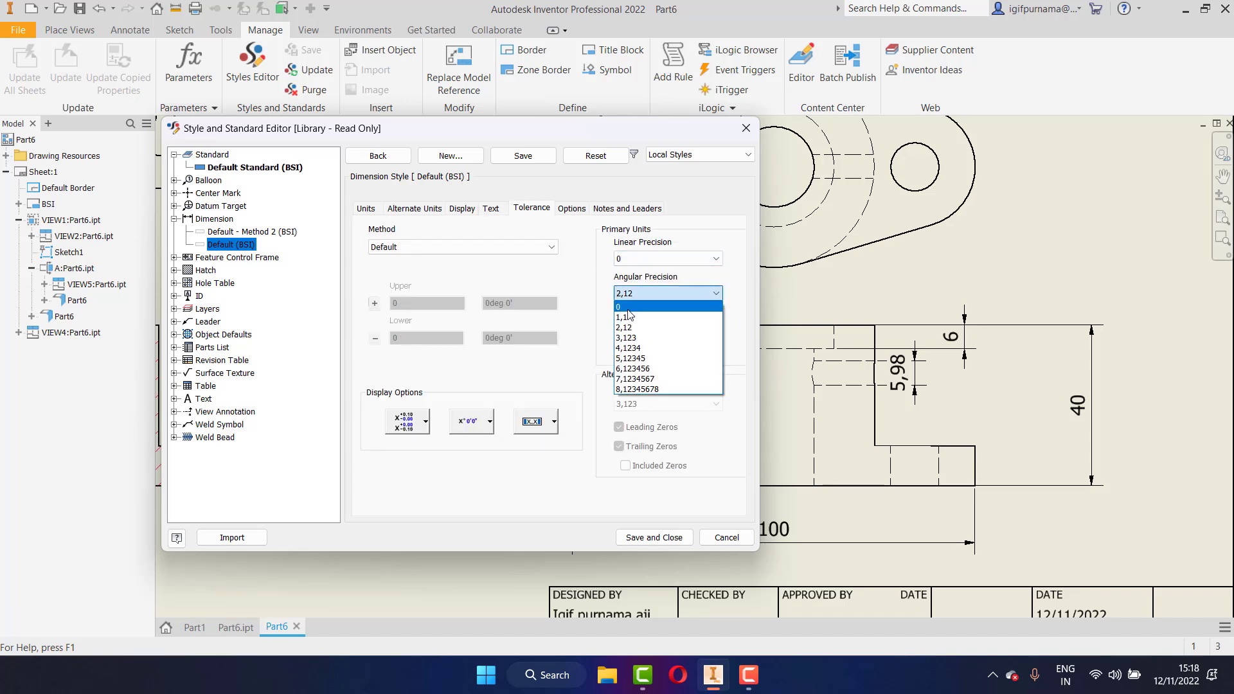
left_click(631, 316)
left_click(571, 209)
left_click(532, 210)
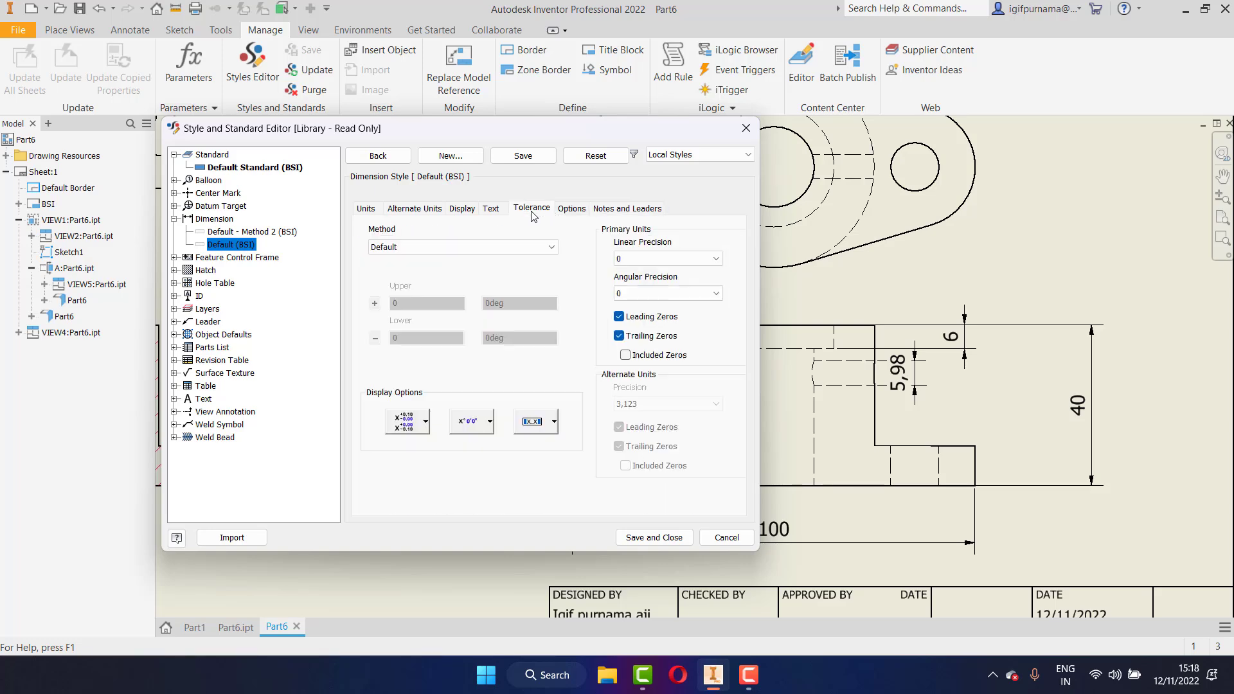
left_click(618, 317)
Review the style's remaining settings, then save and close the Default (BSI) style
left_click(490, 209)
left_click(445, 211)
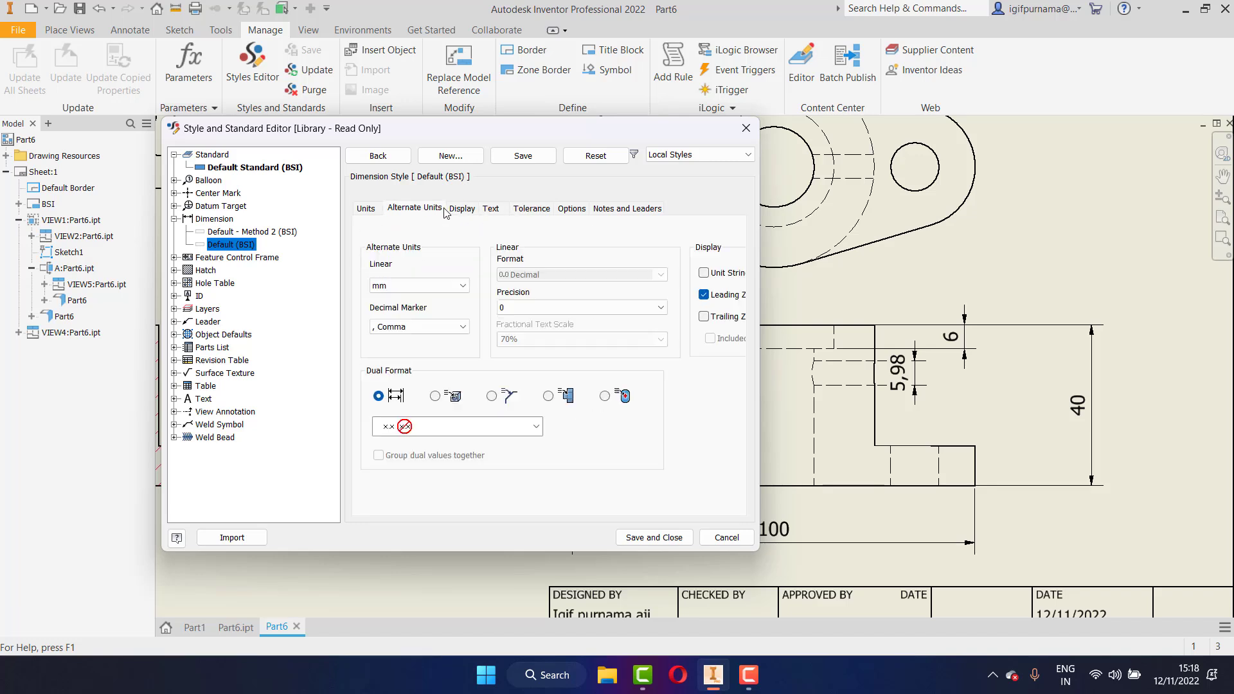
left_click(367, 208)
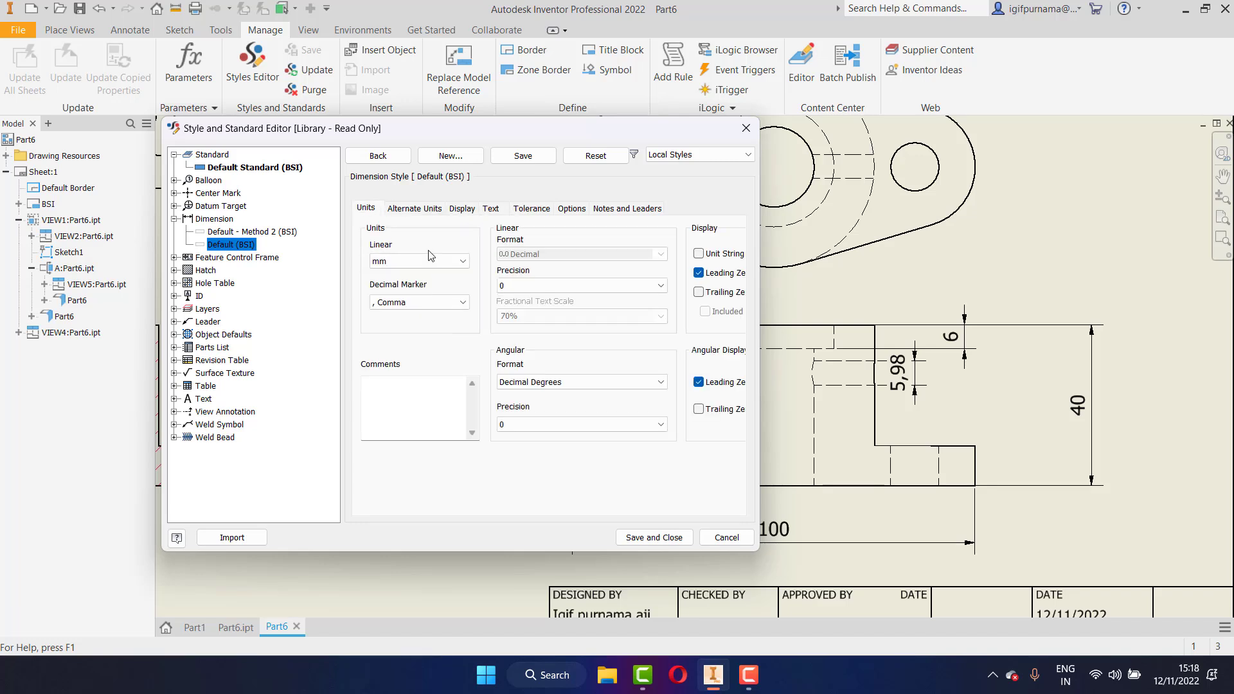
left_click(638, 538)
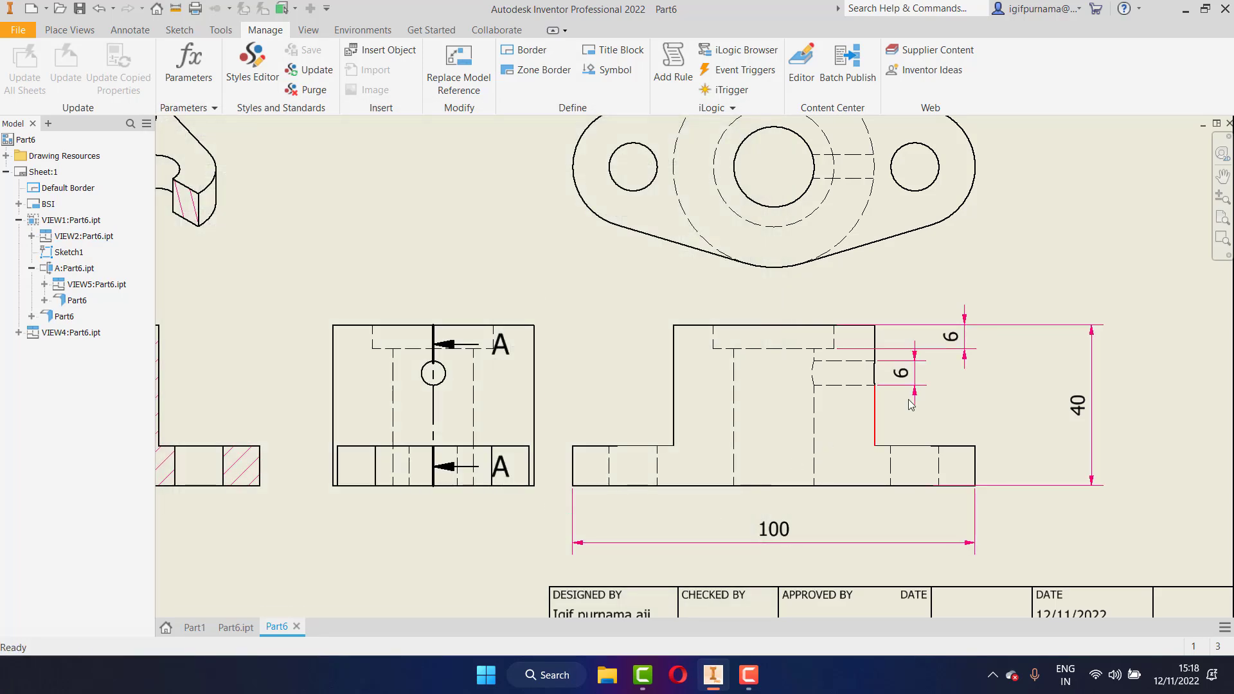
Delete the redundant inner 6 dimension on the right-hand view
scroll(647, 350, "down", 2)
scroll(647, 350, "up", 3)
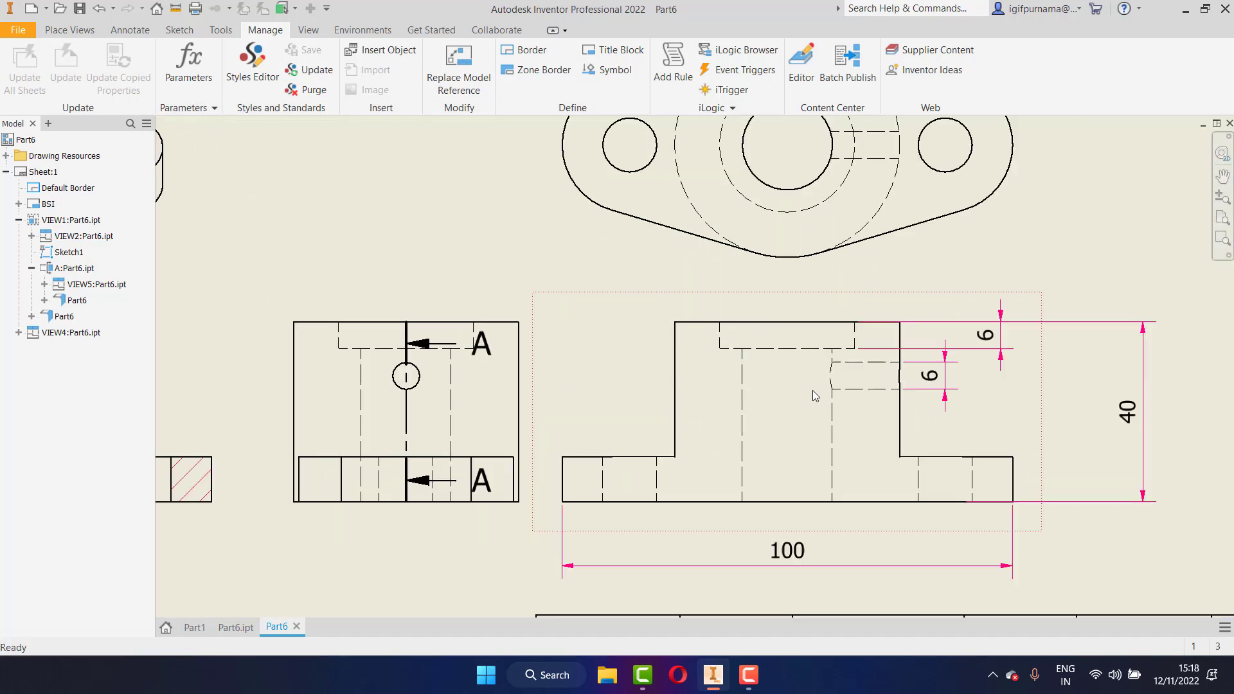
right_click(946, 376)
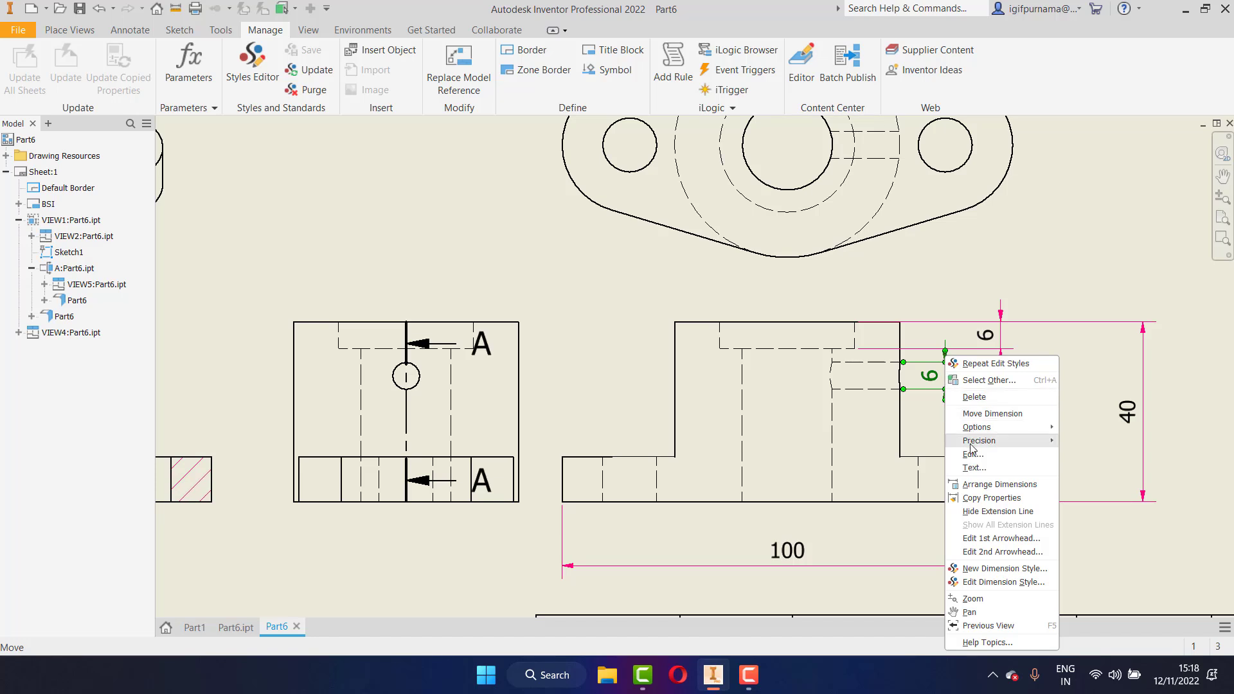
left_click(973, 397)
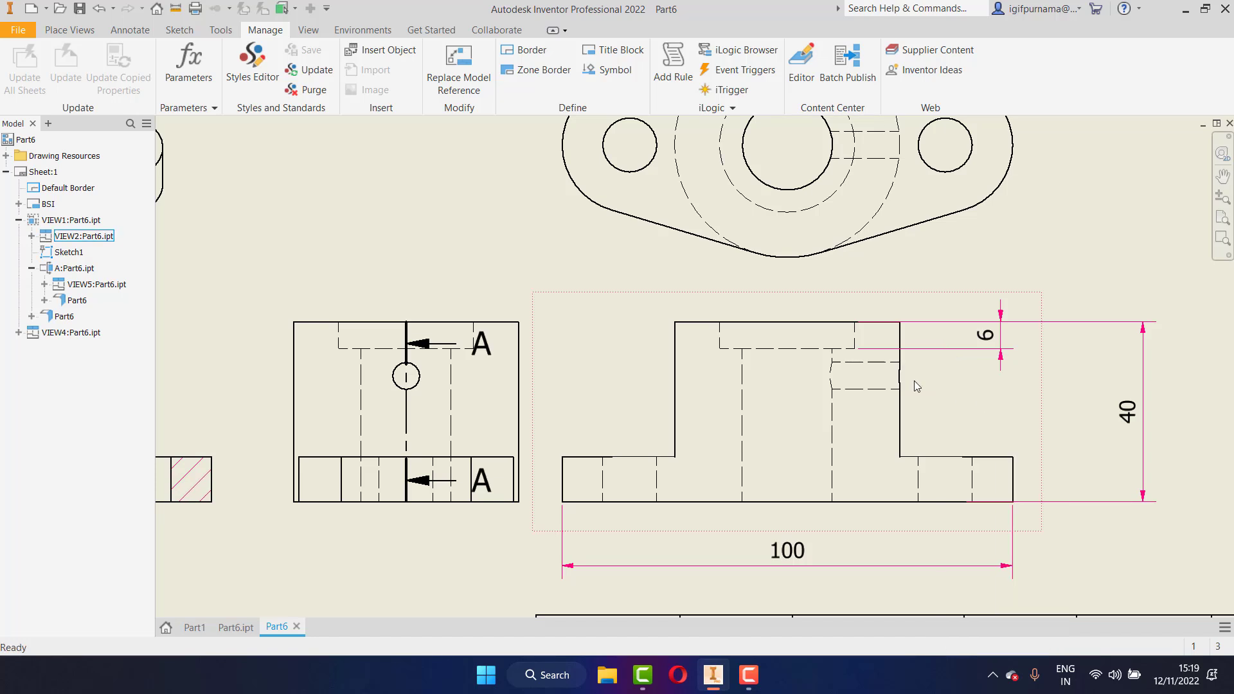
Start the Annotate Dimension tool and zoom in on section A-A
left_click(76, 32)
left_click(140, 31)
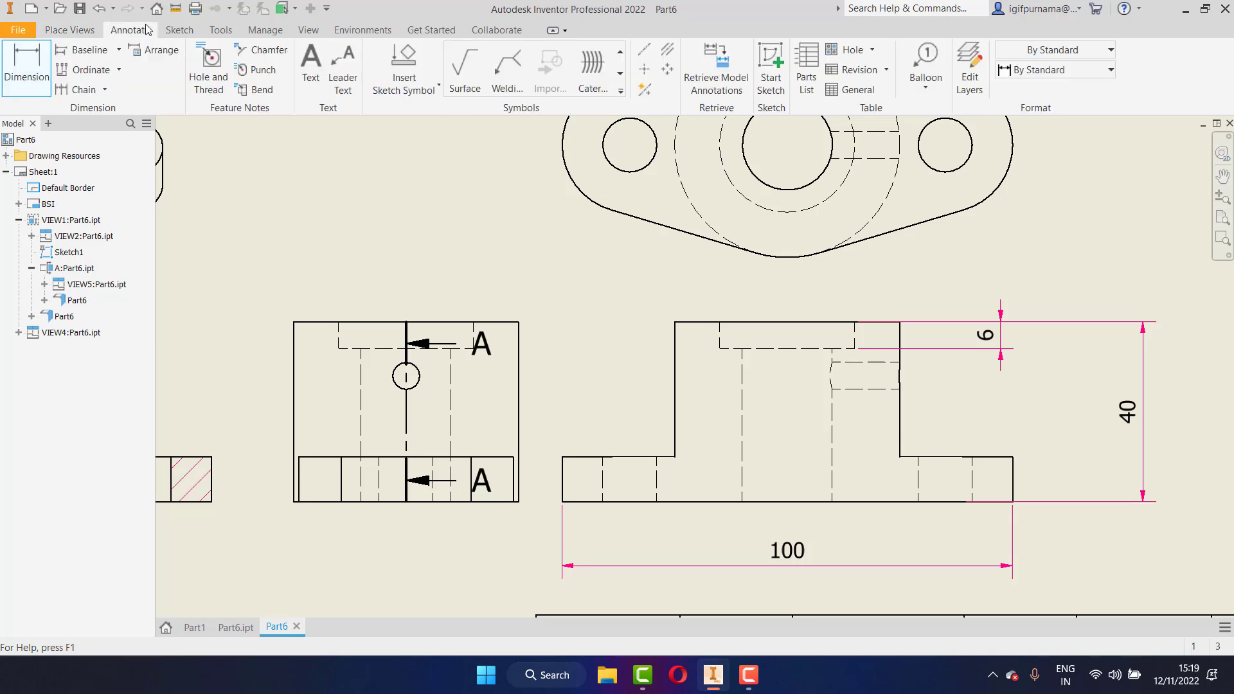
left_click(38, 68)
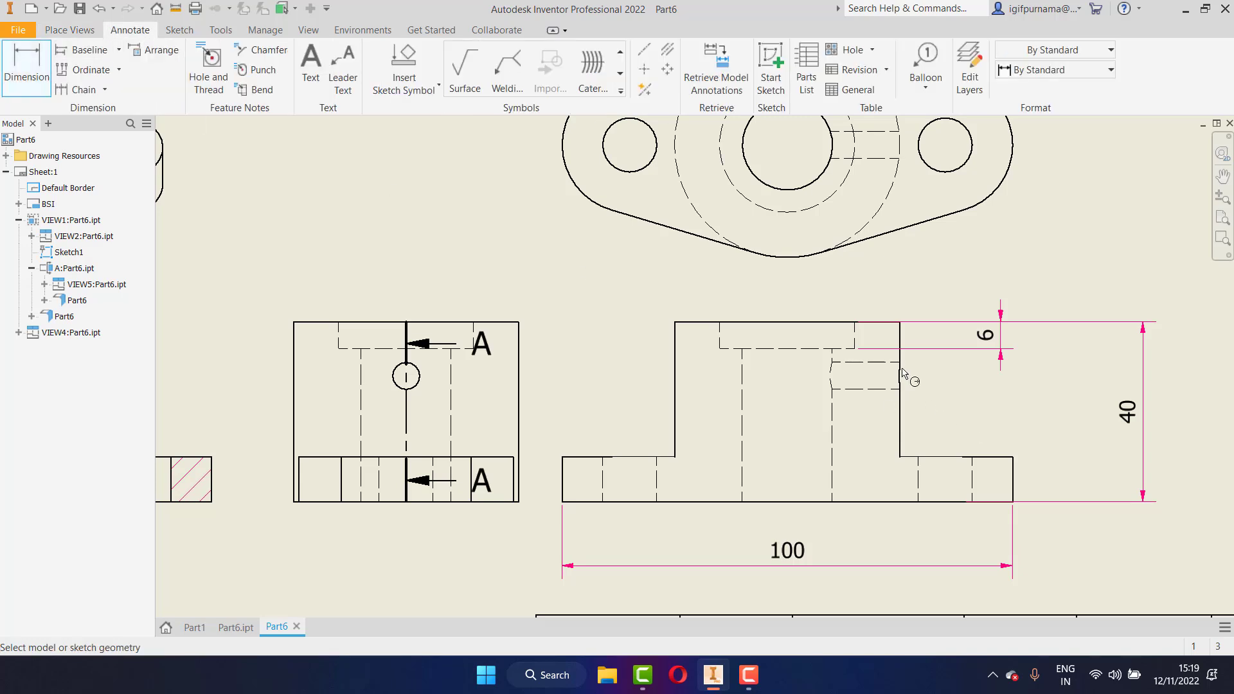
scroll(838, 365, "down", 5)
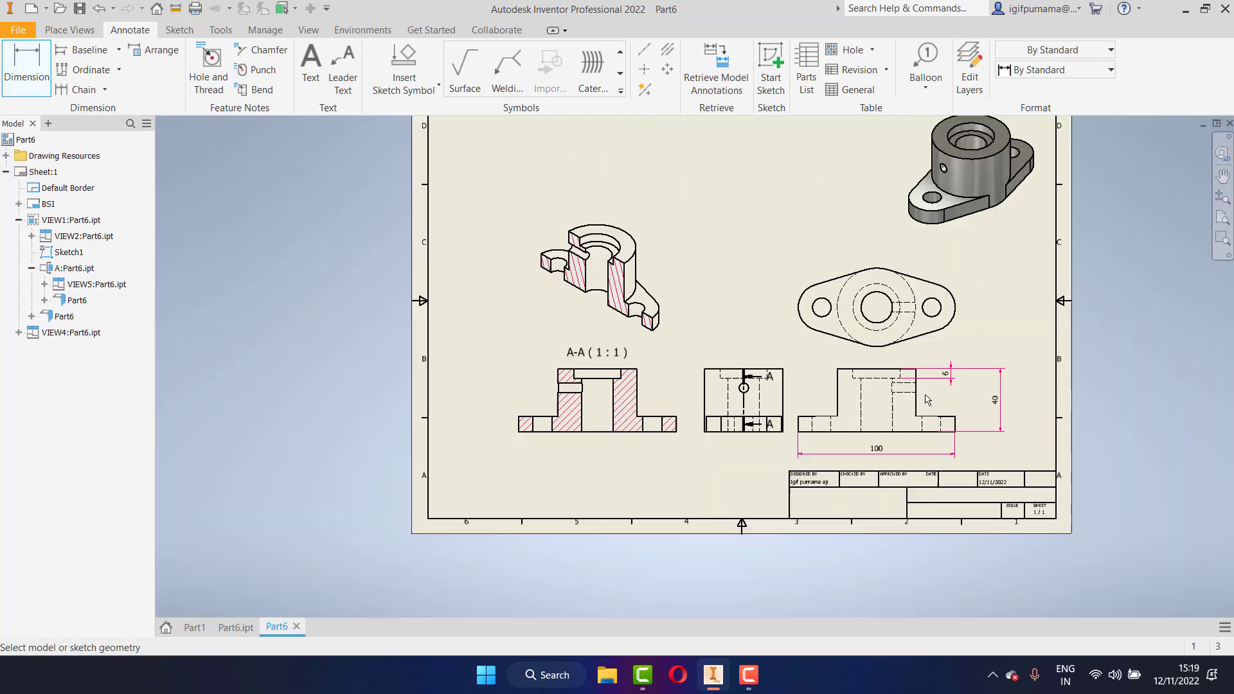
scroll(611, 416, "up", 3)
scroll(611, 416, "up", 2)
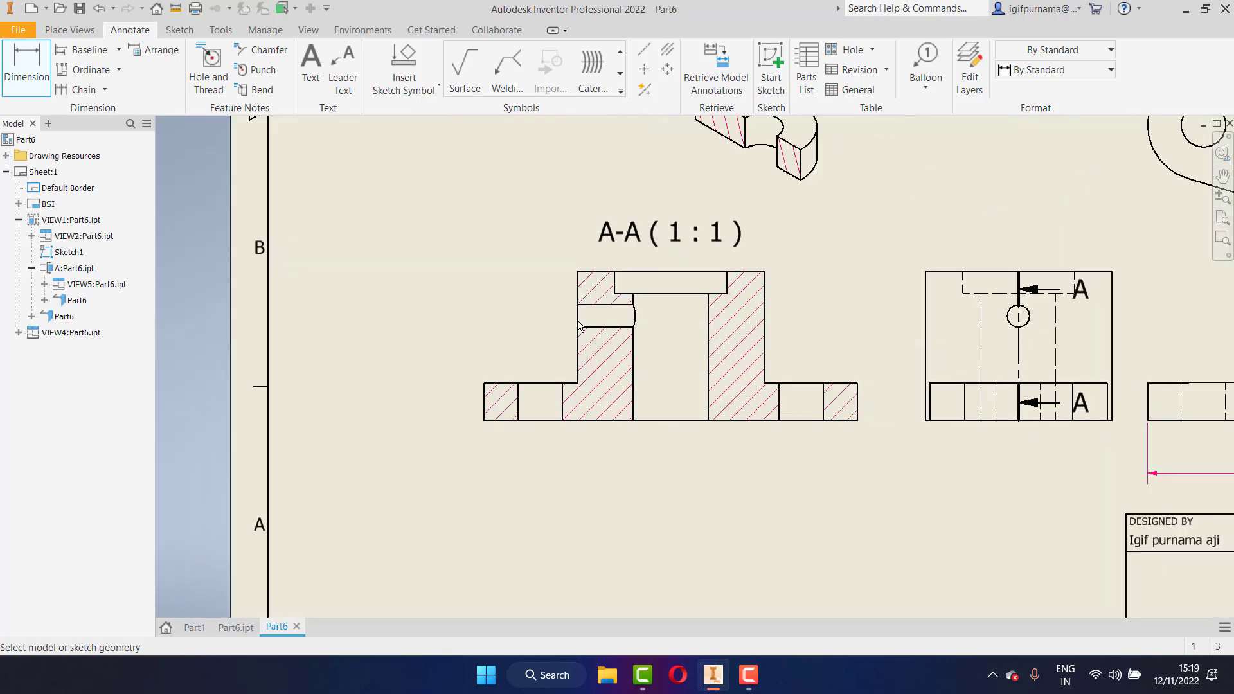
scroll(617, 385, "up", 4)
Dimension the side hole as 6 left of section A-A, then cancel the misformatted 6Ø result
left_click(568, 289)
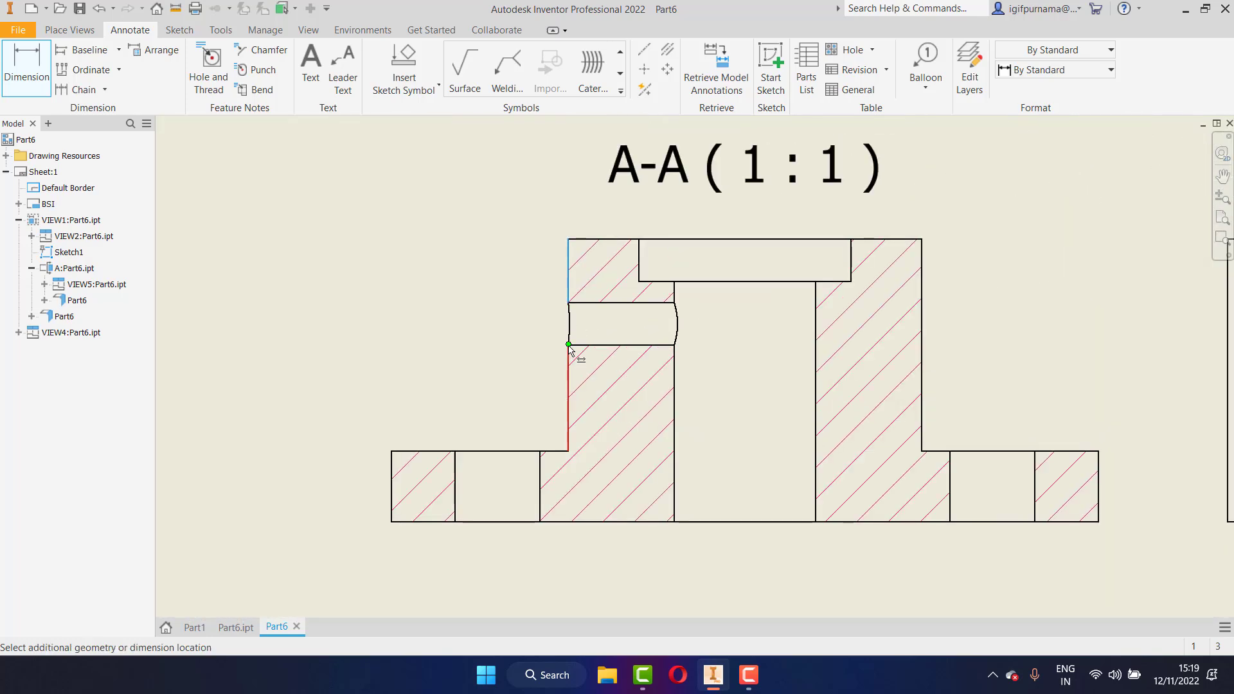
left_click(568, 353)
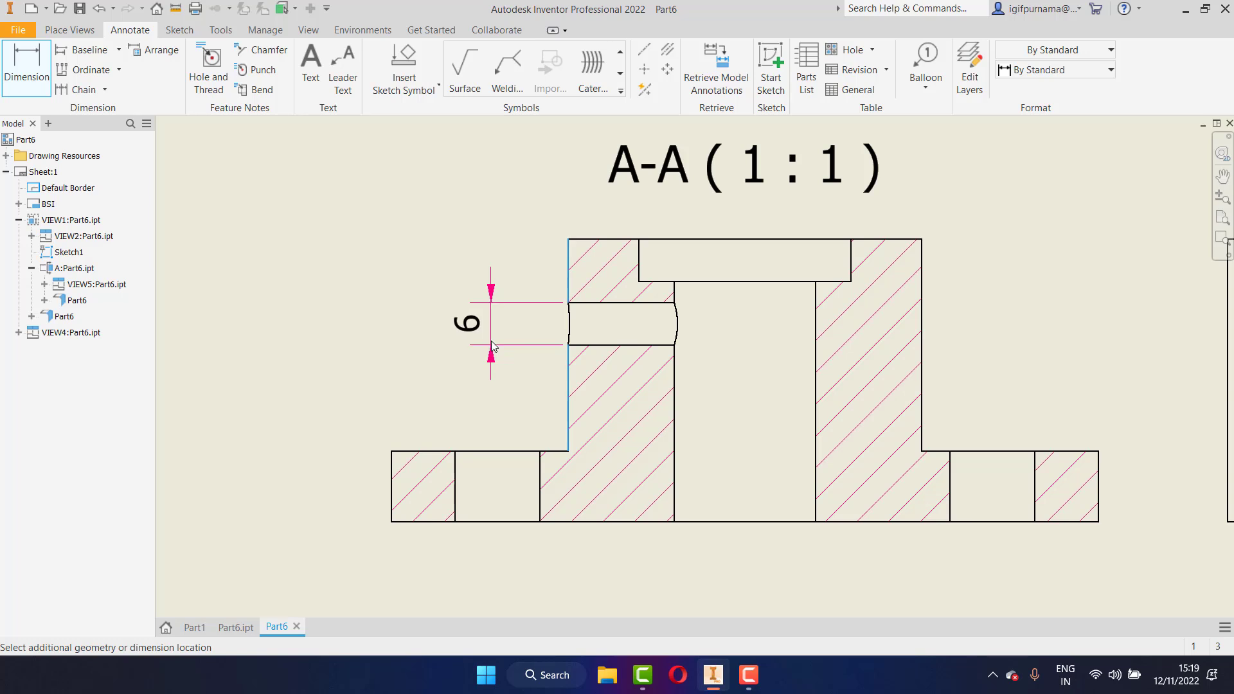
left_click(493, 348)
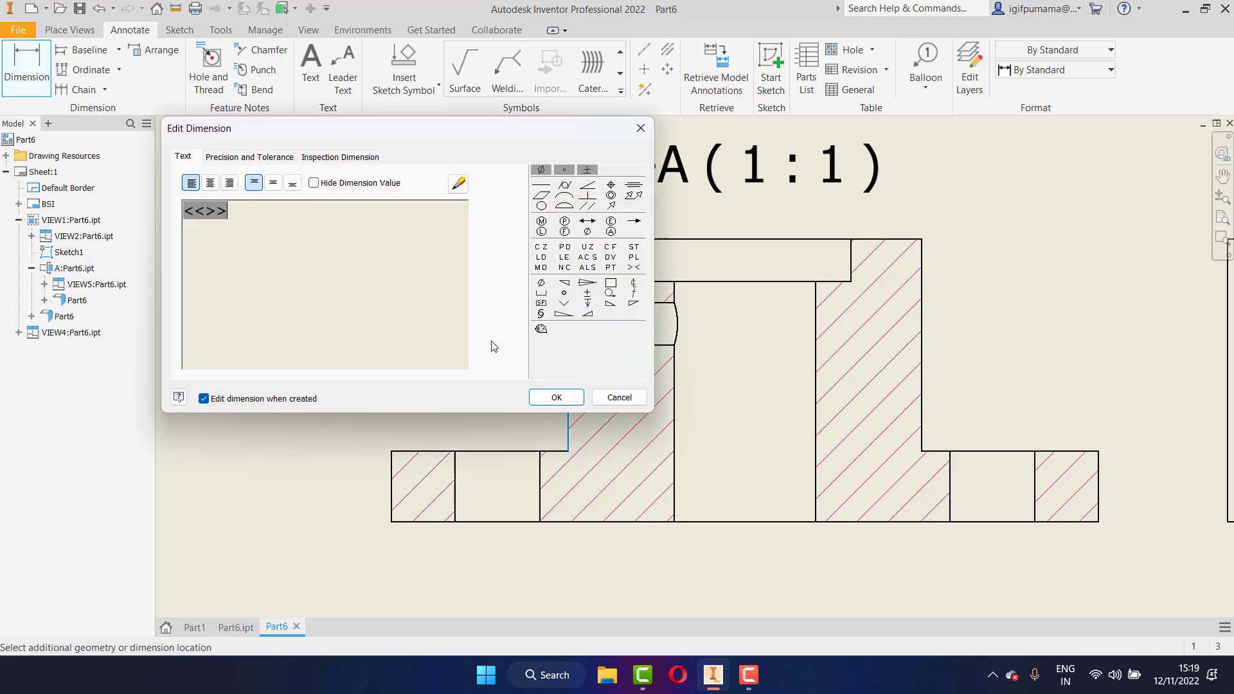
left_click(541, 170)
left_click_drag(437, 133, 964, 232)
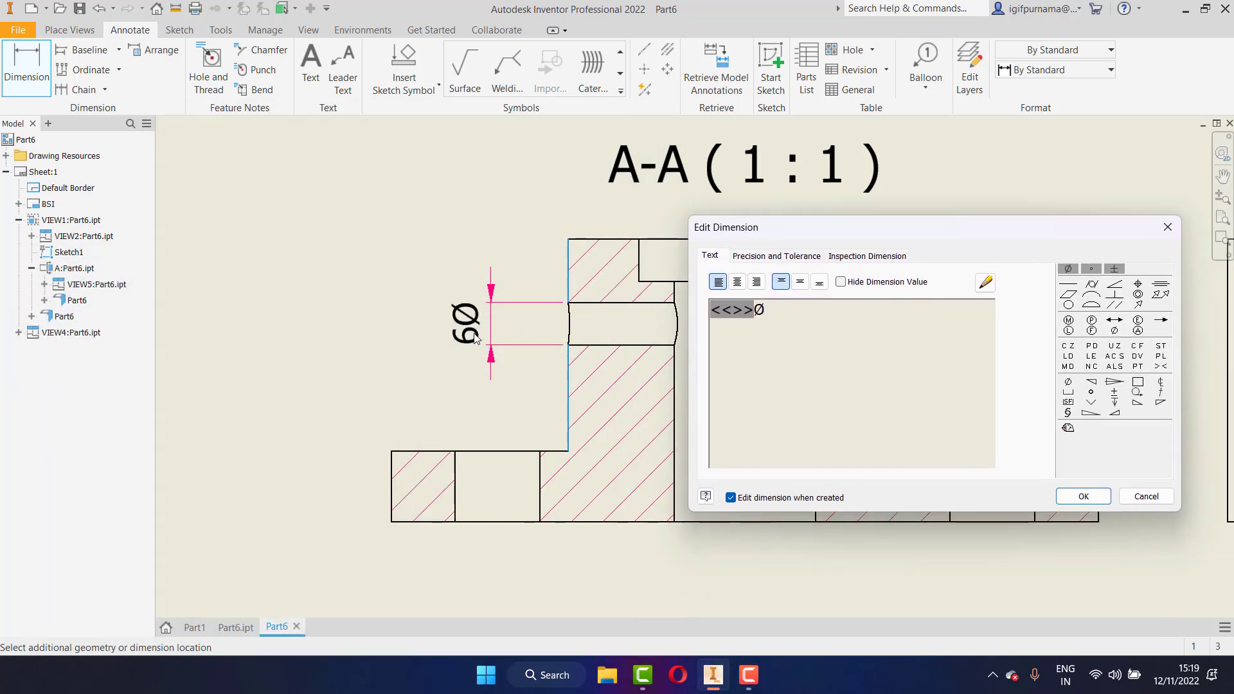
left_click(1083, 497)
scroll(471, 355, "up", 2)
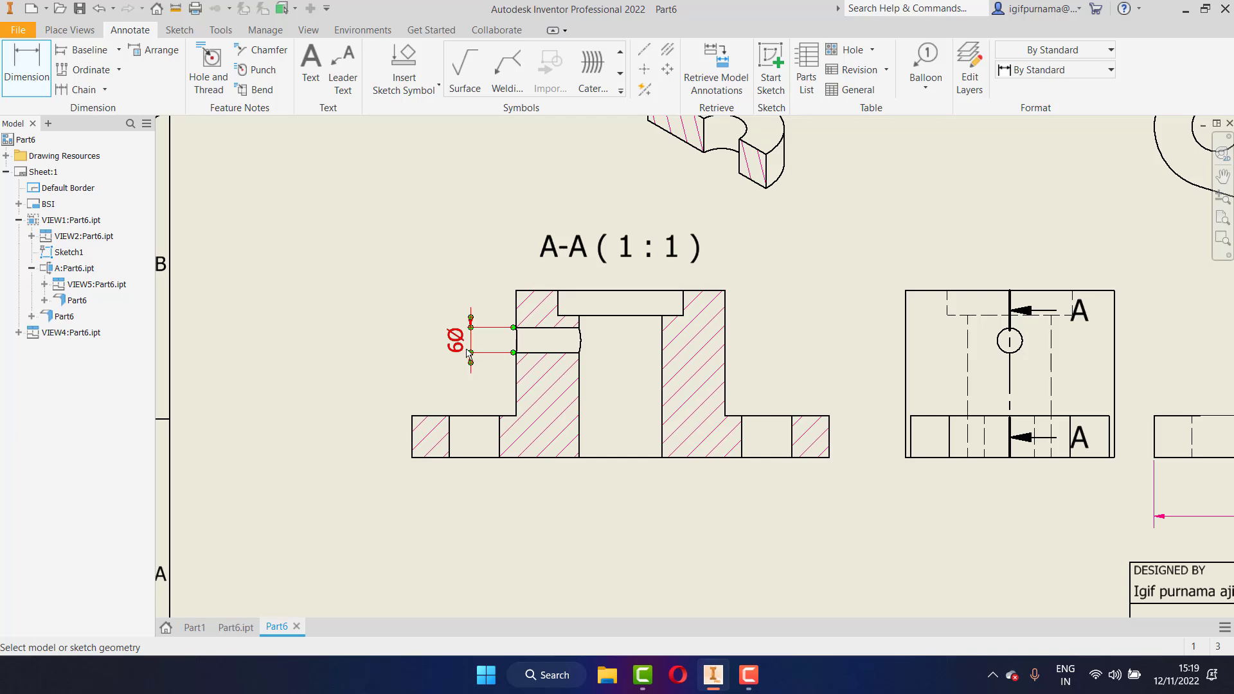
key("Escape")
key("Escape")
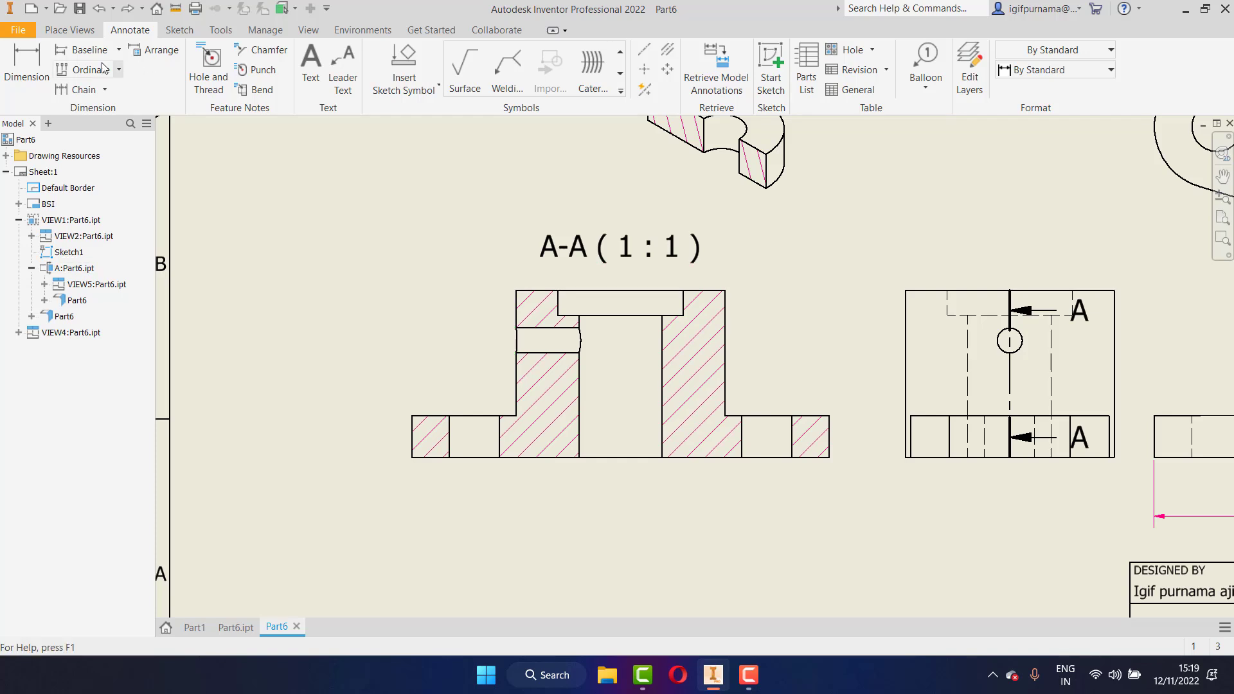
Re-dimension the side hole between its top and bottom edges, reading Ø6
left_click(44, 75)
left_click(524, 328)
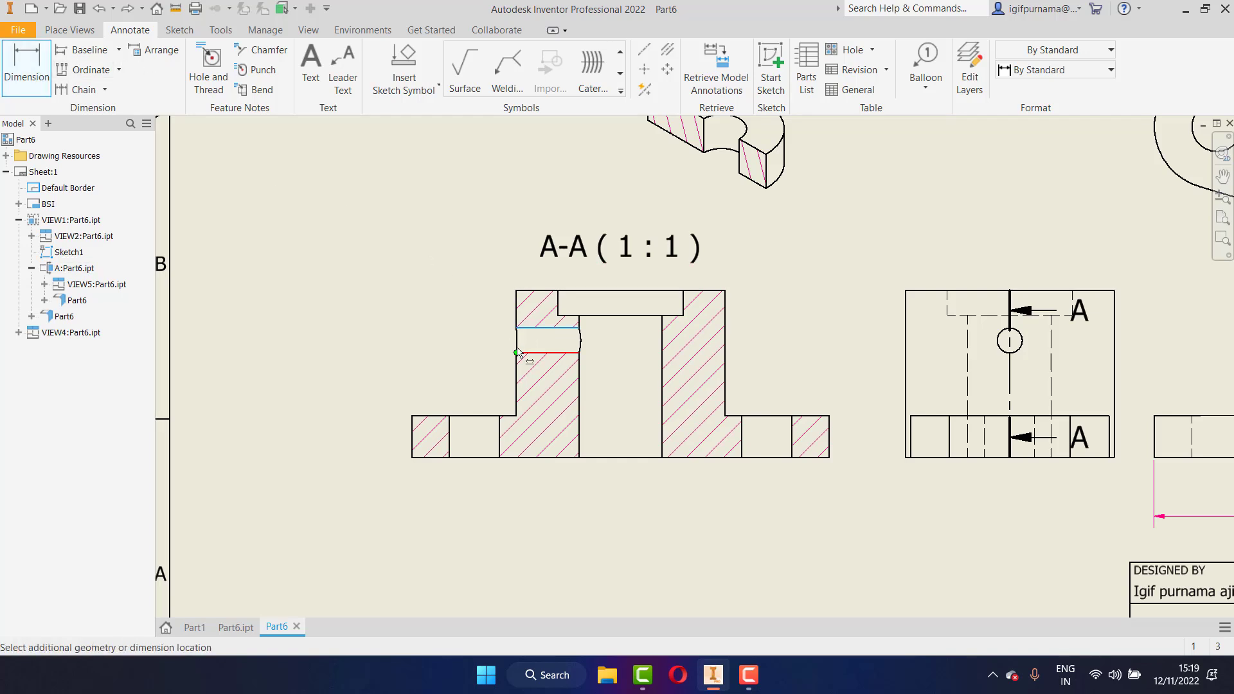
left_click(522, 352)
left_click(439, 344)
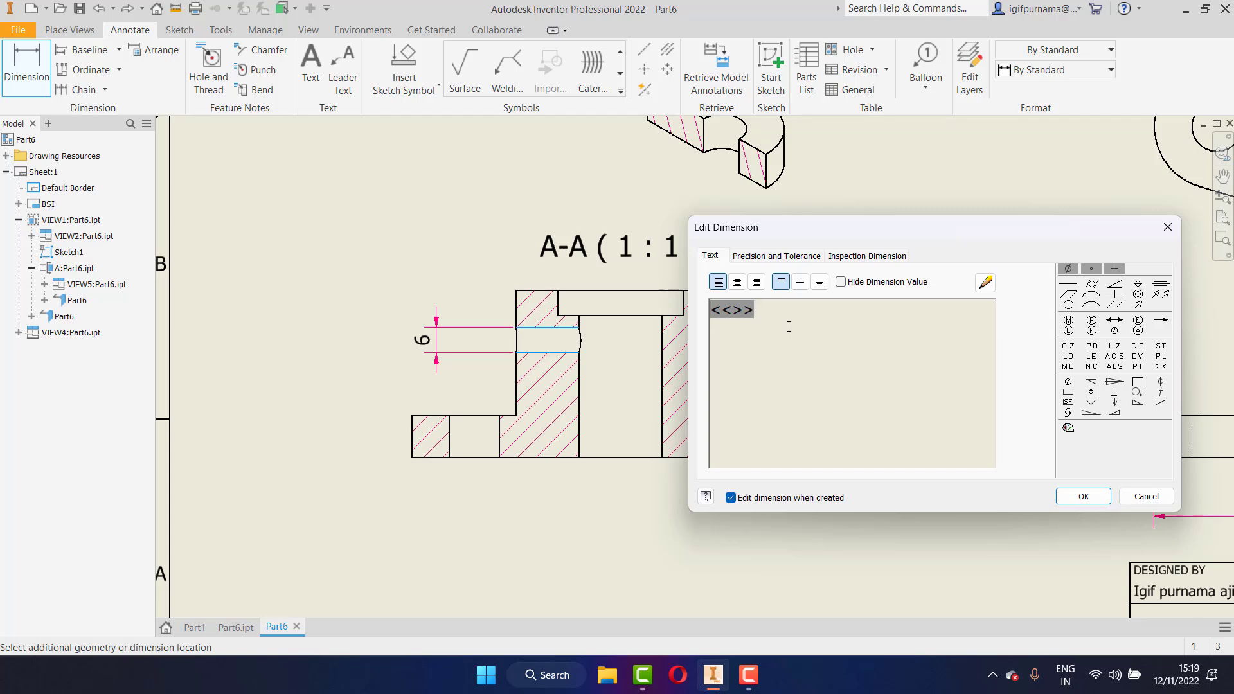
left_click(1068, 270)
left_click(1084, 497)
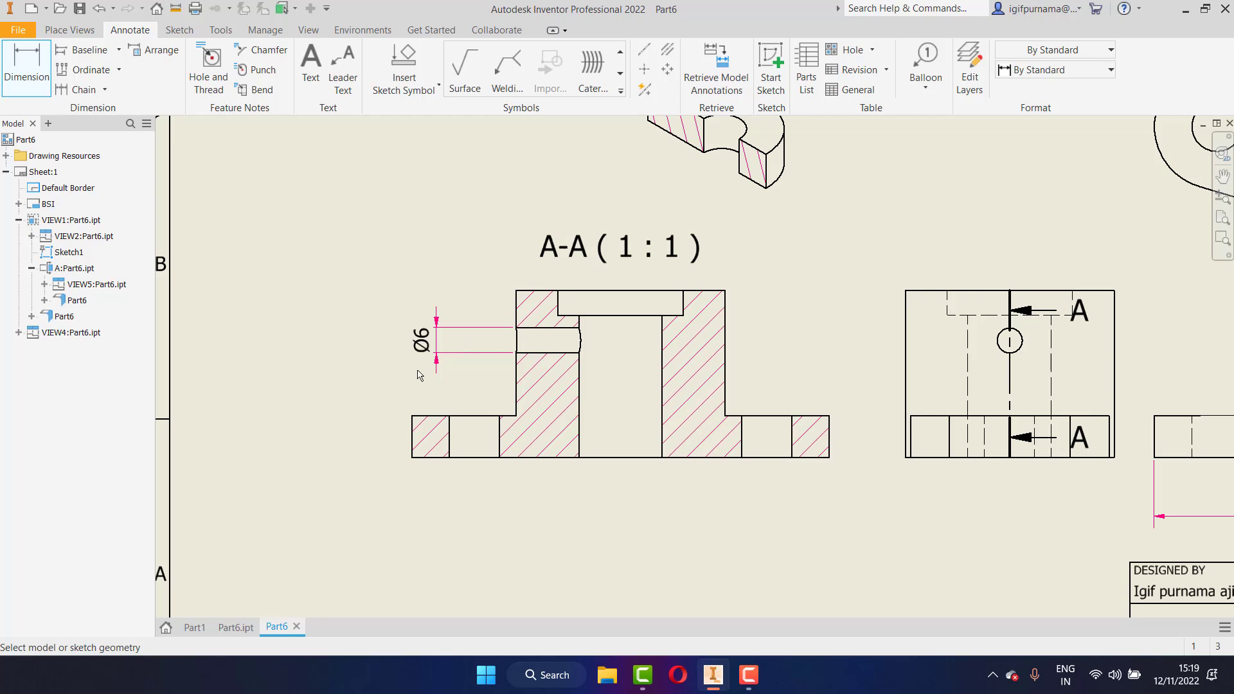
scroll(419, 372, "down", 3)
scroll(433, 374, "up", 4)
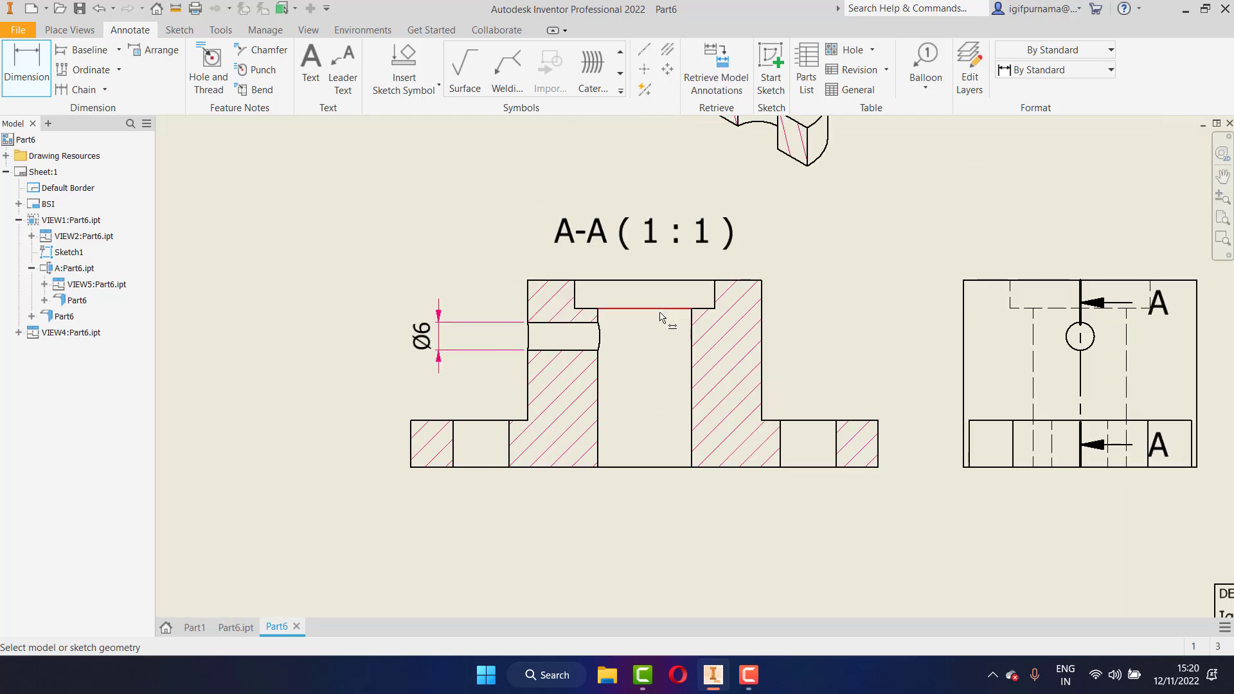
scroll(650, 328, "up", 3)
scroll(651, 328, "down", 4)
scroll(651, 328, "up", 1)
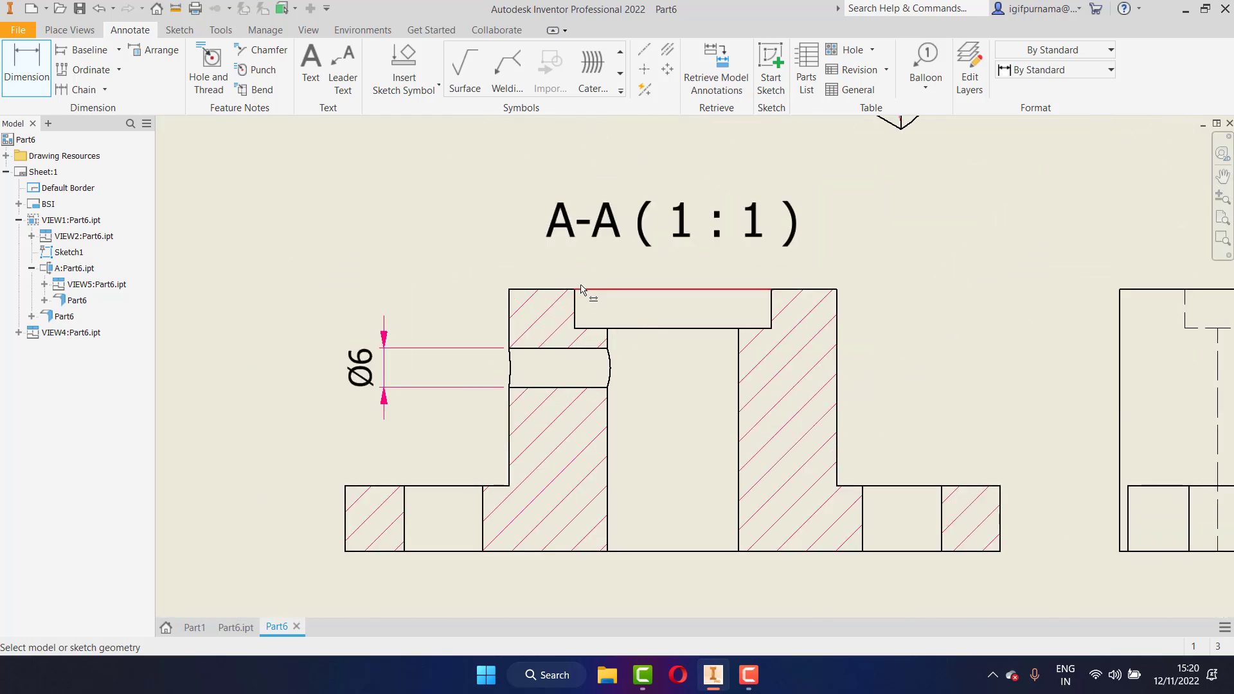
scroll(627, 249, "down", 2)
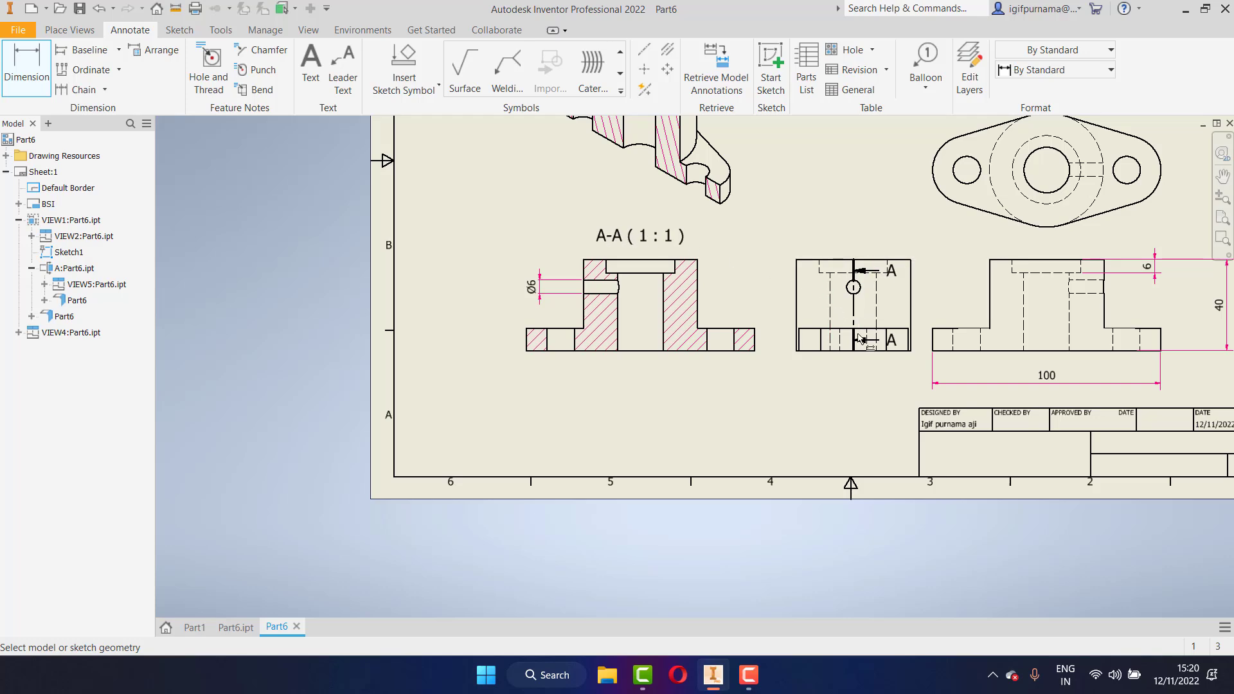
Add a Ø30 dimension below section A-A across the counterbore
scroll(722, 361, "down", 5)
scroll(719, 321, "up", 6)
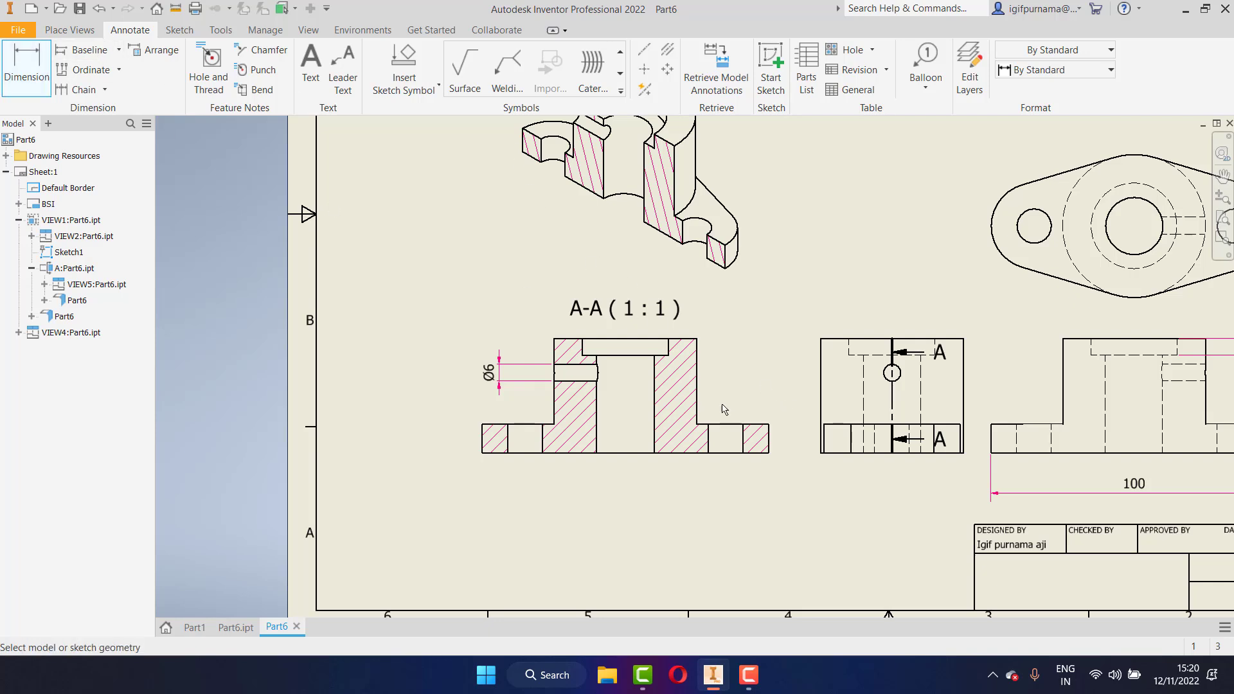
left_click(586, 347)
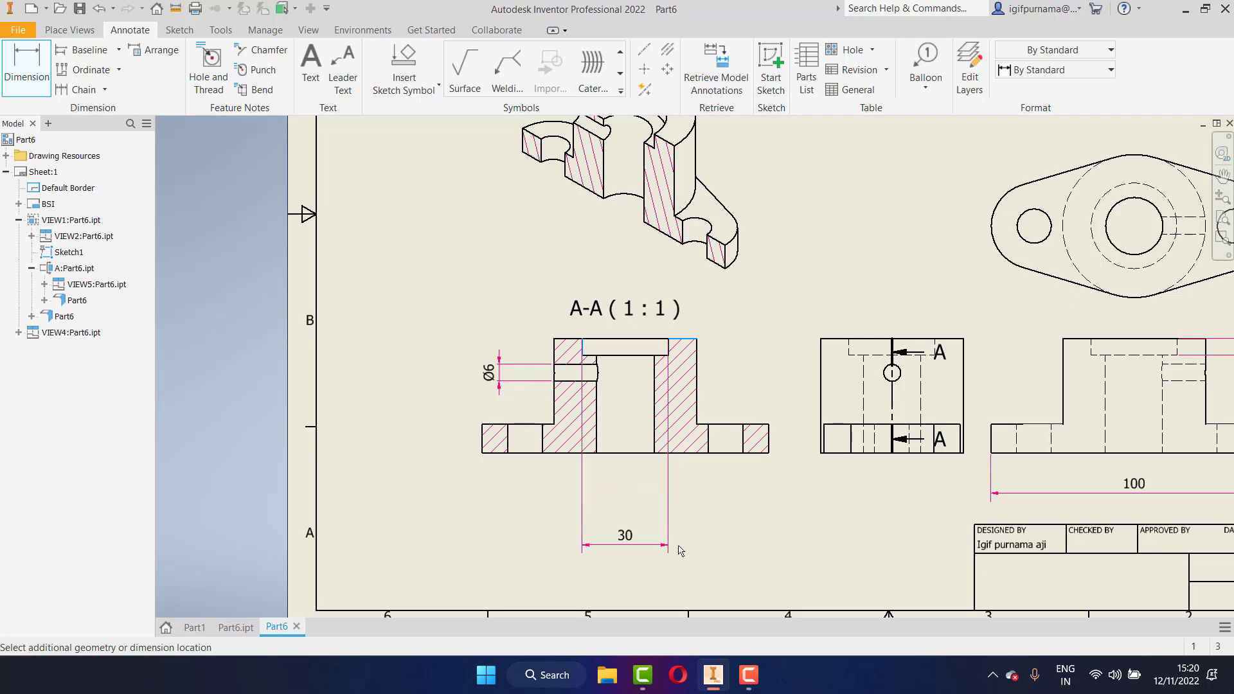
left_click(676, 545)
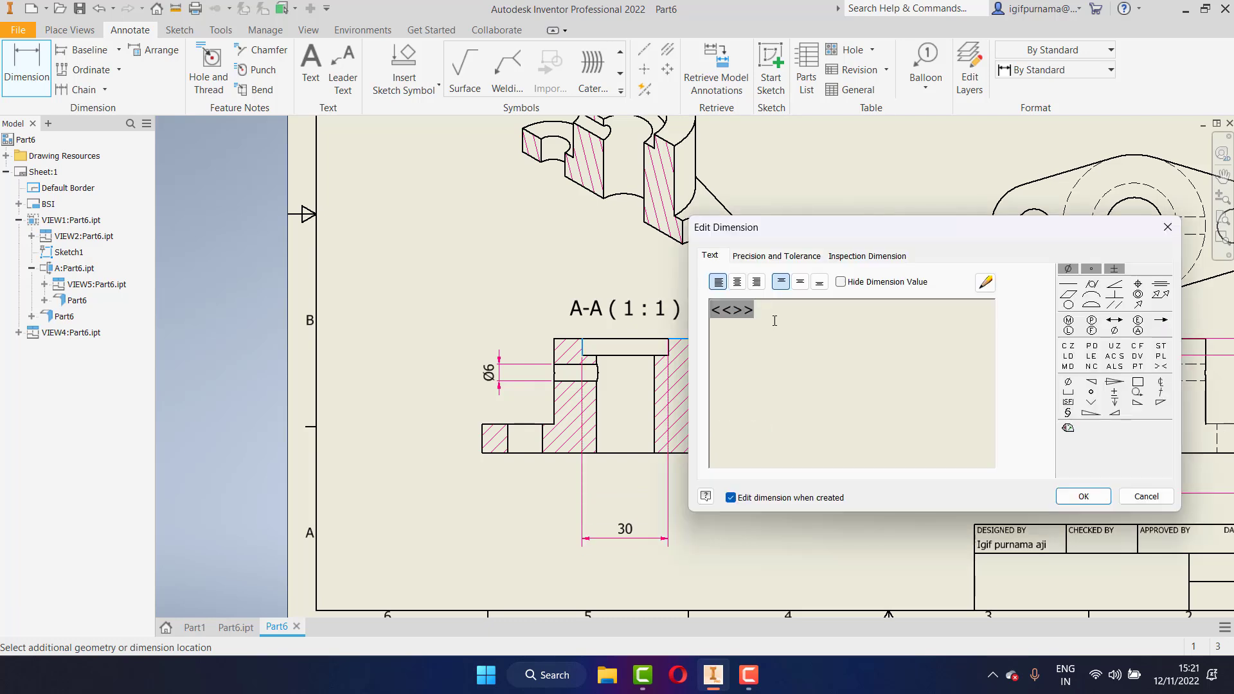
left_click(1069, 269)
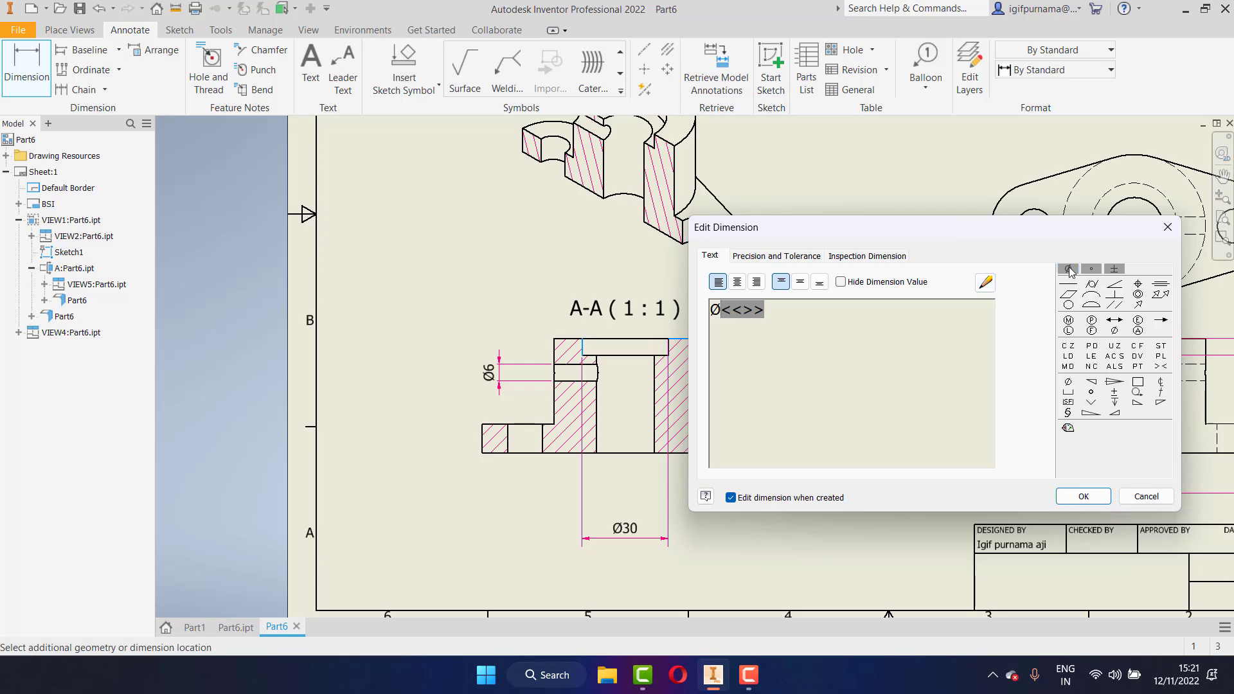
left_click(1092, 498)
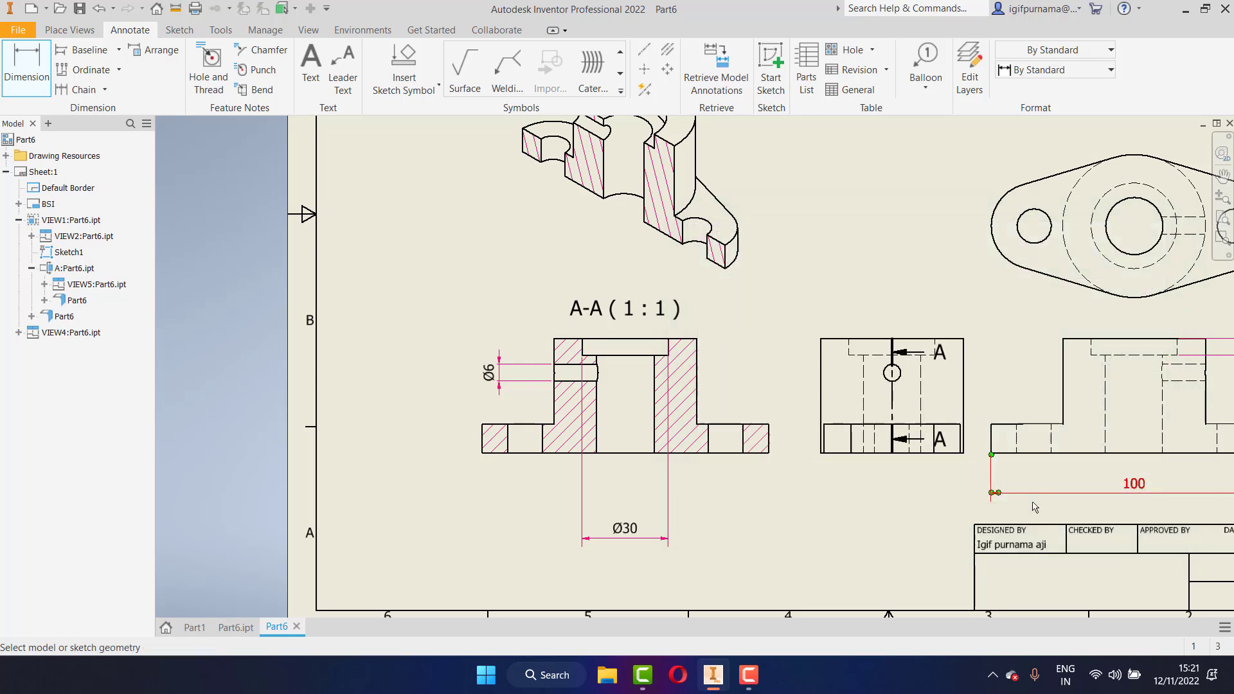
Recheck the Ø30 dimension text several times, confirm it, and end the Dimension tool
double_click(656, 518)
left_click(1083, 495)
double_click(673, 510)
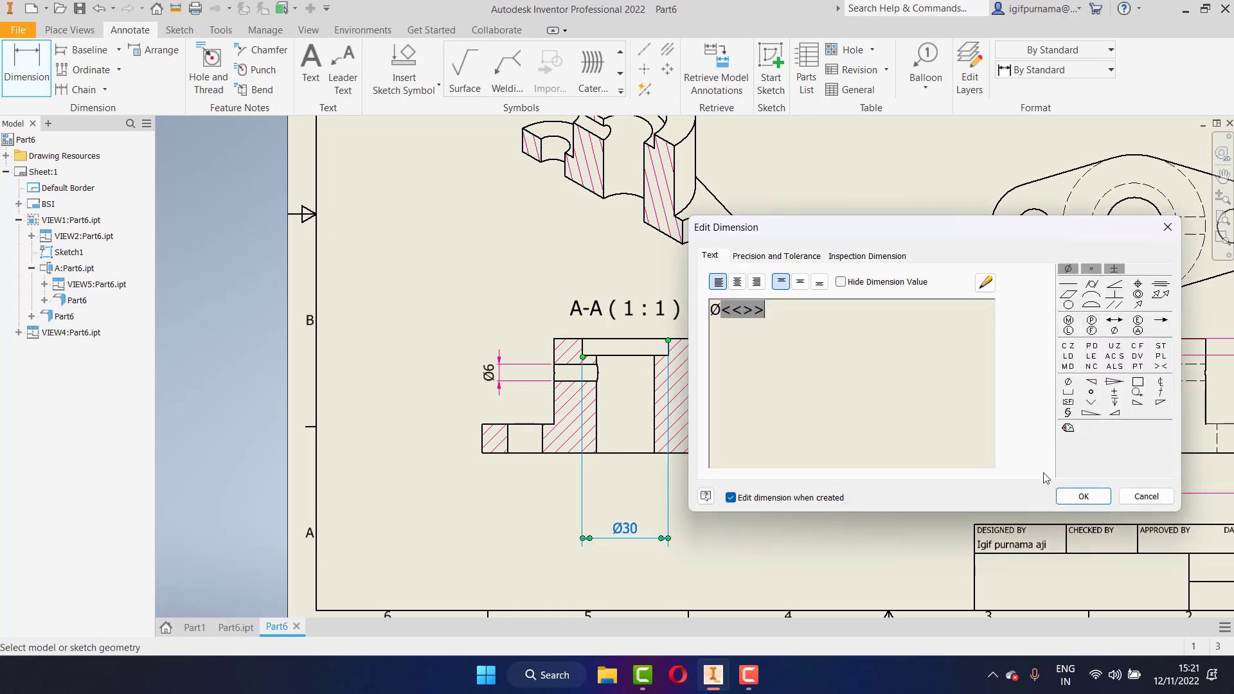
left_click(1083, 496)
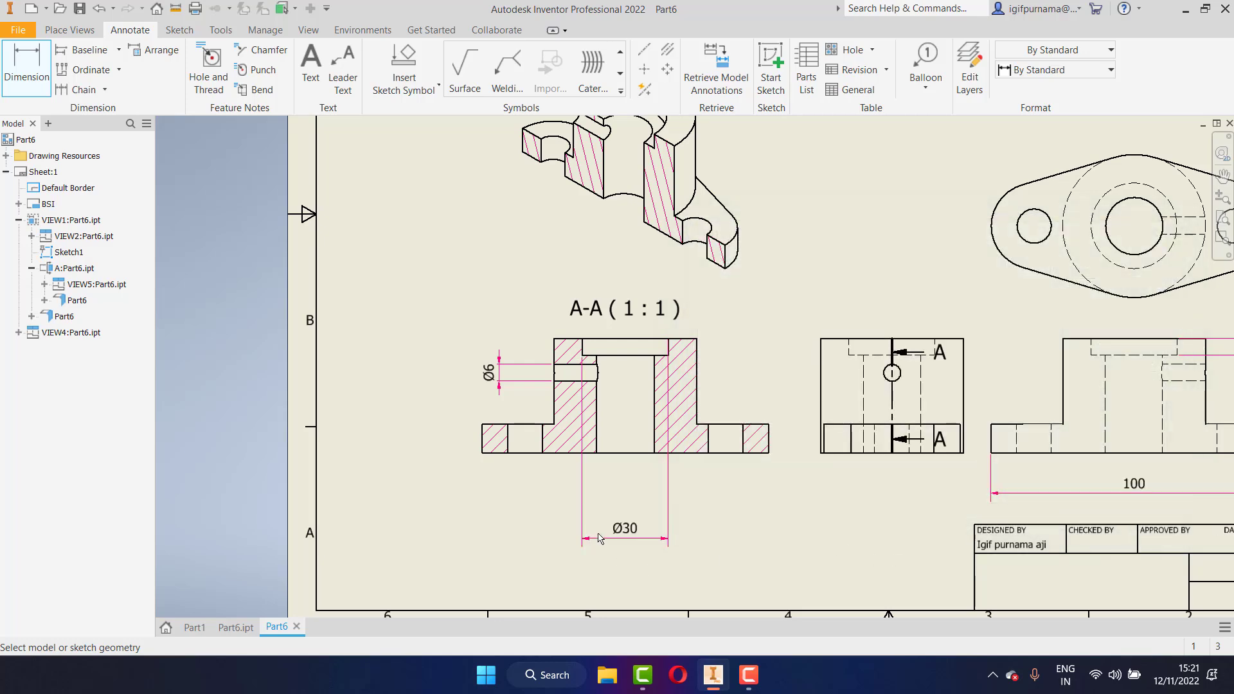
double_click(617, 499)
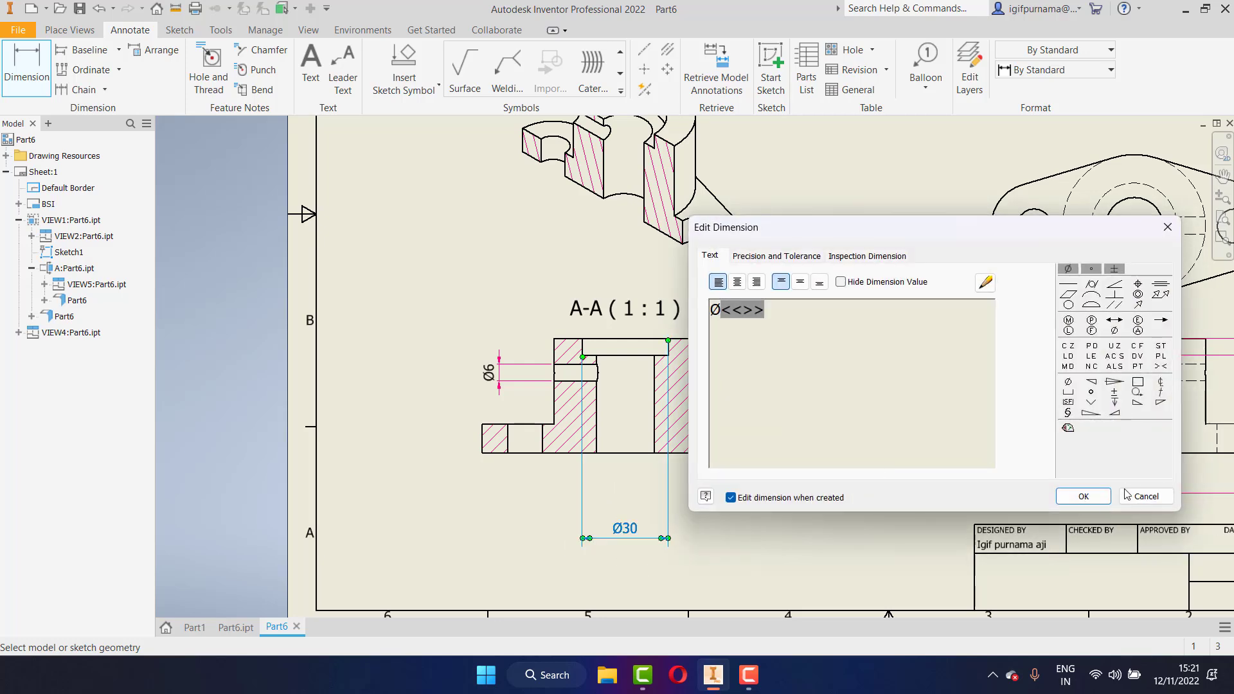
left_click(1084, 496)
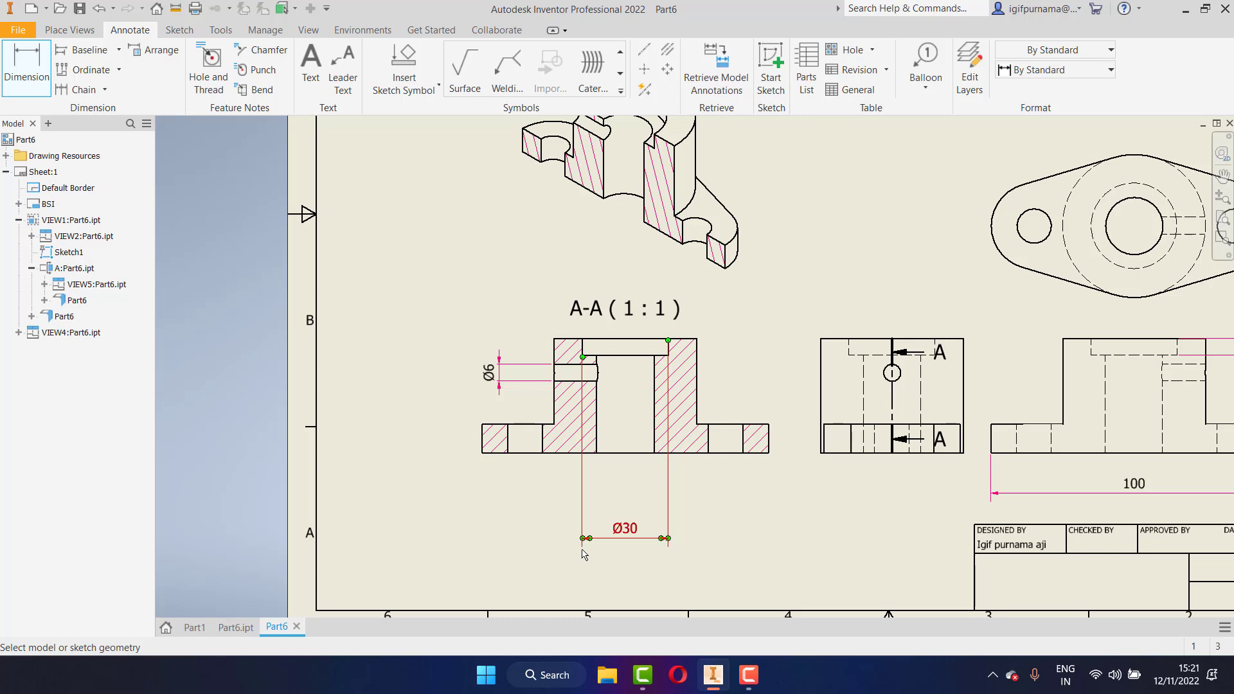
double_click(581, 511)
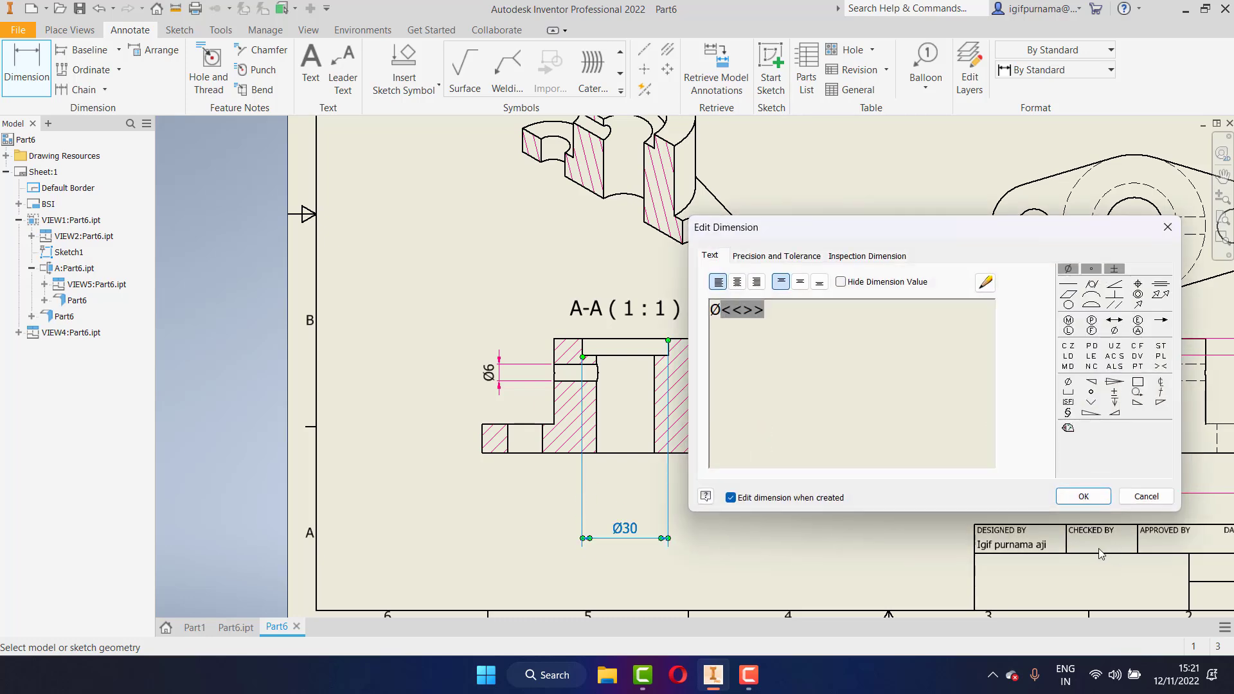
left_click(1084, 496)
key("Escape")
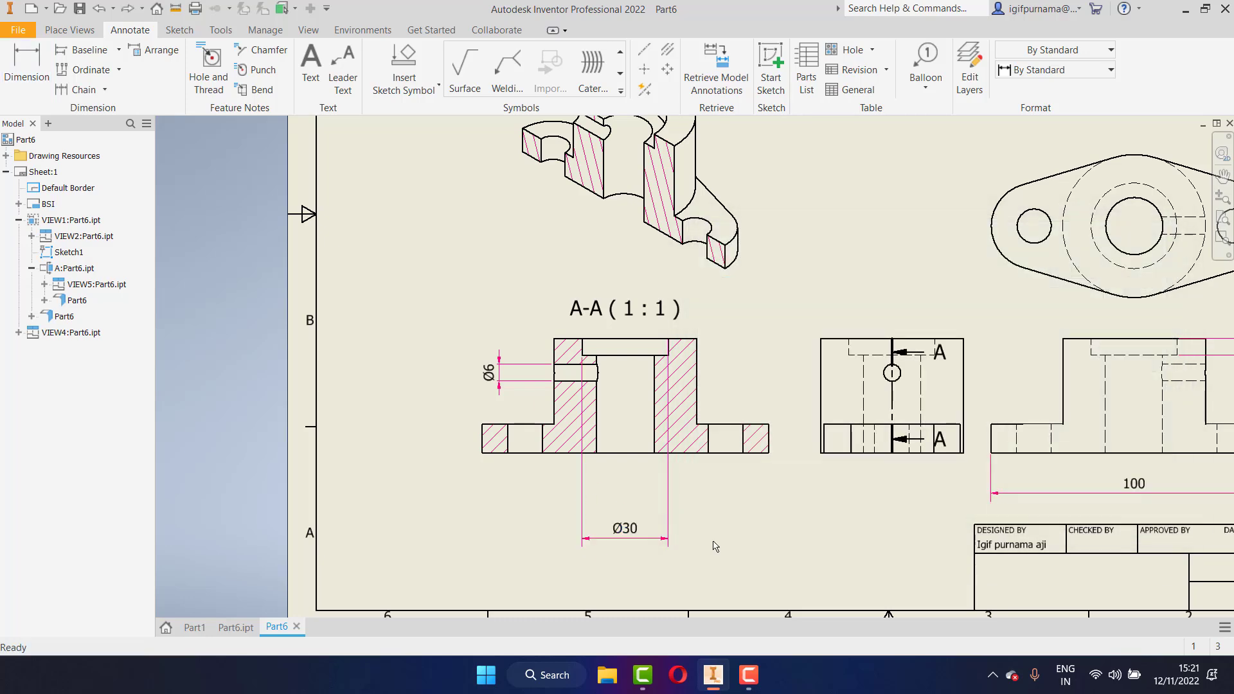
Undo the old dimension and re-add Ø30 below section A-A
key("ctrl+z")
key("ctrl+z")
left_click(27, 64)
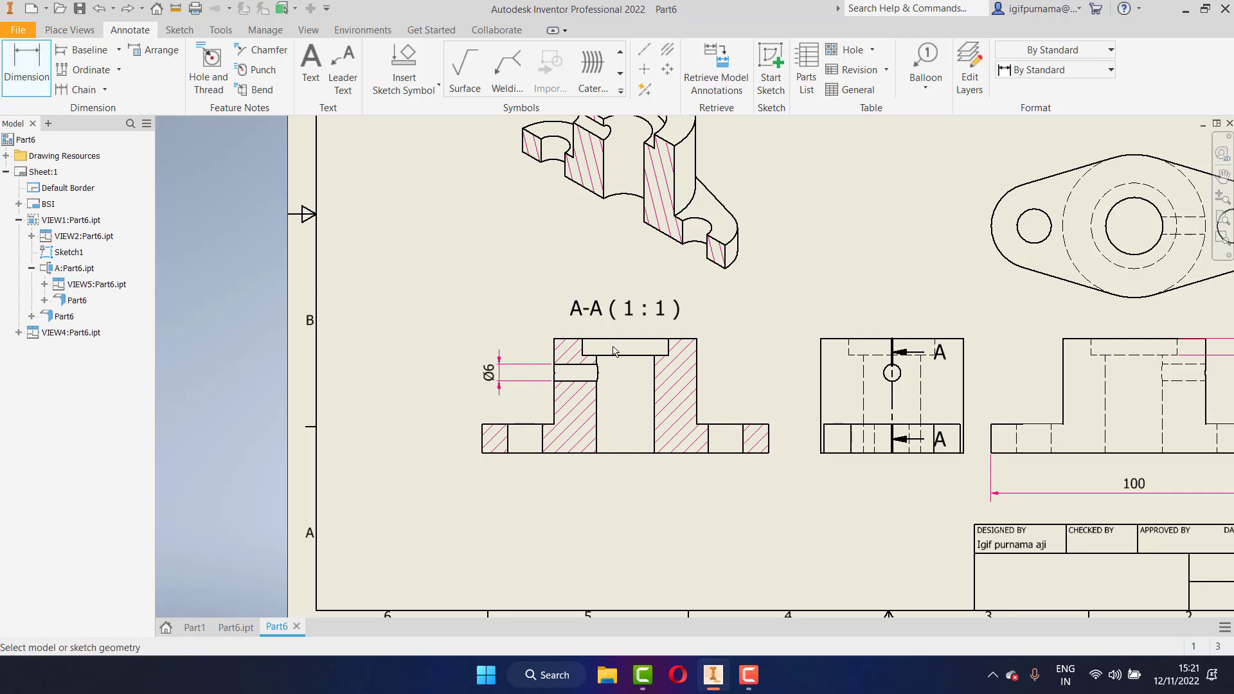
left_click(675, 342)
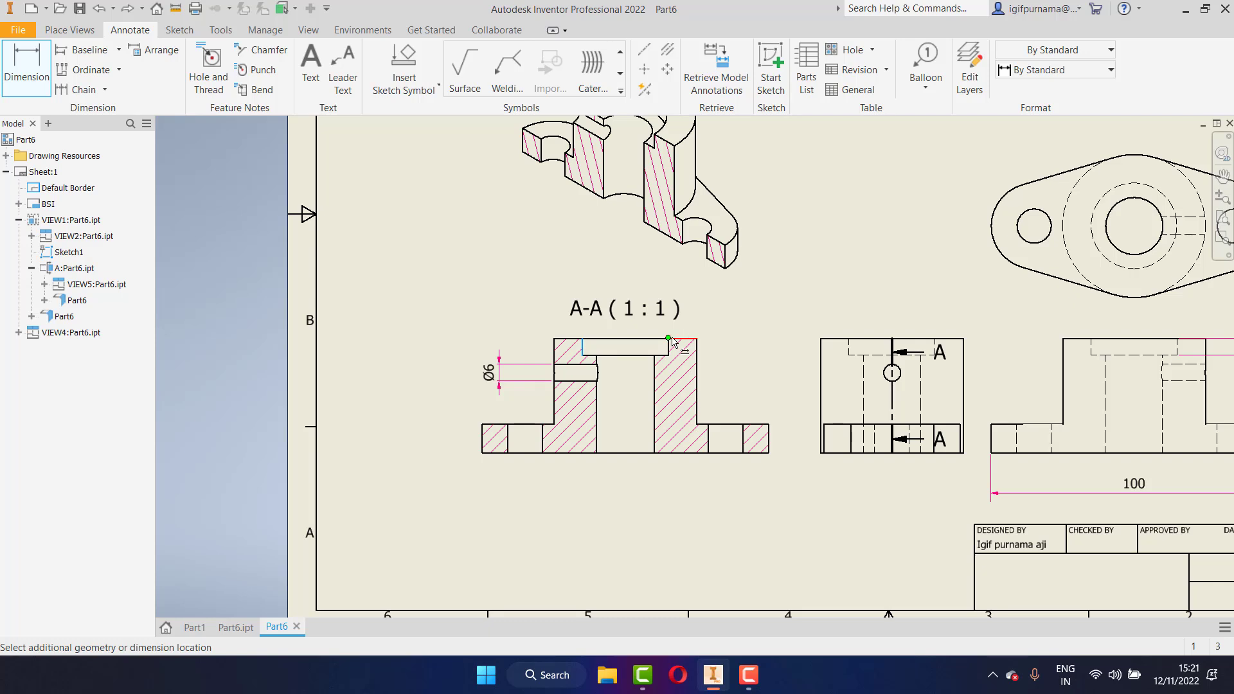
left_click(654, 479)
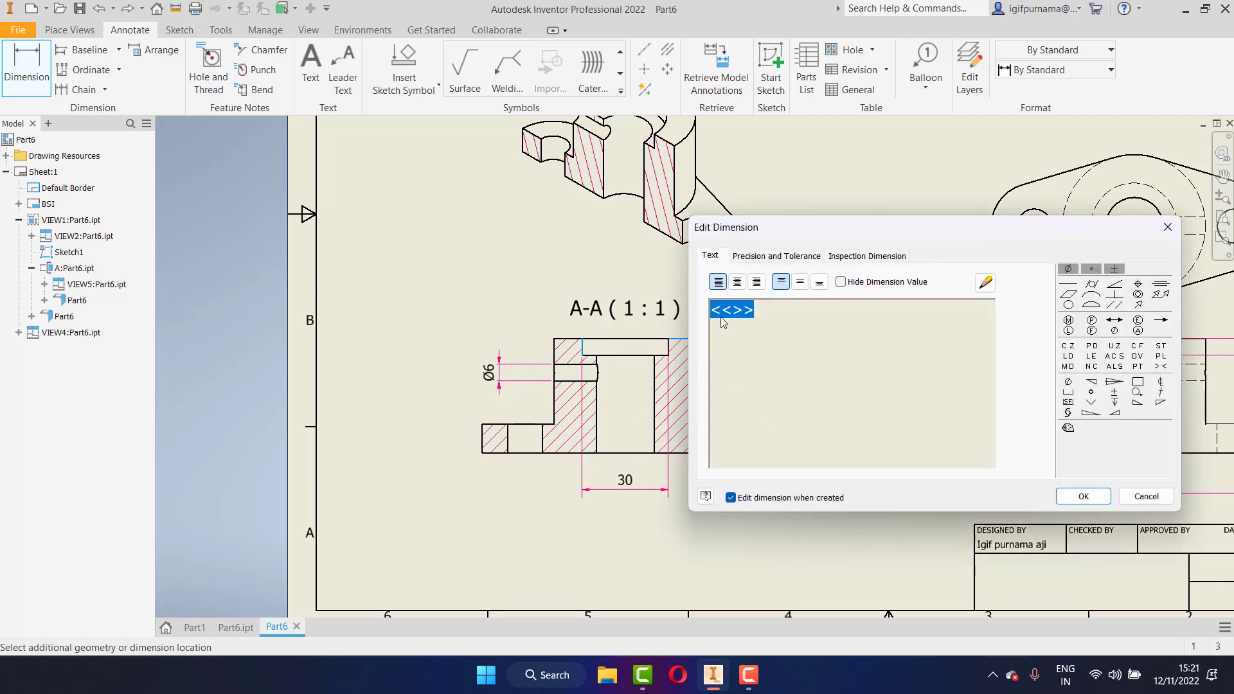
left_click(782, 313)
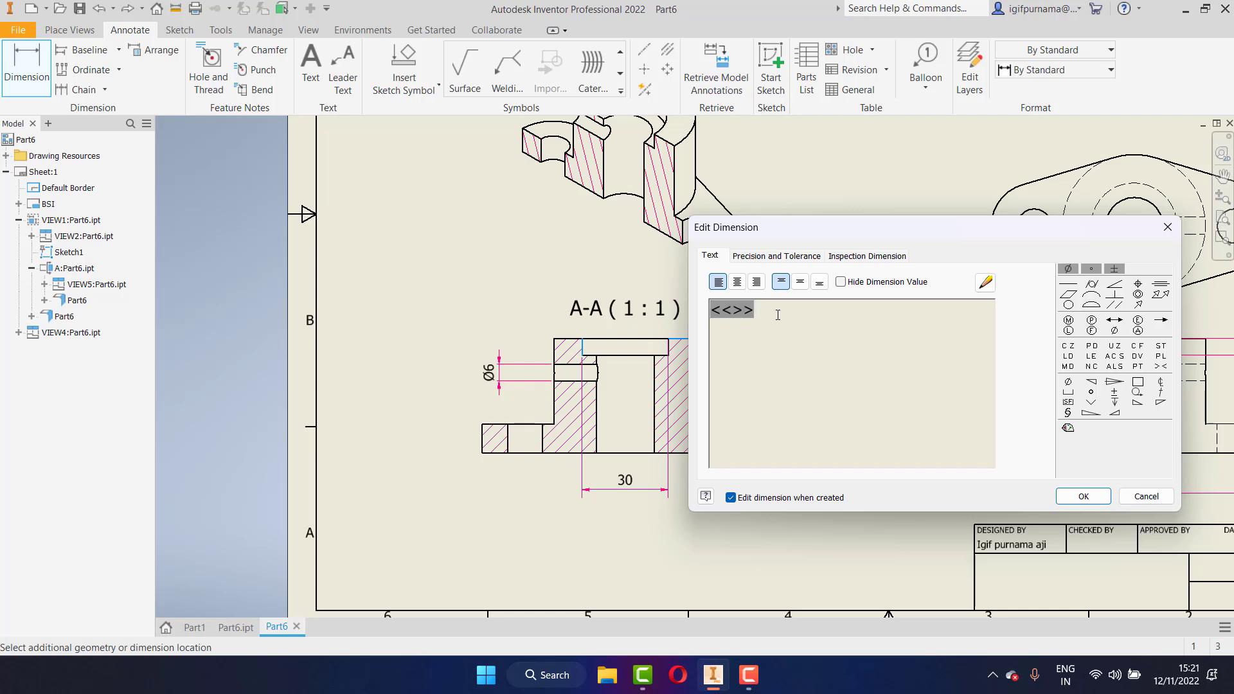
left_click(1067, 269)
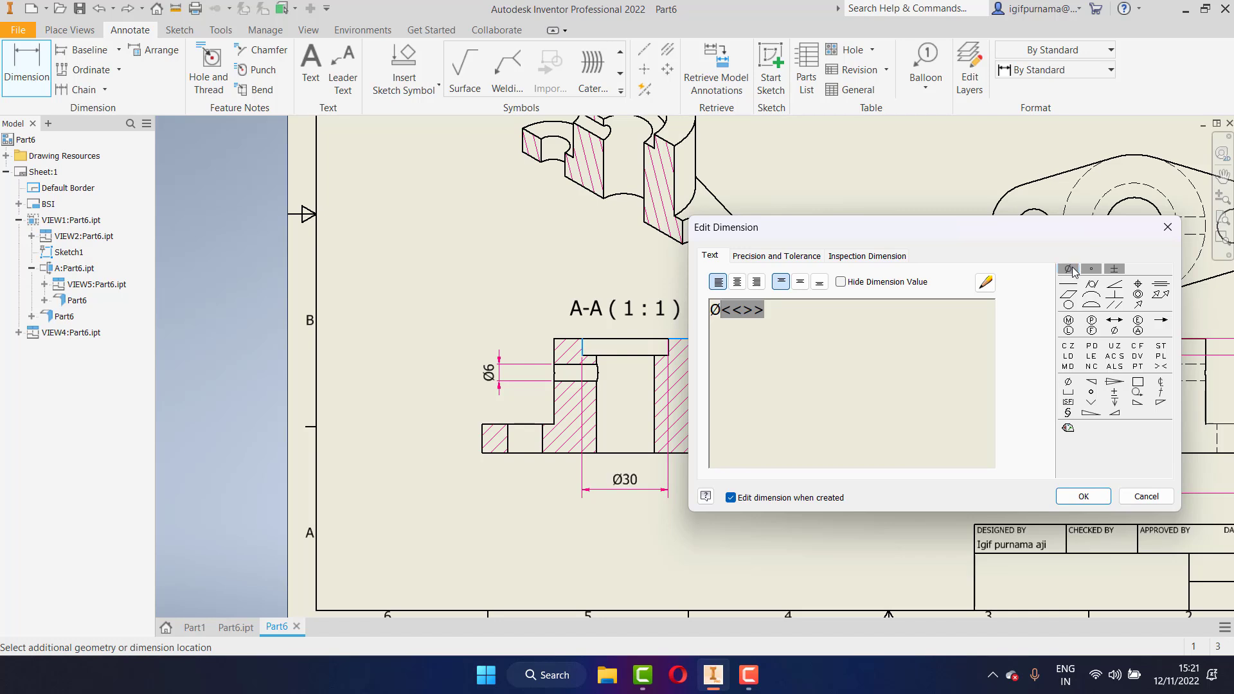
left_click(1076, 501)
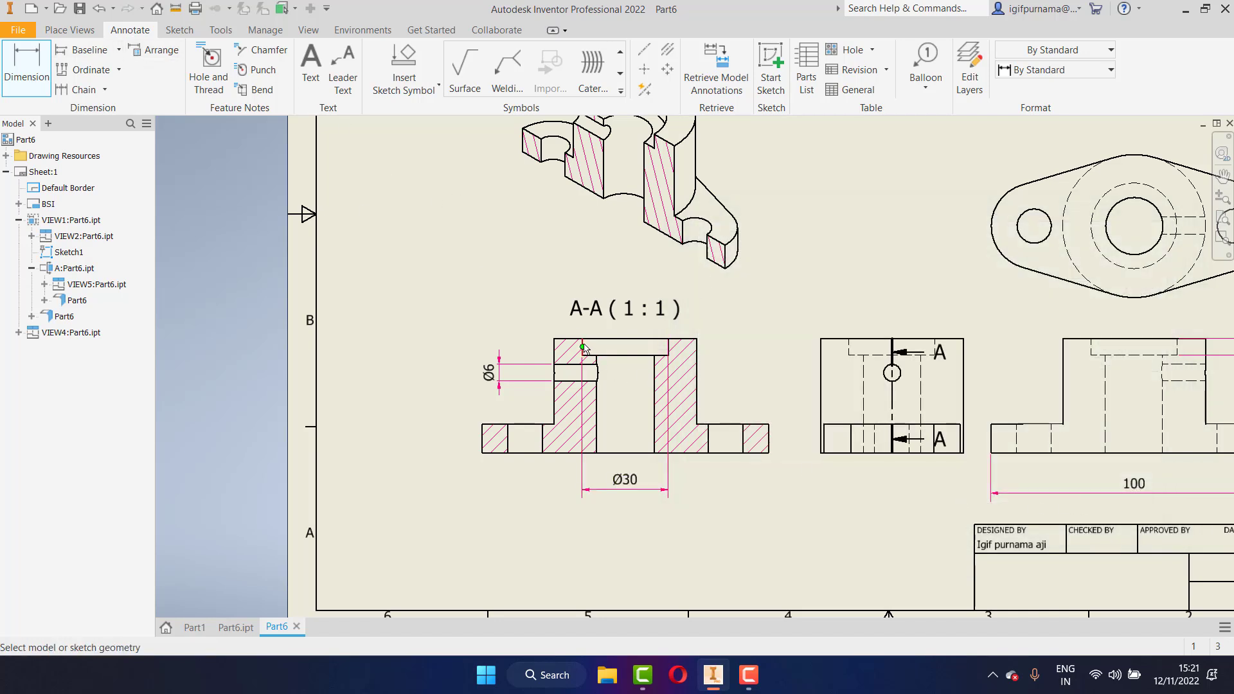
Add a Ø20 dimension across the central bore
left_click(619, 359)
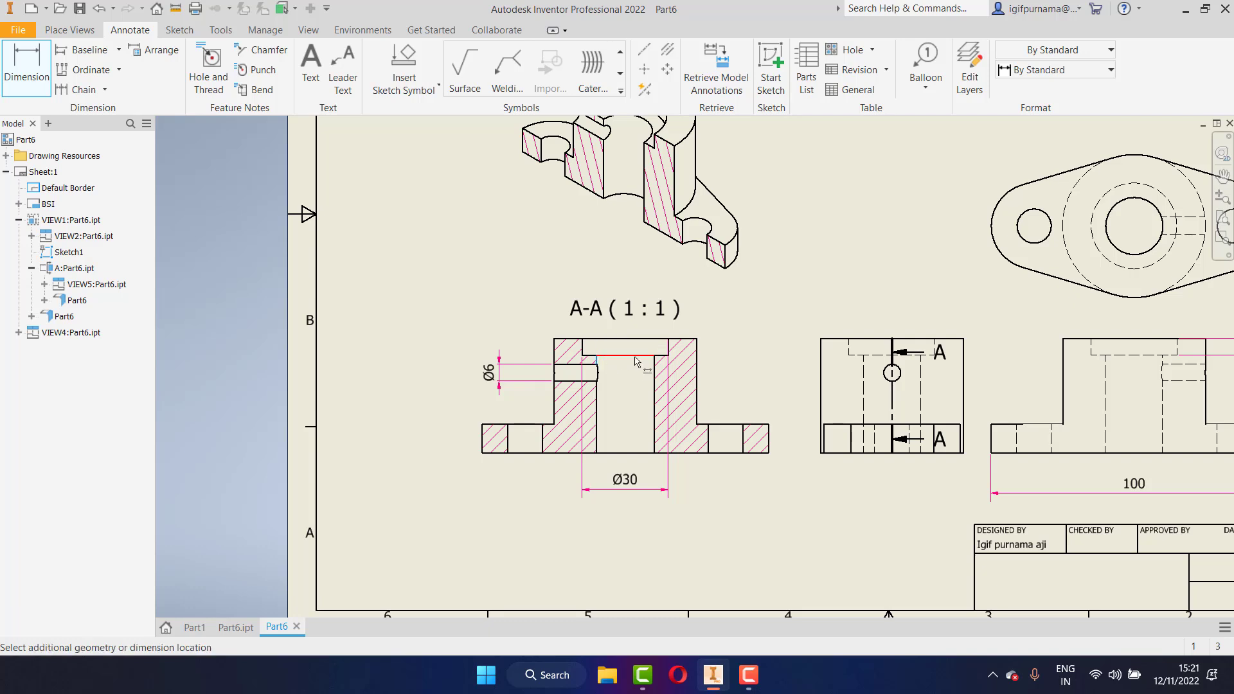
left_click(648, 411)
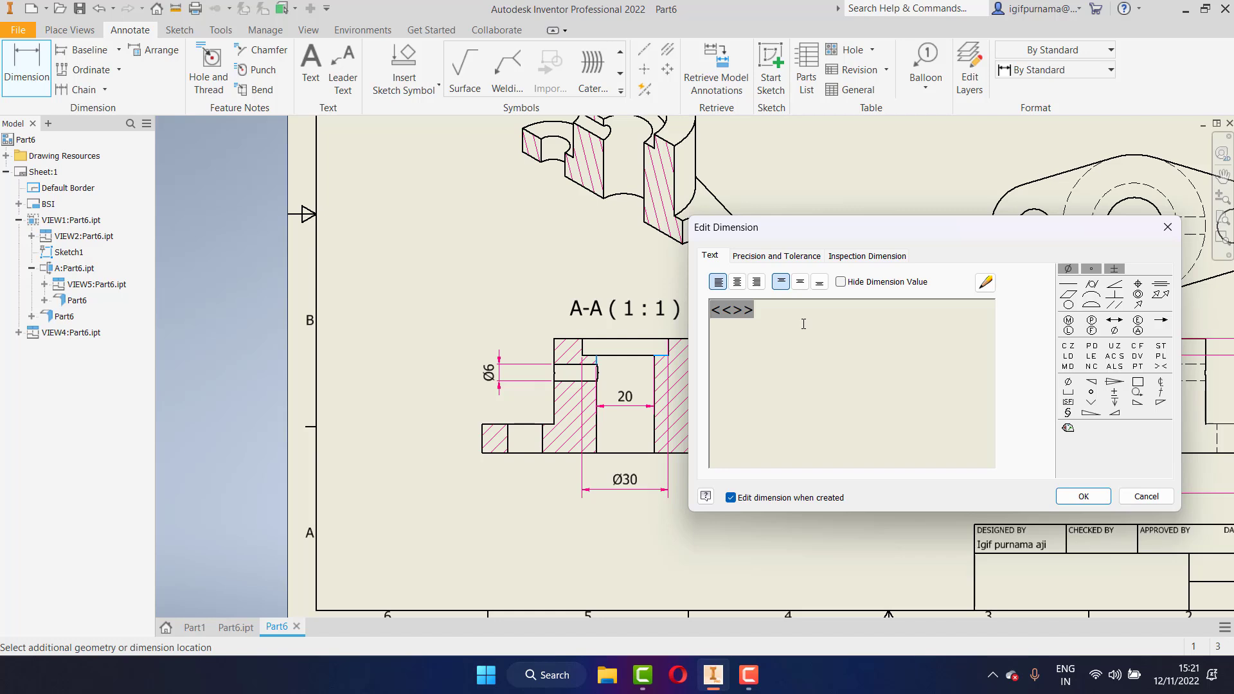
left_click(1069, 269)
left_click(1084, 498)
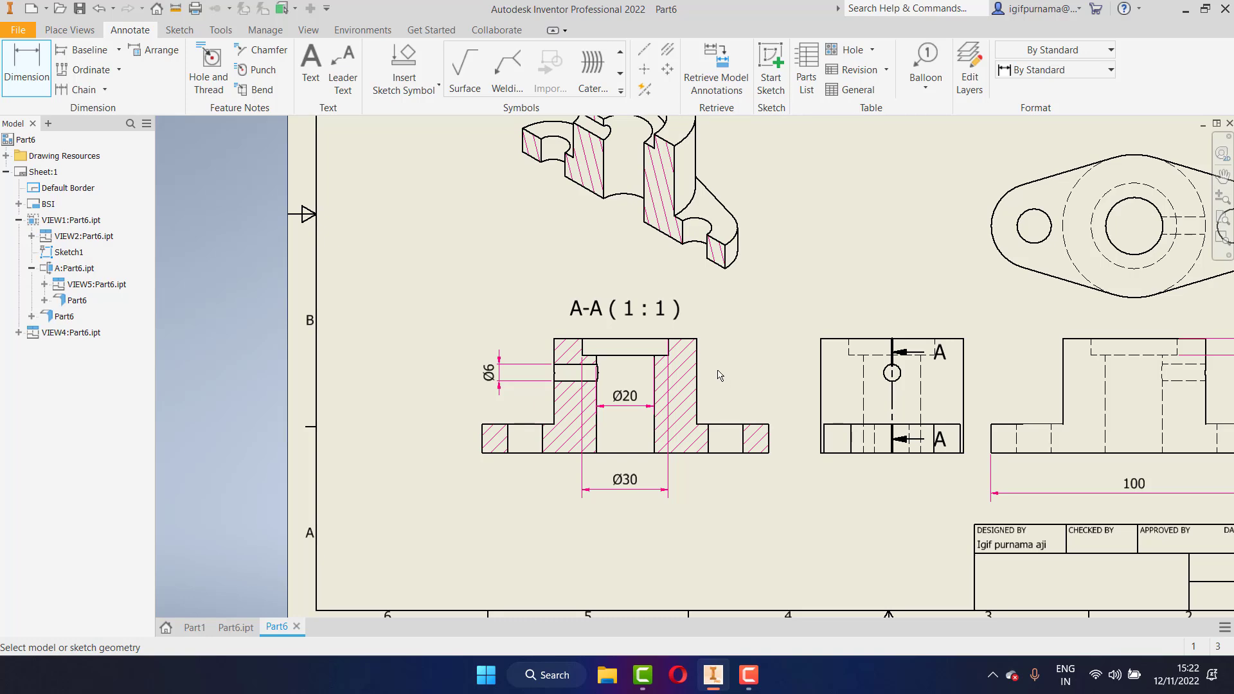
scroll(576, 327, "up", 2)
scroll(576, 327, "down", 5)
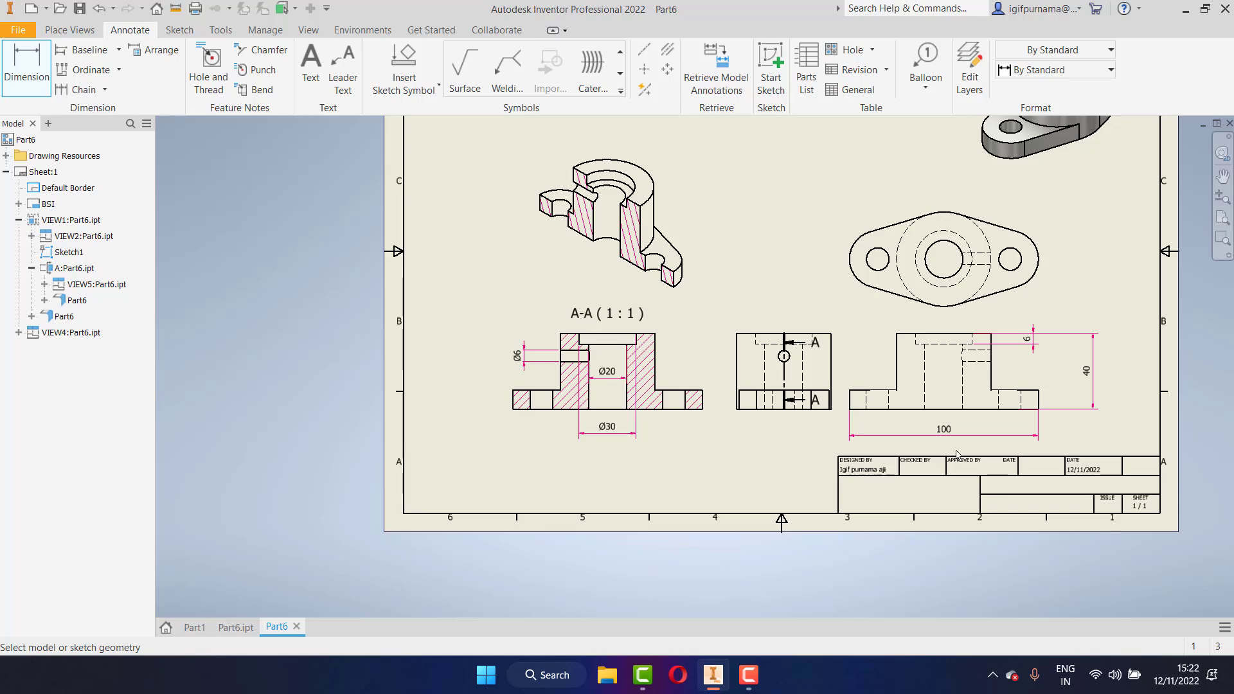
scroll(1051, 354, "up", 3)
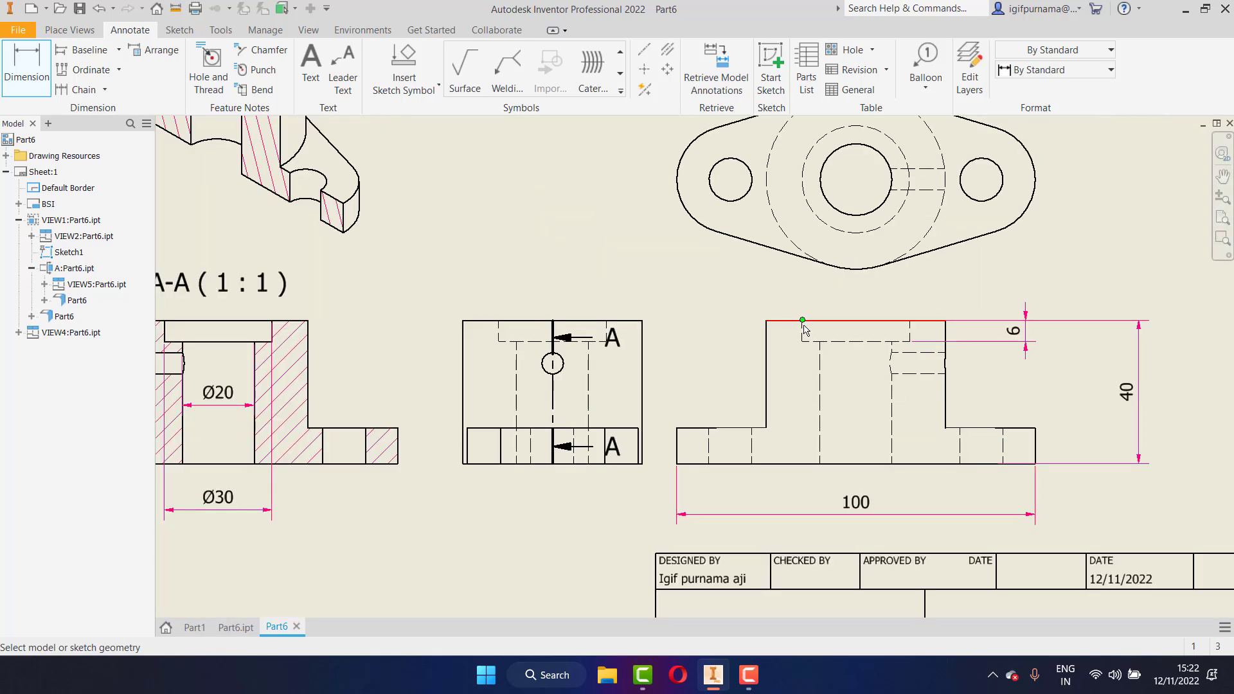
scroll(821, 351, "down", 3)
scroll(821, 350, "down", 2)
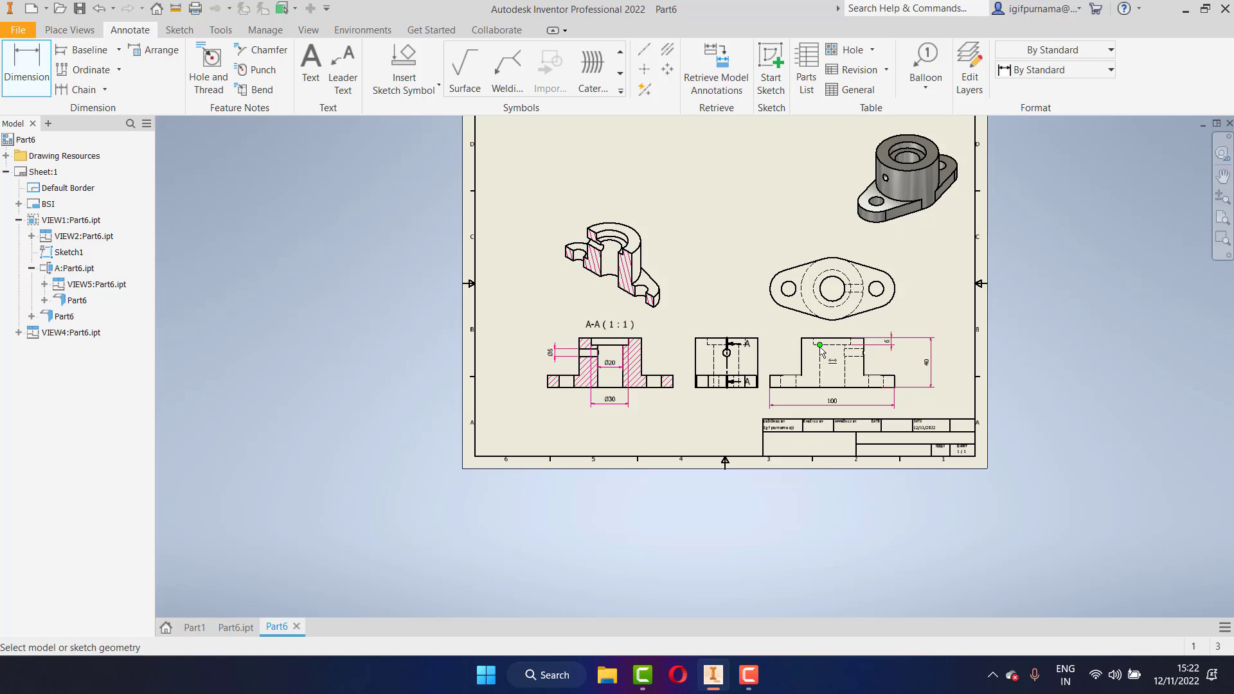
scroll(701, 315, "up", 3)
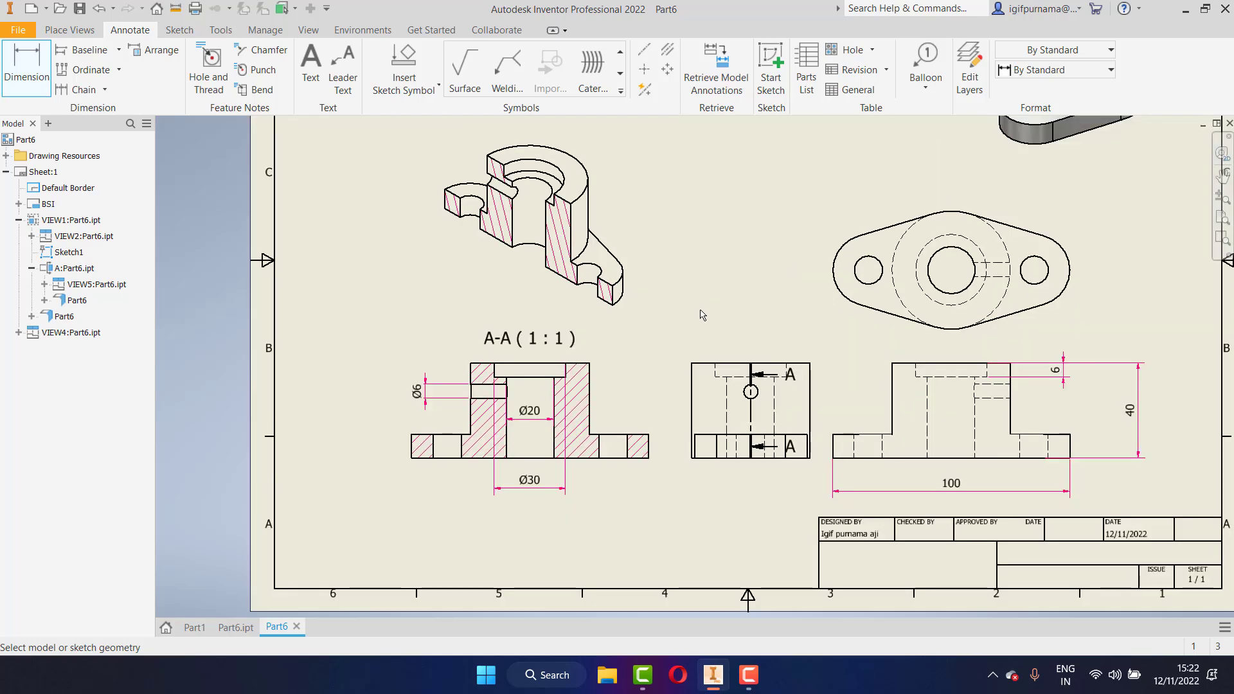
scroll(700, 315, "down", 2)
scroll(821, 401, "up", 2)
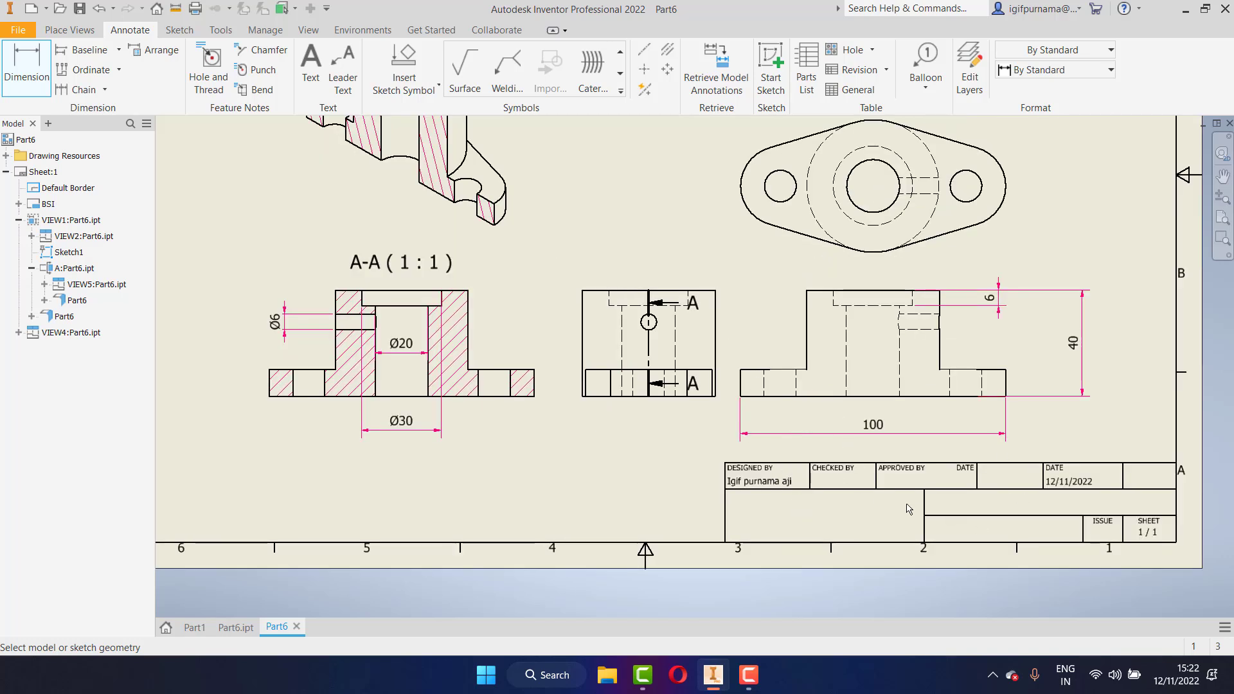
left_click(18, 220)
left_click(19, 205)
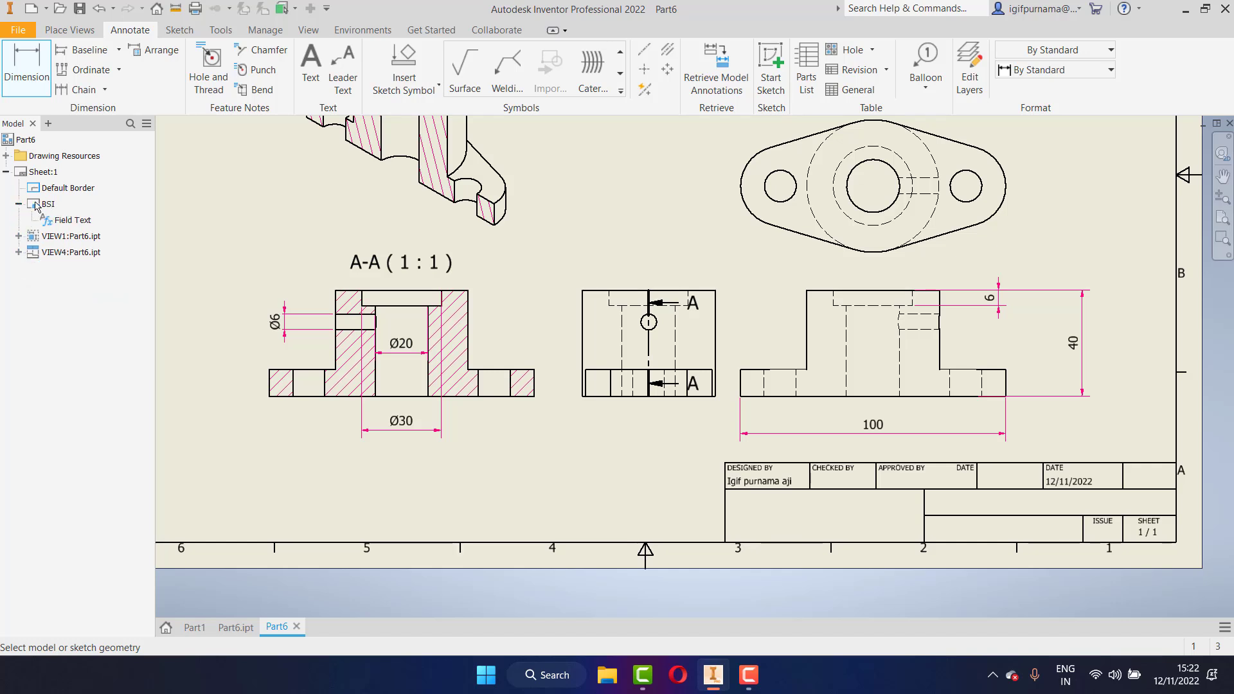
right_click(34, 205)
left_click(218, 241)
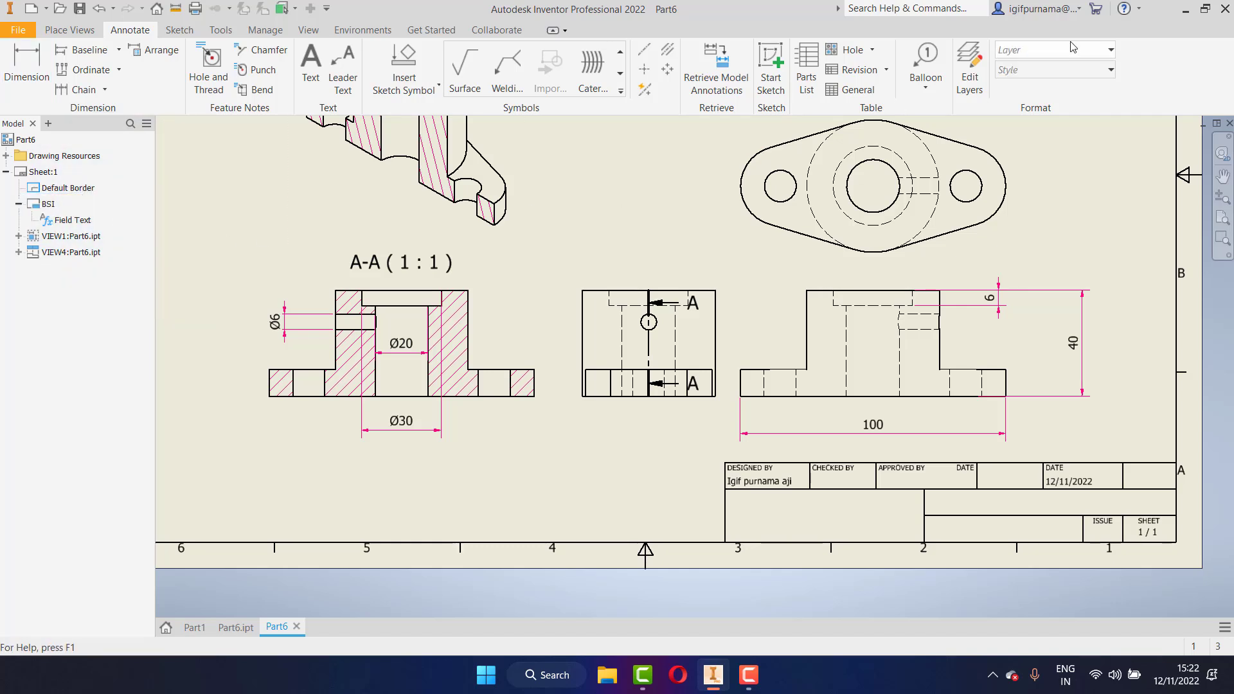
left_click(77, 188)
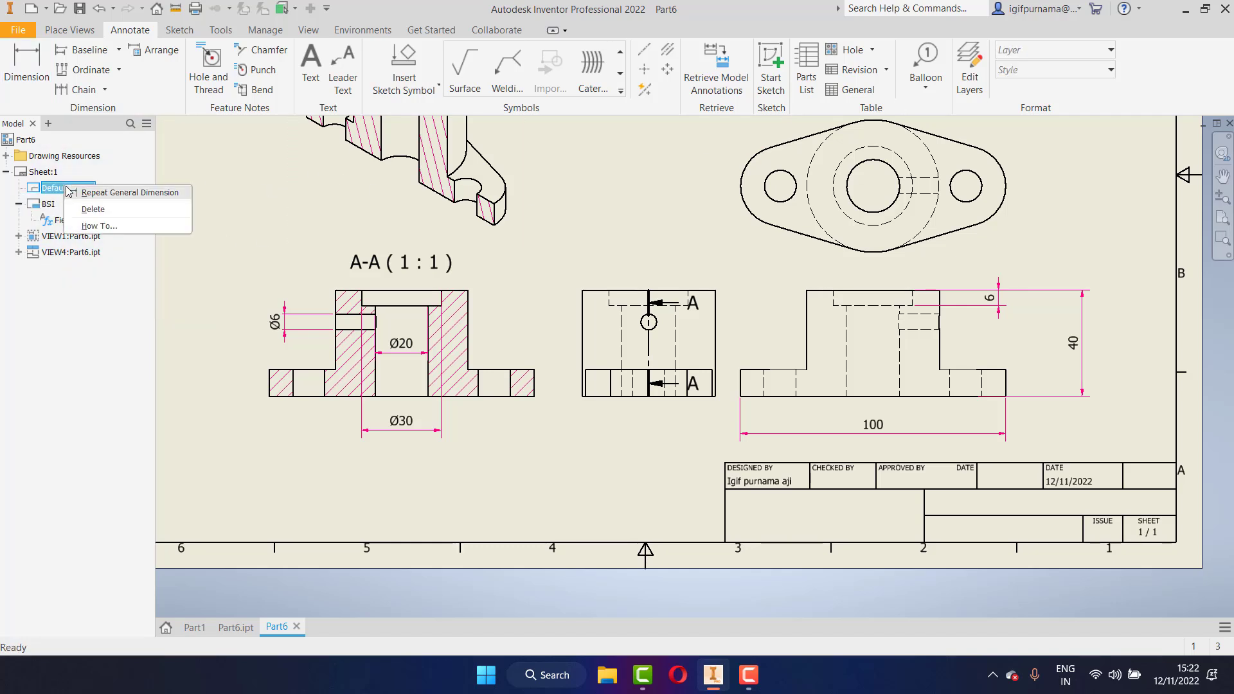
right_click(47, 201)
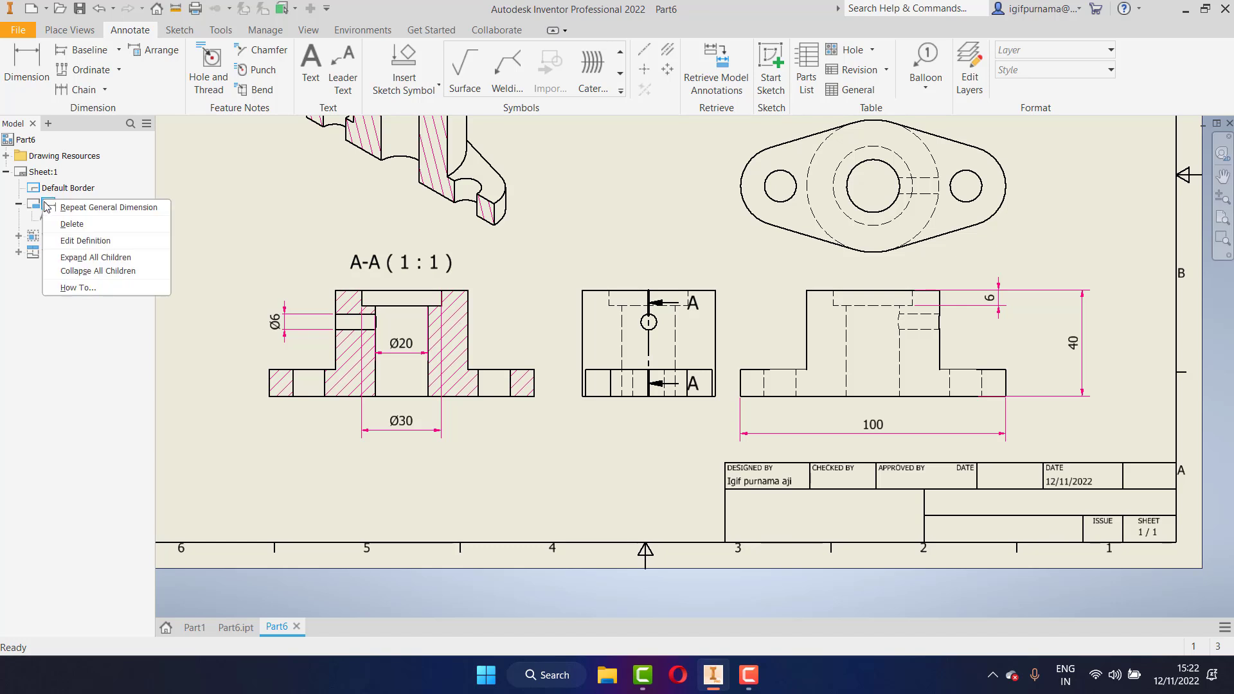
left_click(90, 241)
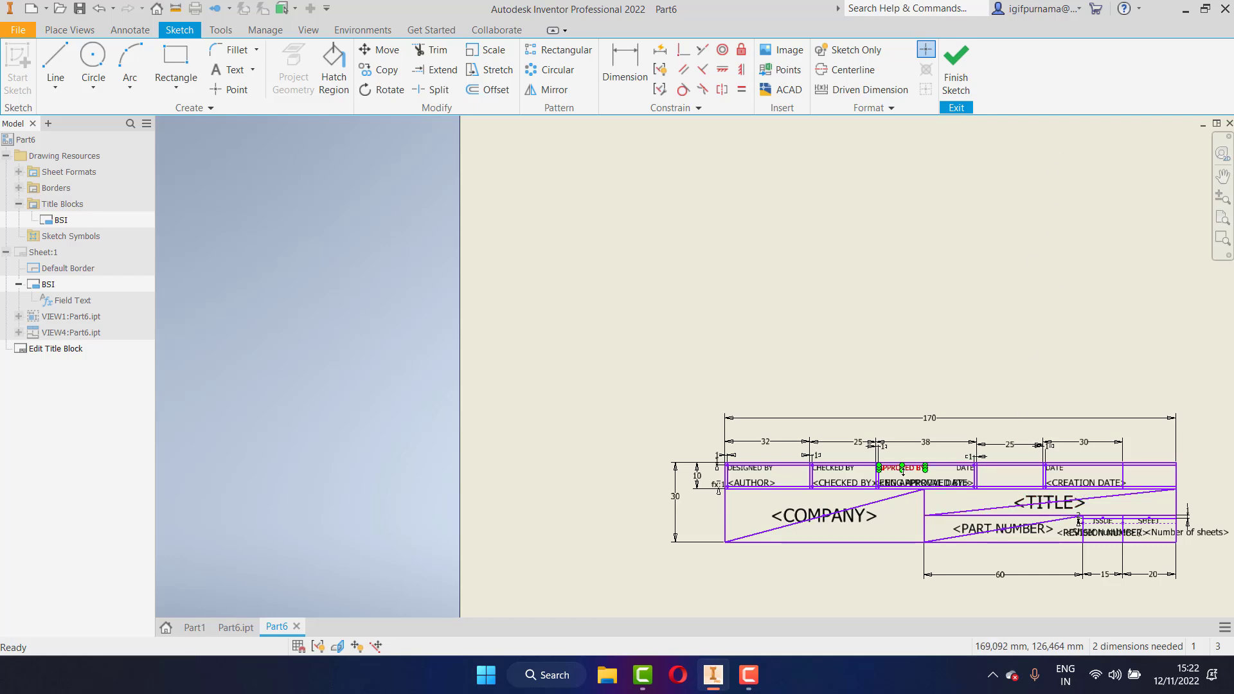
left_click(958, 68)
left_click(586, 354)
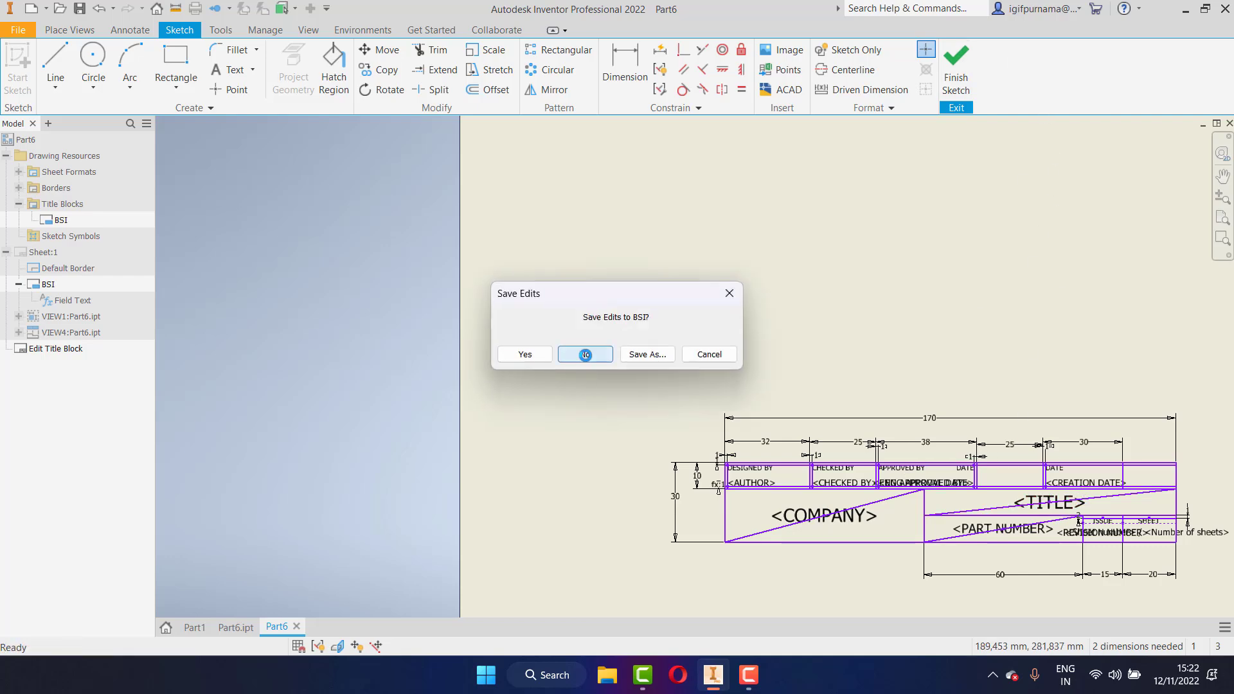
scroll(1064, 492, "down", 5)
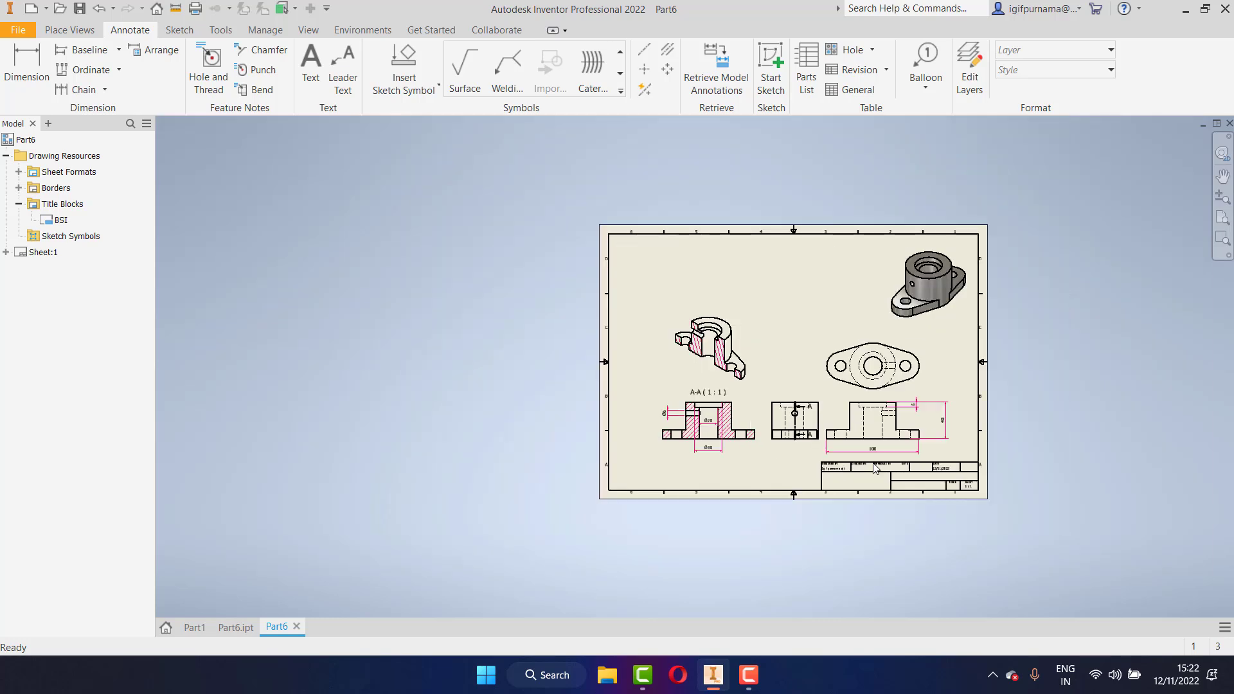
scroll(818, 443, "up", 3)
scroll(816, 439, "down", 3)
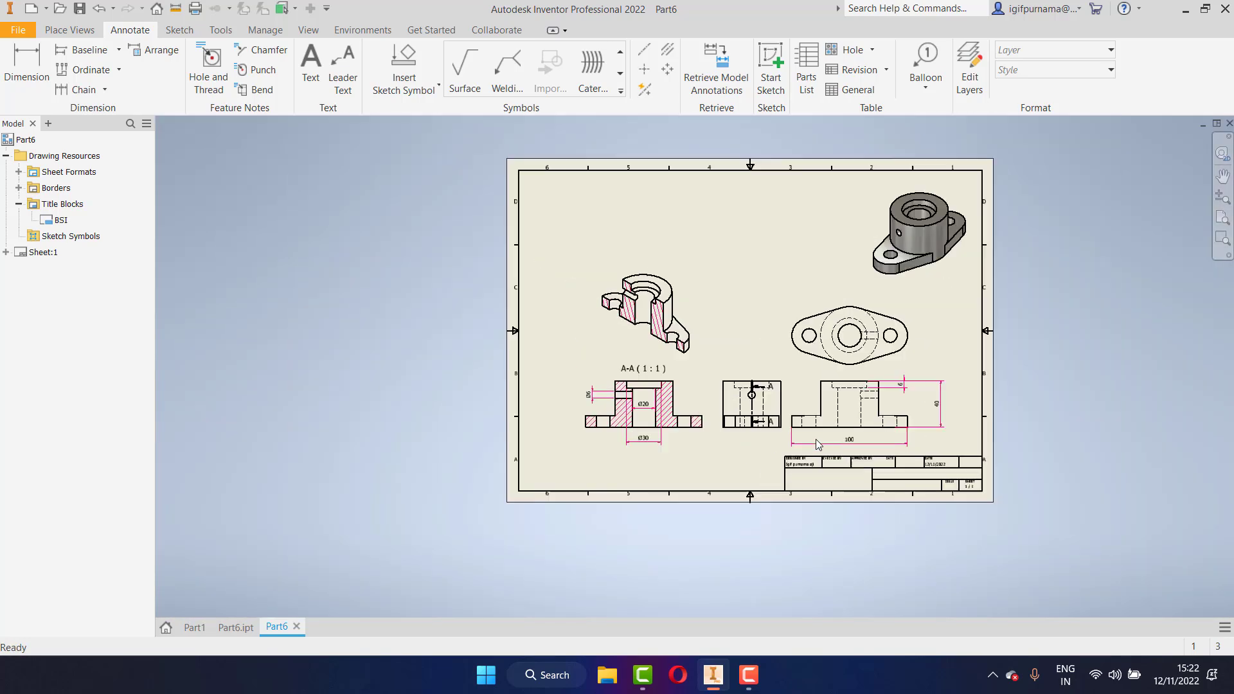
scroll(954, 279, "up", 4)
scroll(954, 287, "down", 3)
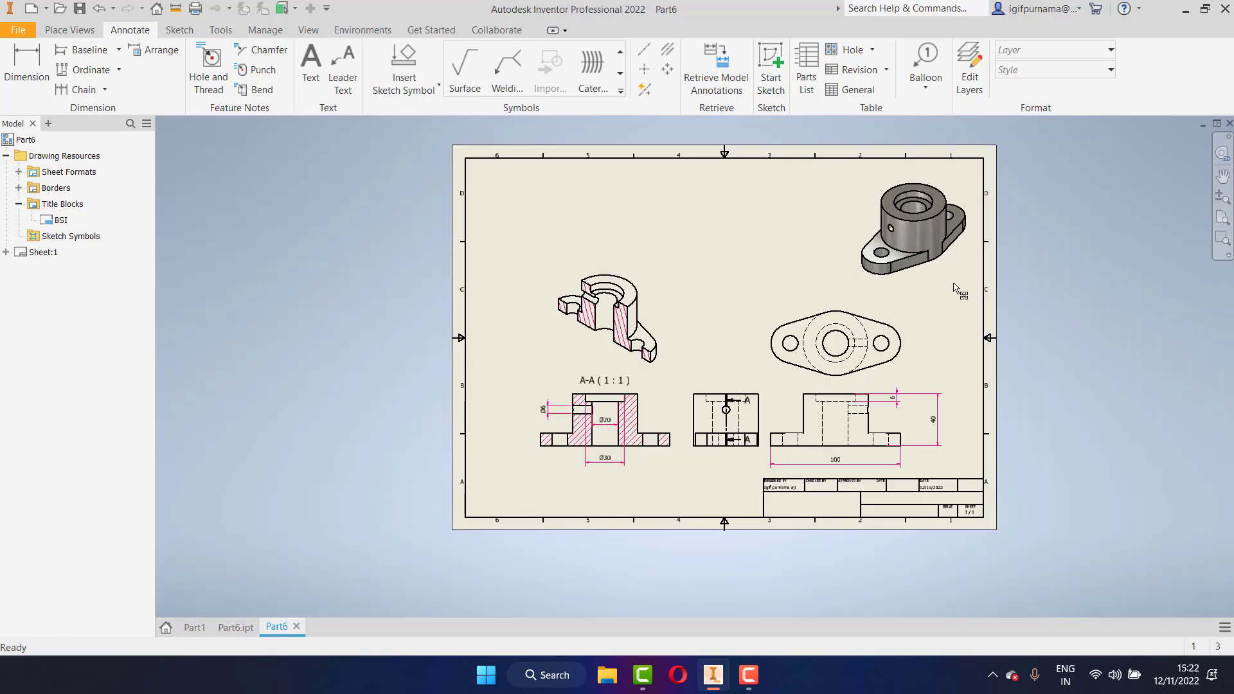